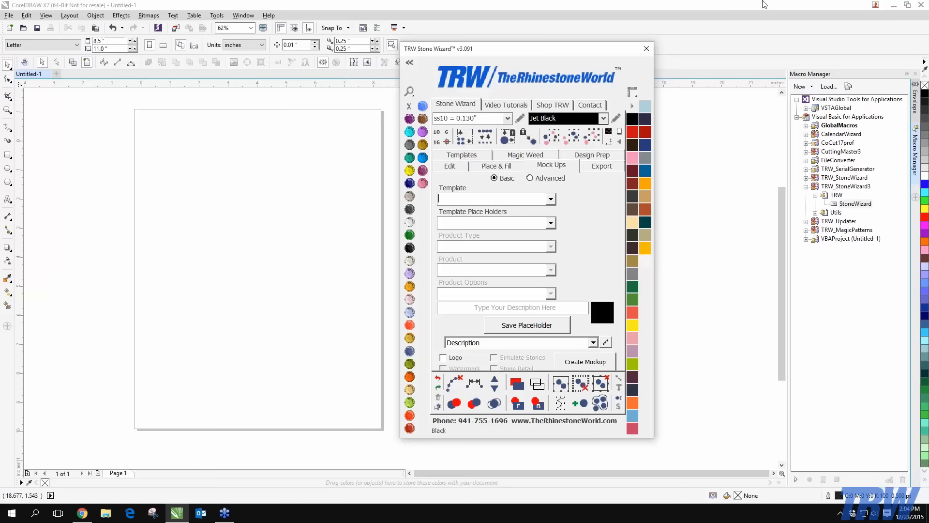
Open the TRW Edit Watermarks and Logos editor and shift it to the left
drag(517, 53, 510, 35)
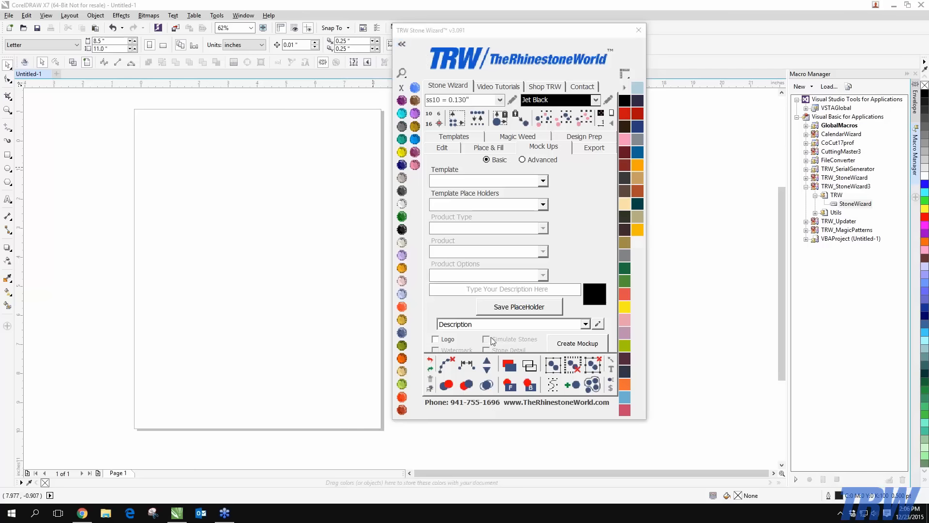
click(599, 324)
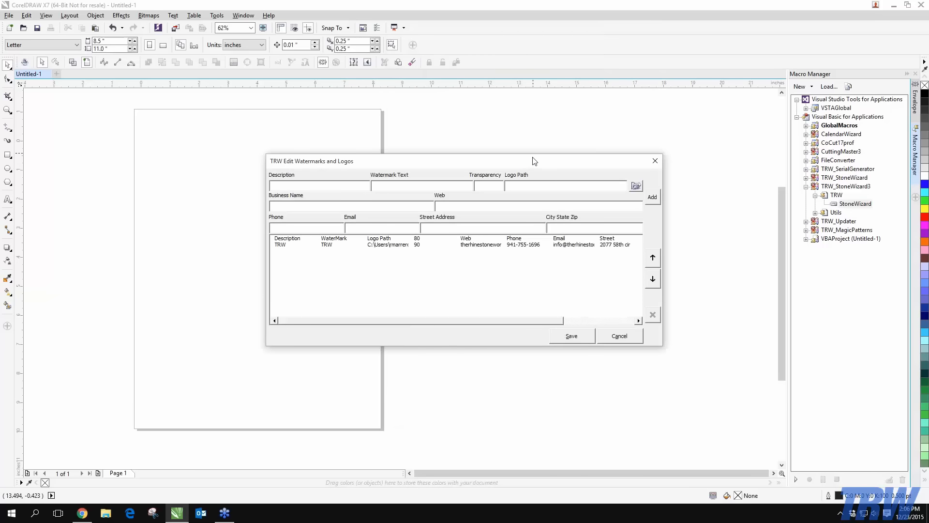
drag(533, 161, 337, 168)
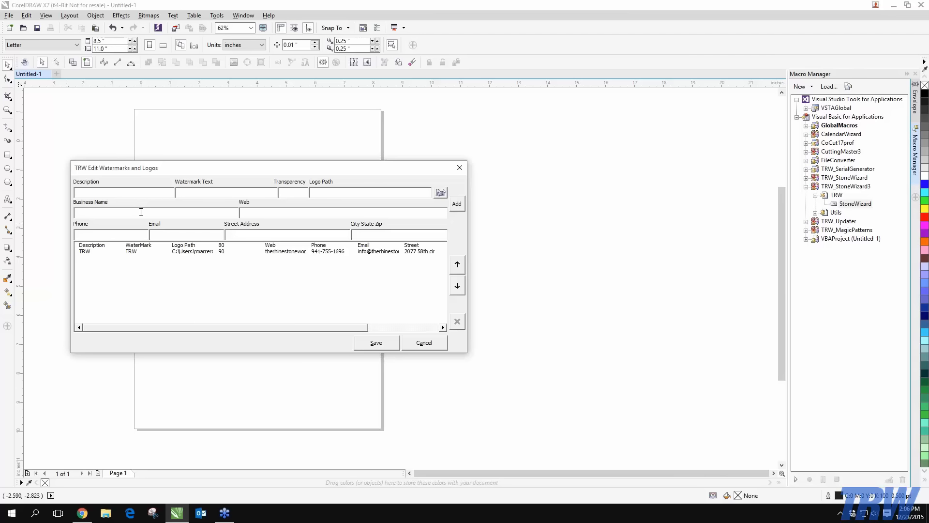
Enter description TRW Webinar, watermark text therhinestoneworld.com and transparency 90
text(TRW Webina)
key(BackSpace)
key(BackSpace)
text(therhinestoneworld.com)
key(Tab)
text(90)
click(315, 191)
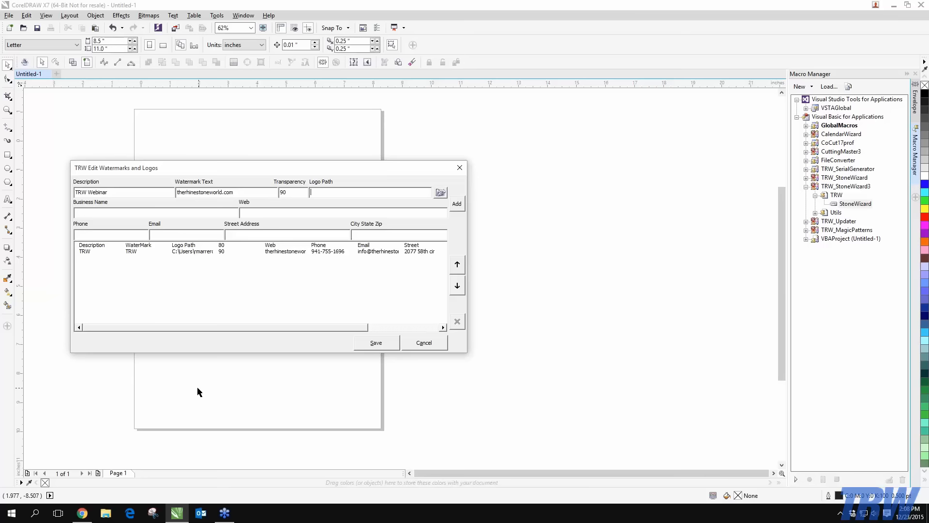
click(105, 512)
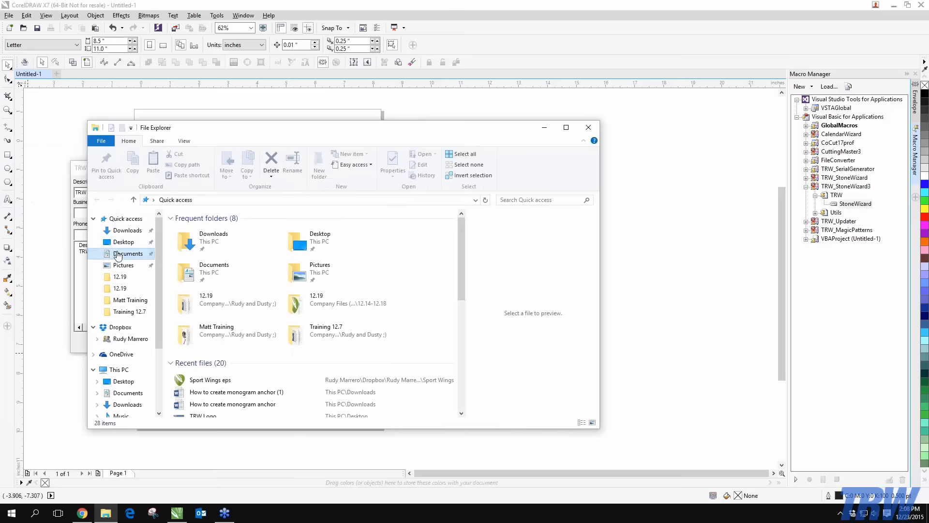
click(117, 255)
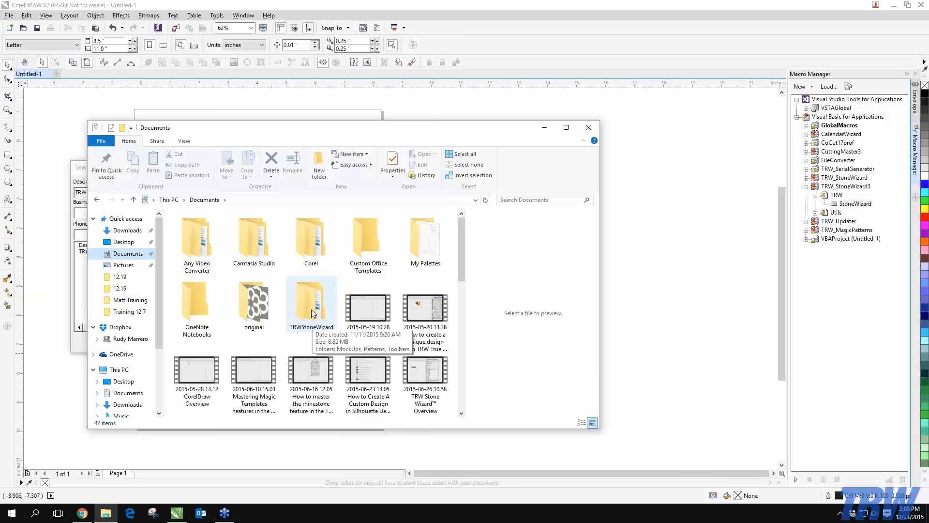
double_click(312, 313)
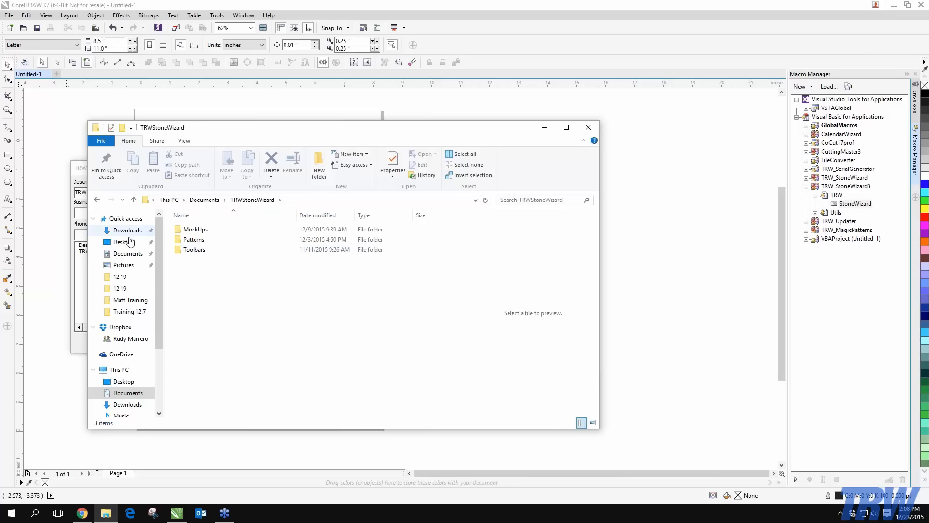
double_click(194, 229)
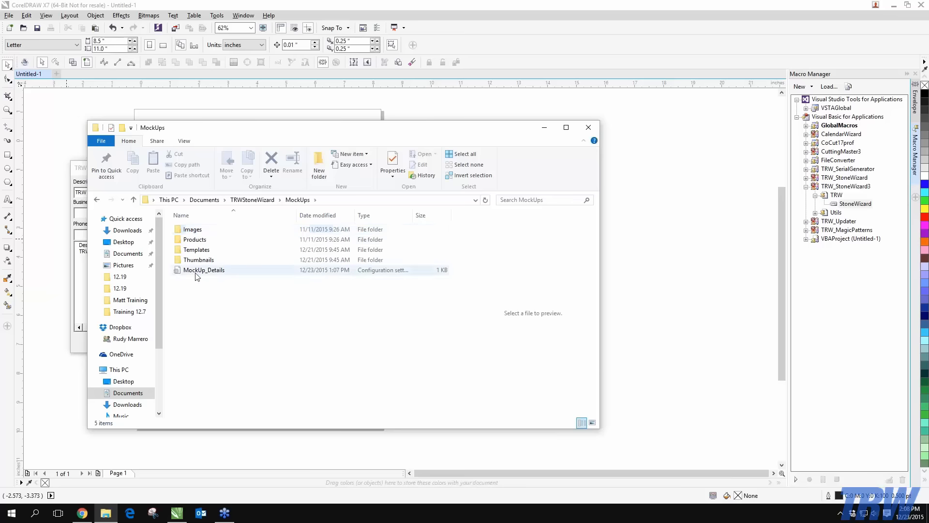
double_click(196, 230)
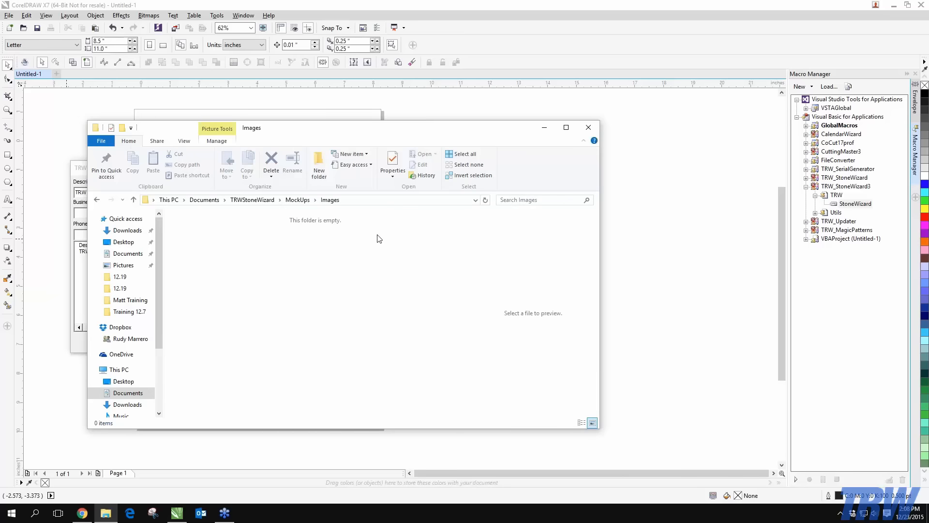
click(297, 200)
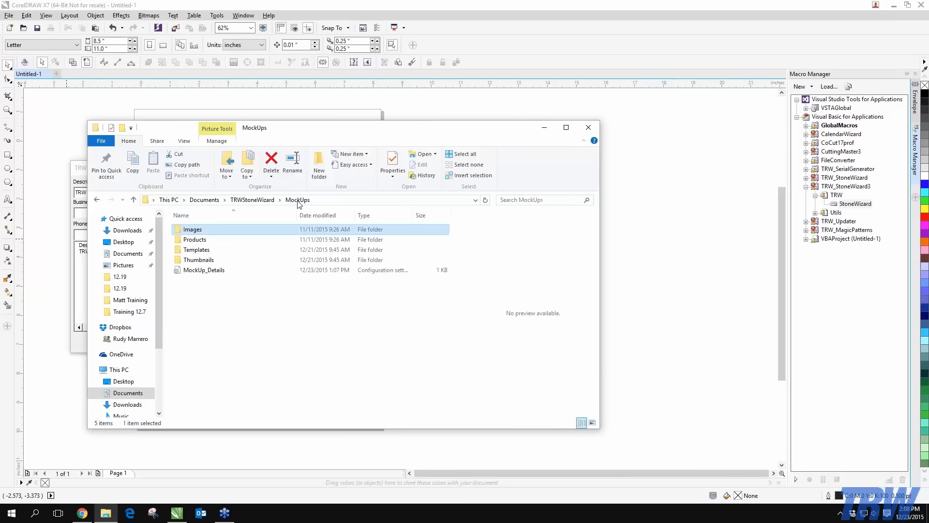
double_click(220, 241)
scroll(251, 271, down, 2)
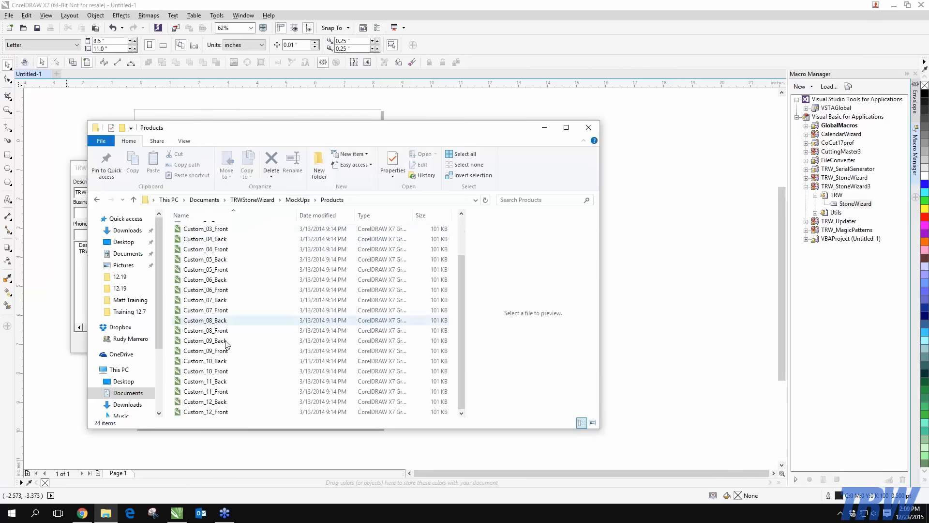
click(297, 200)
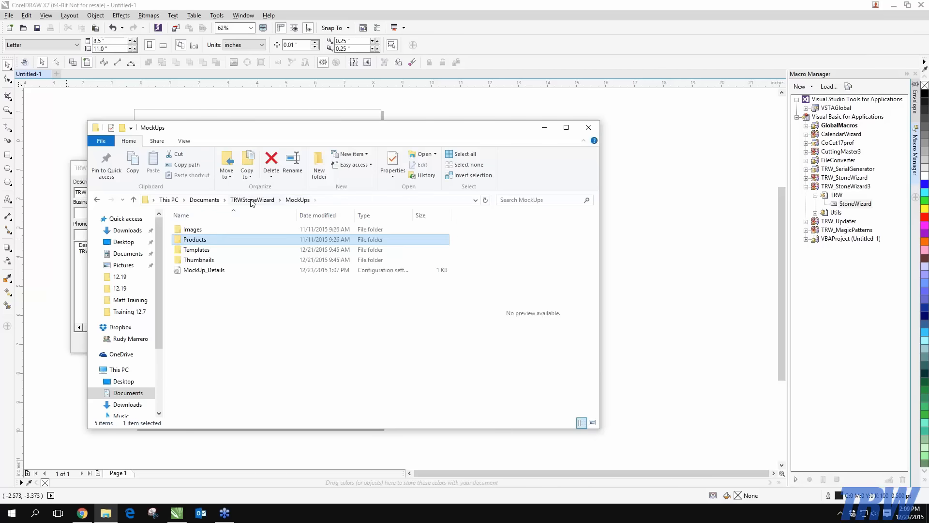
double_click(196, 249)
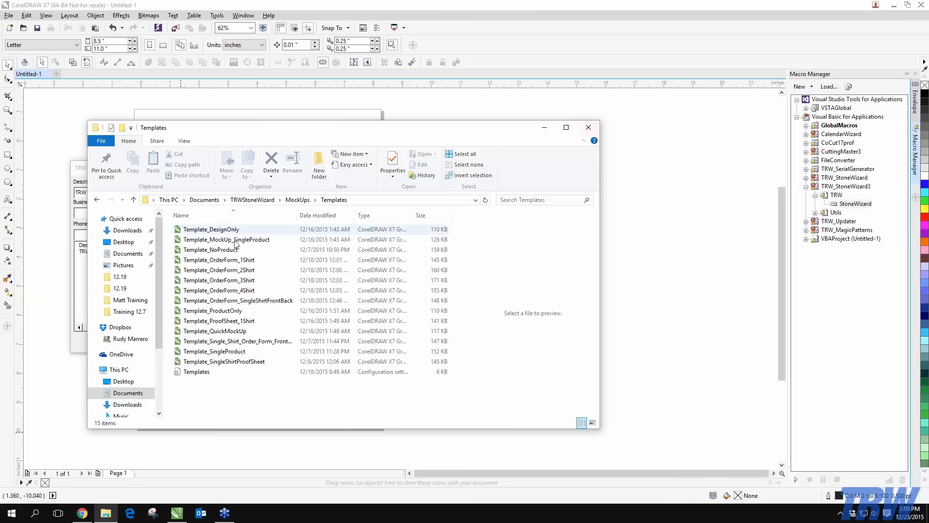
click(127, 254)
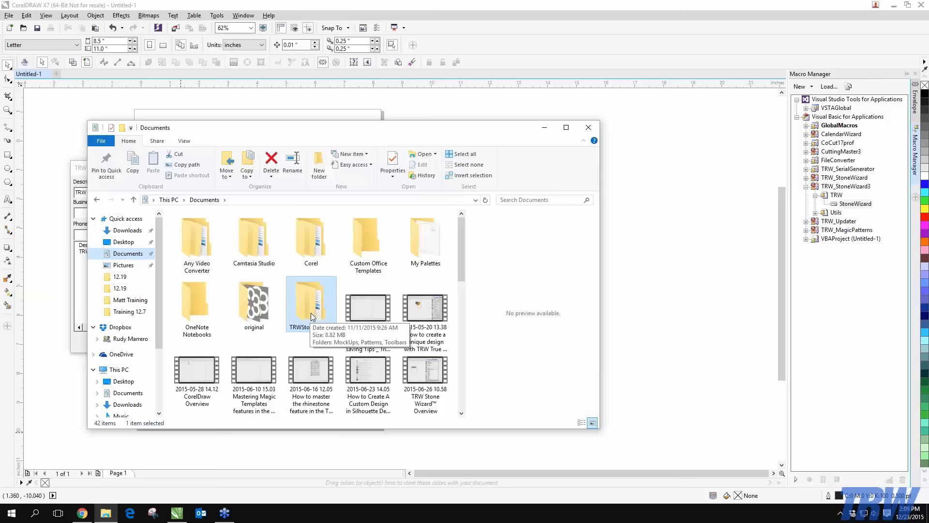
click(588, 128)
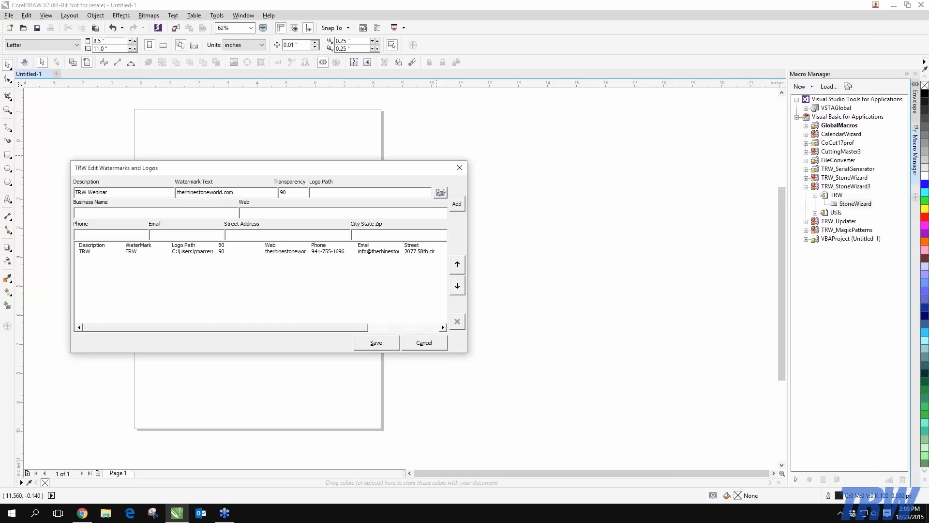
Close the editor unsaved, set Mock Ups to Basic, and reopen a blank watermarks editor
click(459, 167)
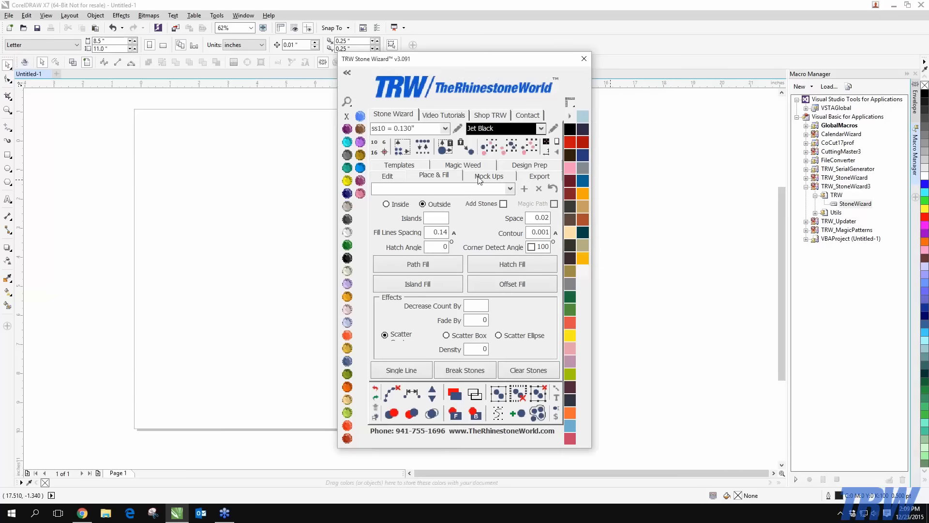
click(479, 176)
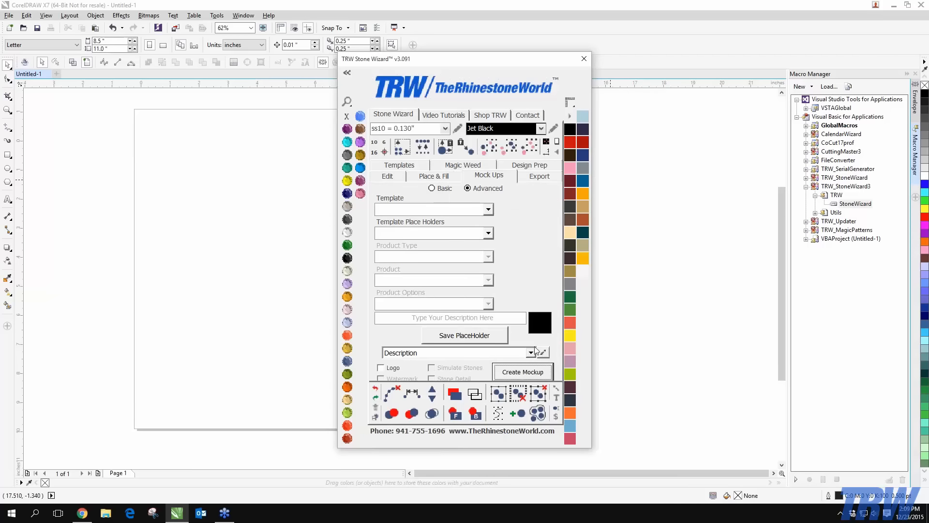
click(442, 188)
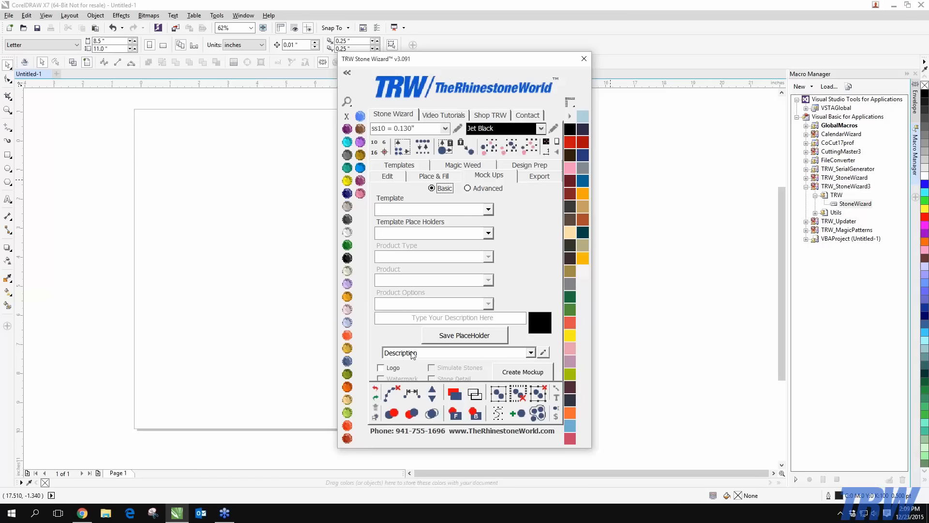
click(544, 353)
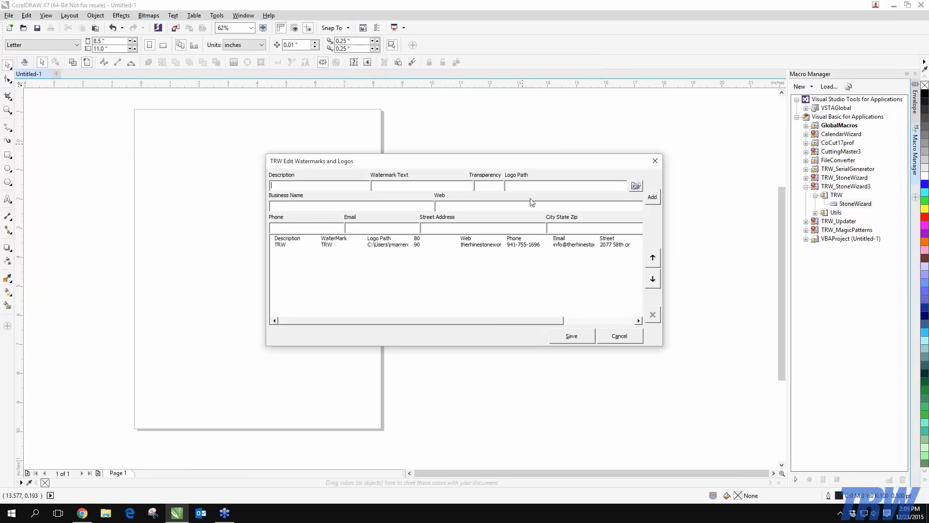
Enter description 'TRW Webinar 12.23', watermark text TRW and transparency 90, leaving logo path empty
drag(542, 162, 404, 177)
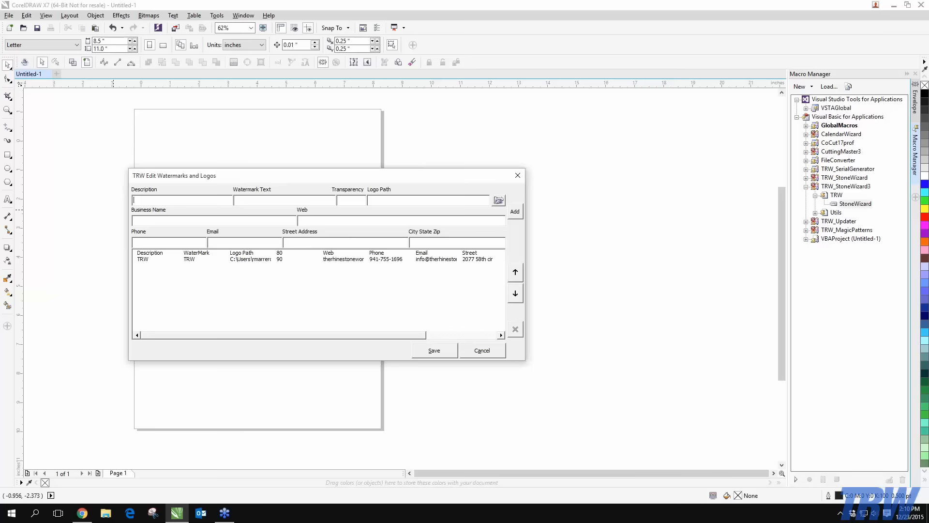
text(TRW Webinar 12.23)
key(Tab)
text(TRW)
click(338, 199)
text(90)
key(BackSpace)
key(BackSpace)
Choose 'TRW Logo.PNG' from the Desktop as the entry's logo file
click(498, 201)
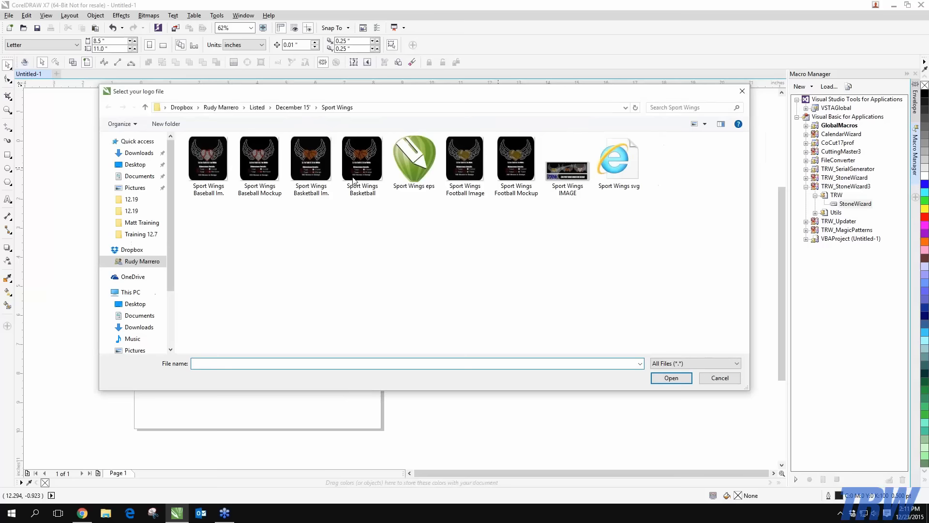
click(136, 165)
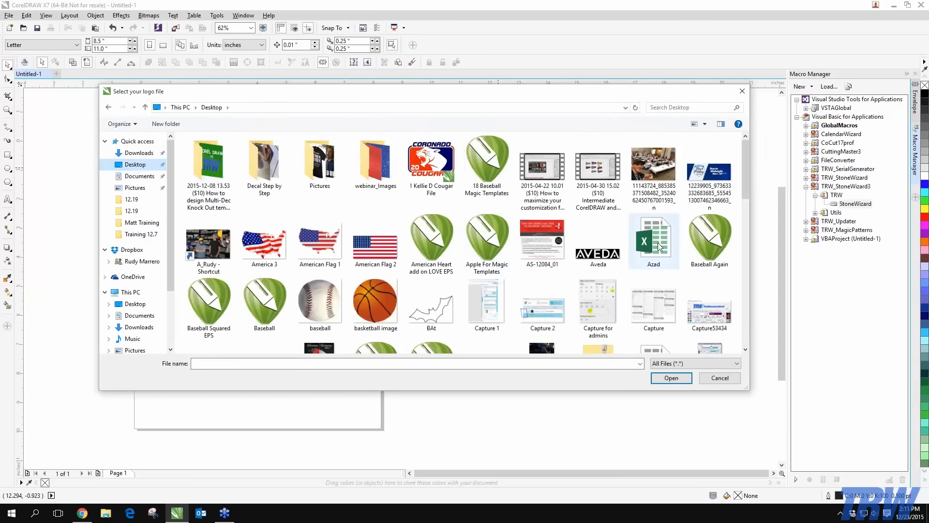
scroll(658, 242, down, 10)
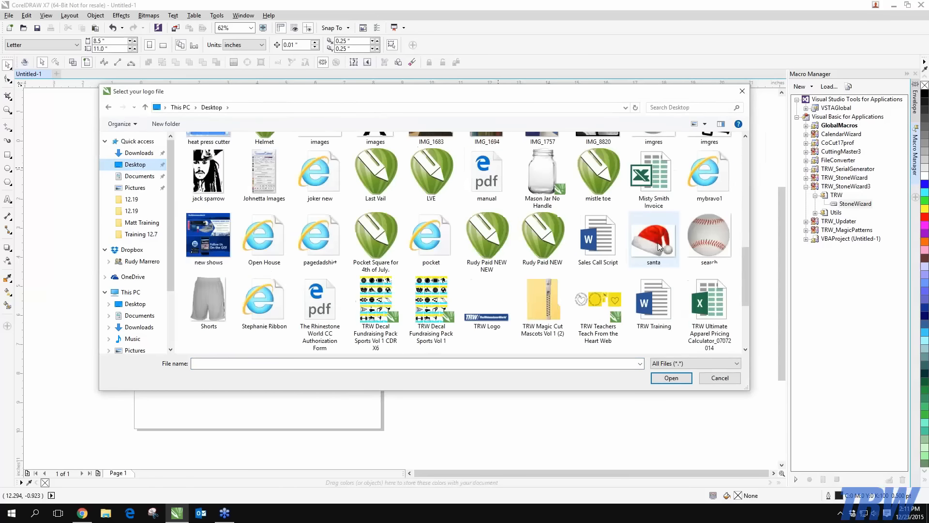
double_click(487, 330)
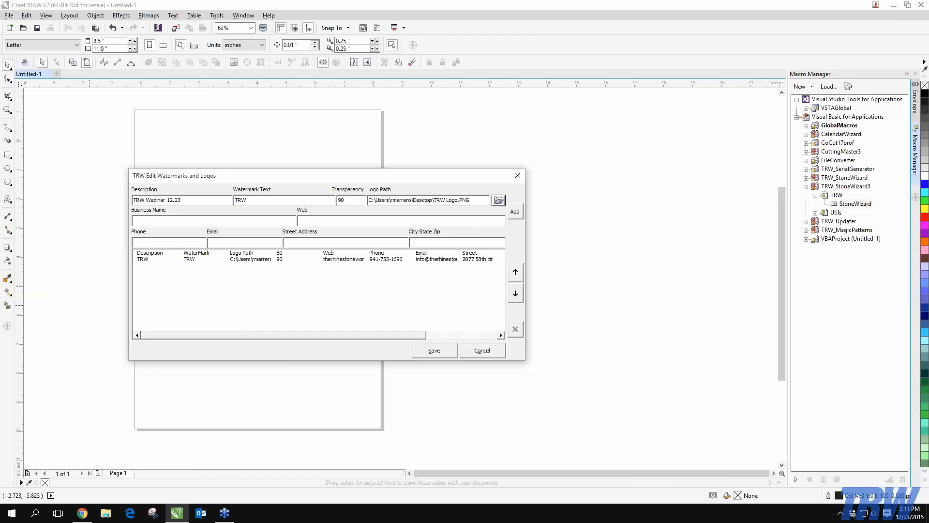
Enter business name TRW and website therhinestoneworld.com
click(162, 222)
text(TRW)
key(Tab)
text(therhinestoneworld.com)
Fill in the business phone number, e-mail, street address and city, state and zip
click(193, 244)
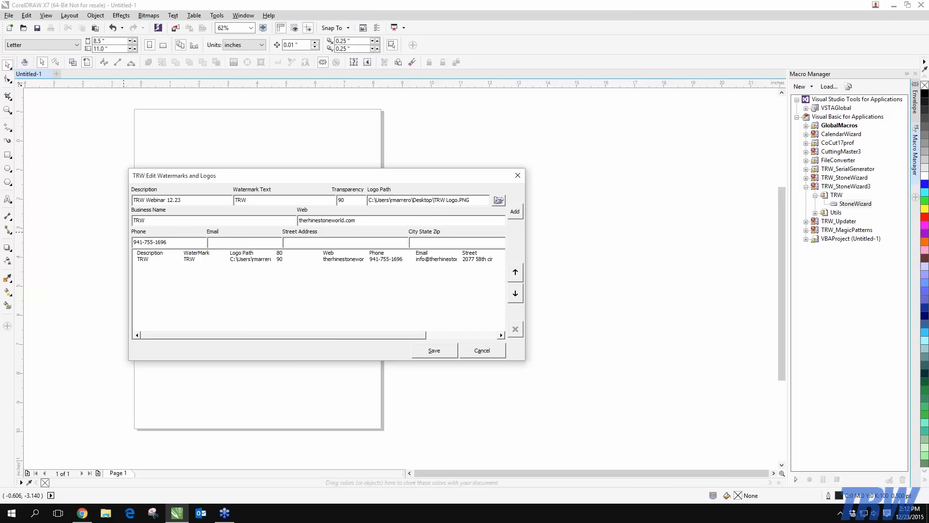
text(Bradenton)
text( Fl 34203)
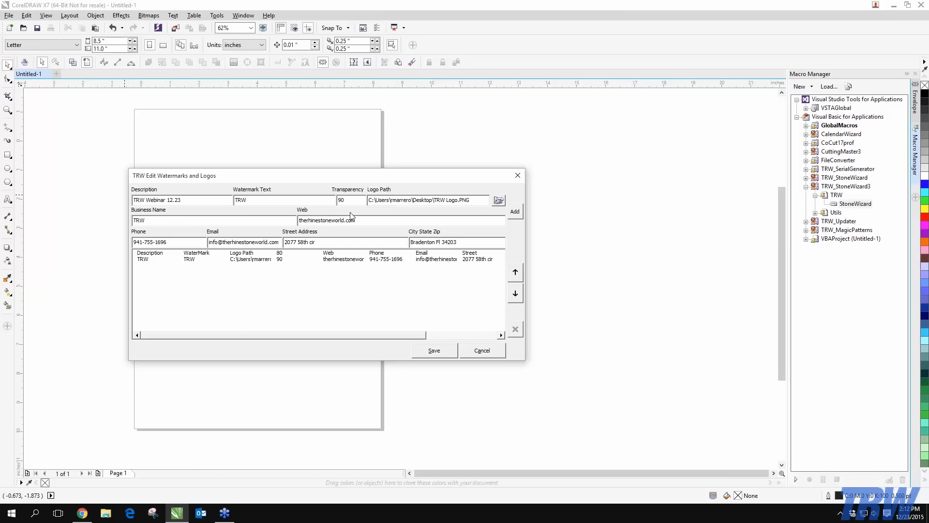
click(301, 219)
click(301, 220)
text(www.)
Add the 'TRW Webinar 12.23' entry to the watermarks and logos list
click(515, 211)
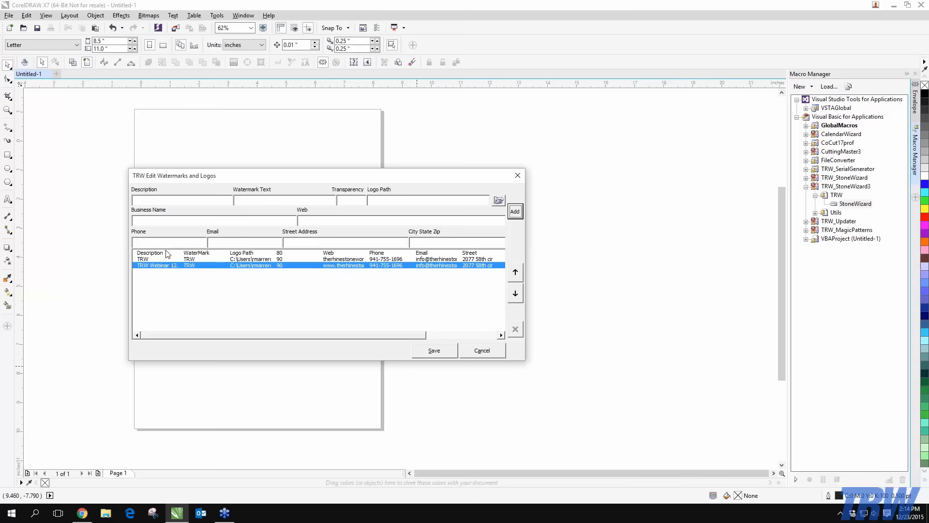
Dismiss the compile error, relaunch StoneWizard from Macro Manager, and set Mock Ups to Basic
click(514, 272)
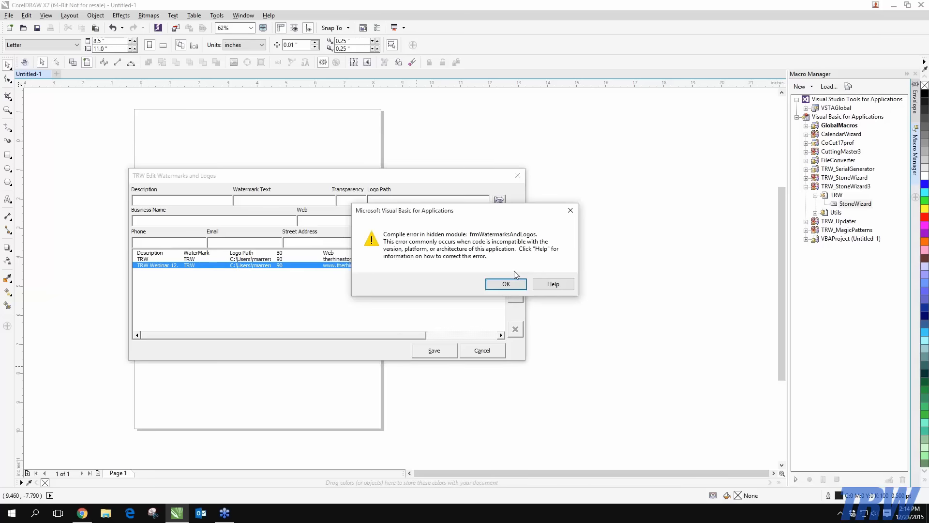
click(505, 283)
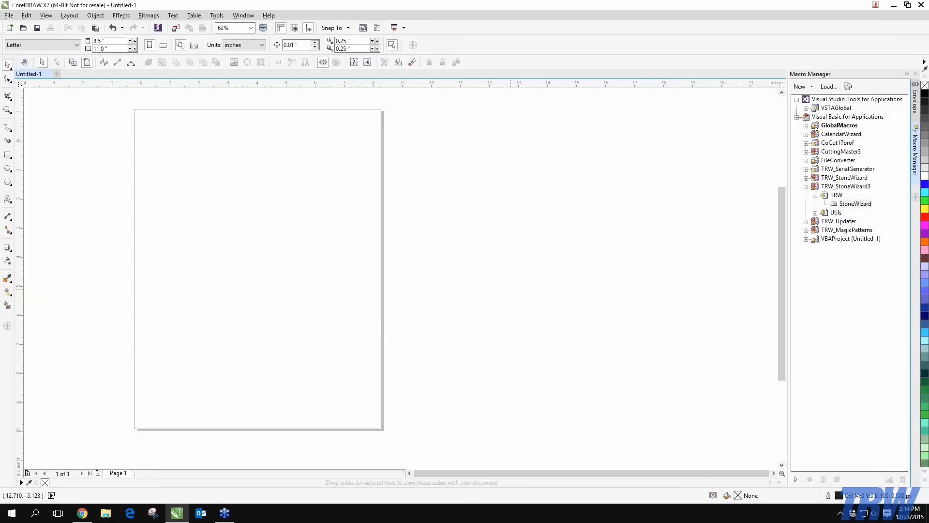
double_click(856, 204)
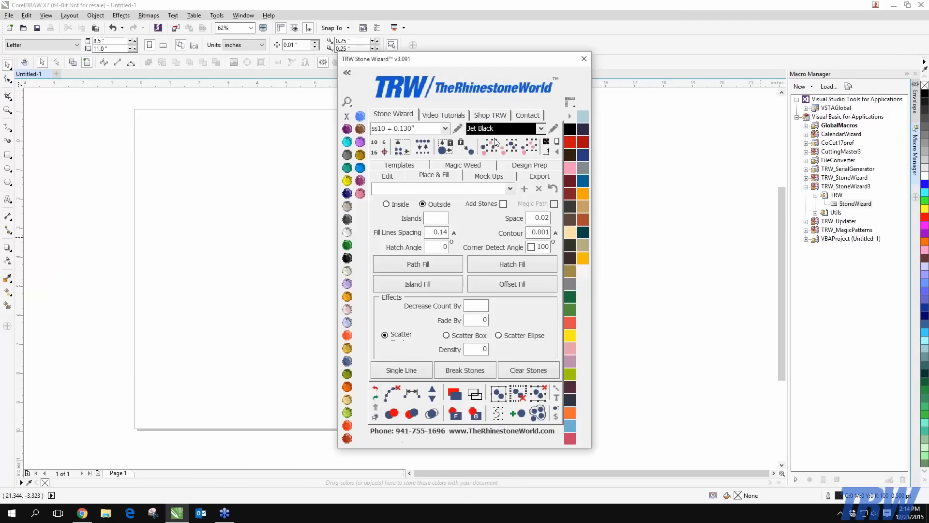
click(487, 175)
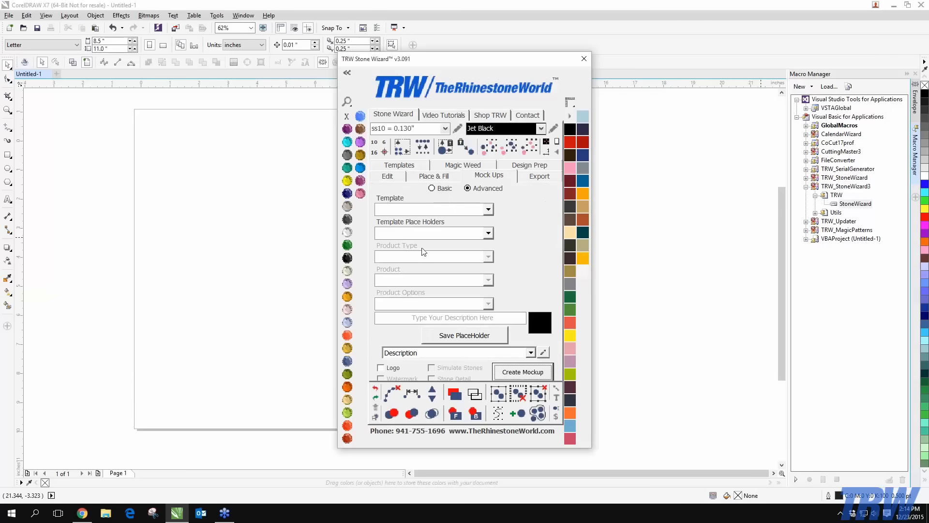
click(444, 188)
Open the watermarks editor, type TRW as the new entry's description, and move the dialog up-left
click(543, 352)
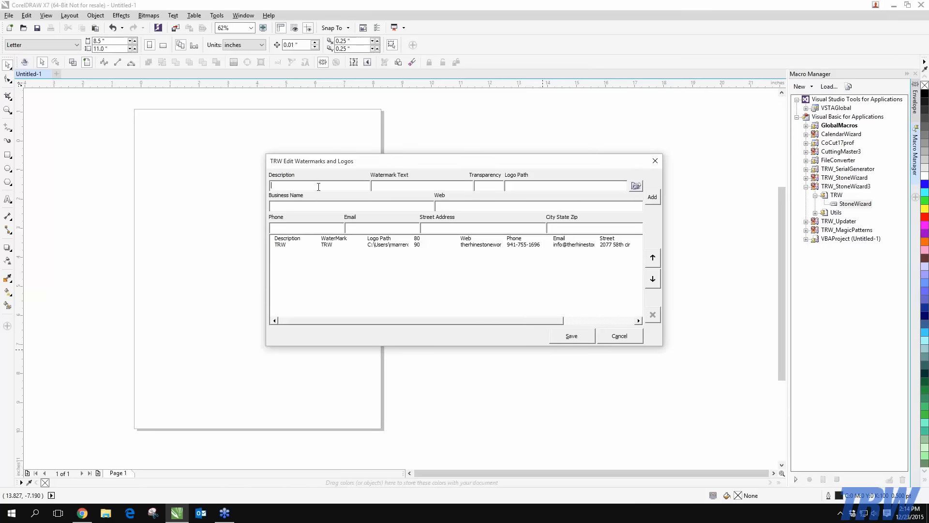
text(TRW)
drag(499, 154, 437, 133)
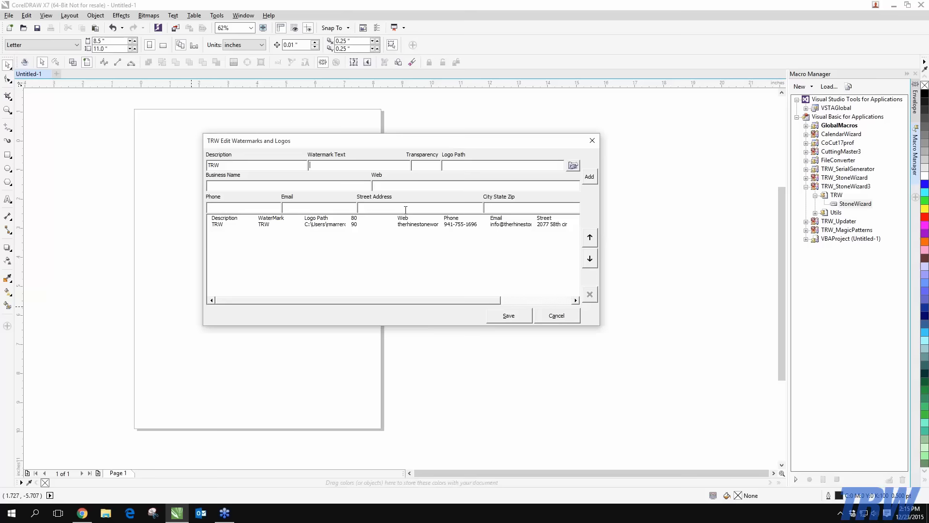
Close the editor and Stone Wizard v3.091, showing Stone Wizard v2.14 on its Mock Ups tab
click(592, 140)
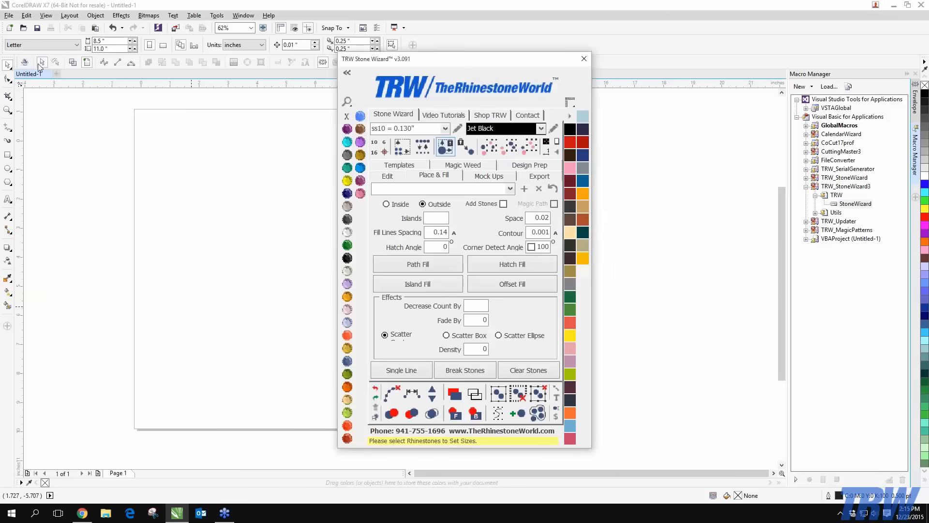
drag(565, 62, 773, 47)
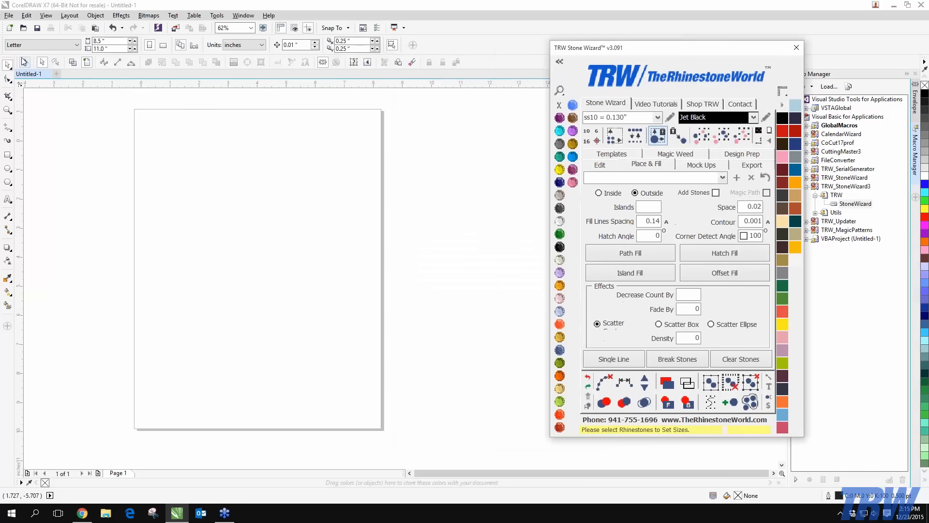
click(267, 149)
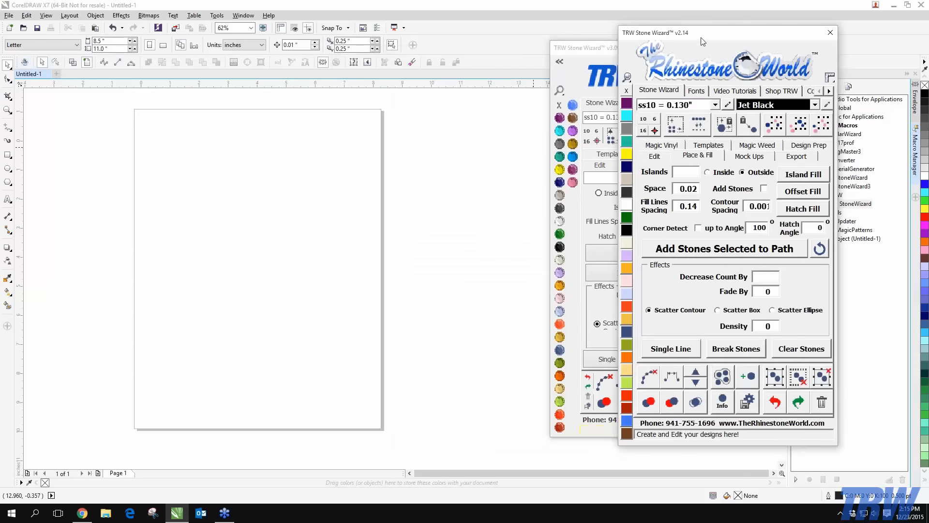
click(796, 47)
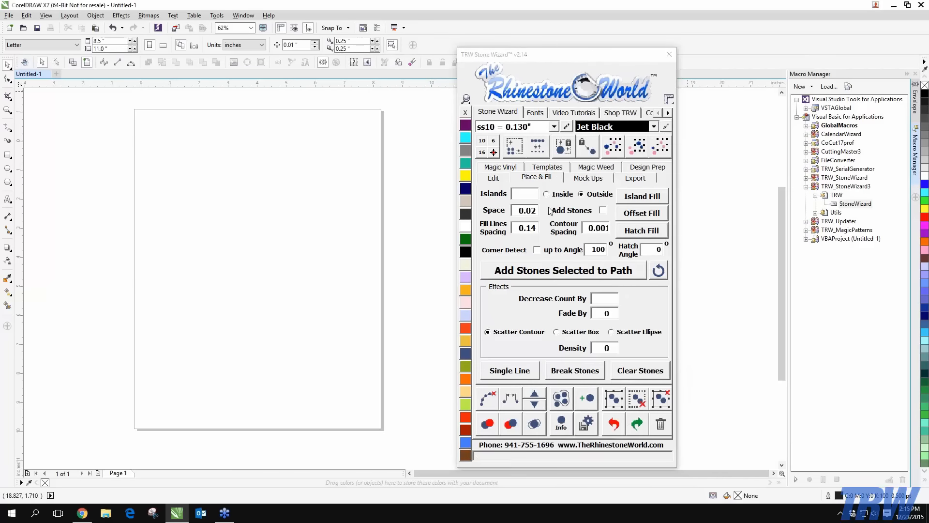
click(589, 178)
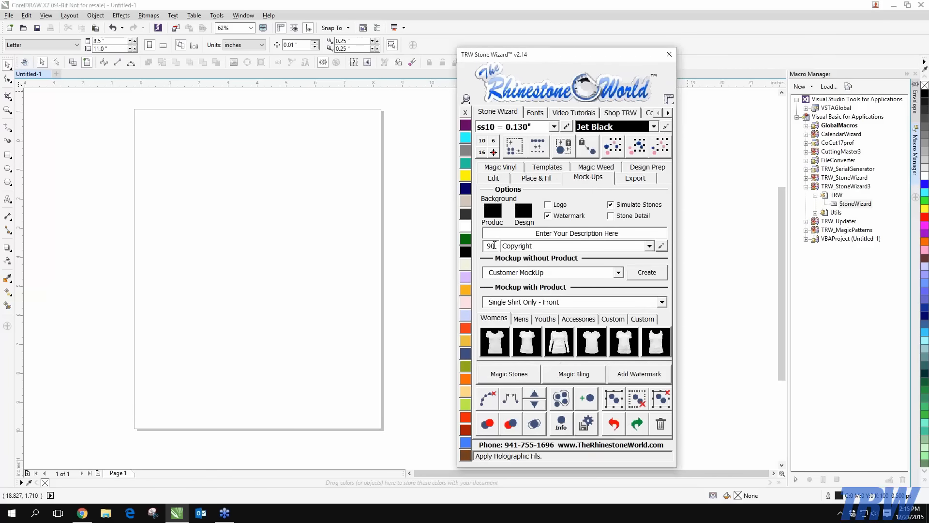
click(8, 168)
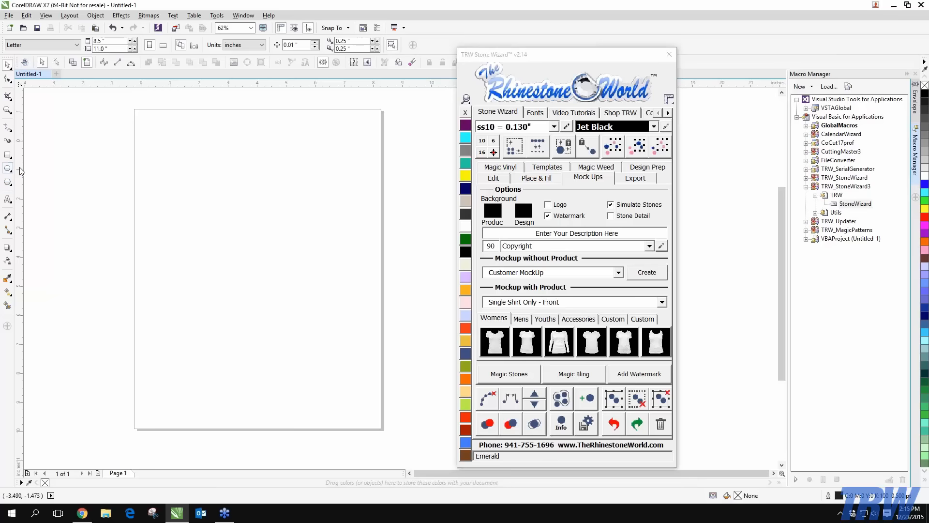
Draw a yellow circle with no outline at the upper left of the page and uncheck Simulate Stones
drag(185, 183, 294, 295)
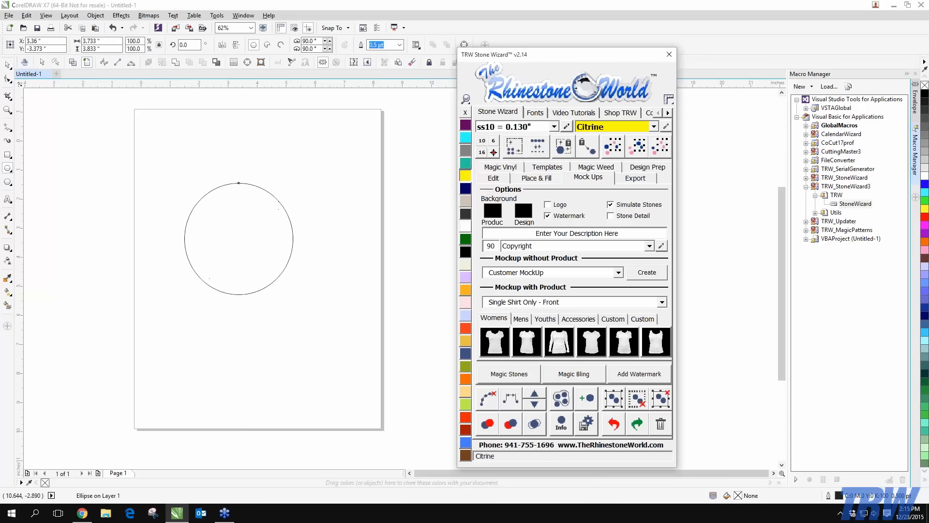
right_click(465, 113)
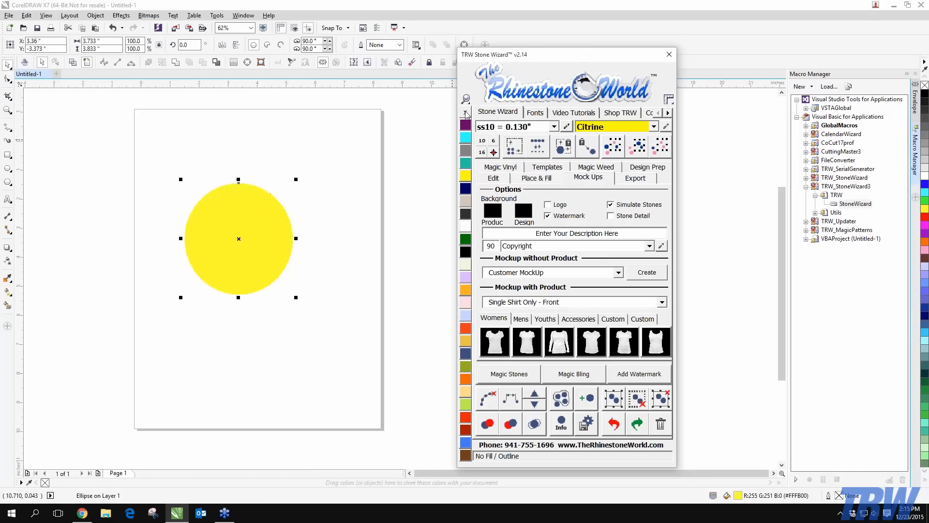
click(626, 205)
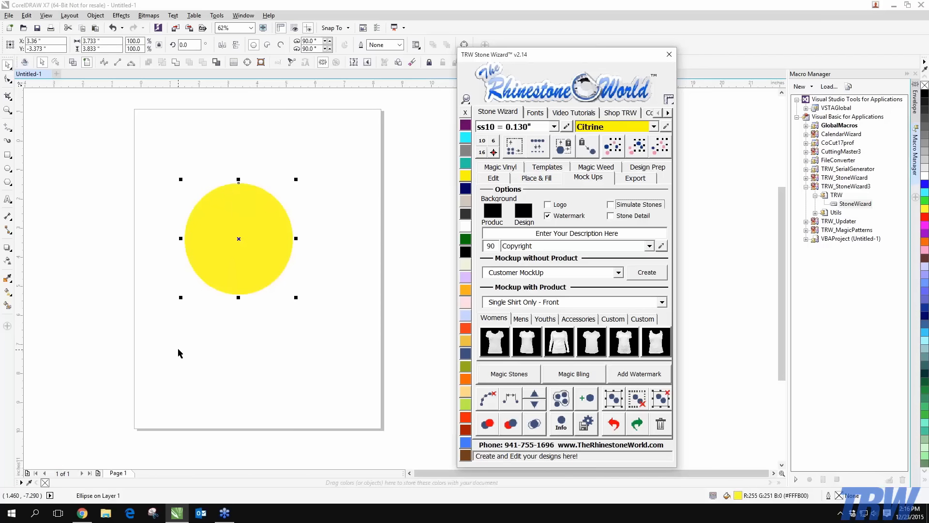
Create a mockup without product, then zoom in and out to inspect the new 2: MockUp page
click(659, 275)
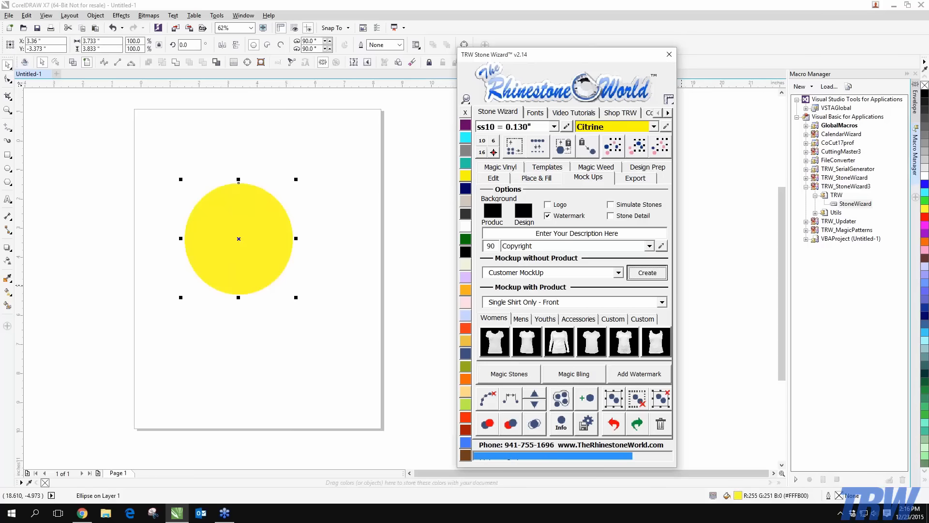
scroll(169, 359, up, 3)
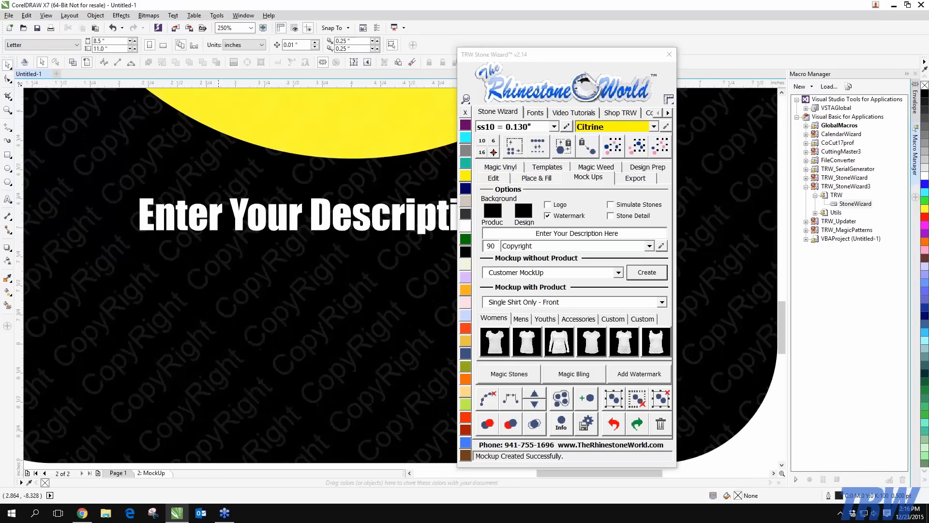
scroll(170, 359, down, 1)
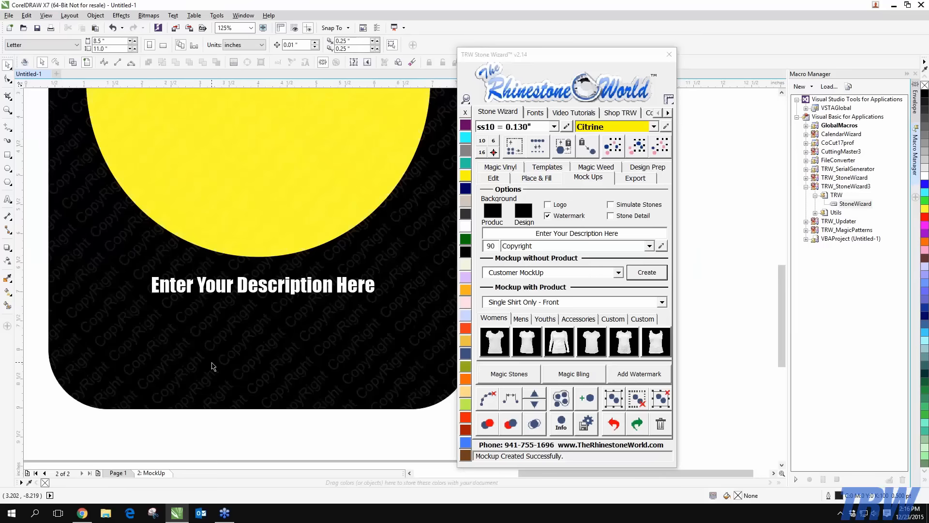
scroll(213, 367, up, 2)
scroll(213, 366, down, 4)
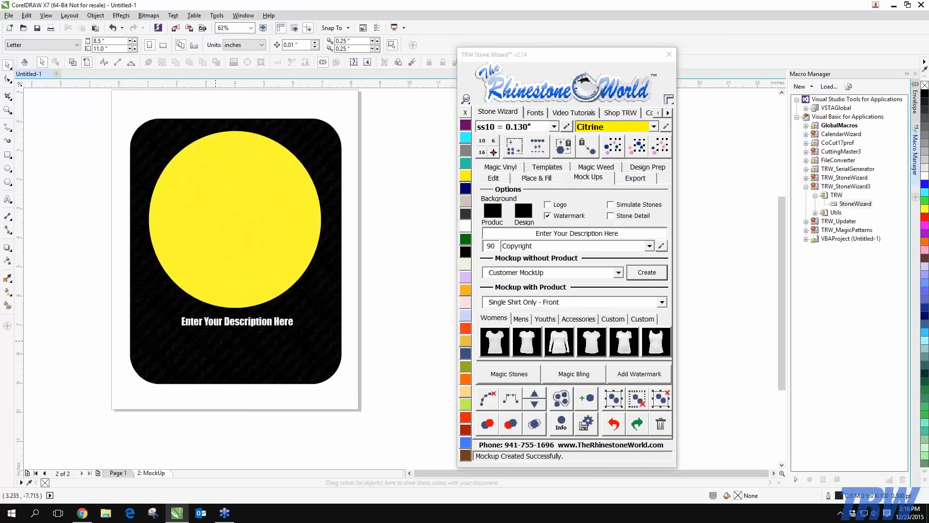
scroll(322, 279, up, 1)
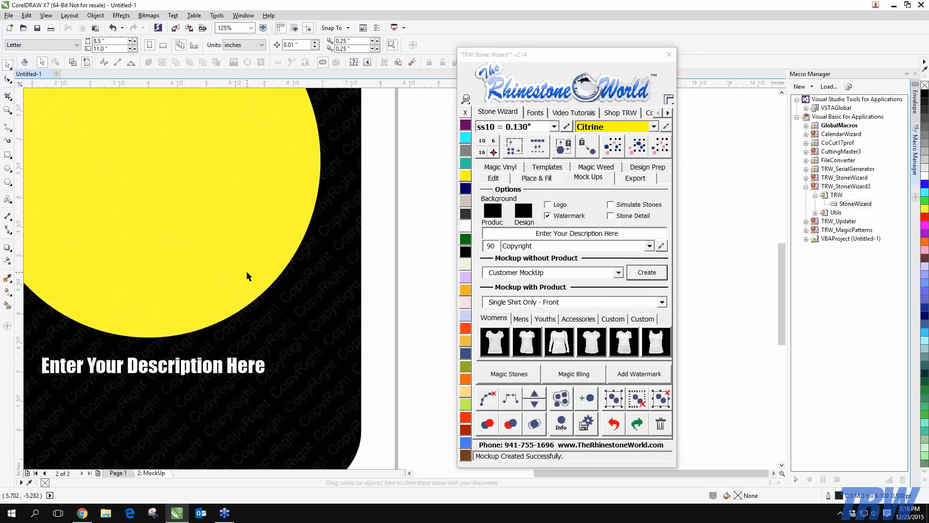
scroll(284, 299, down, 2)
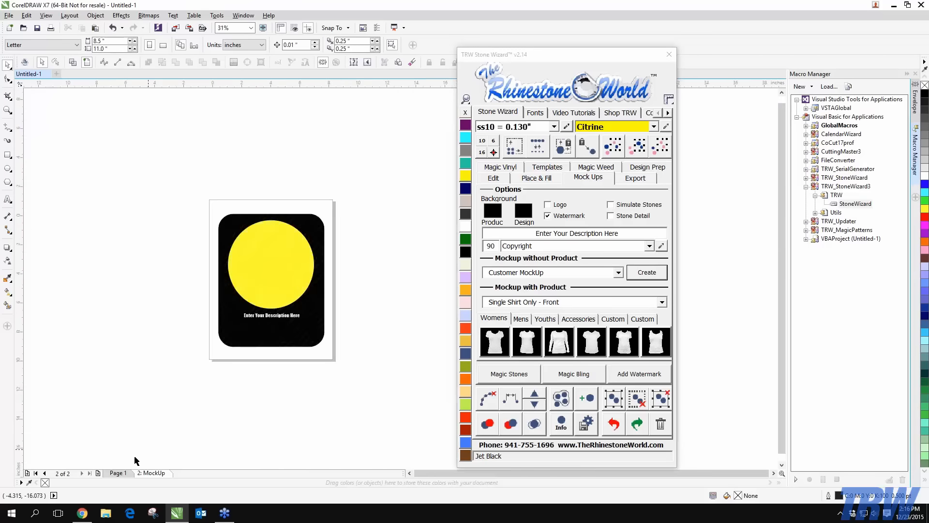
Back on Page 1, select the circle, change watermark transparency from 90 to 40, and create another mockup
click(118, 472)
click(265, 258)
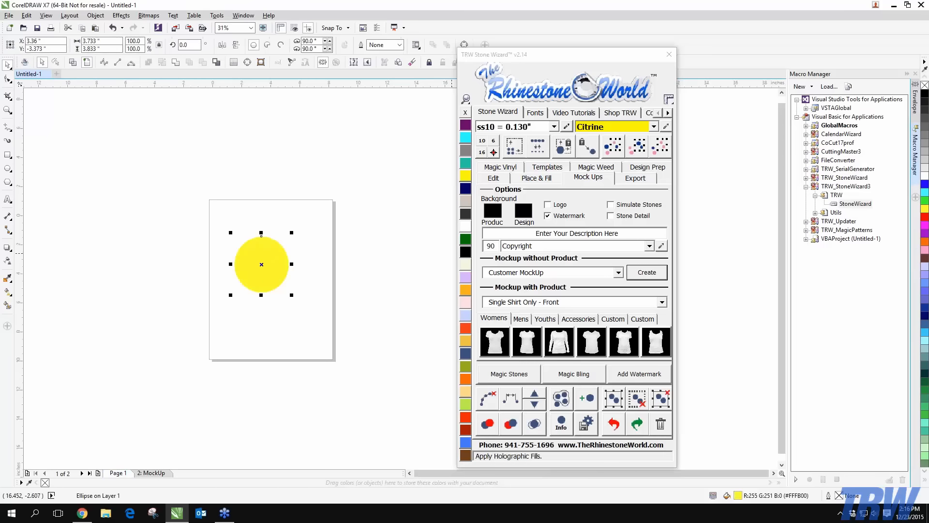
drag(495, 246, 385, 252)
text(40)
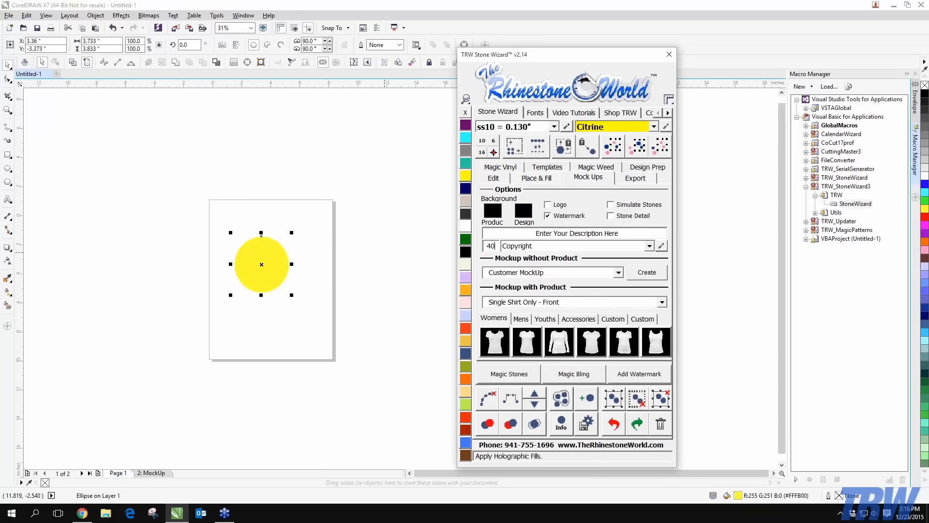
click(654, 275)
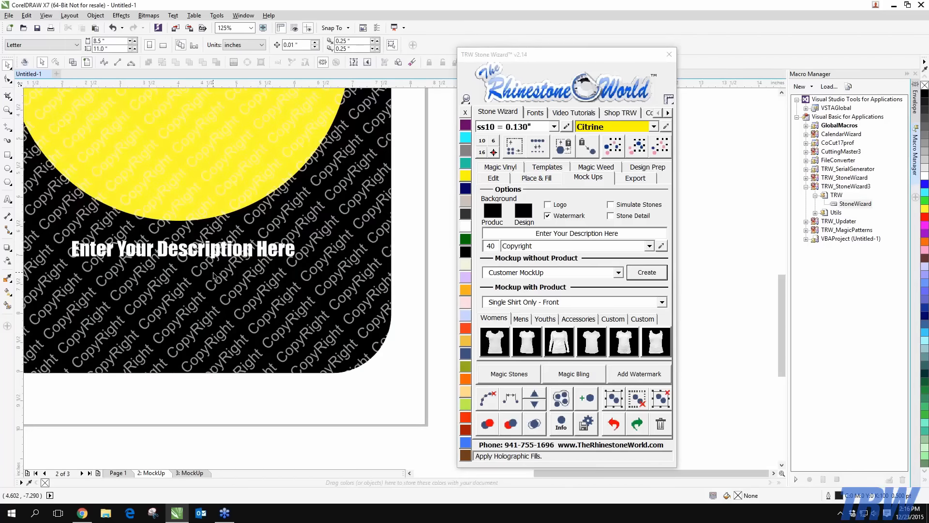
scroll(213, 272, down, 1)
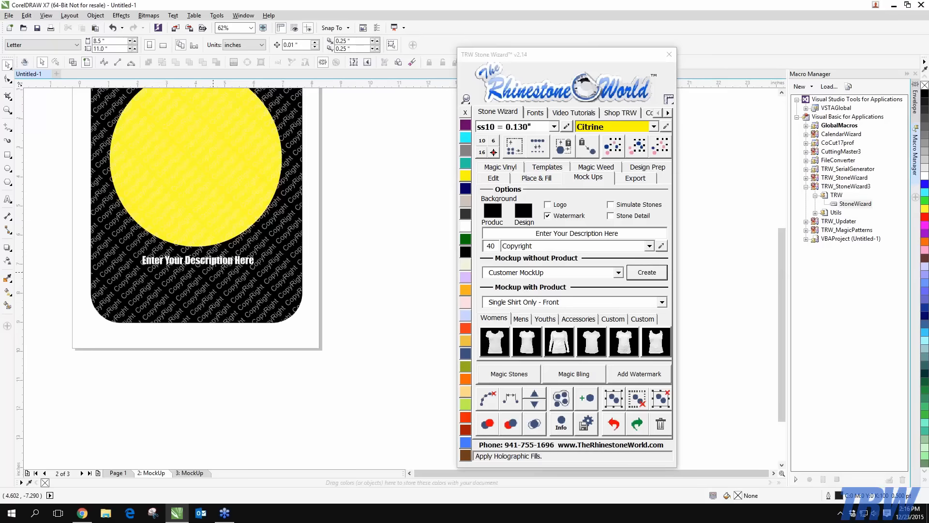
Select the 3: MockUp page's mockup, compare it with the page 2 card, then delete both mockups
click(191, 472)
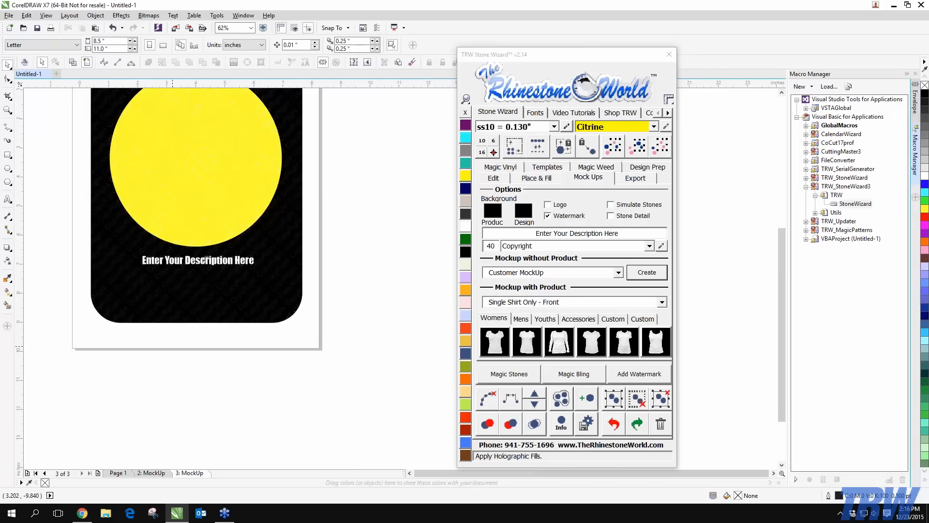
scroll(102, 206, down, 1)
drag(101, 206, 309, 387)
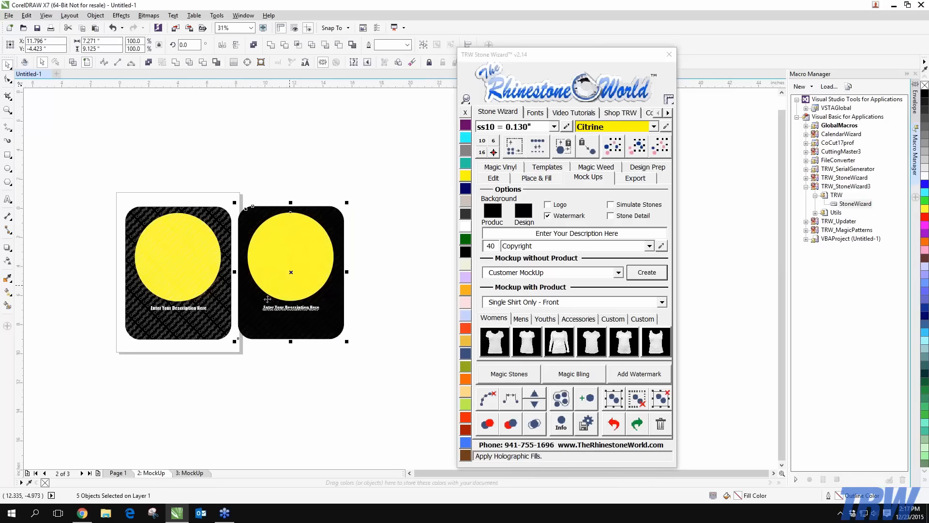
scroll(238, 302, up, 1)
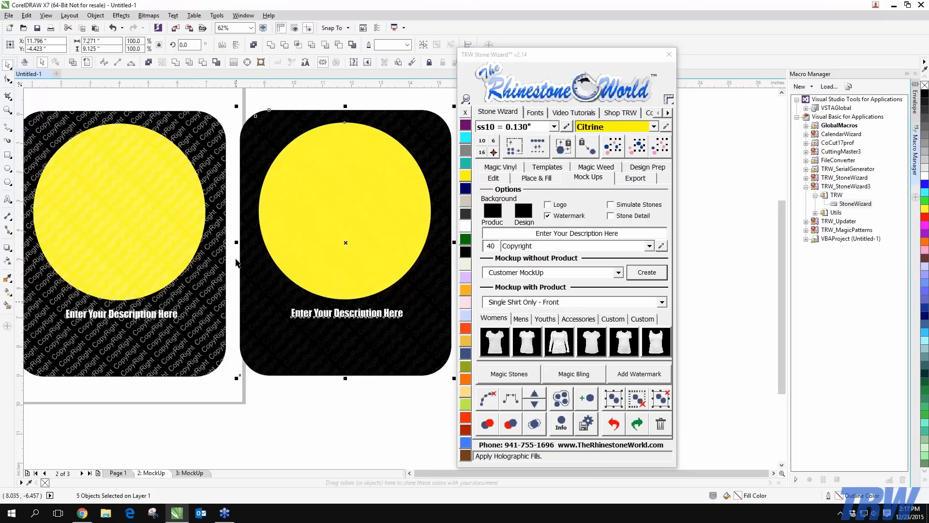
scroll(196, 148, down, 1)
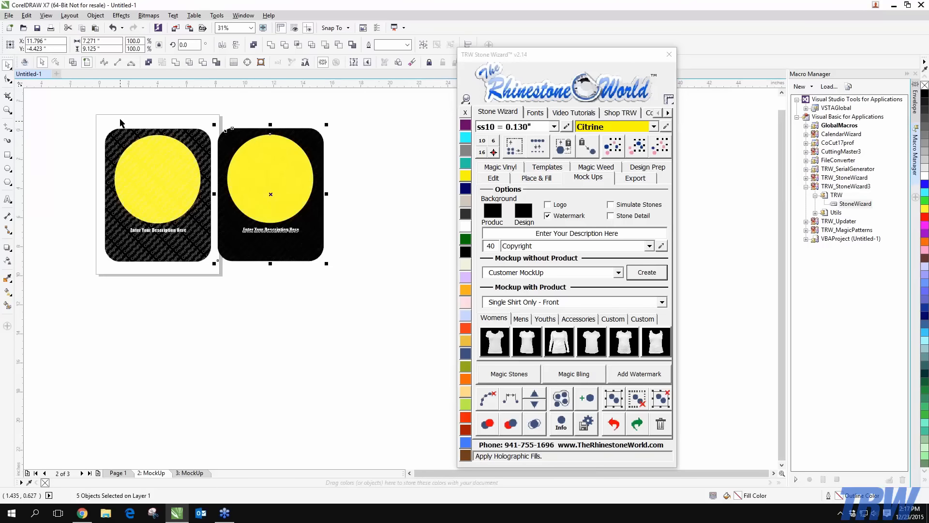
drag(86, 115, 379, 297)
key(Delete)
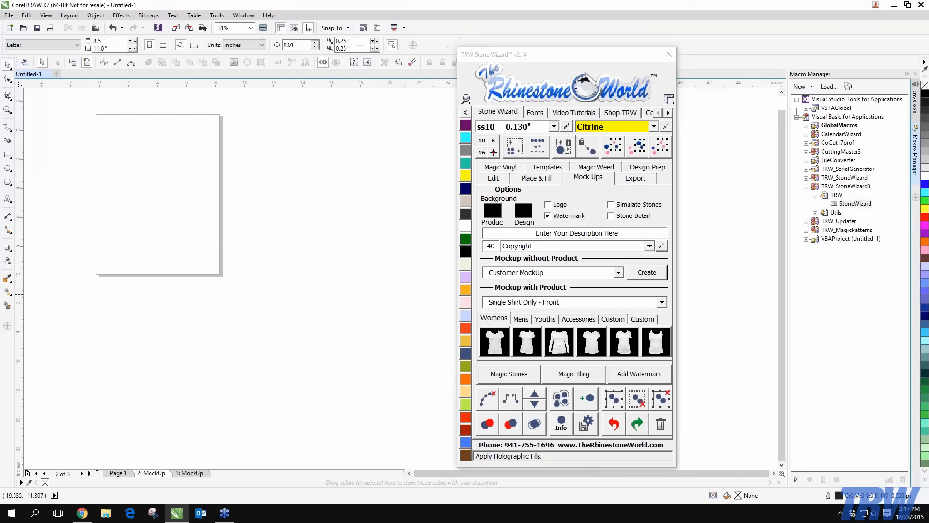
Delete the 3: MockUp and 2: MockUp pages via their page-tab menus
right_click(191, 474)
click(213, 456)
right_click(153, 474)
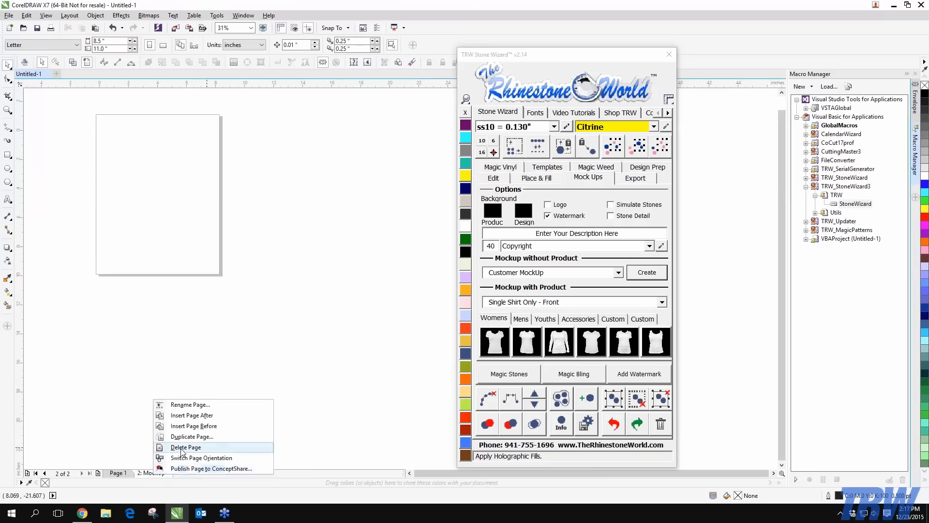
click(184, 445)
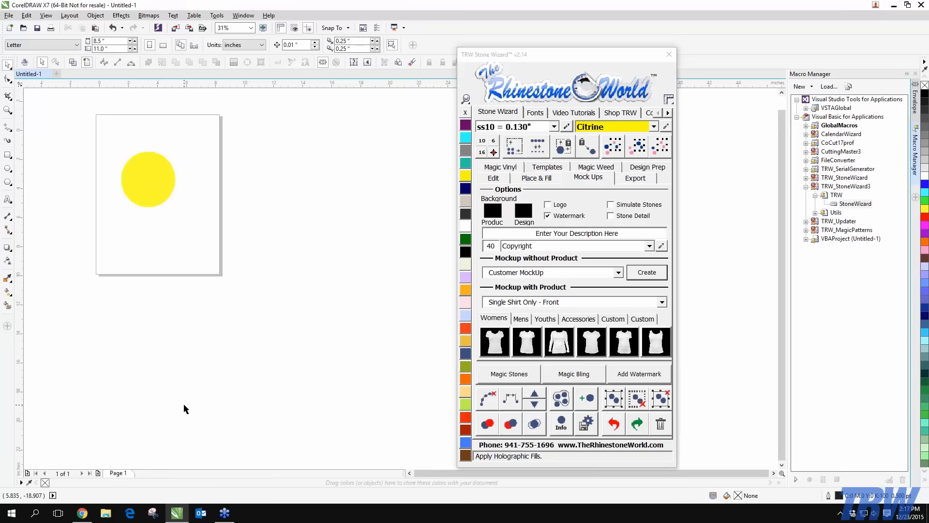
Delete the yellow circle and close the TRW Stone Wizard v2.14 window
click(169, 199)
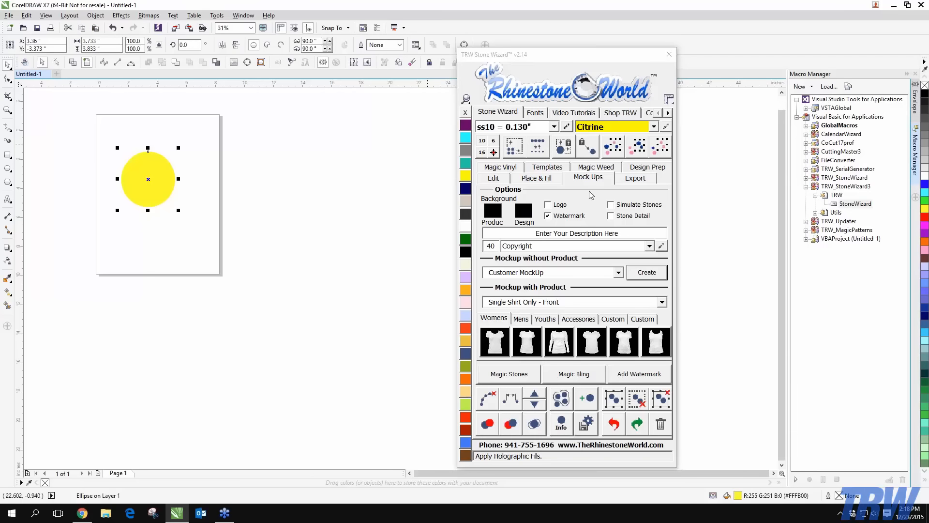
key(Delete)
click(670, 55)
Run the StoneWizard macro, go to Mock Ups, and open the Edit Watermarks and Logos editor
double_click(848, 204)
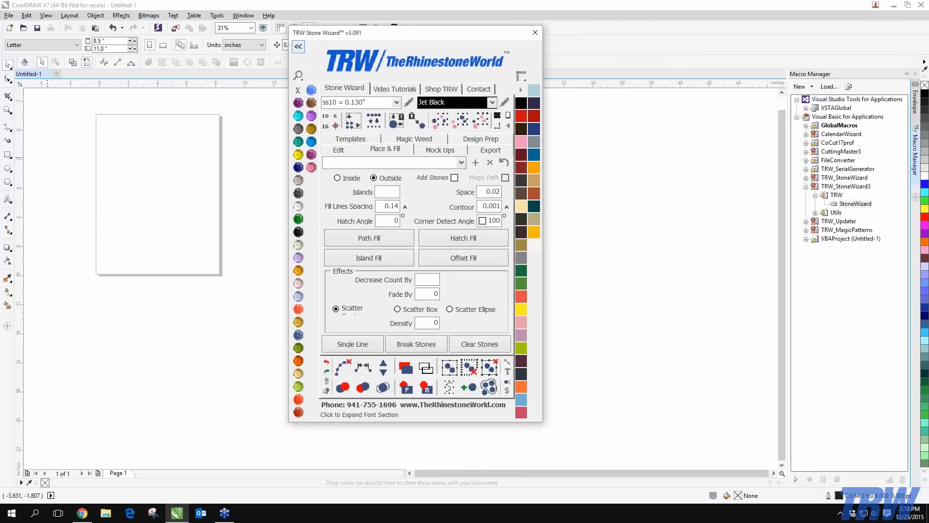
scroll(84, 155, down, 1)
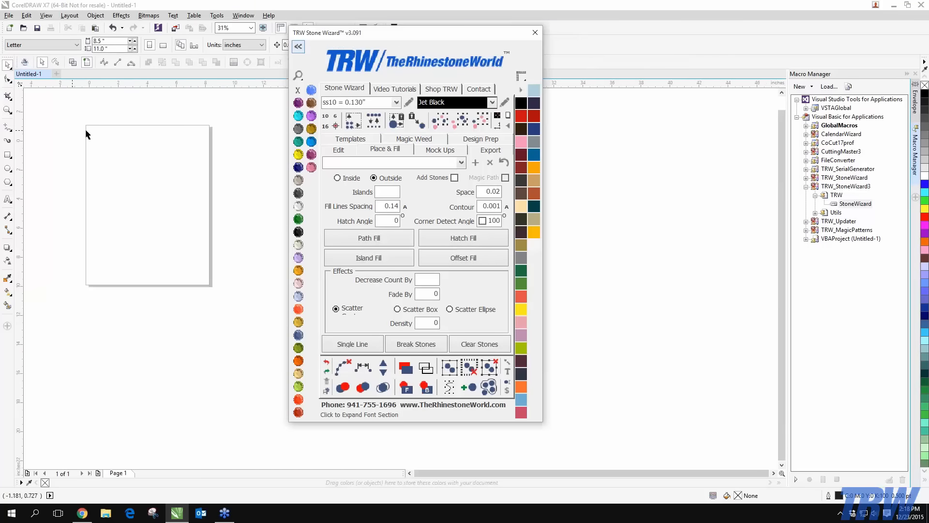
click(432, 150)
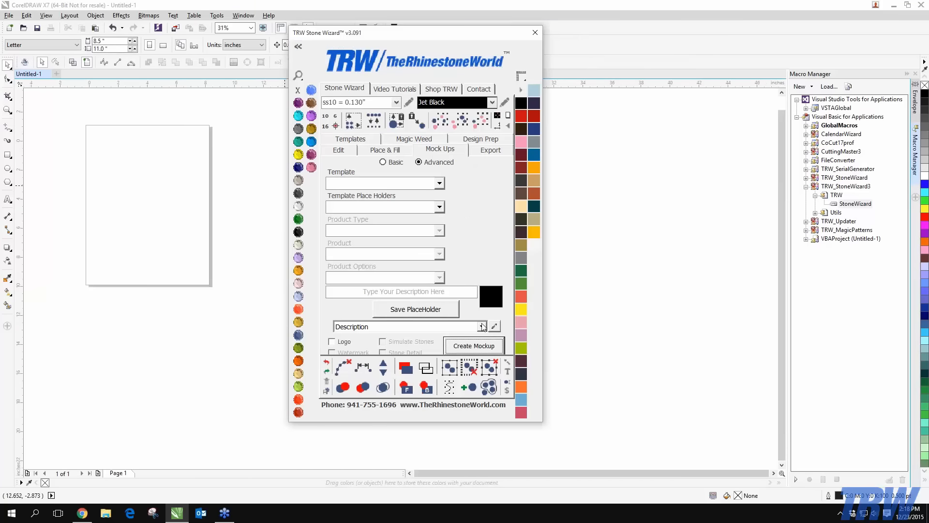
click(500, 335)
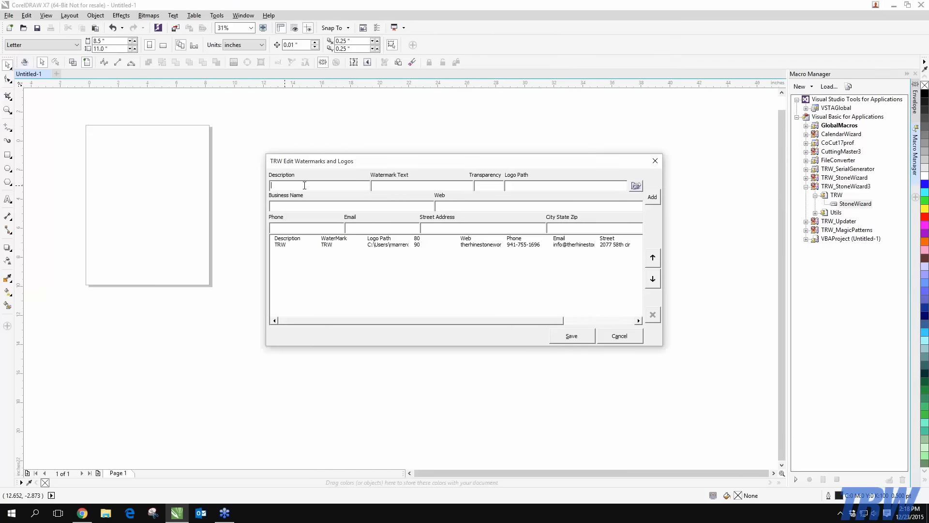
Enter TRW as description and watermark text, transparency 9, and browse for the logo file
text(TRWTRW)
click(487, 184)
text(90)
click(636, 185)
scroll(624, 272, down, 15)
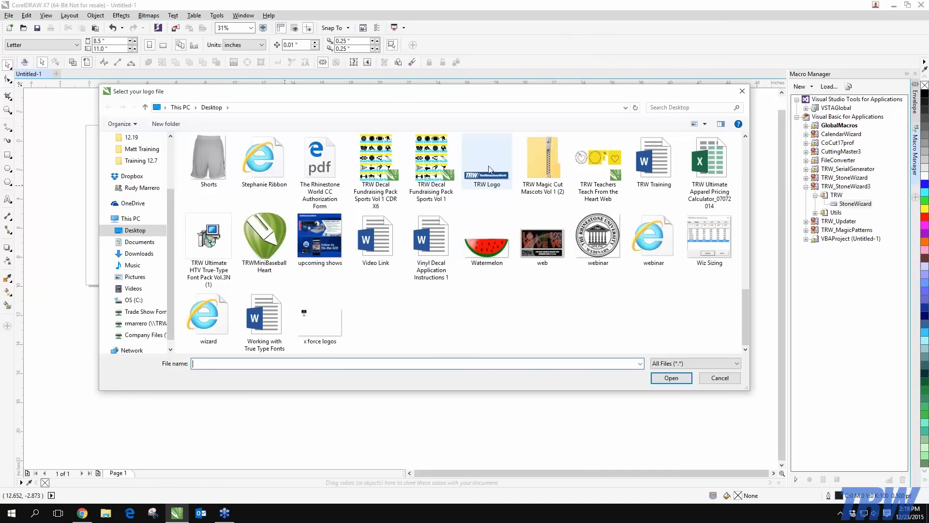
Choose 'TRW Logo.PNG' from the Desktop as the watermark's logo
click(480, 187)
double_click(479, 187)
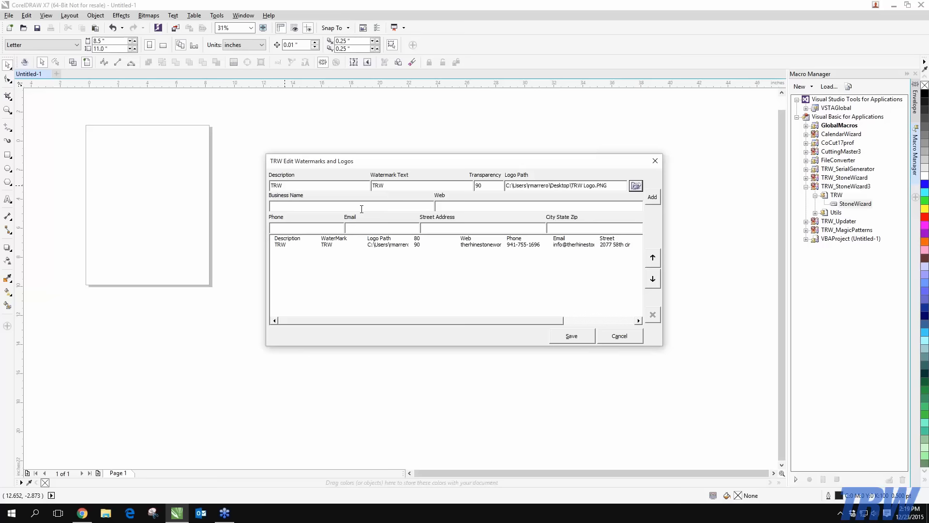
Enter business name TRW plus the website, phone, e-mail and street address, then add and save the entry
click(344, 205)
text(TRW)
key(Tab)
click(484, 206)
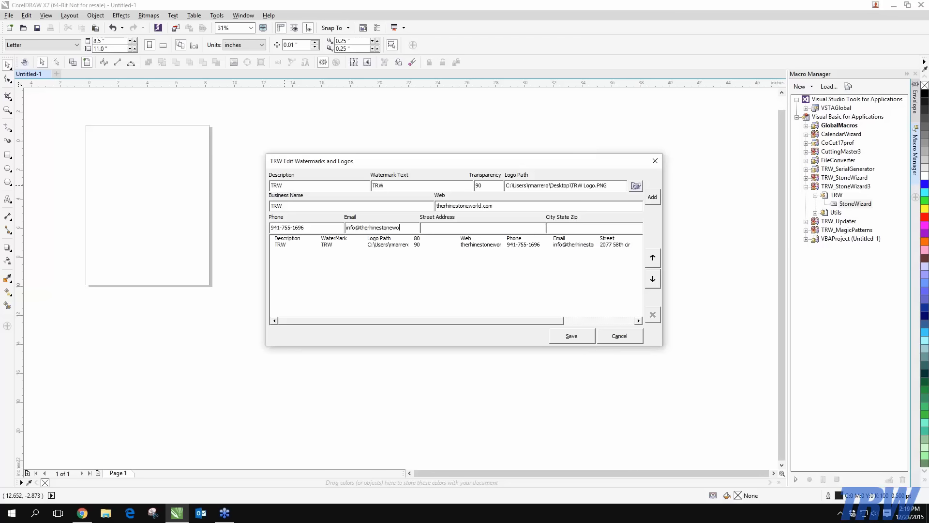
click(651, 197)
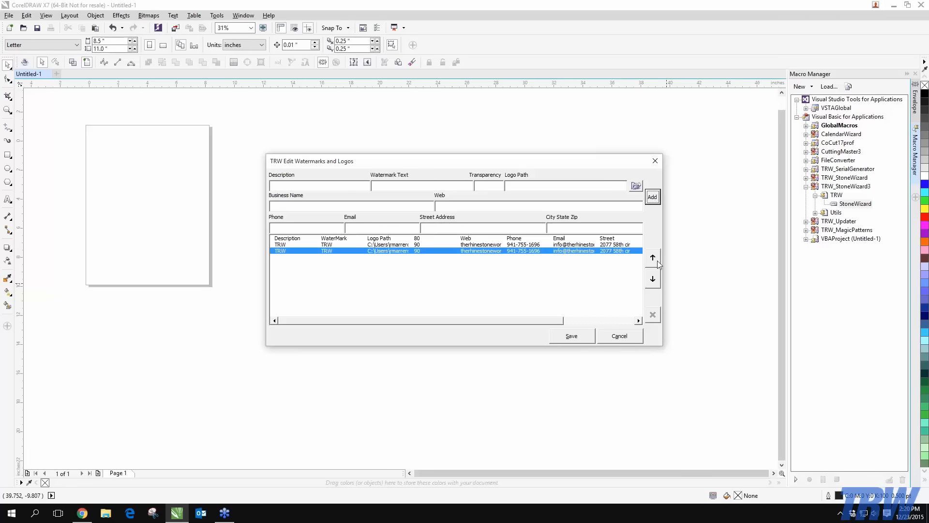
click(572, 336)
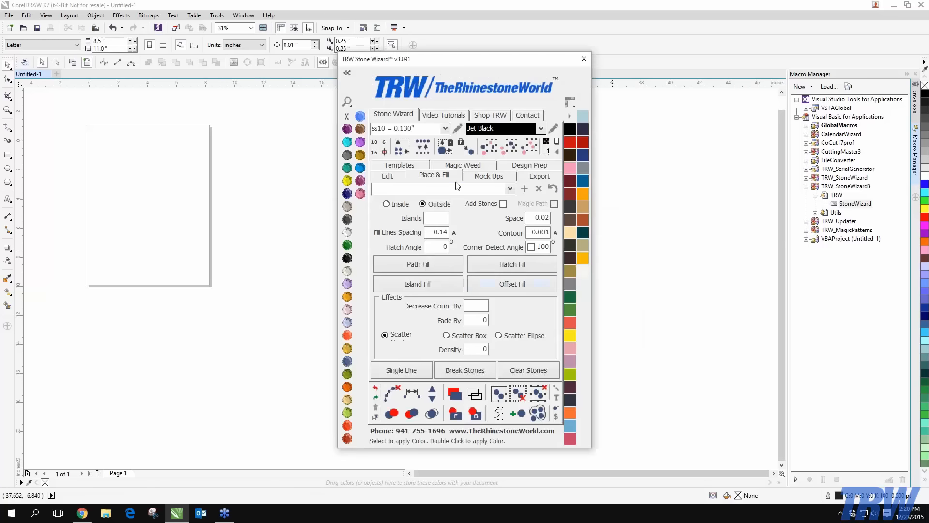
Show the Stone Wizard Mock Ups options and select TRW as the watermark description
click(486, 176)
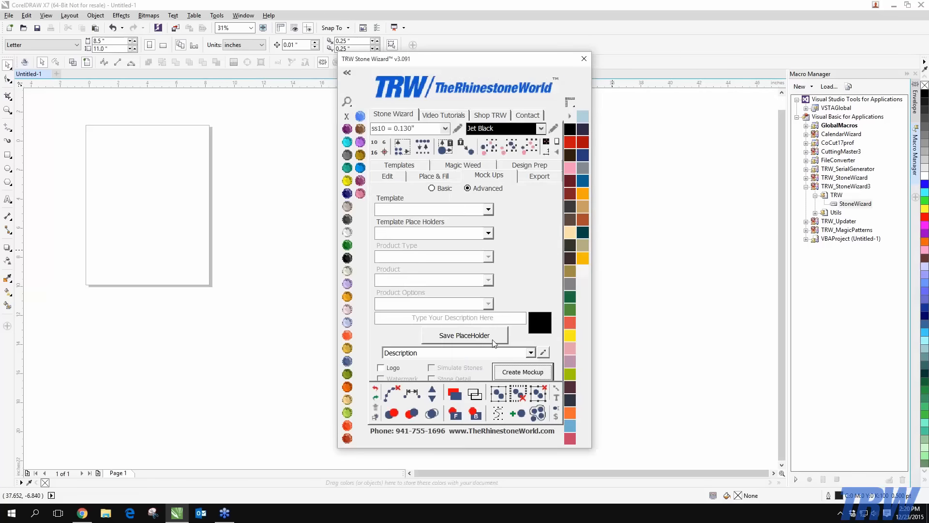
click(530, 353)
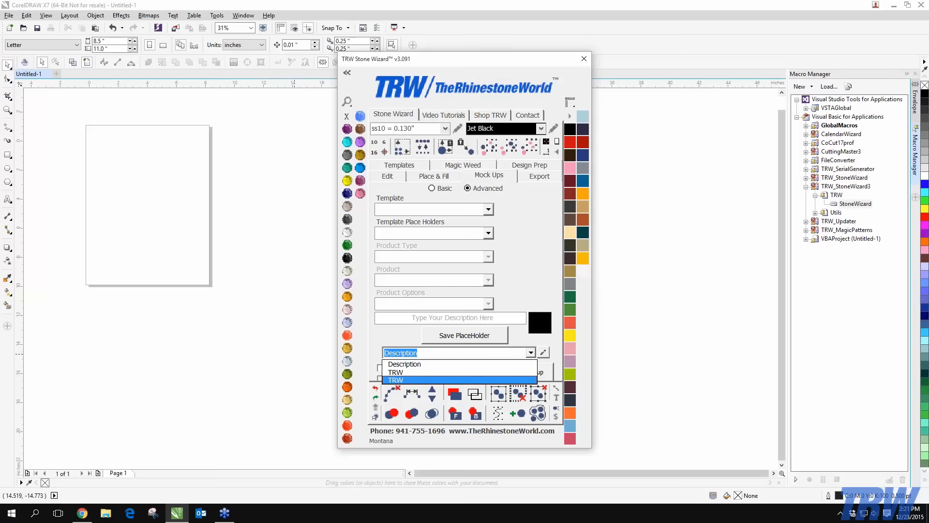
click(268, 348)
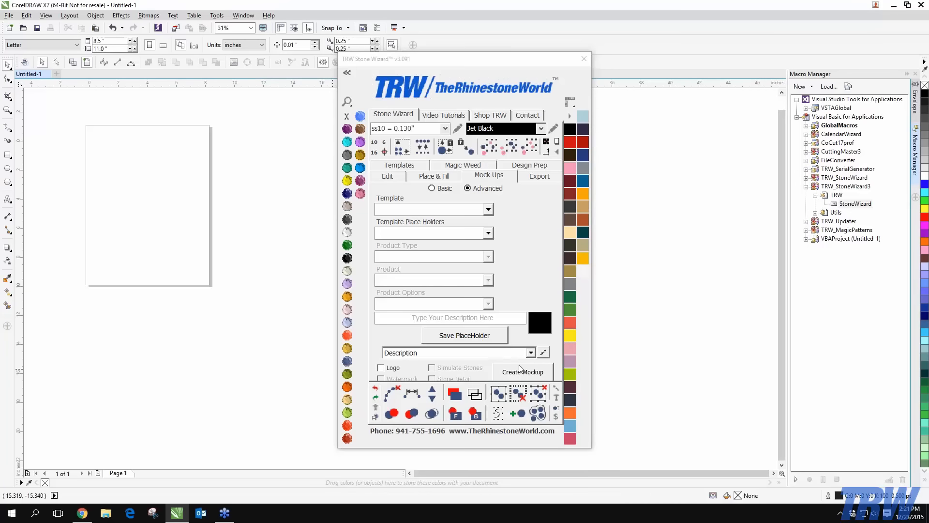
click(531, 353)
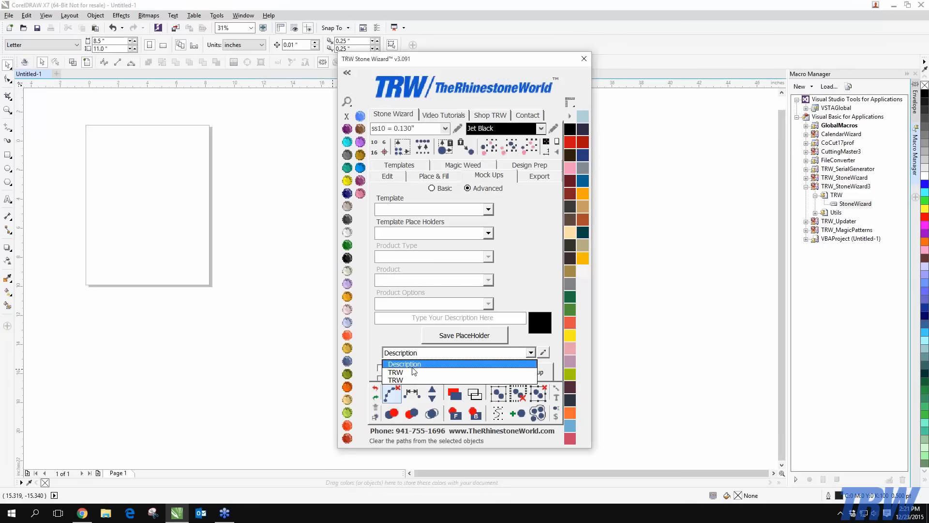
click(402, 380)
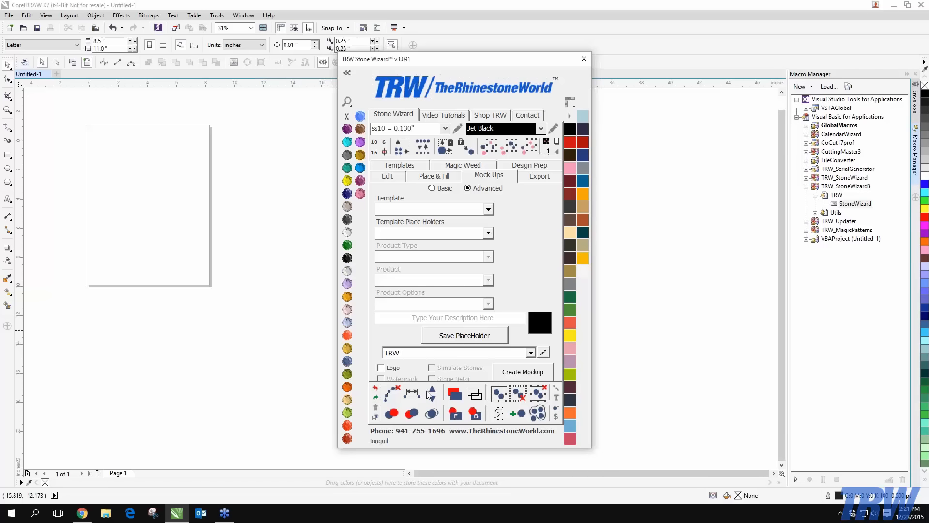
click(79, 129)
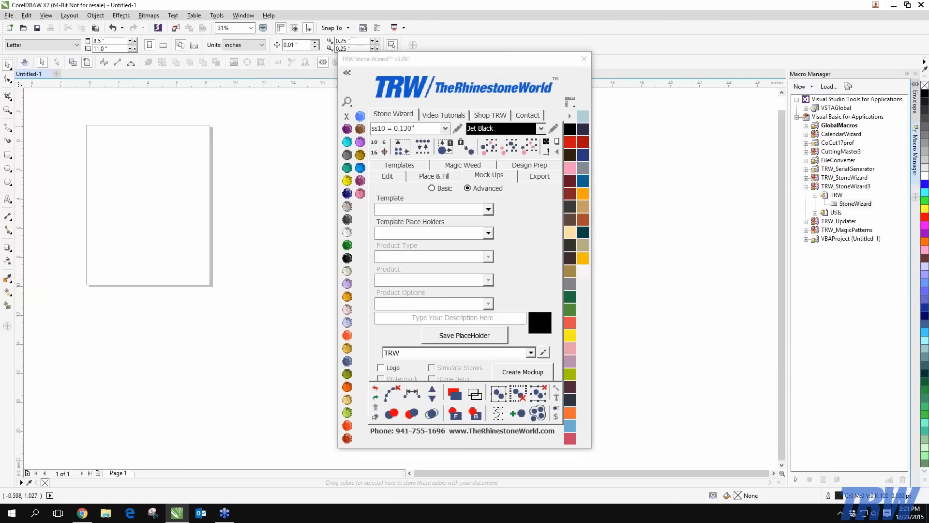
scroll(88, 126, up, 2)
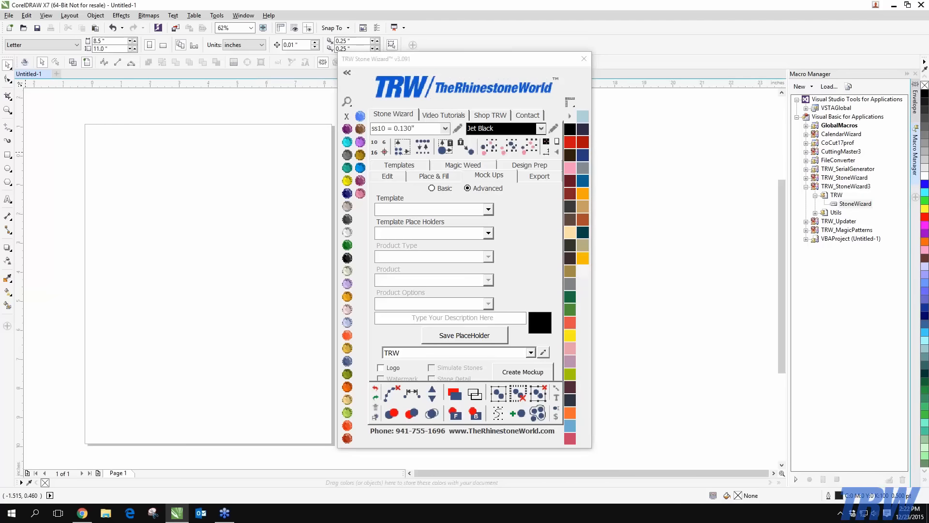
Try the Mock Up - Single Product and Quick Product mockup templates
click(487, 209)
click(419, 245)
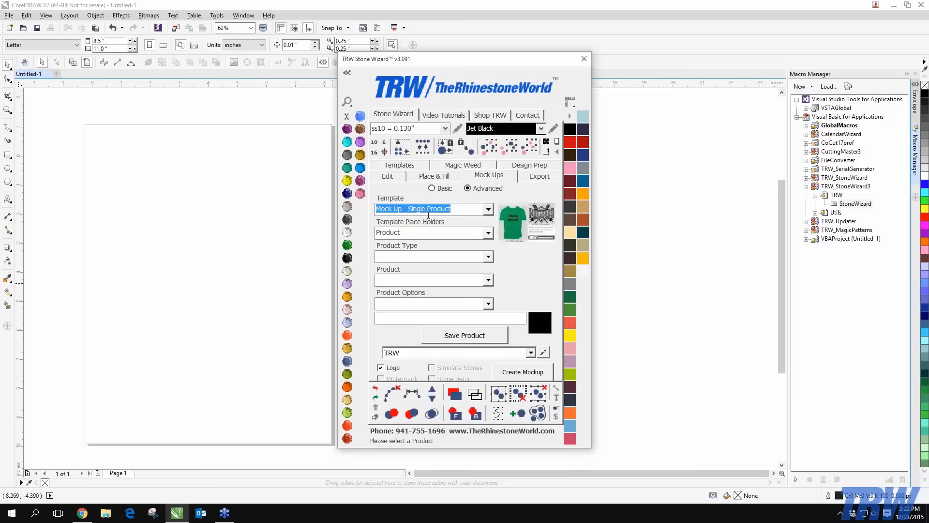
click(488, 209)
key(Up)
key(Up)
key(Return)
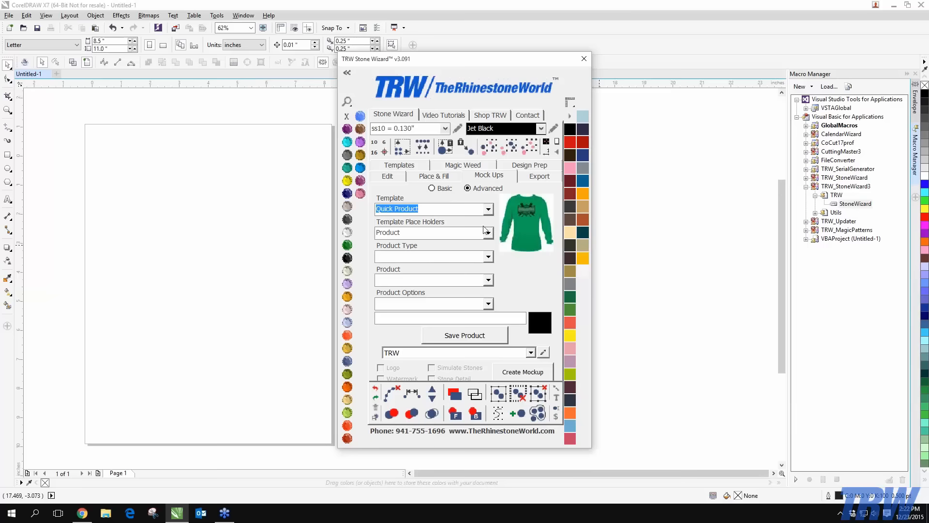
click(489, 210)
click(489, 210)
Switch mockups to Basic mode and choose the Quick Design template with its Design placeholder
click(432, 188)
click(489, 210)
click(433, 246)
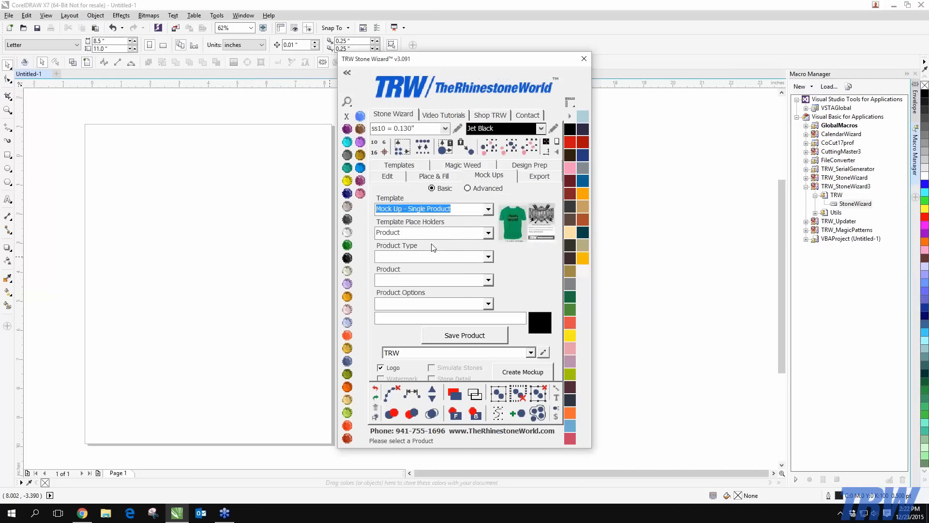
click(483, 213)
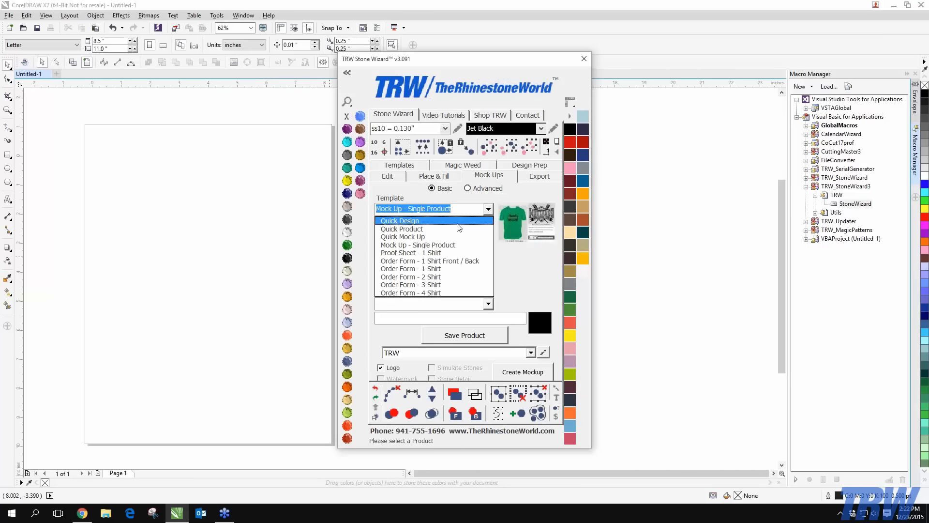
click(457, 219)
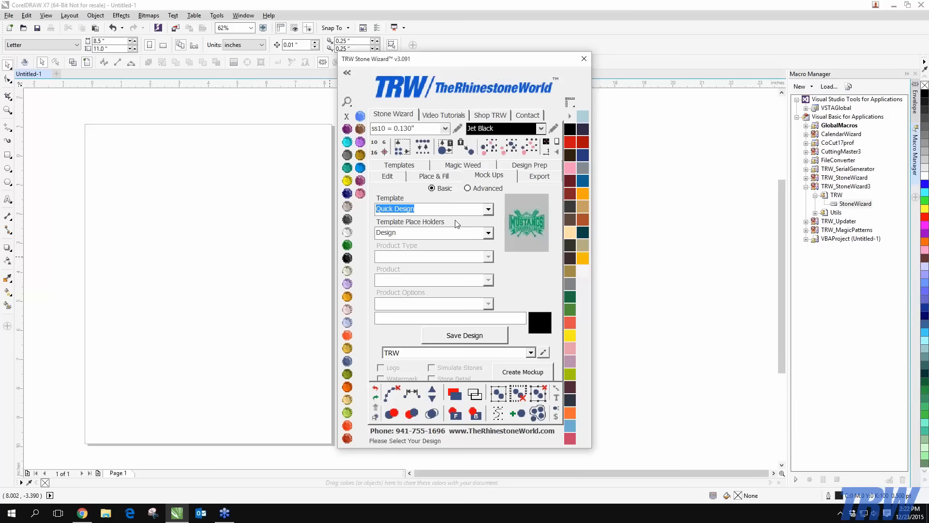
click(489, 236)
click(490, 235)
click(213, 203)
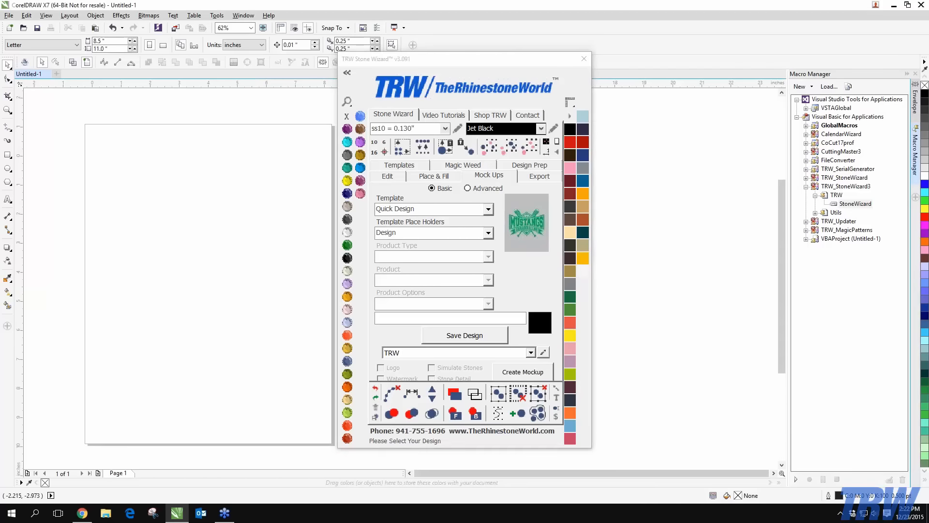
Draw a triangle, fill it Citrine yellow with no outline, and save it as a design
key(y)
drag(143, 173, 260, 265)
click(10, 64)
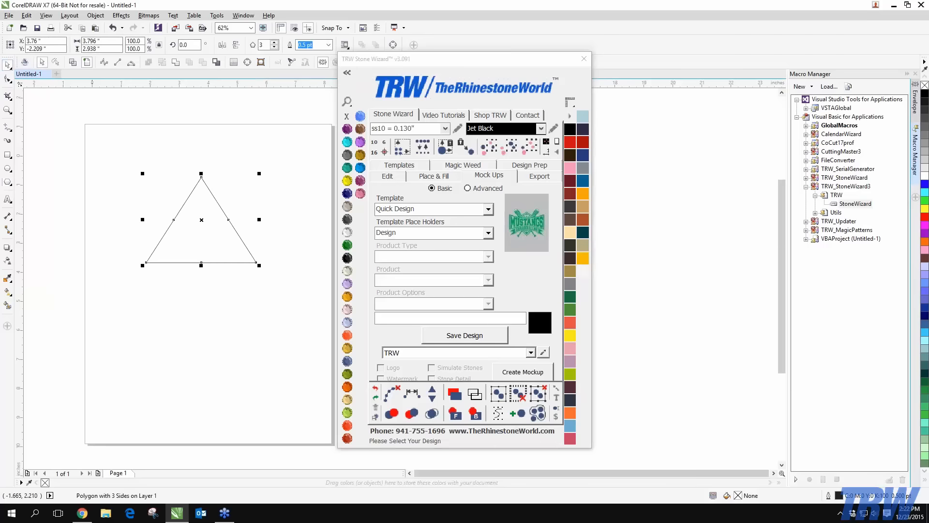
click(346, 180)
right_click(346, 117)
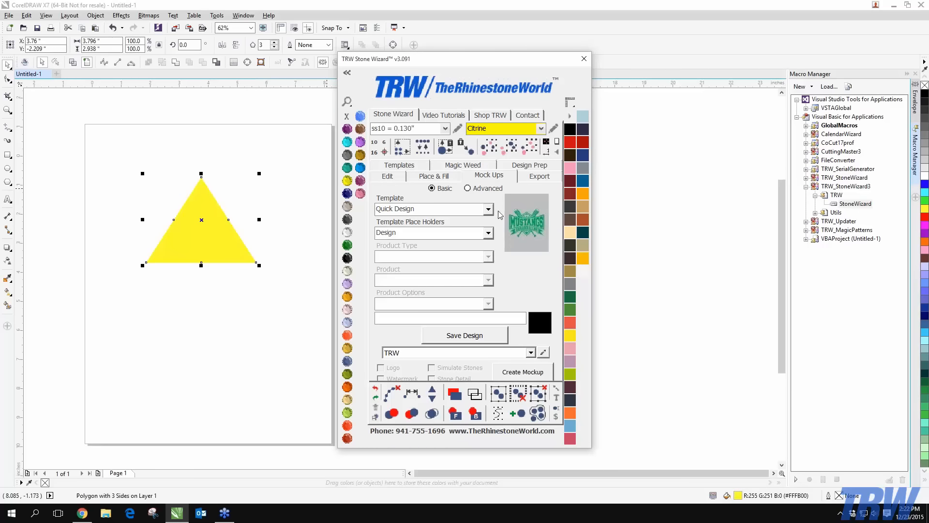
click(488, 339)
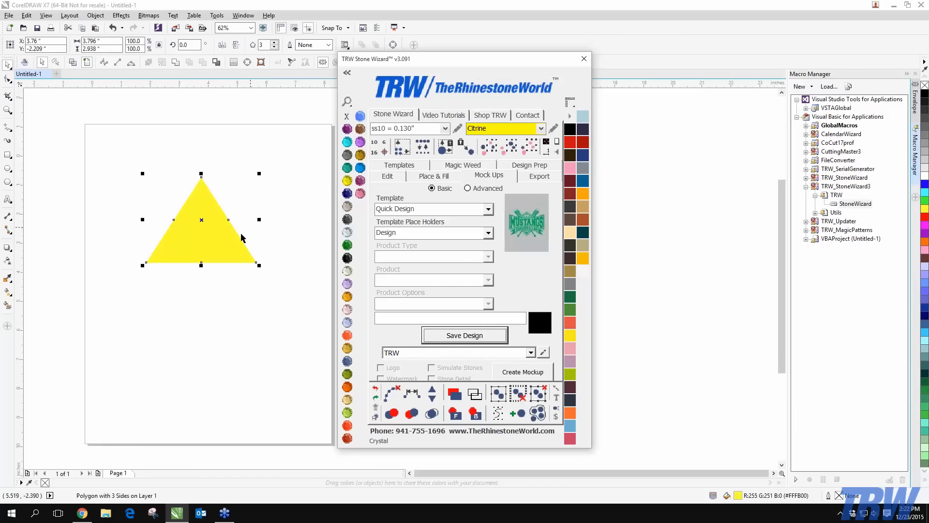
Create the triangle's black-background mockup page, then delete its background and triangle
click(542, 370)
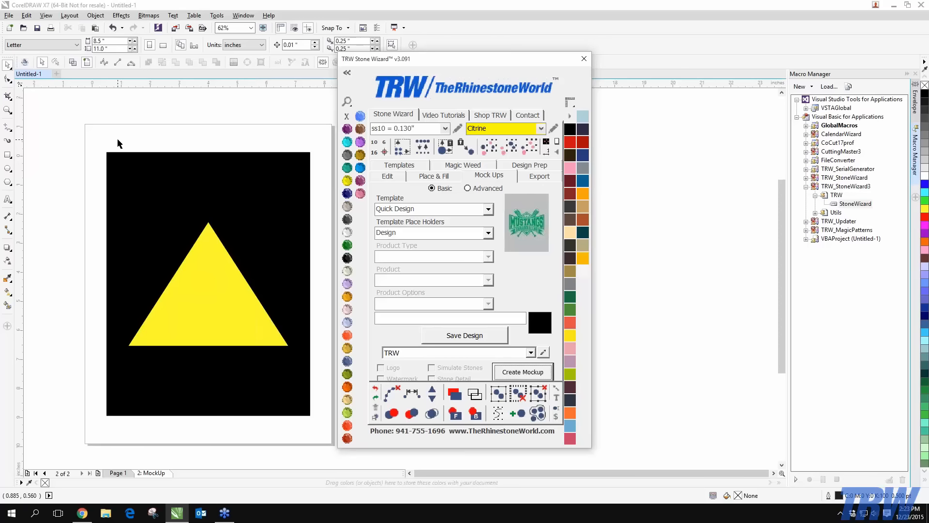
drag(90, 134, 355, 464)
key(Delete)
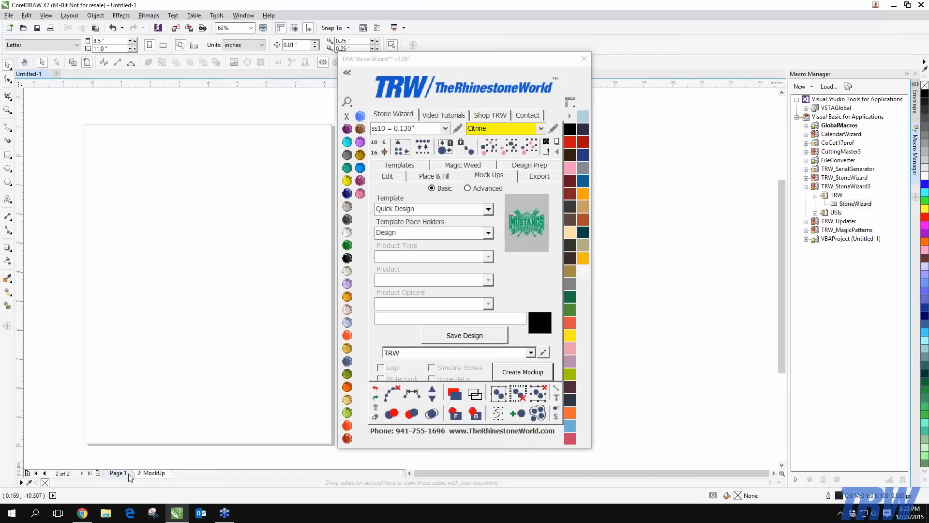
Delete the 2: MockUp page and the yellow triangle, leaving Page 1 blank
right_click(156, 478)
click(177, 451)
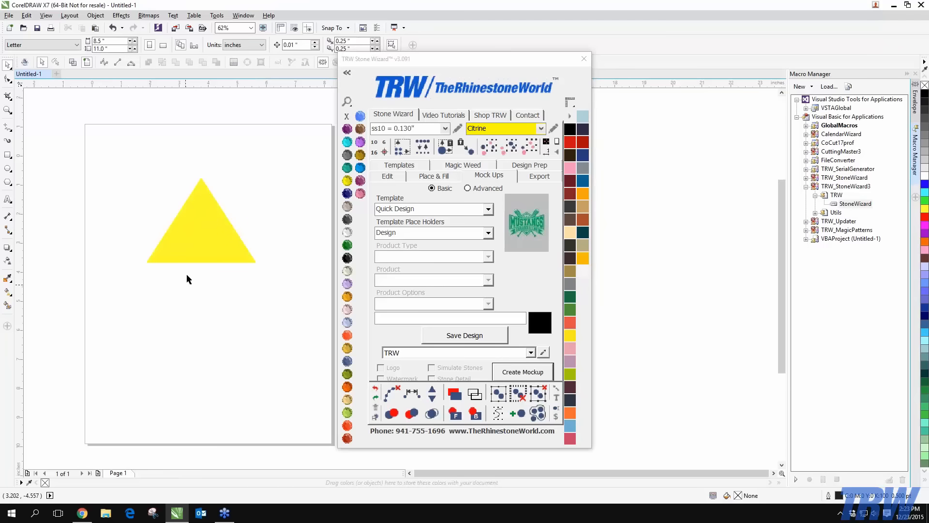
click(197, 248)
key(Delete)
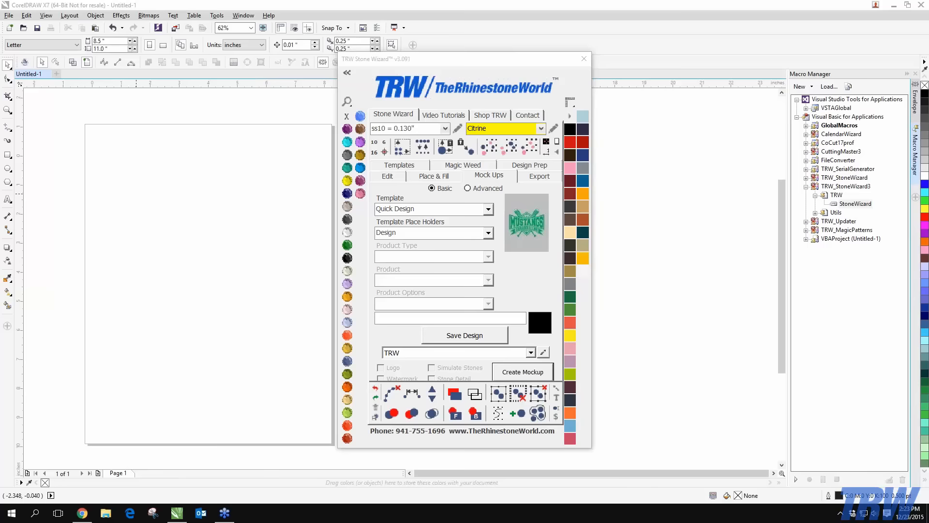
Finish importing the LOVE rhinestone designs into the document
click(437, 302)
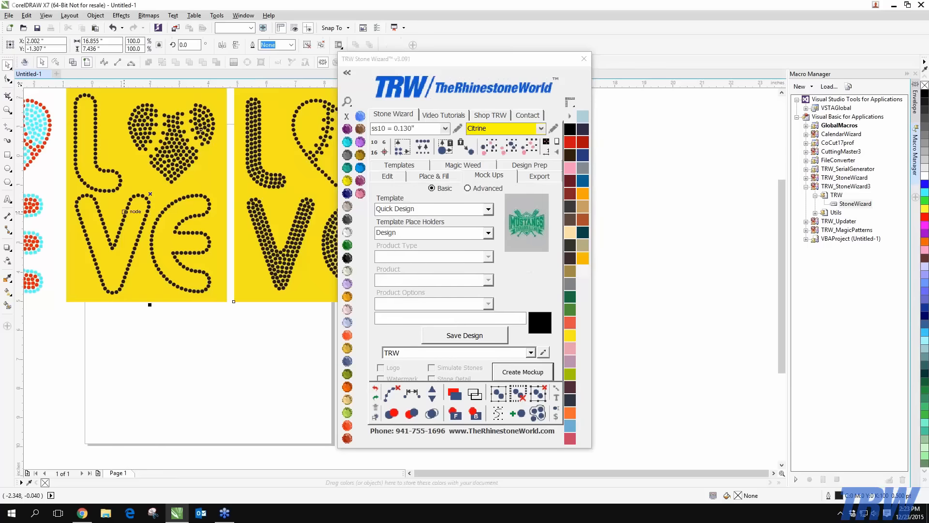
scroll(156, 215, down, 3)
scroll(156, 215, up, 2)
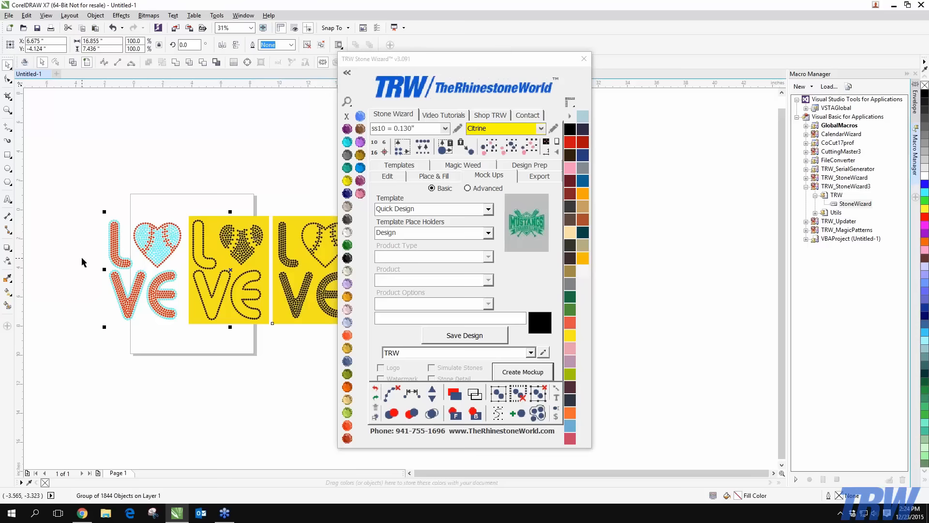
scroll(139, 196, down, 1)
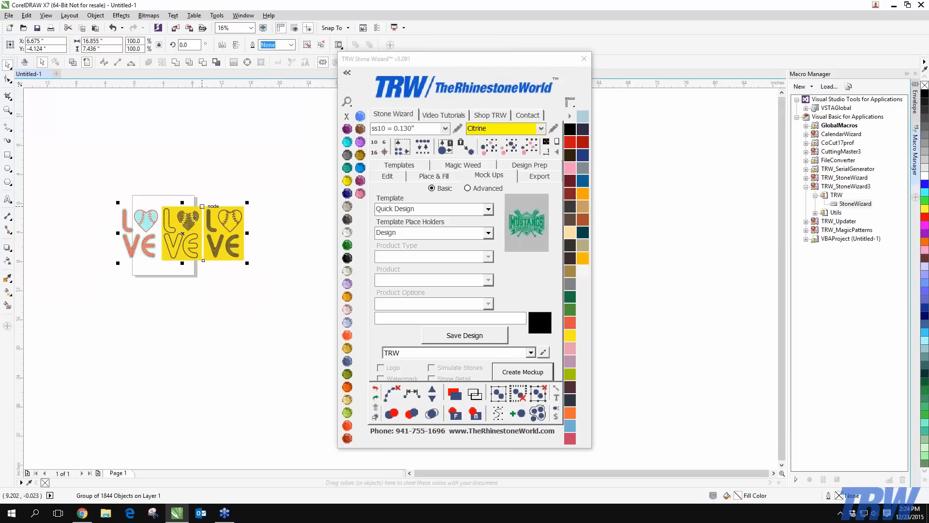
scroll(207, 208, up, 1)
Ungroup all designs, delete the two yellow-background LOVE versions, and select the red-and-cyan one
click(538, 398)
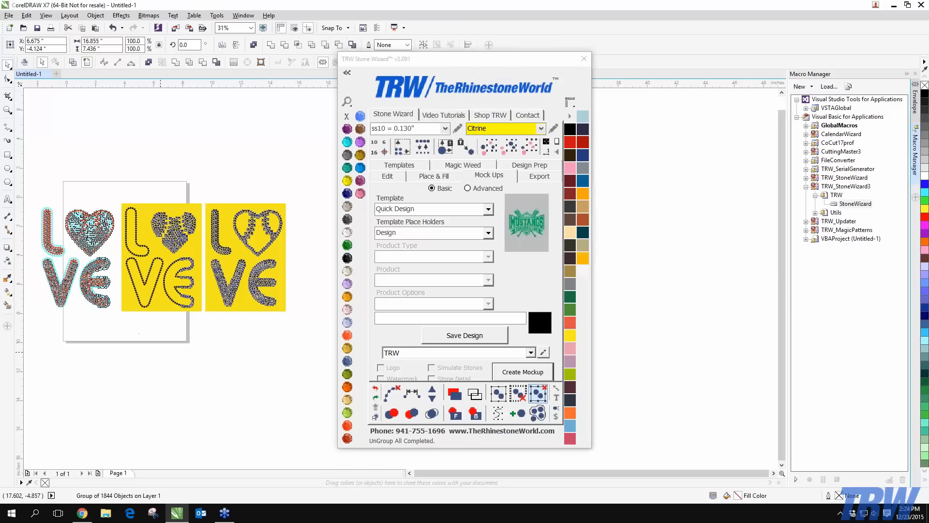
drag(328, 163, 120, 370)
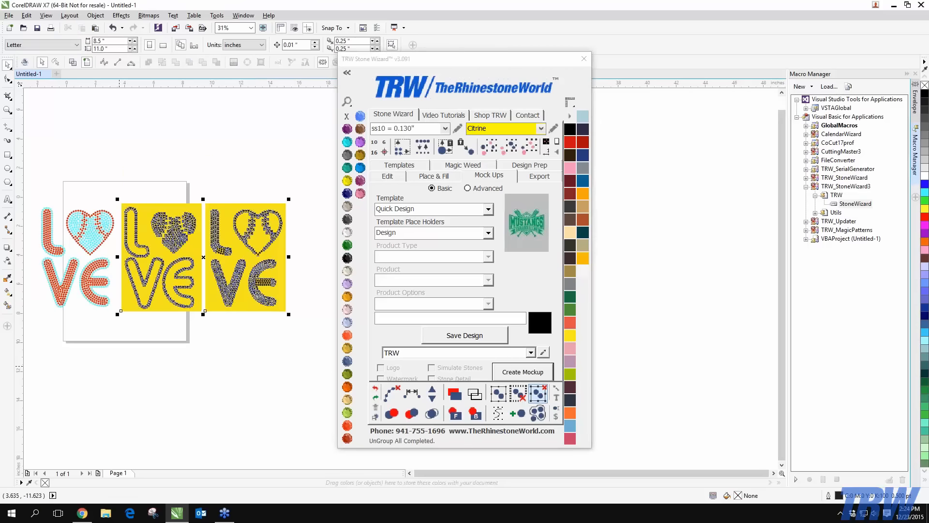
key(Delete)
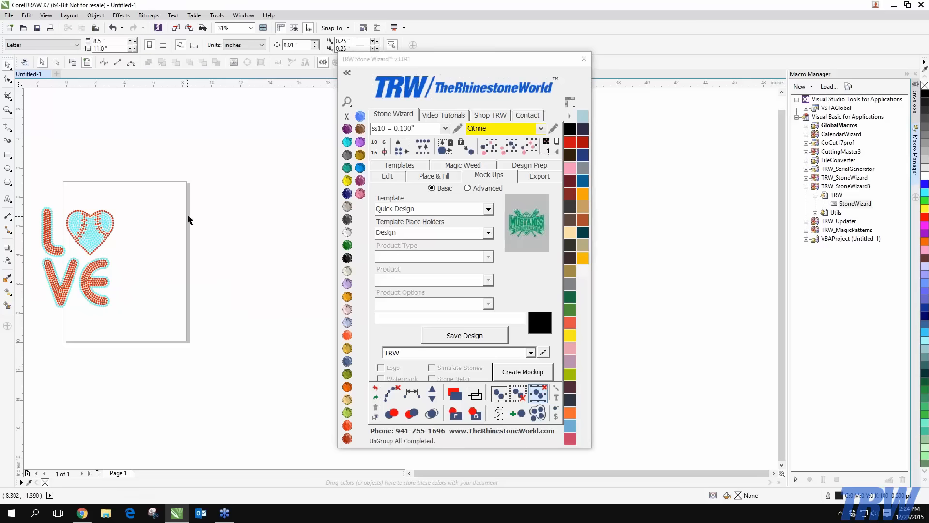
drag(173, 178, 31, 336)
Move the red-and-cyan LOVE design onto the page and shift the Stone Wizard panel left
drag(84, 232, 137, 228)
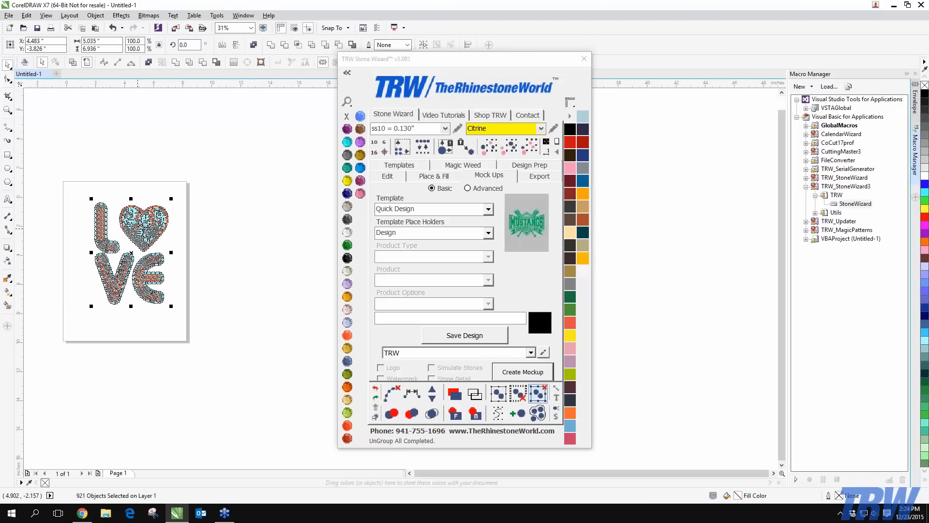
click(89, 253)
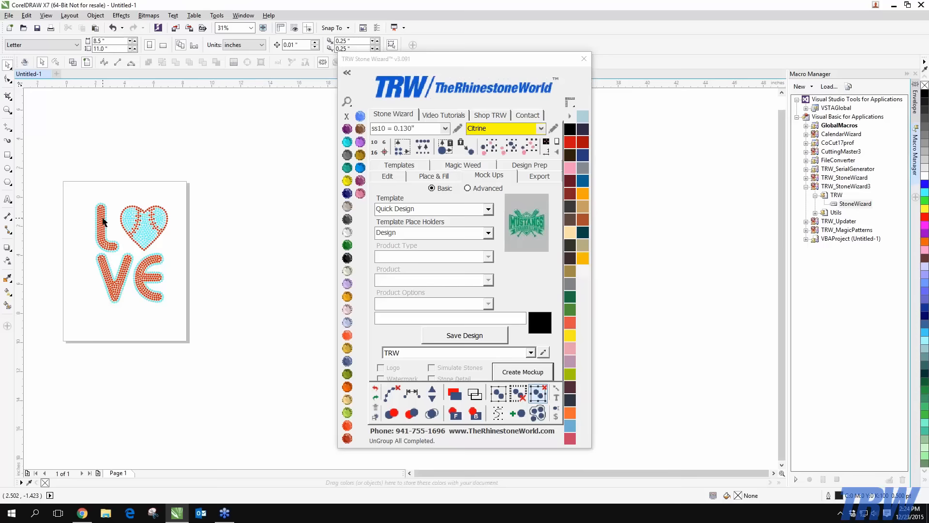
drag(402, 66, 279, 78)
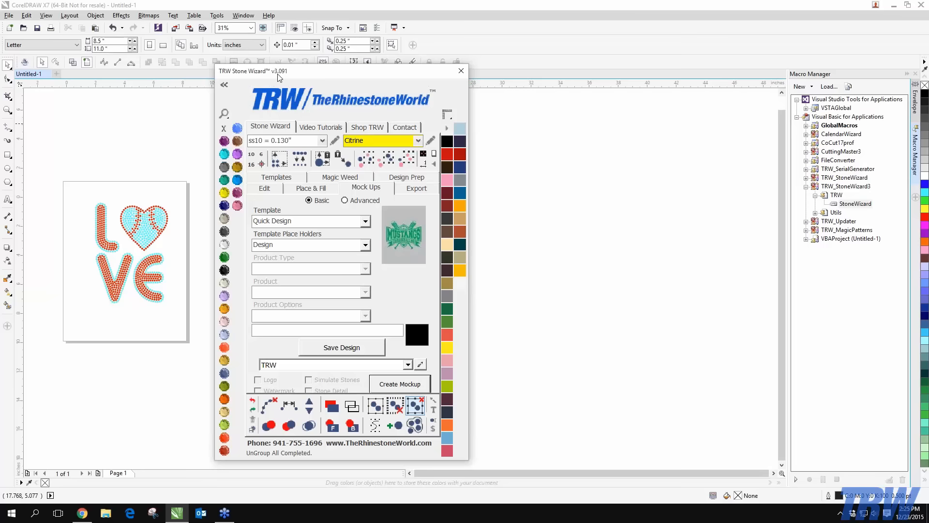
Zoom in on the LOVE heart and select one of its stones
click(73, 160)
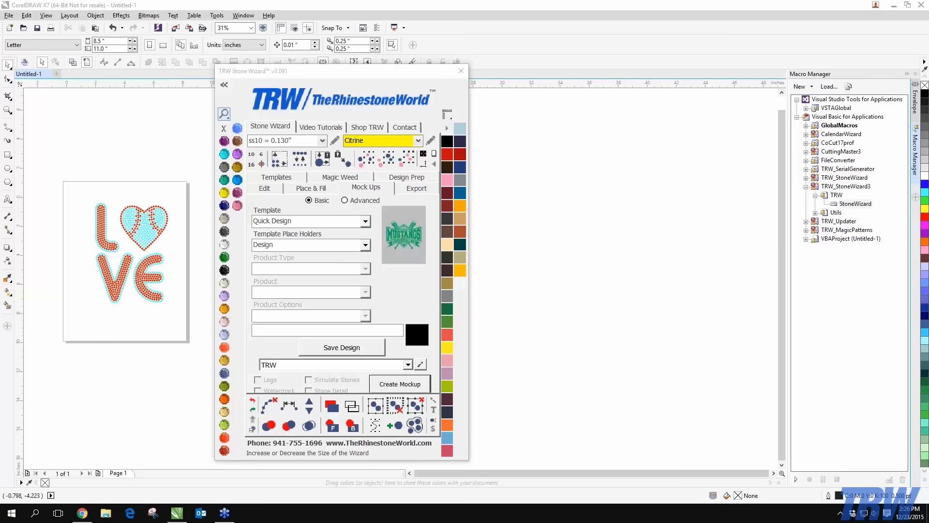
scroll(138, 215, up, 2)
click(138, 218)
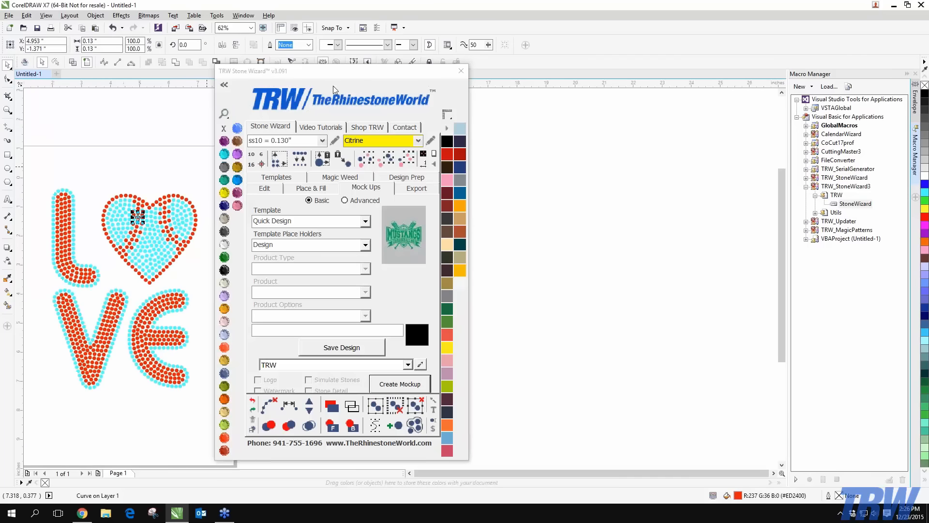
Pick a red stone on the heart's edge and use Select Same Color to grab all red stones
drag(358, 78, 416, 75)
key(Escape)
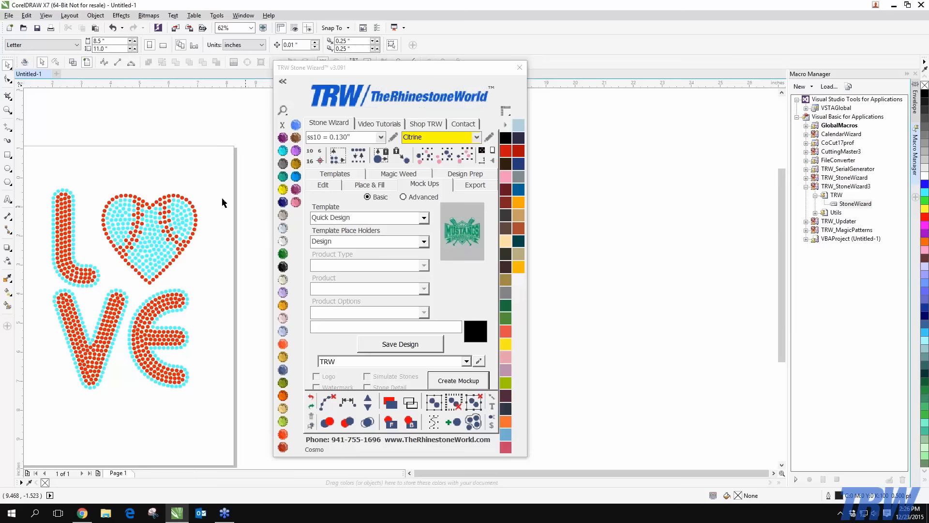
scroll(77, 239, up, 2)
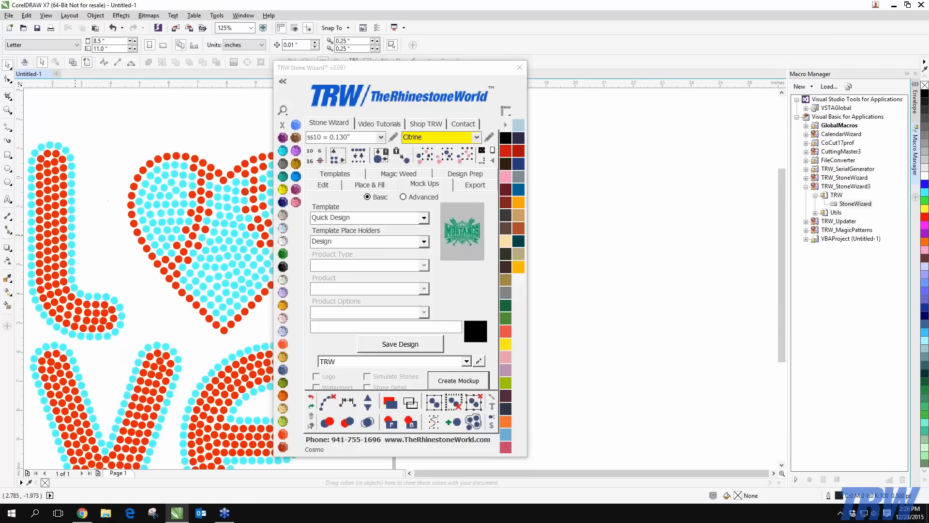
scroll(76, 237, down, 2)
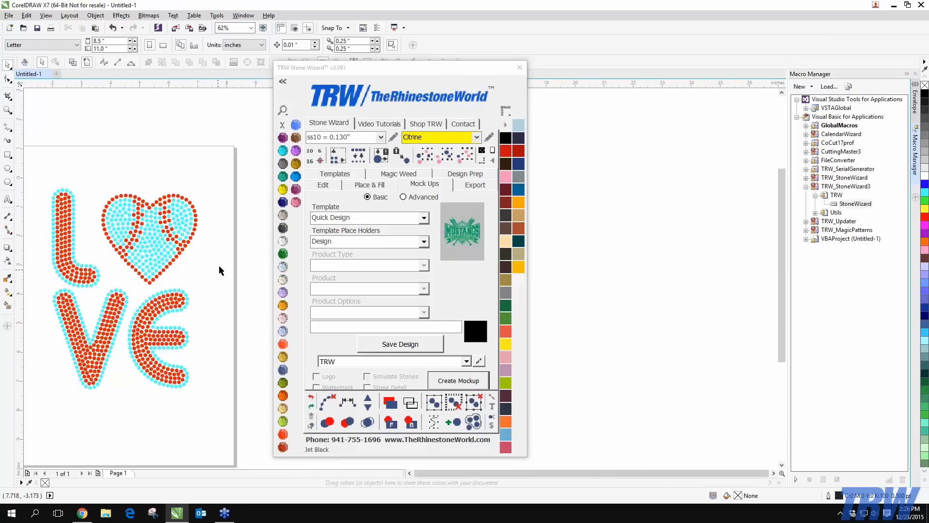
scroll(196, 236, up, 2)
click(196, 220)
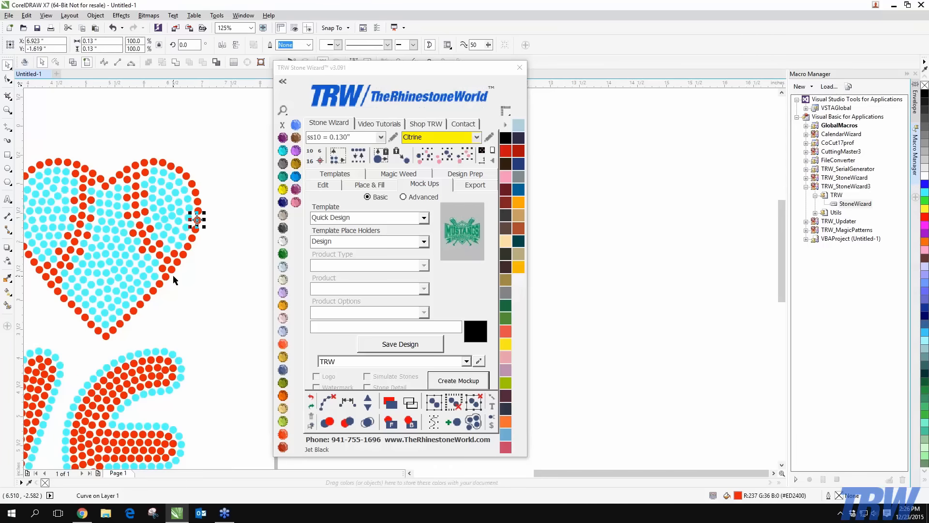
click(443, 156)
scroll(161, 242, down, 2)
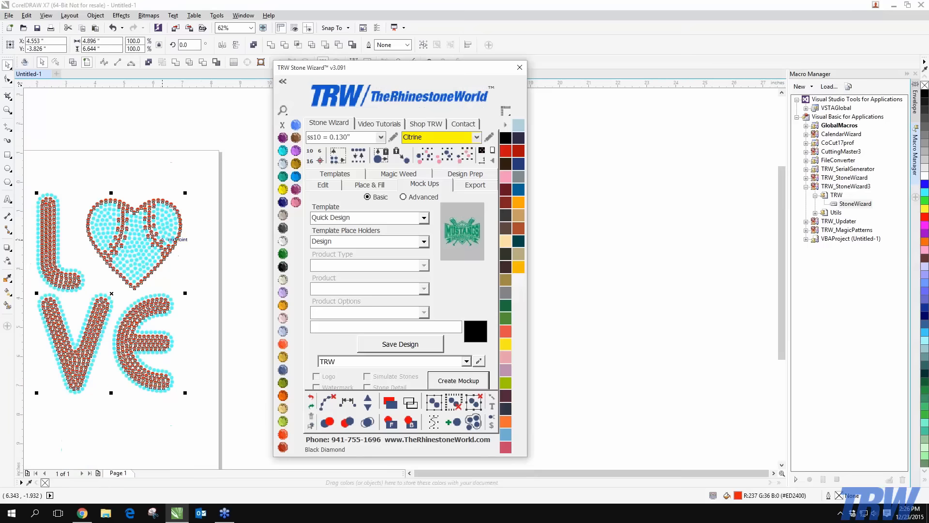
Recolour the selected red stones Red Siam and all cyan stones Crystal, then deselect
click(283, 434)
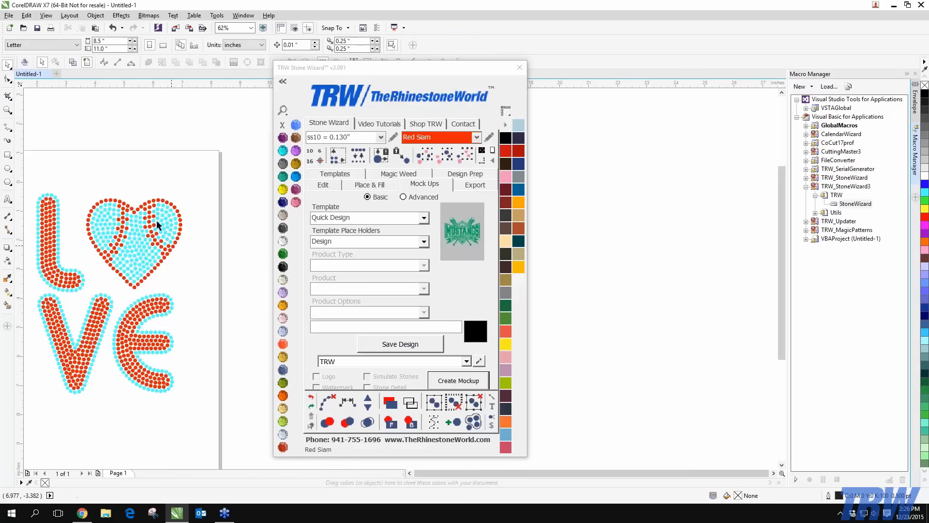
click(135, 255)
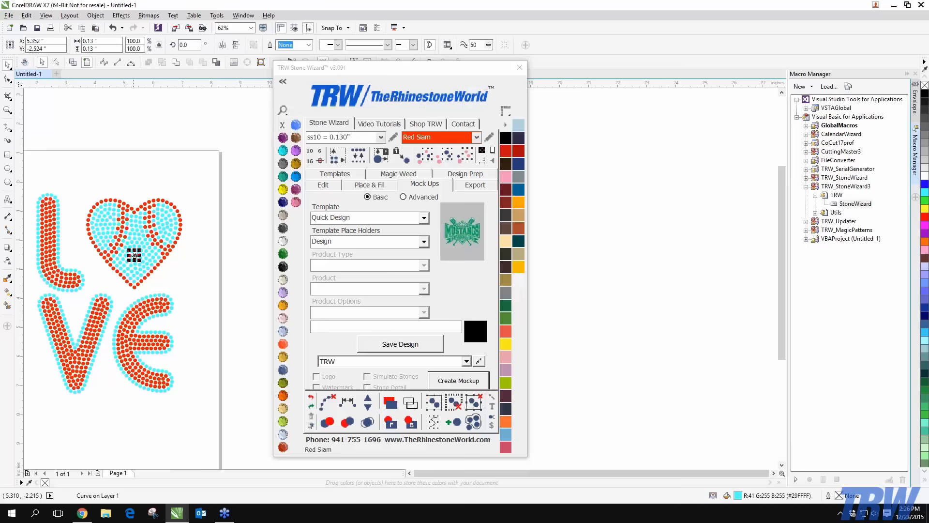
click(445, 157)
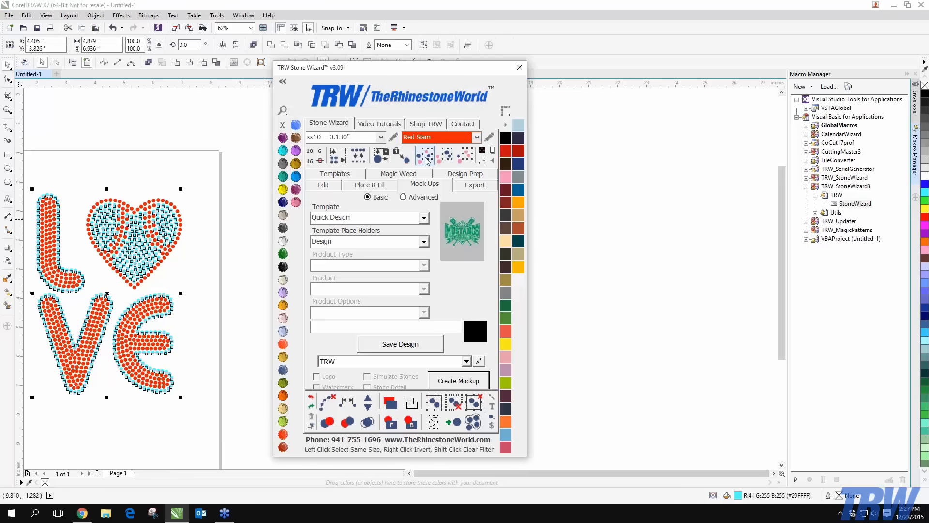
click(284, 240)
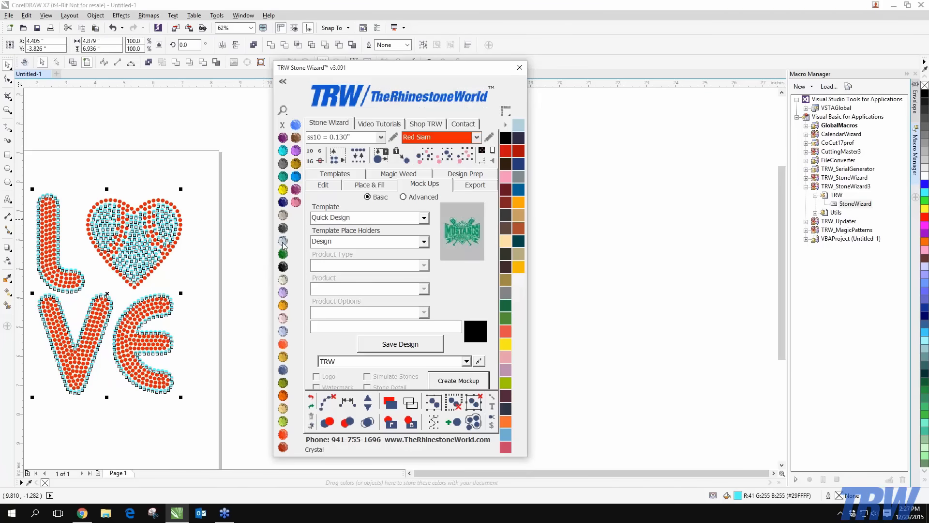
click(232, 247)
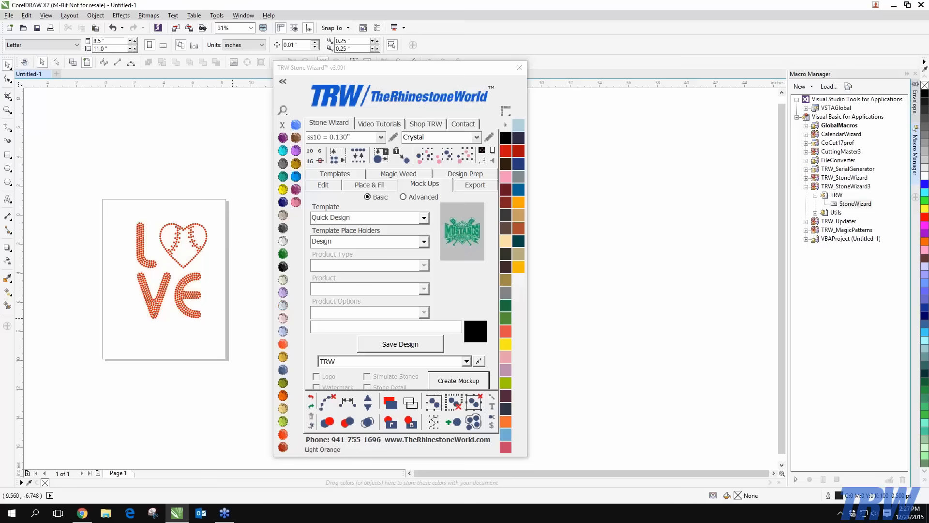
Reposition the Stone Wizard panel and enlarge it to 150% size
drag(402, 68, 420, 39)
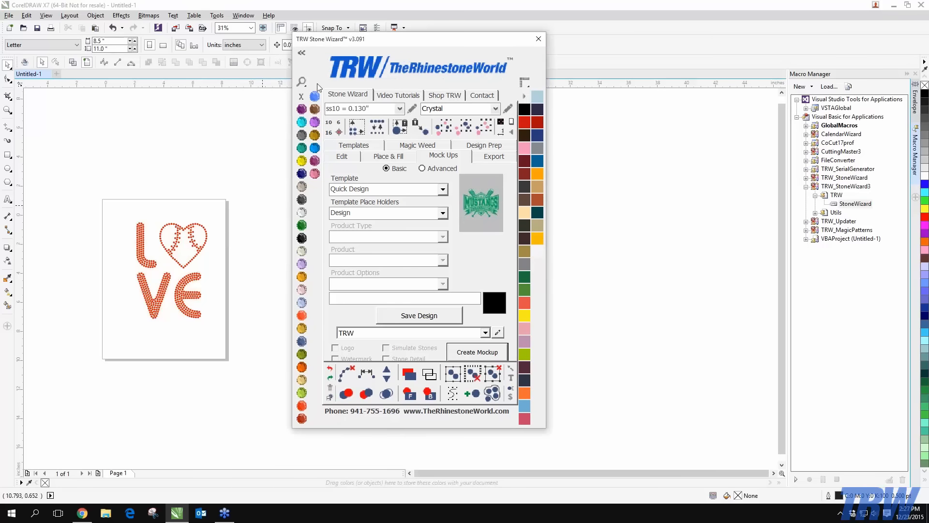
click(302, 82)
click(314, 133)
click(302, 82)
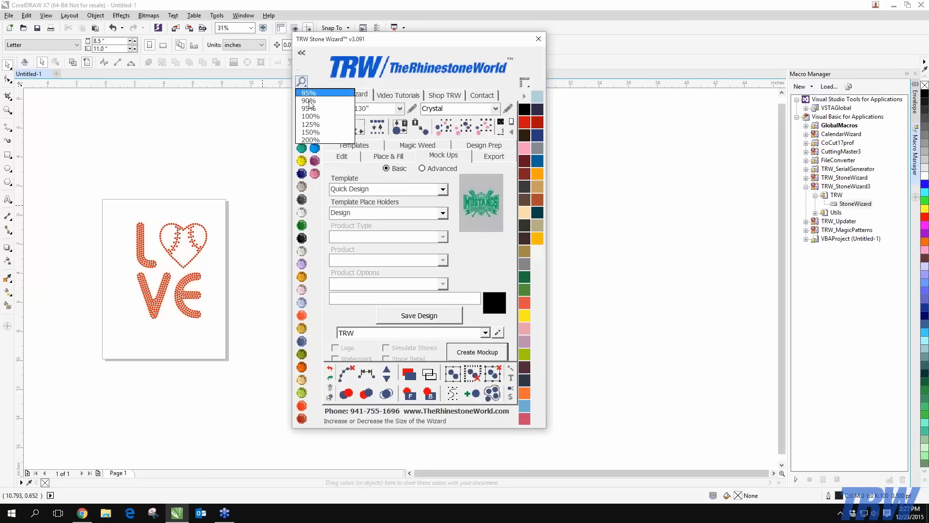
click(315, 132)
drag(483, 4, 372, 4)
scroll(180, 305, up, 1)
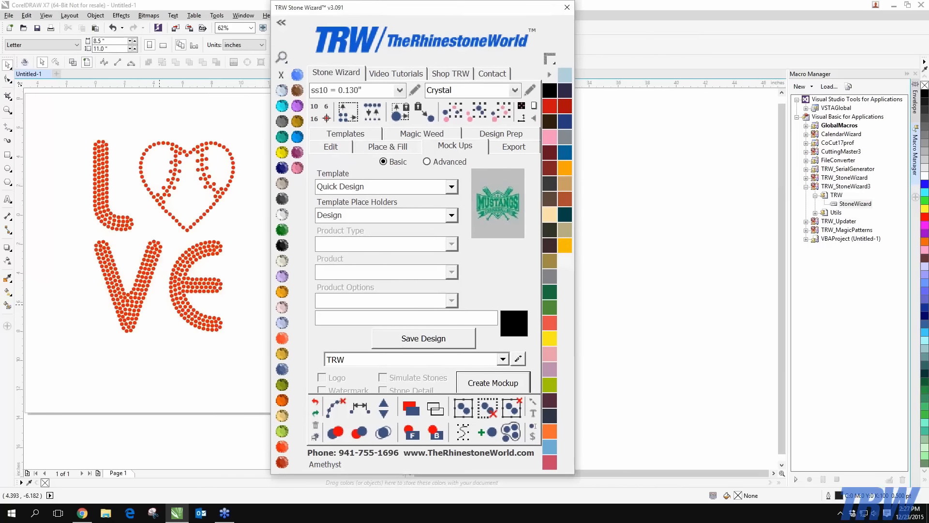
scroll(159, 305, down, 1)
scroll(158, 302, up, 1)
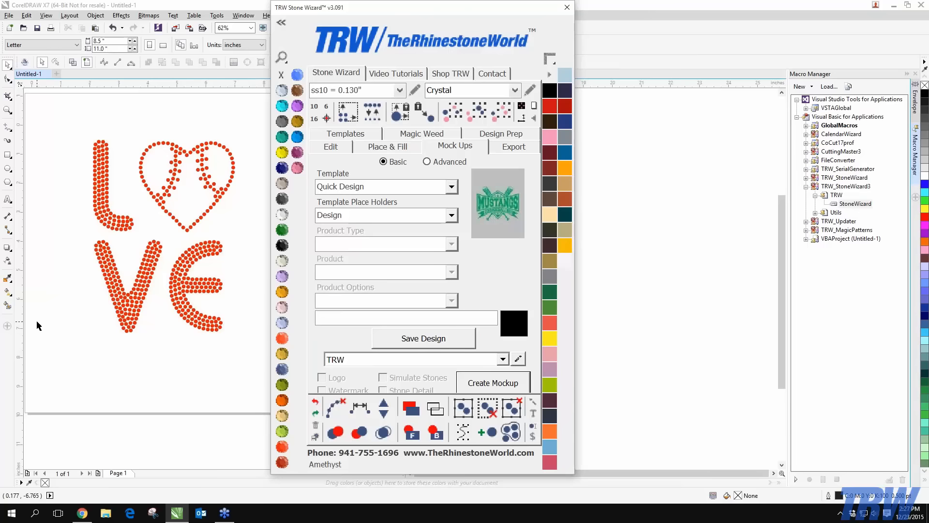
scroll(40, 320, down, 1)
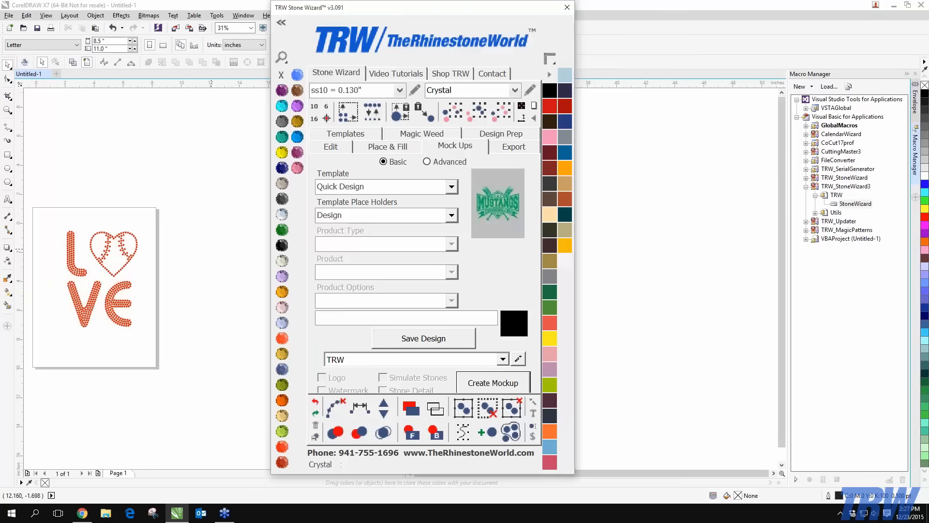
click(261, 264)
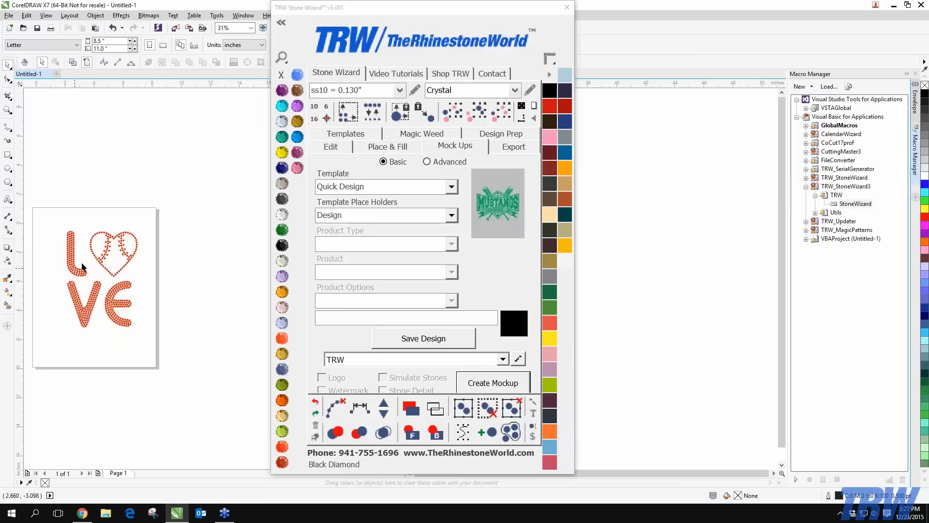
drag(452, 17, 377, 22)
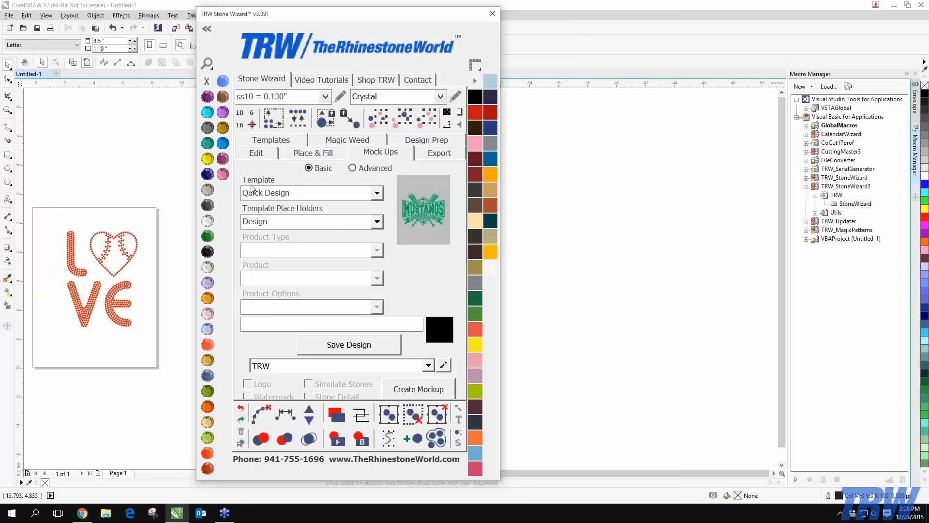
click(366, 195)
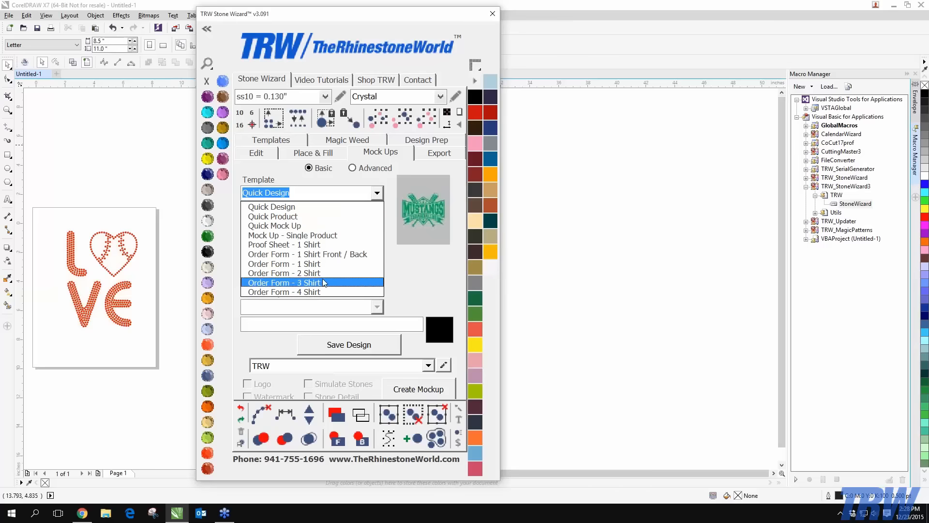
click(289, 209)
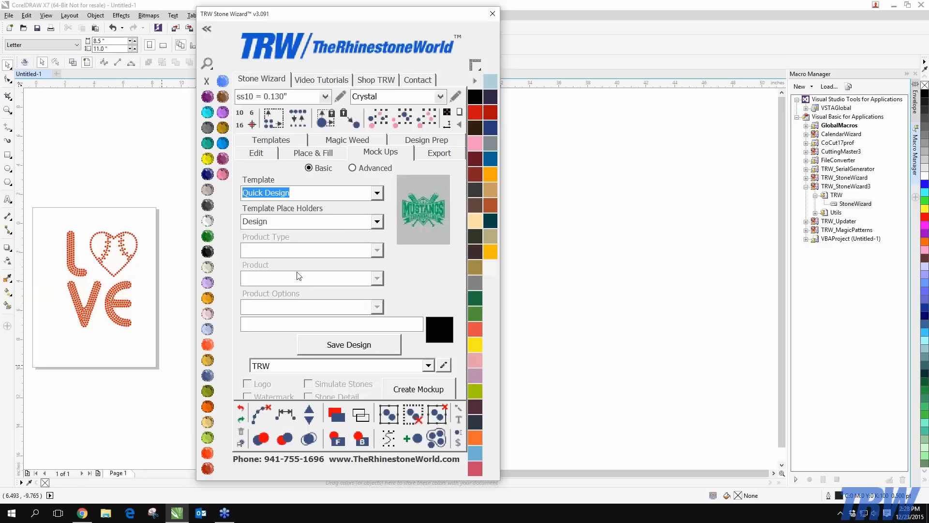
click(381, 224)
click(381, 223)
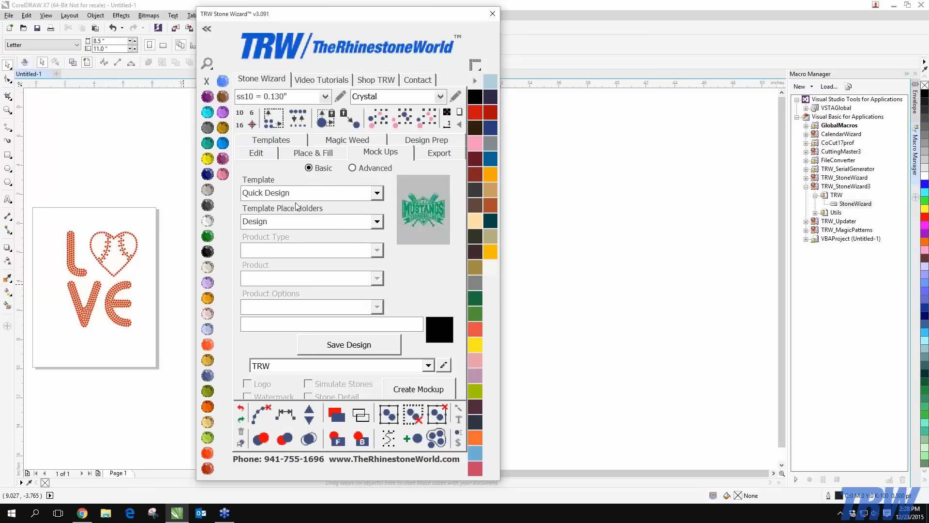
Raise all the LOVE stones slightly, save the design, and create the 2: MockUp page on black
drag(35, 186, 172, 362)
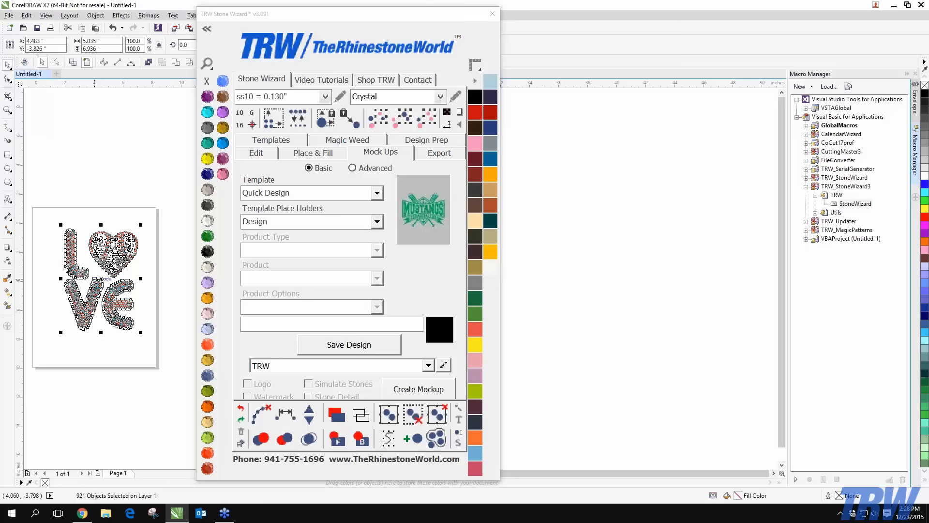
drag(101, 279, 101, 267)
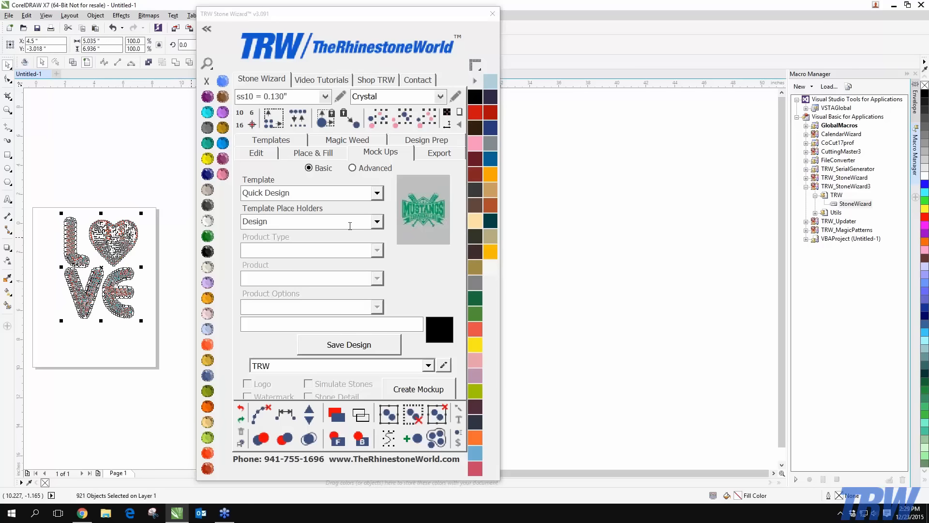
click(368, 226)
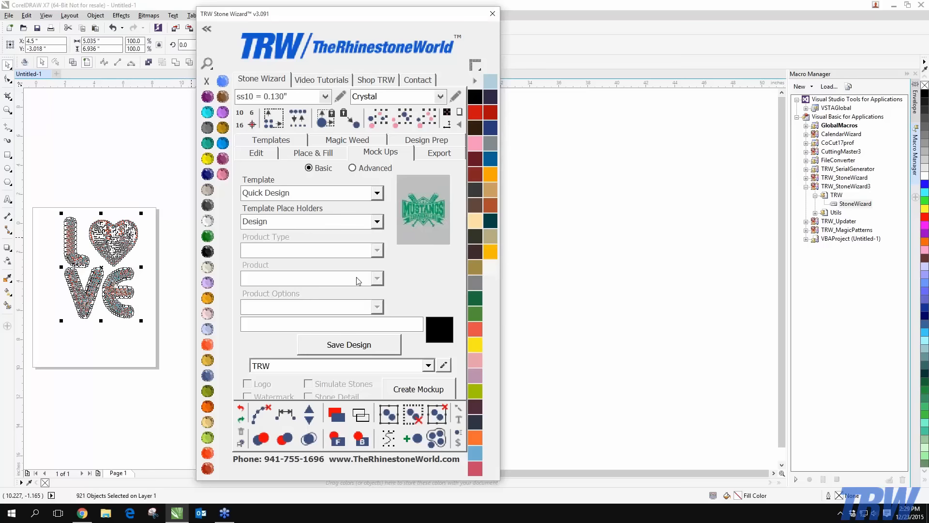
click(358, 349)
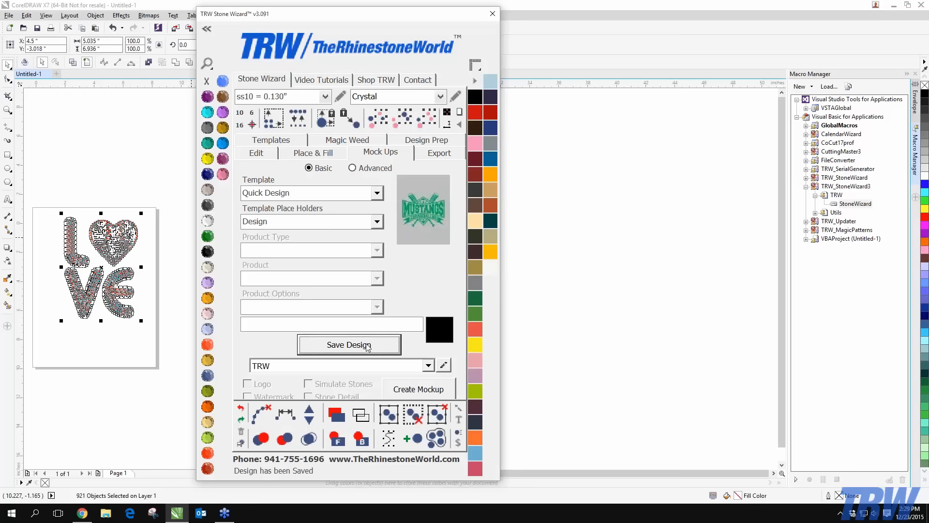
click(400, 394)
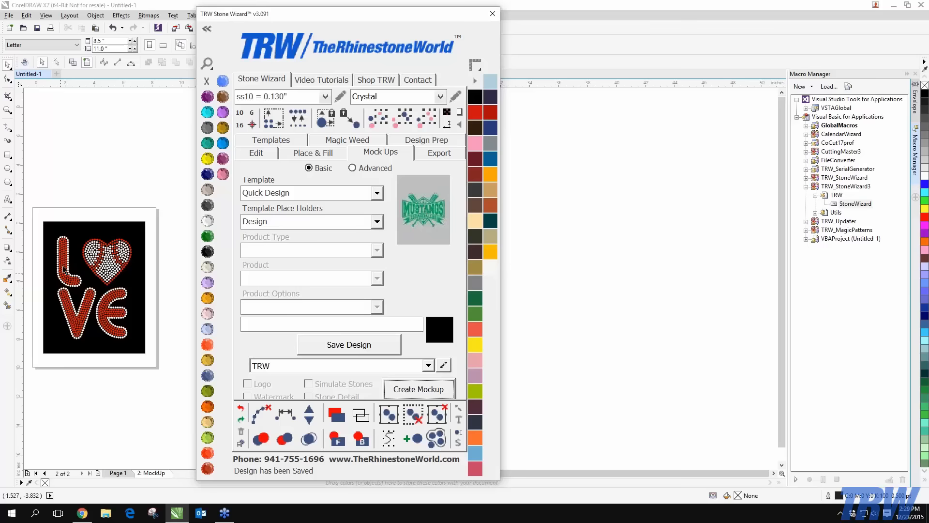
scroll(63, 268, up, 2)
drag(365, 21, 480, 14)
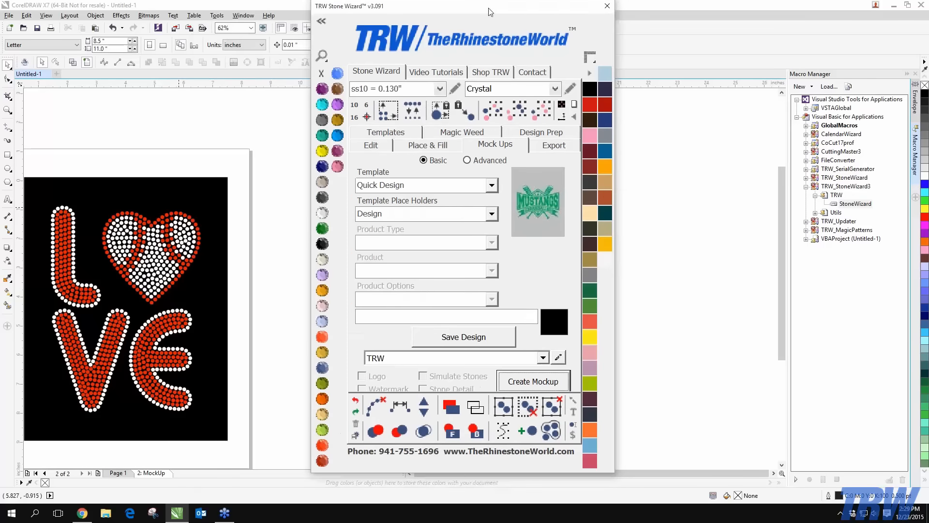
scroll(97, 318, down, 2)
scroll(97, 317, up, 1)
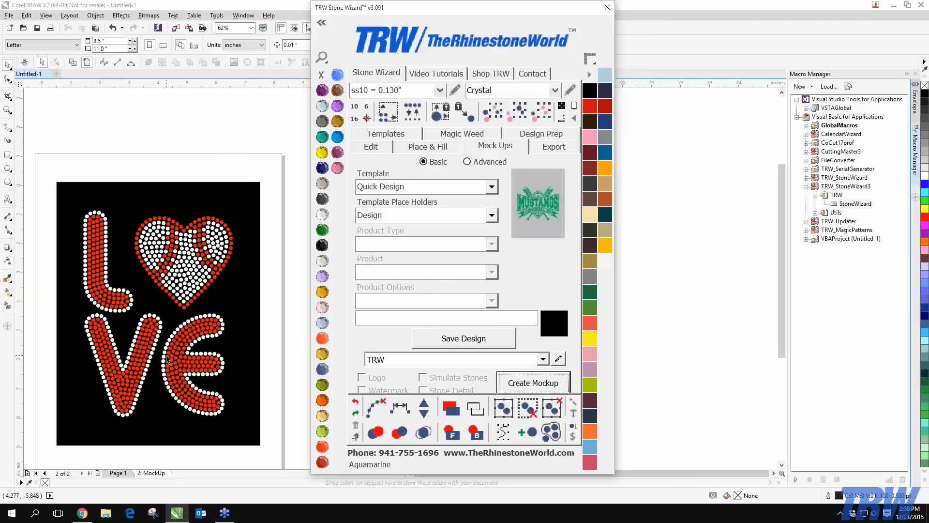
scroll(166, 357, down, 3)
scroll(163, 362, up, 3)
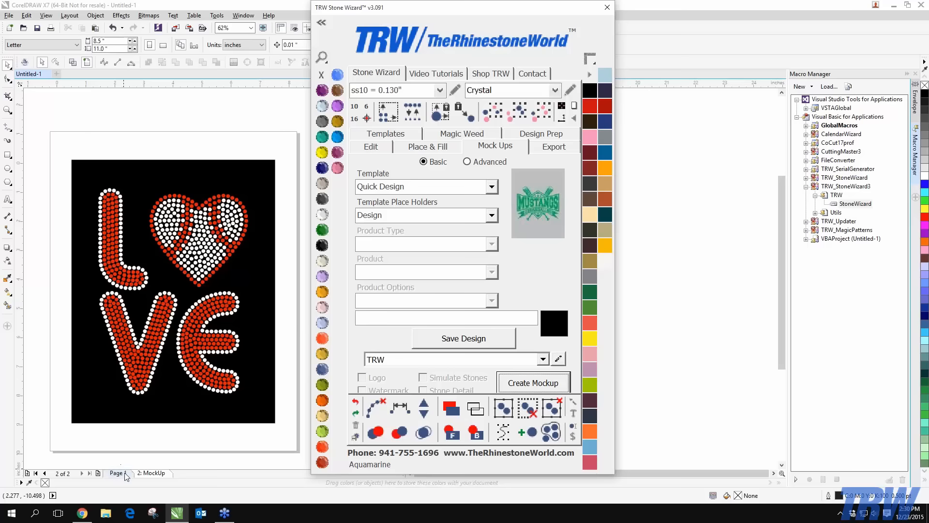
drag(393, 8, 473, 26)
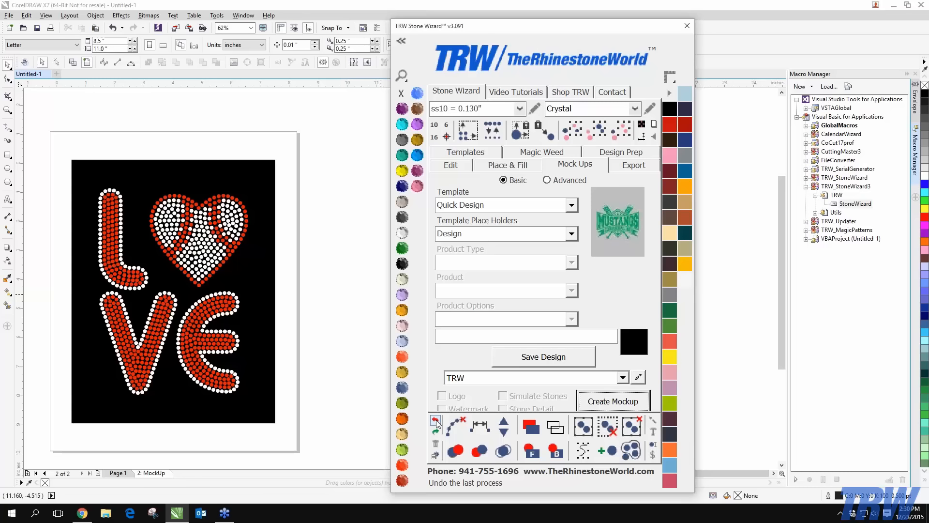
Delete the 2: MockUp page and select every stone of the LOVE design
right_click(158, 477)
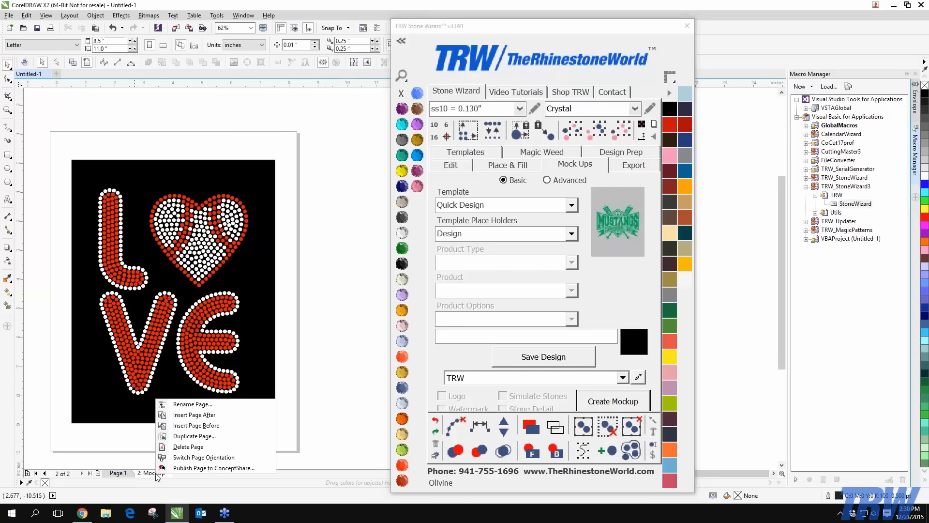
click(185, 447)
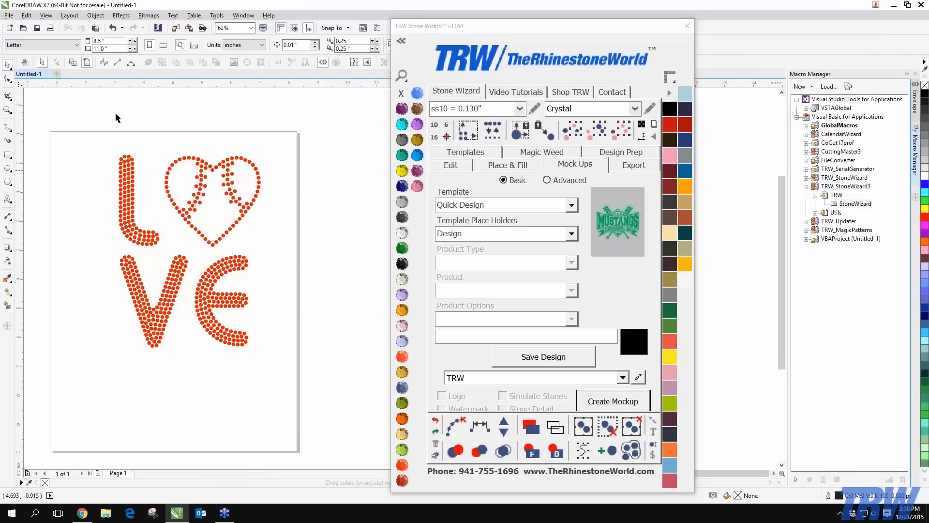
drag(49, 118, 322, 396)
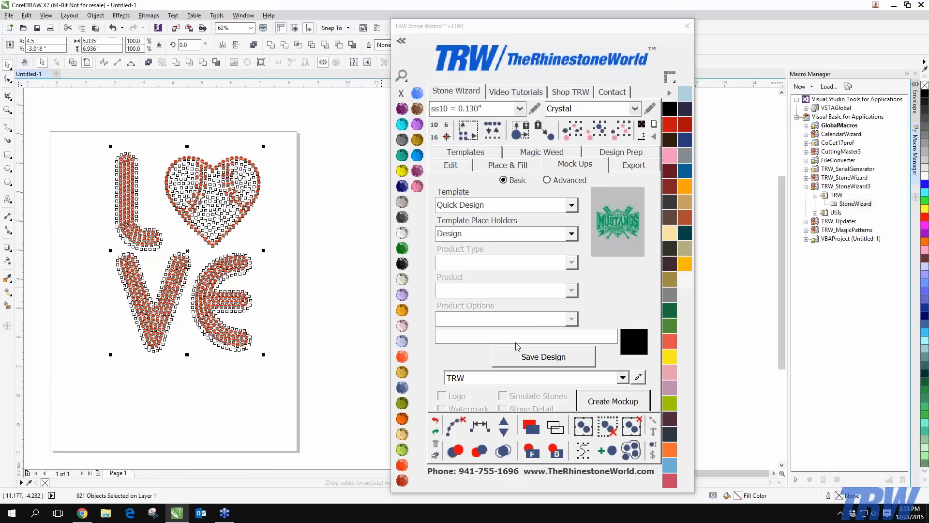
Save the LOVE design again in Stone Wizard, keeping Design as the template placeholder
drag(594, 33, 532, 14)
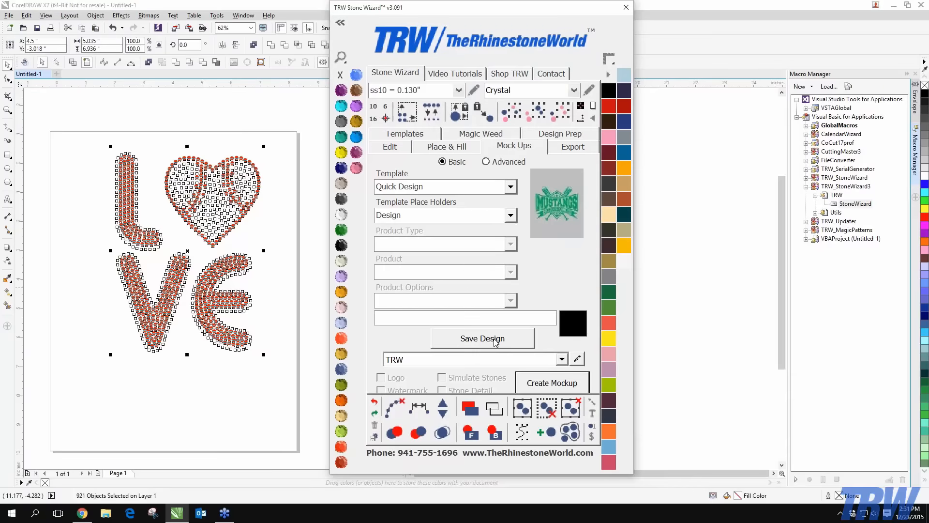
click(495, 342)
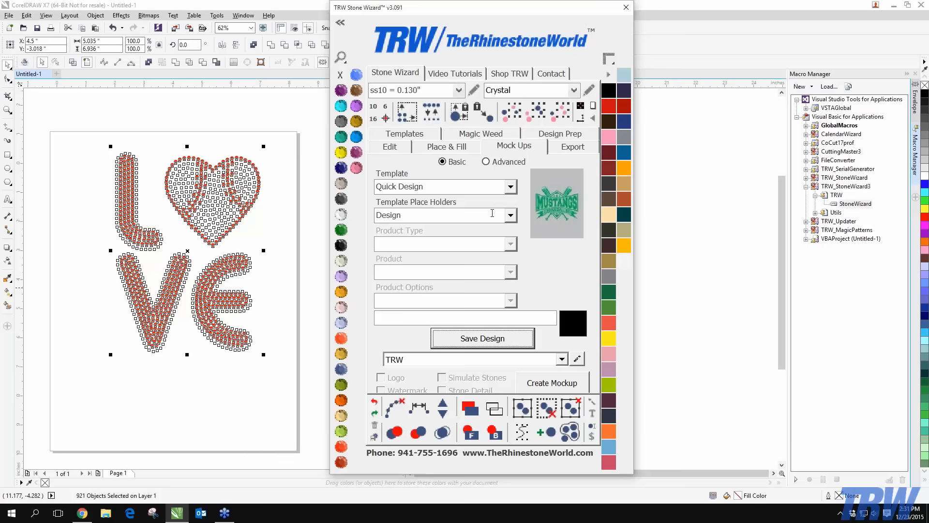
click(511, 216)
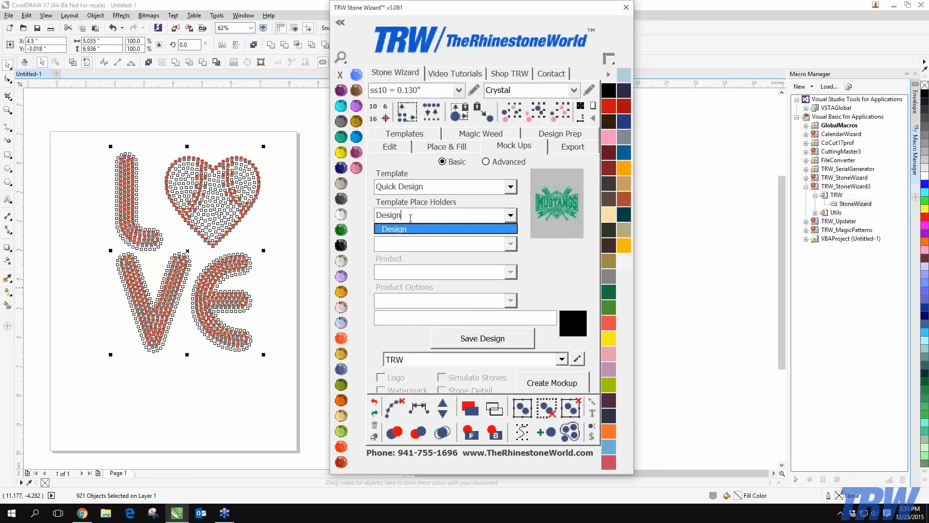
click(419, 230)
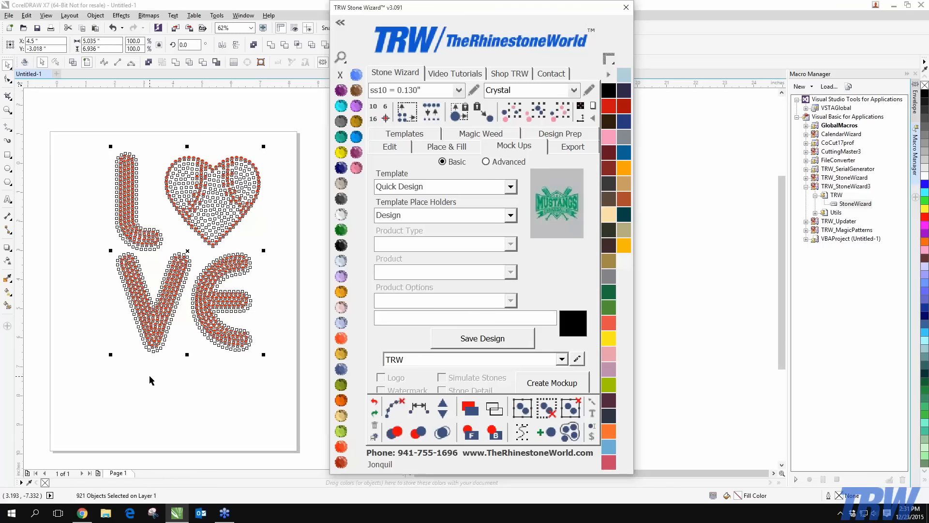
click(441, 341)
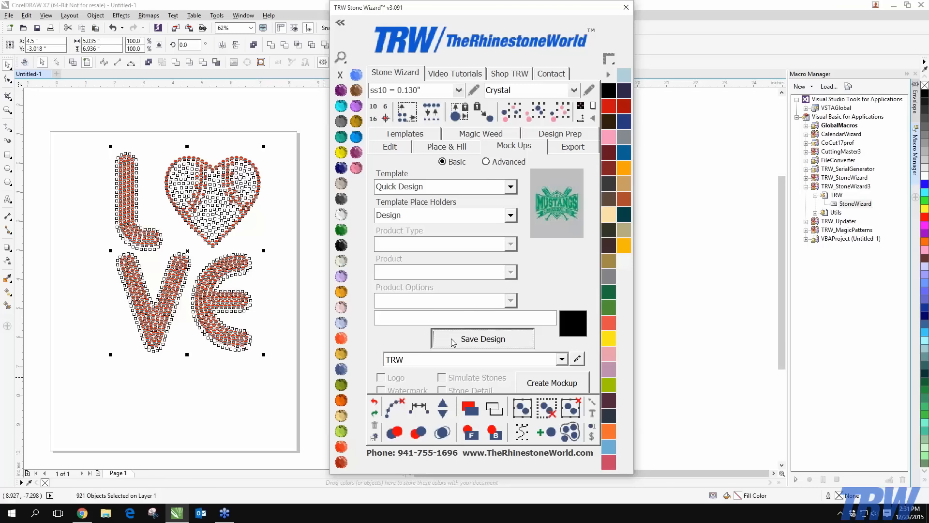
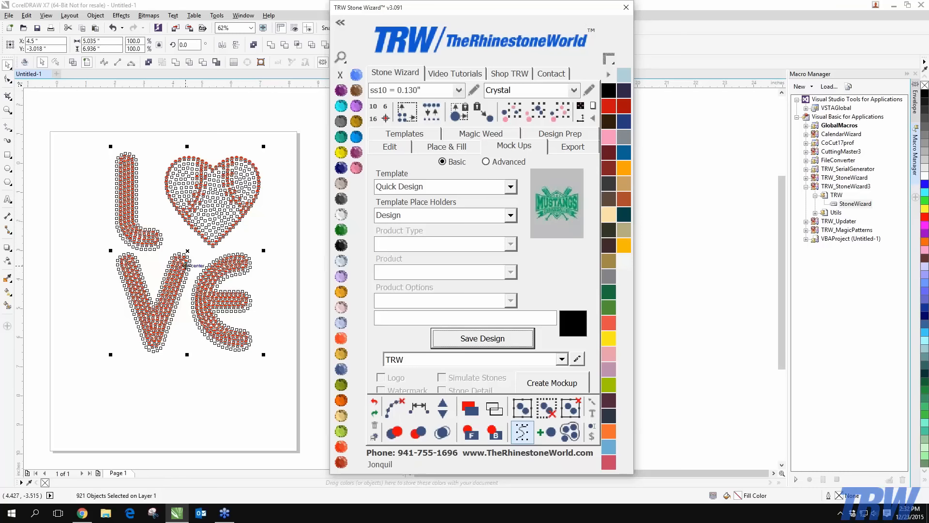
Generate a LOVE mockup, delete its MockUp page, and reselect the LOVE rhinestone design
click(540, 385)
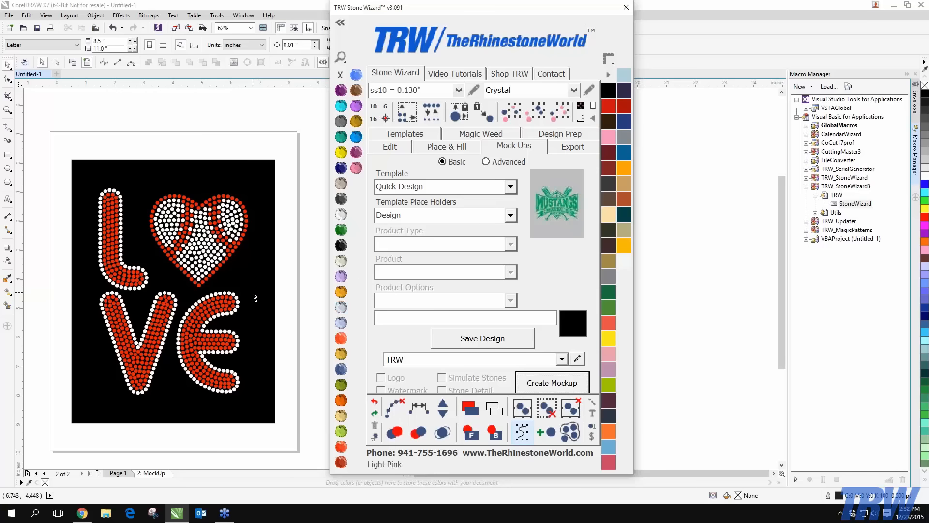
drag(42, 133, 309, 449)
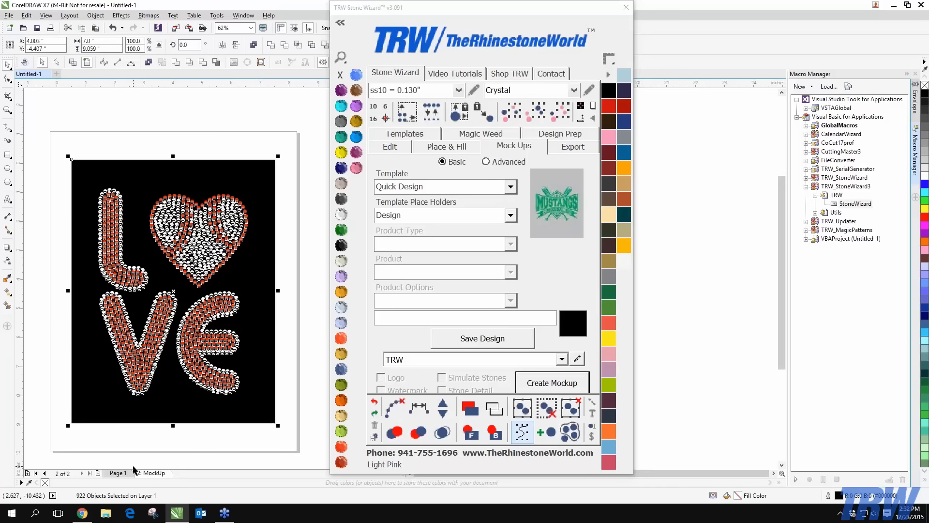
right_click(158, 472)
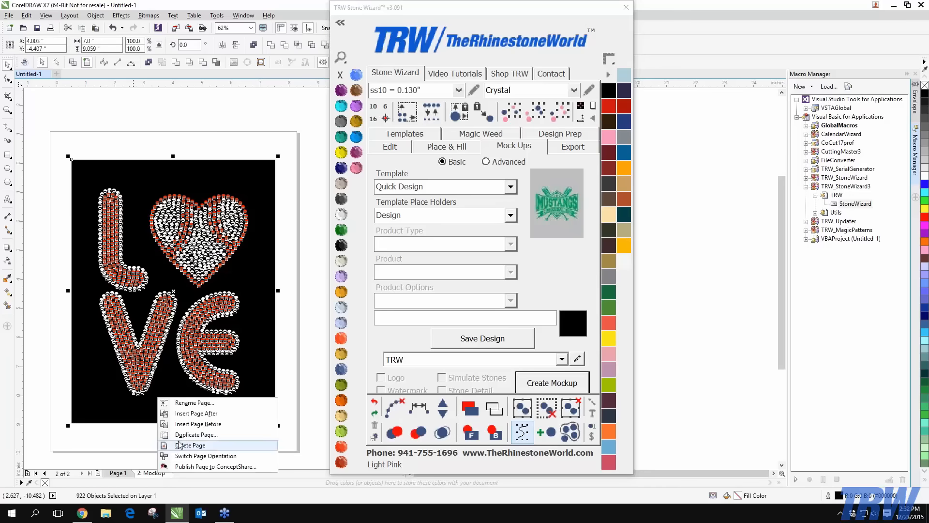
click(178, 444)
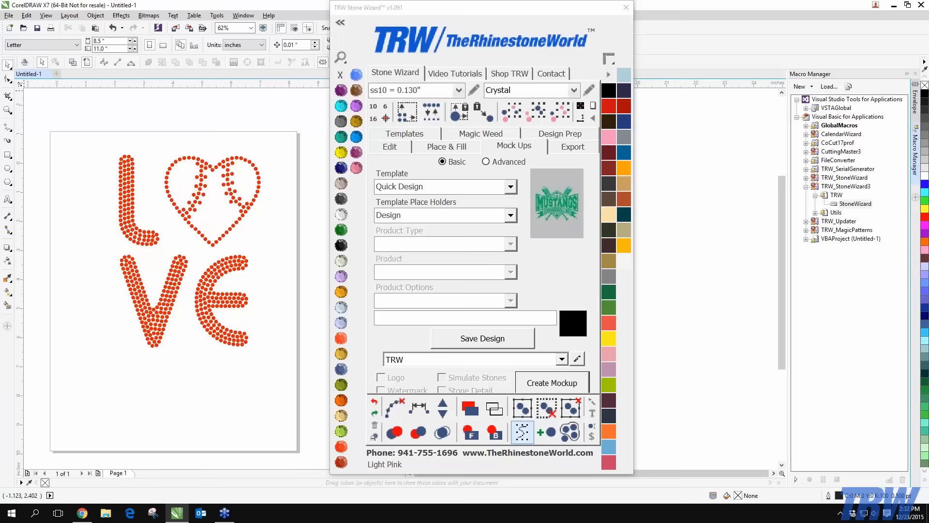
drag(53, 117, 331, 409)
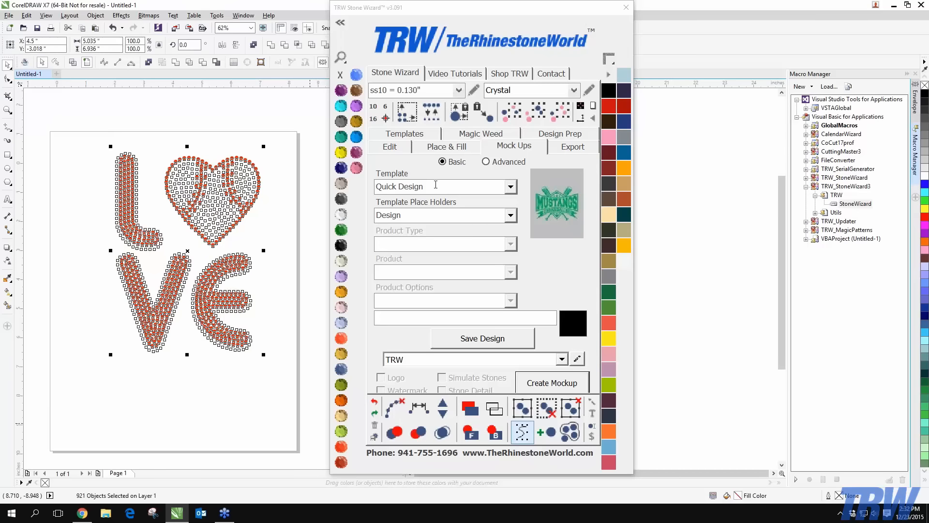
Choose Quick Product as the mock-up template, keeping Product as the place holder
click(510, 186)
click(492, 200)
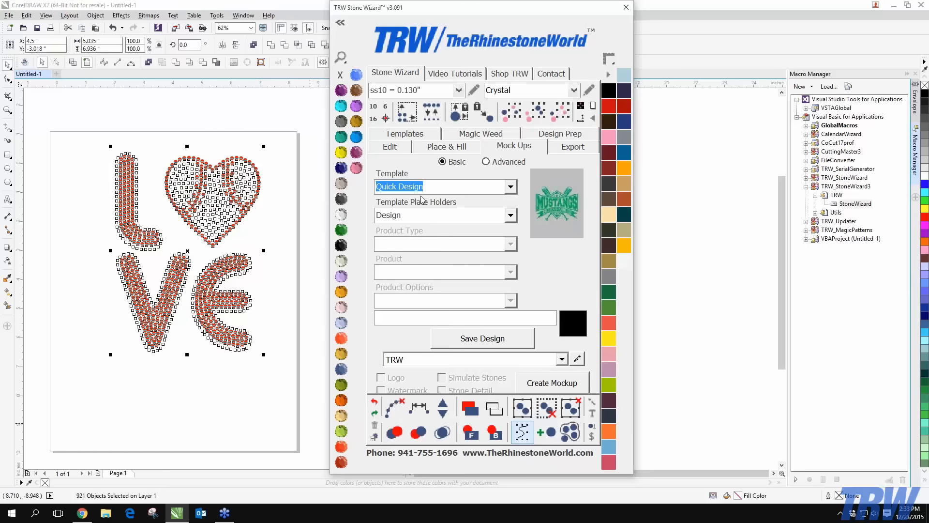
click(510, 188)
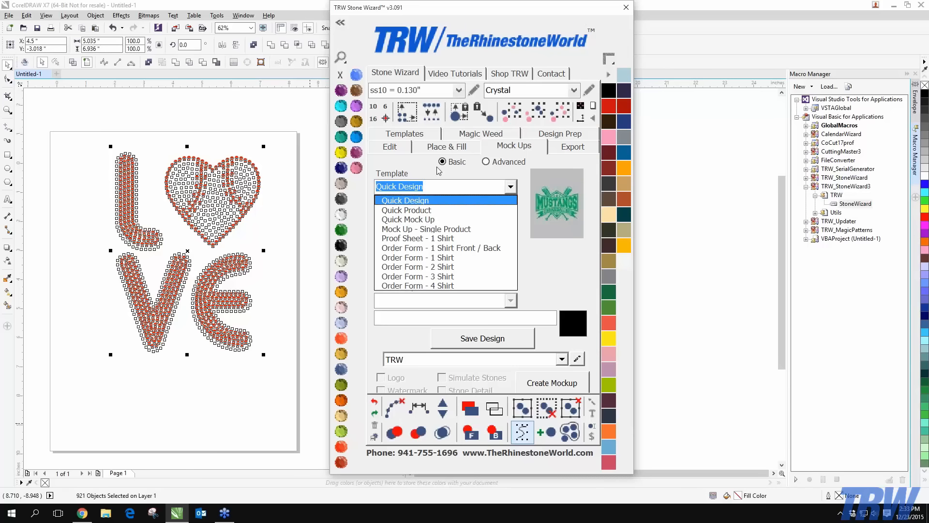
click(416, 210)
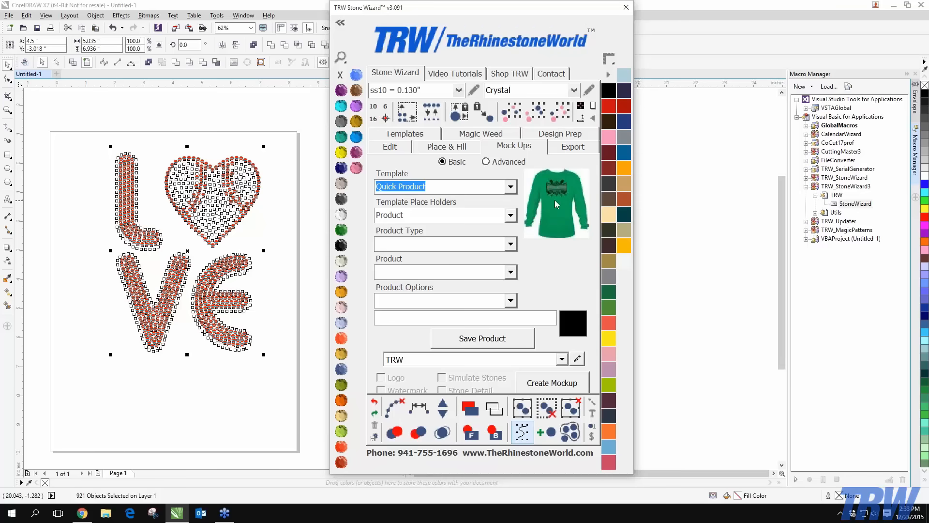
click(509, 190)
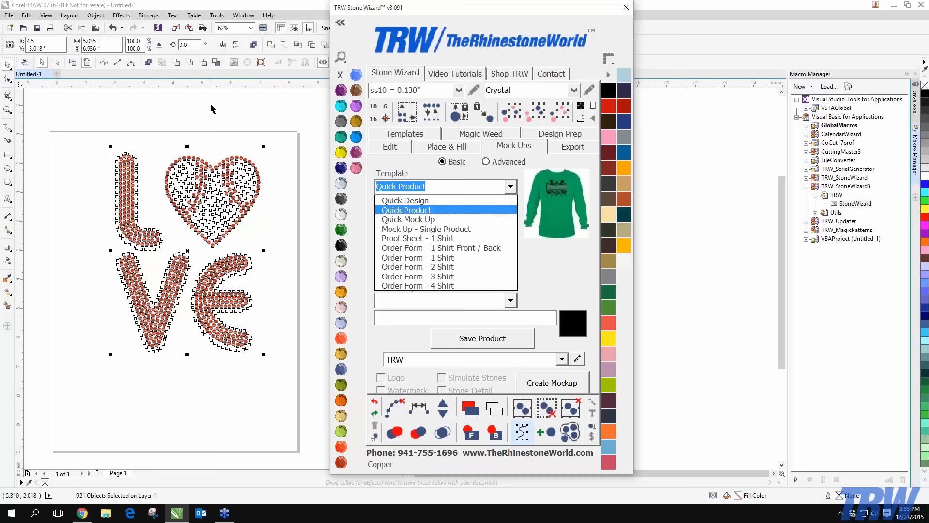
click(420, 211)
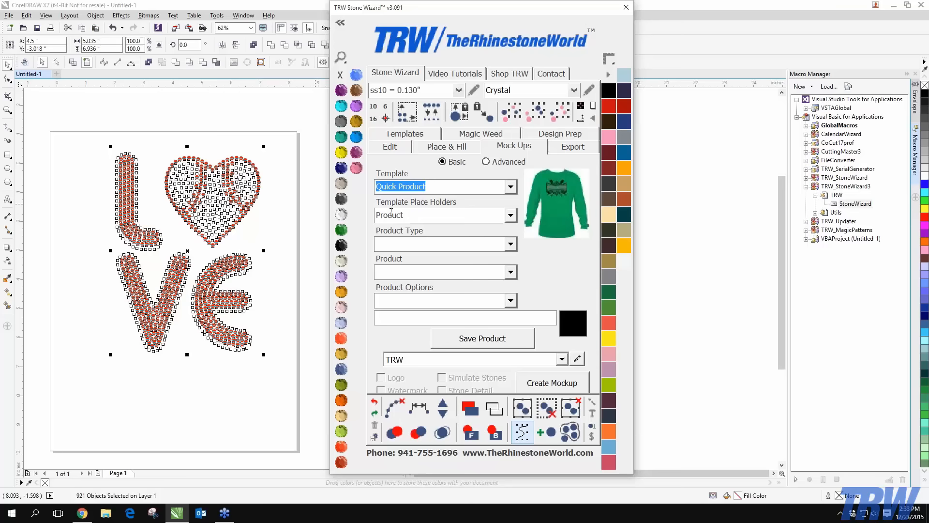
click(510, 216)
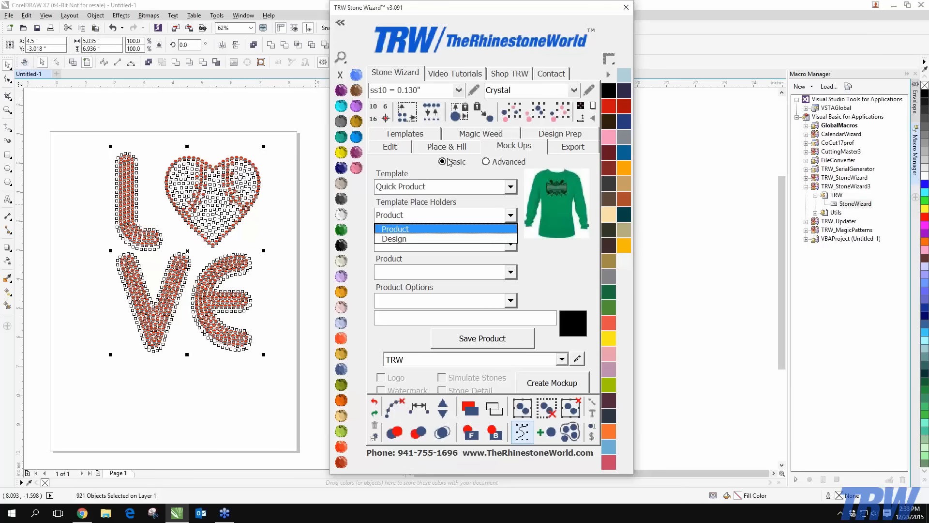
click(405, 231)
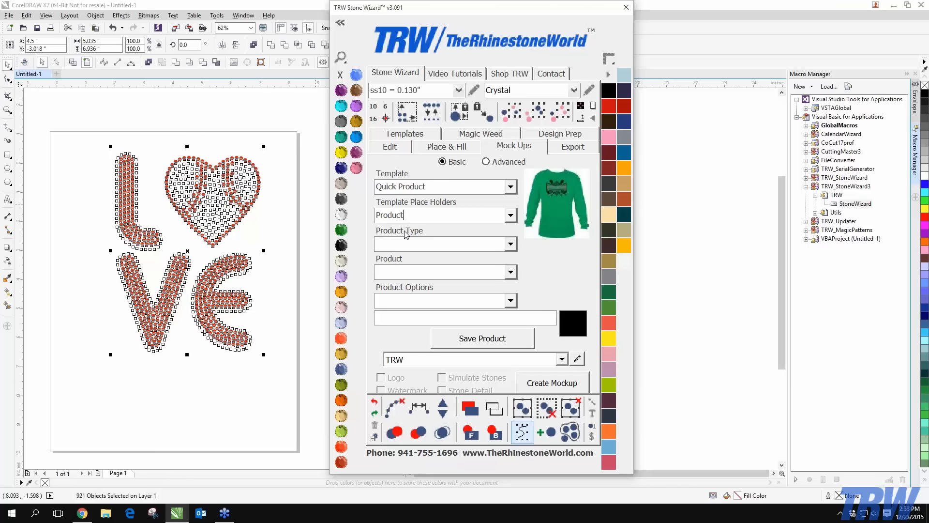
click(510, 217)
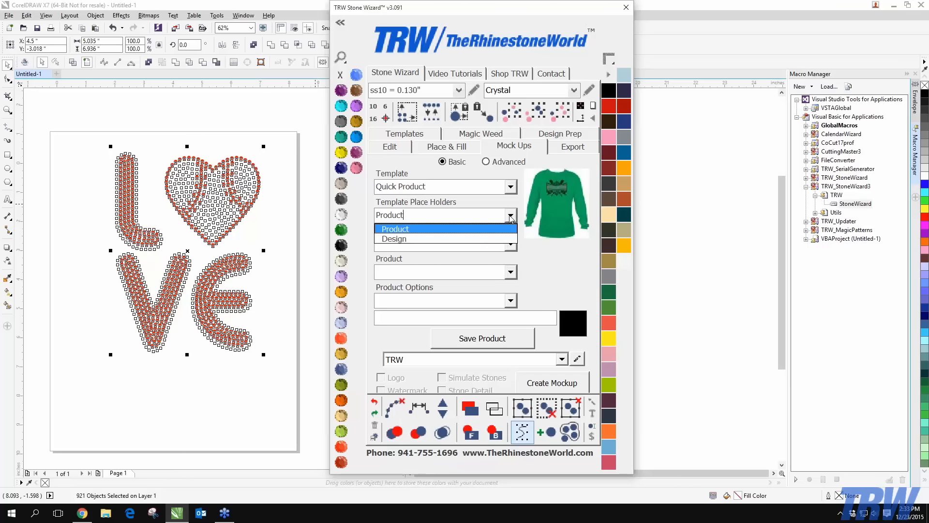
click(394, 232)
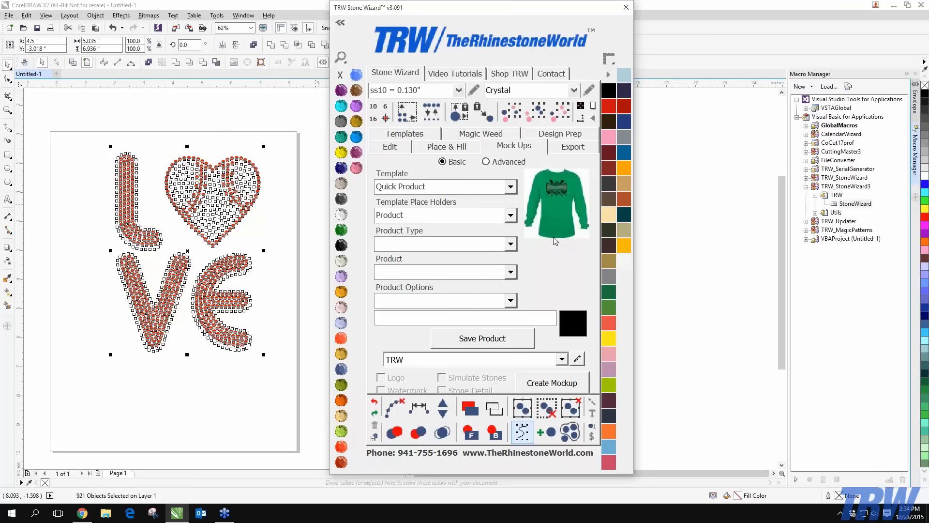
Save a Womens Tank Top Shirt product with the Front option
click(512, 245)
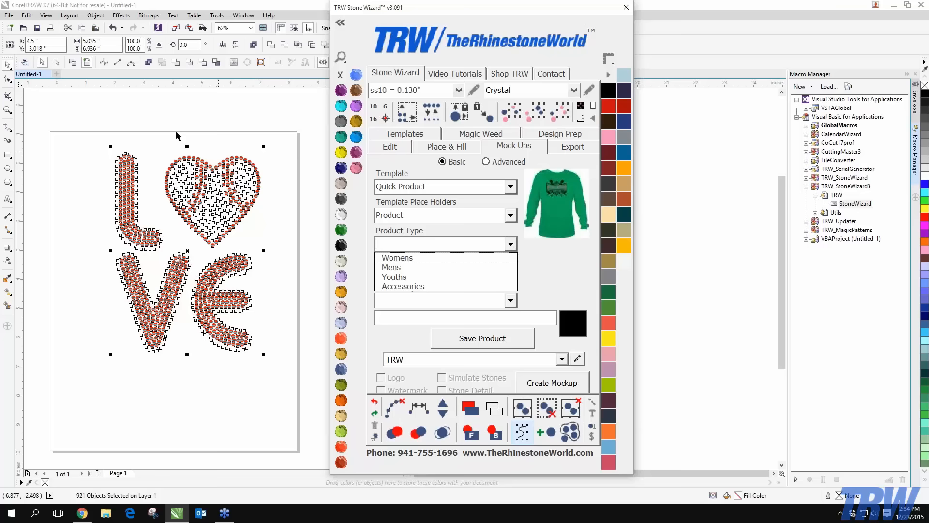
click(409, 258)
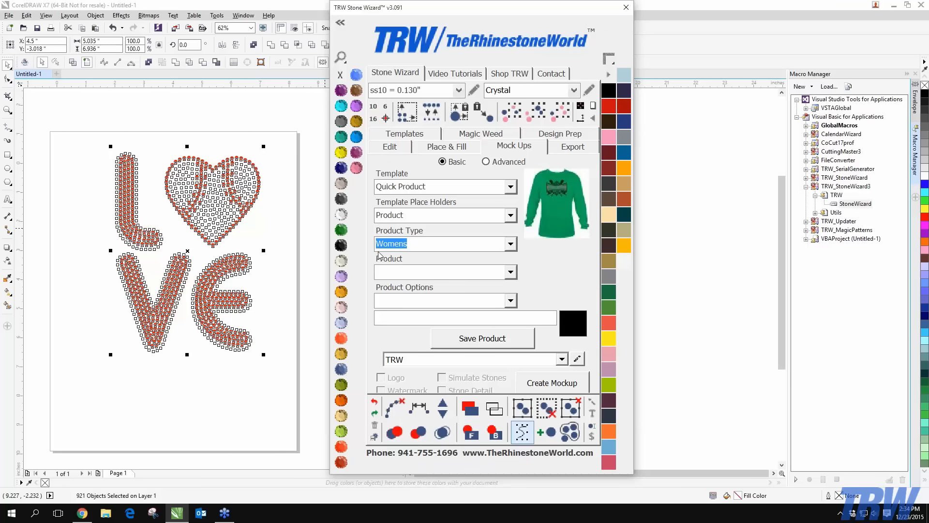
click(511, 273)
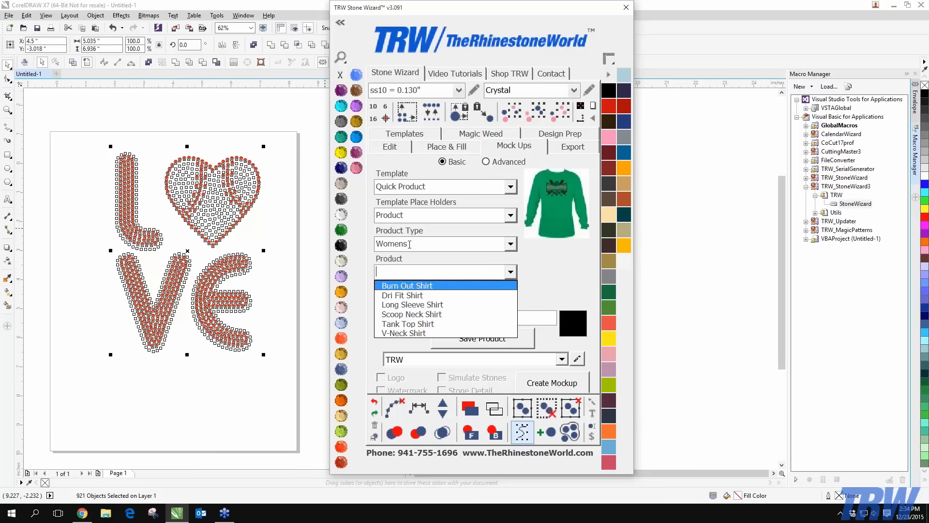
click(416, 327)
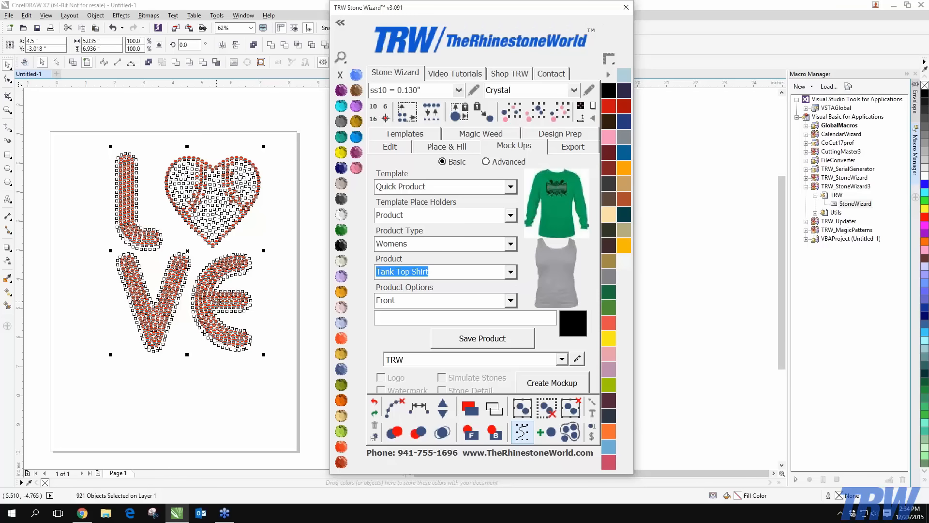
click(510, 300)
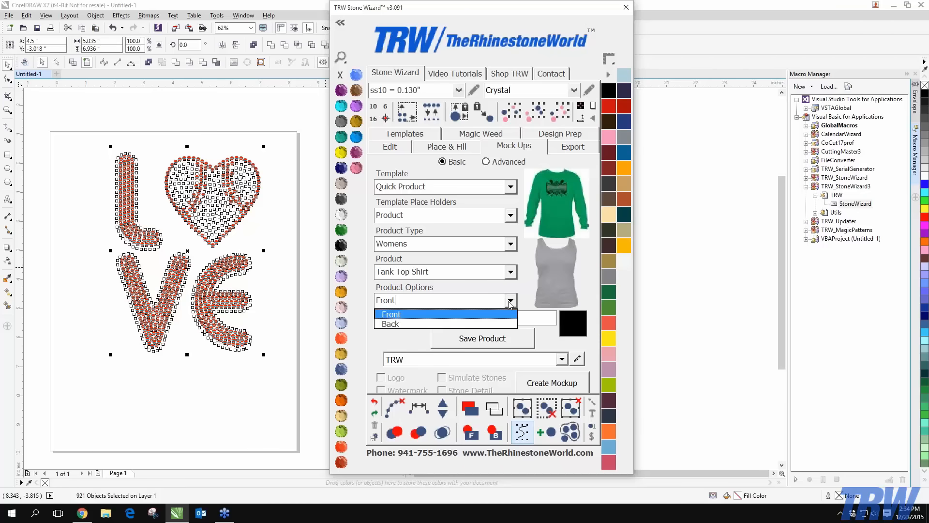
click(389, 315)
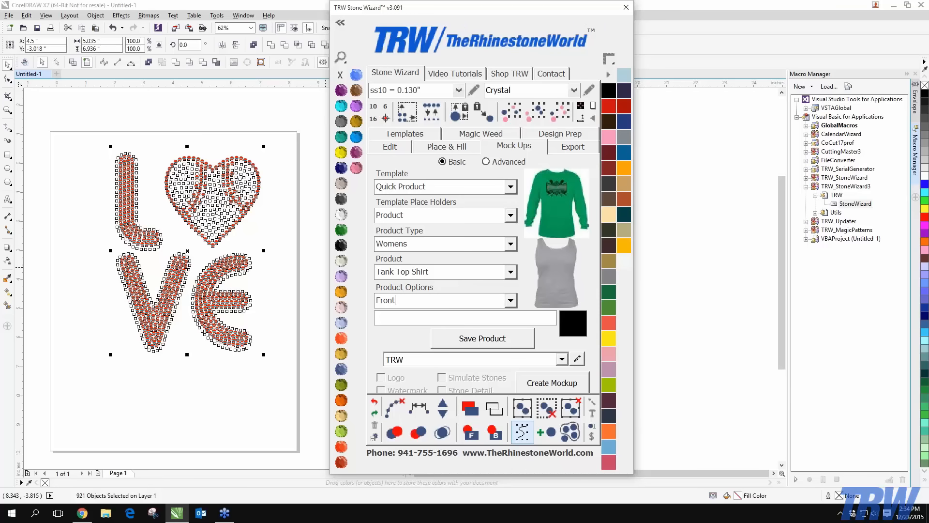
click(484, 344)
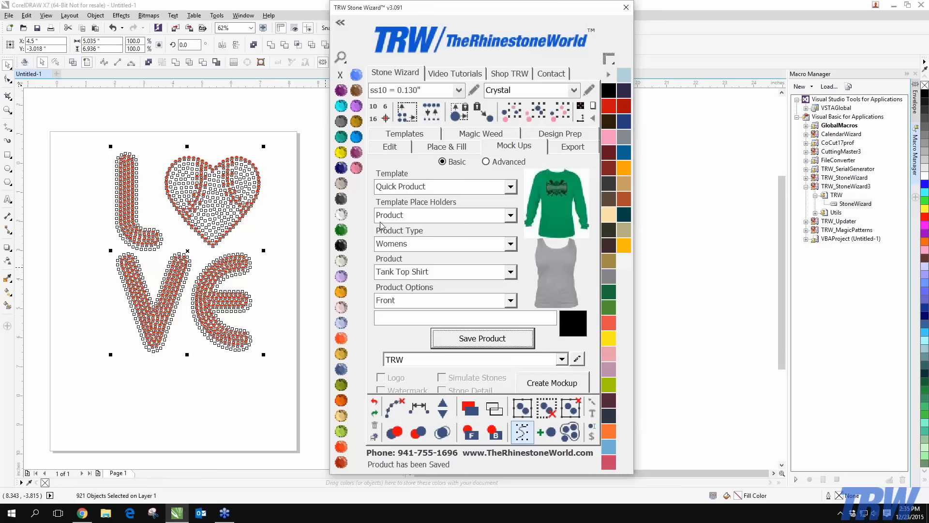
click(511, 215)
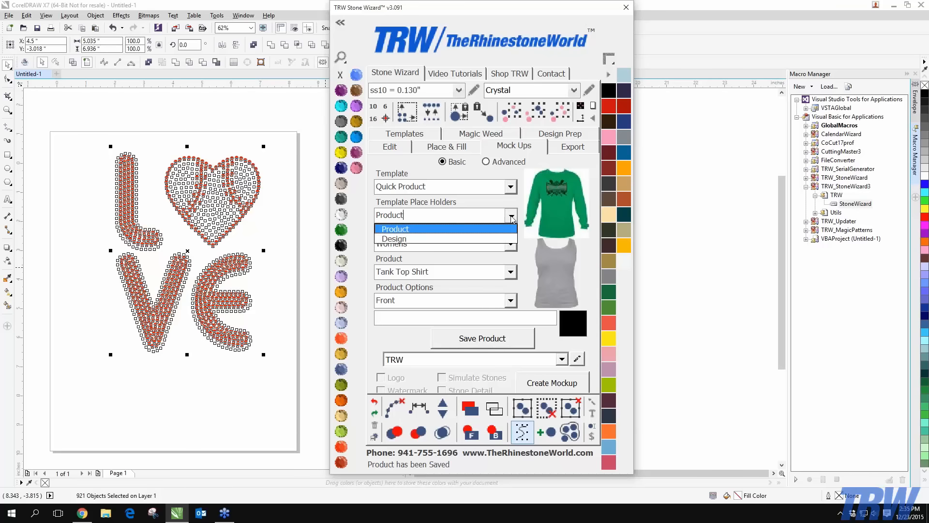
Switch the place holder to Design, save the LOVE design, and create its tank-top mockup
click(399, 239)
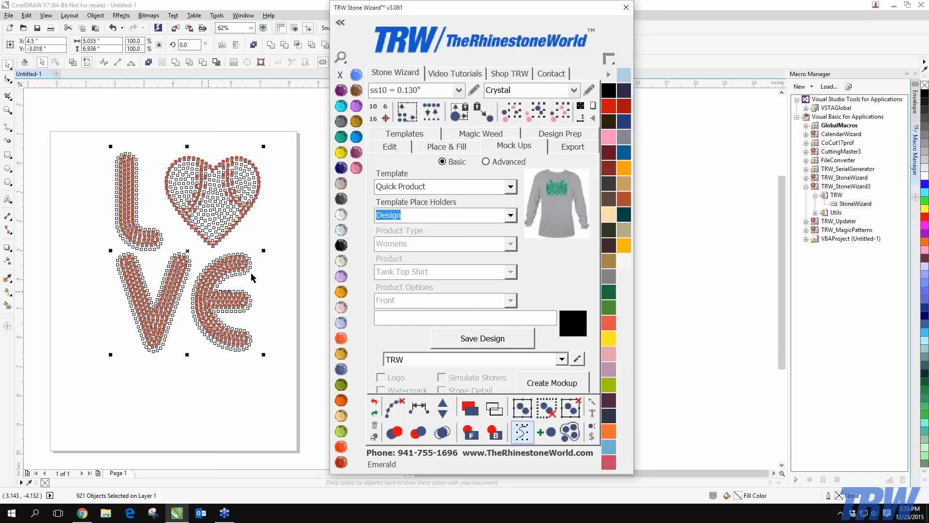
click(486, 343)
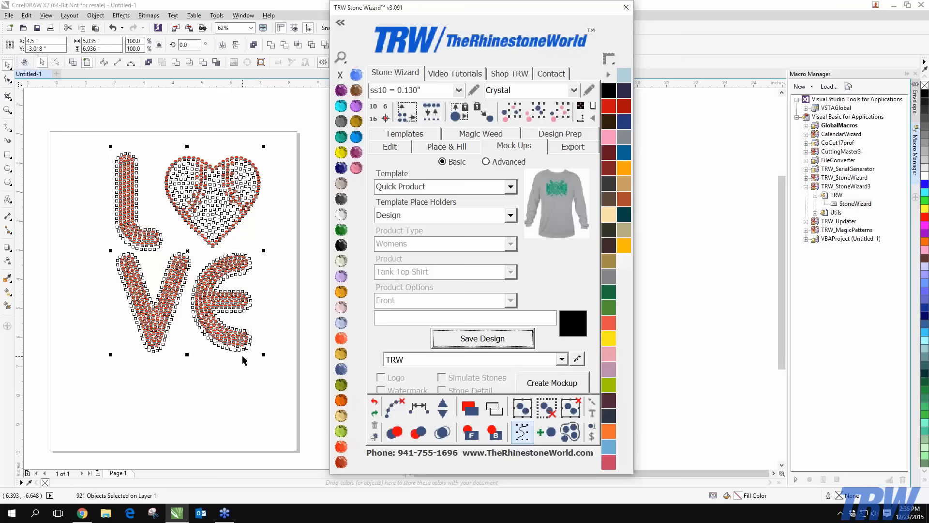
click(550, 387)
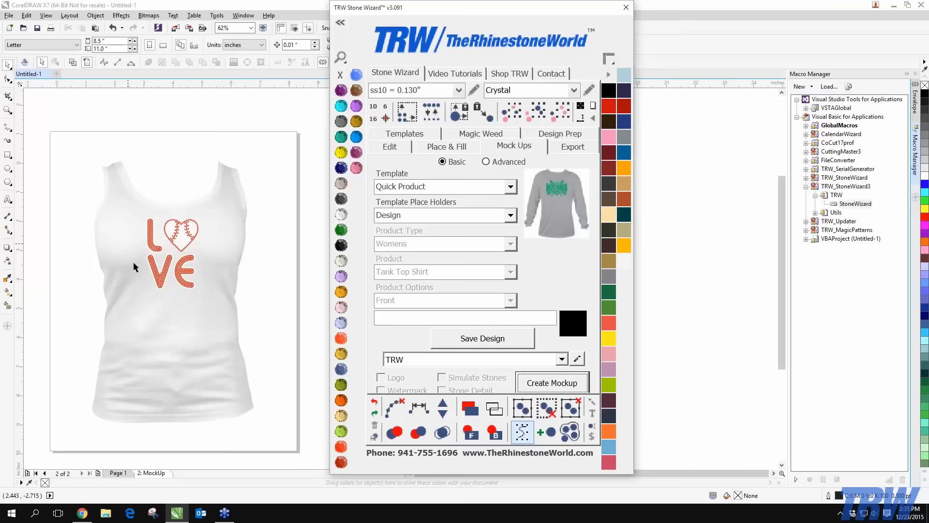
Toggle Template Place Holders between Product and Design, ending on Design
click(260, 236)
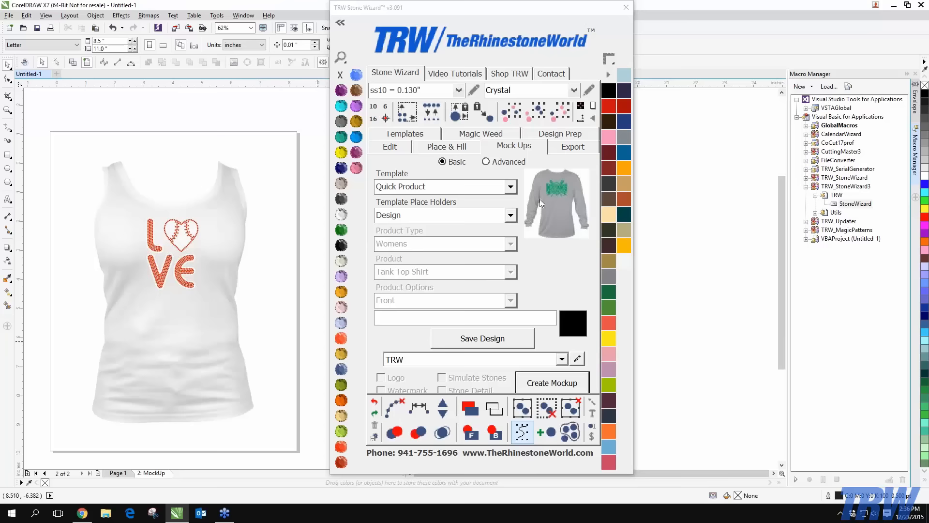
click(510, 214)
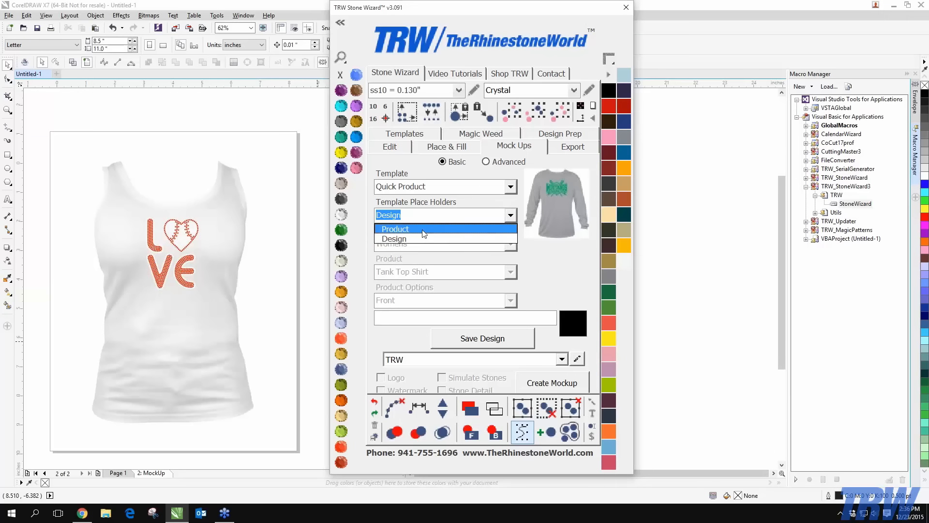
click(503, 228)
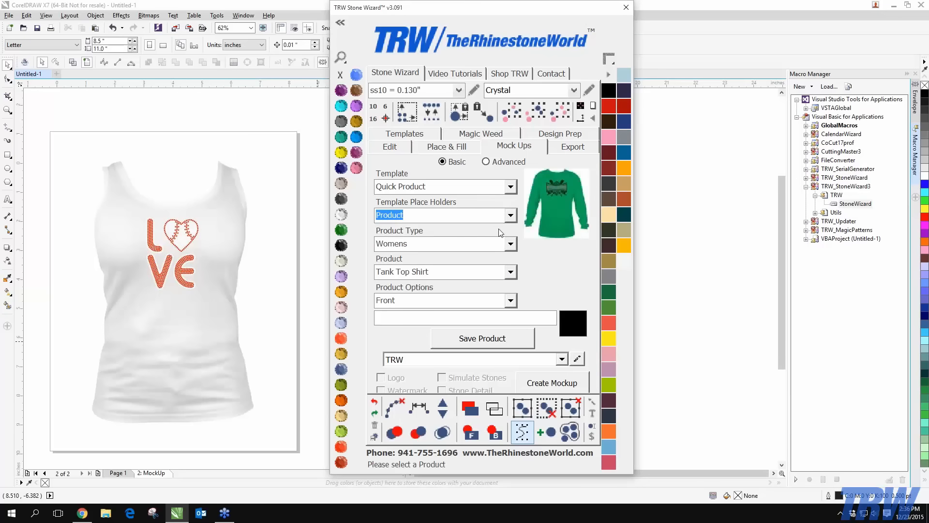
click(511, 216)
click(511, 216)
click(511, 216)
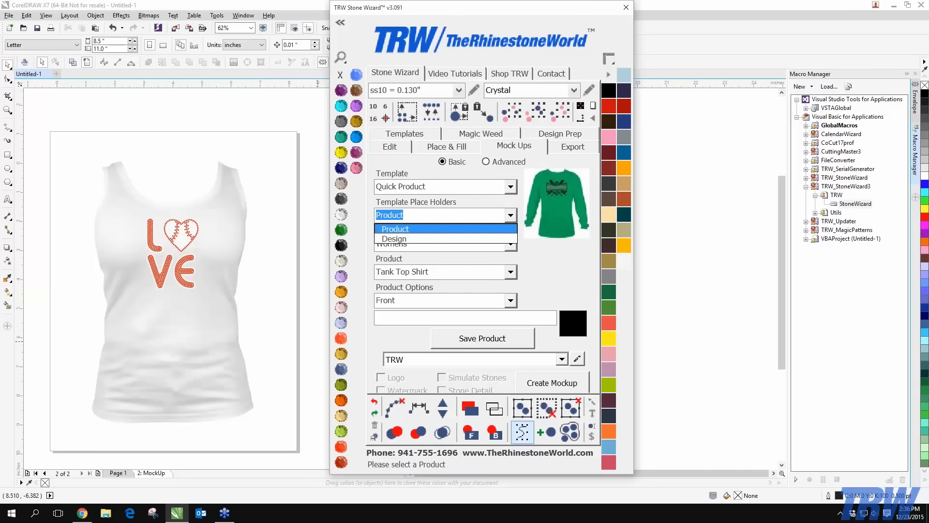
click(436, 239)
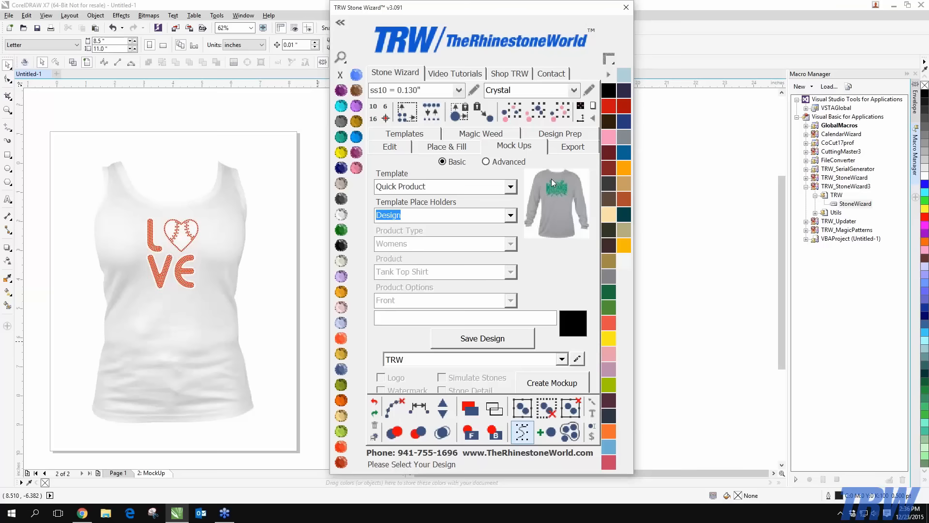
Settle Template Place Holders on Product so the Womens Tank Top Shirt, Front settings apply
click(514, 219)
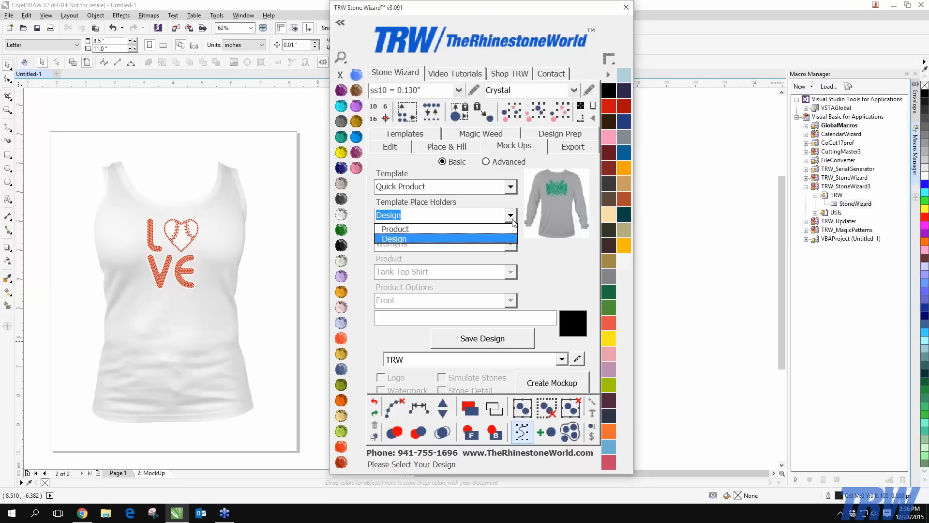
click(449, 230)
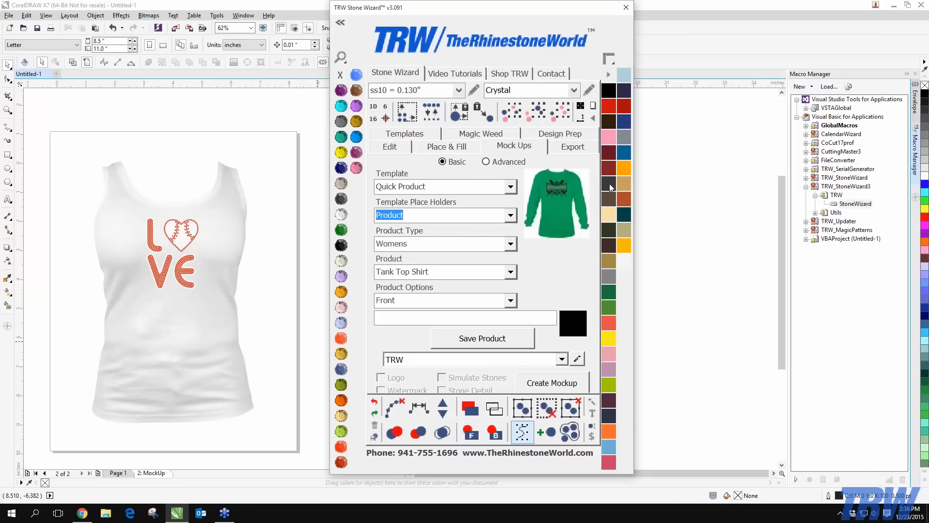
click(512, 217)
click(453, 239)
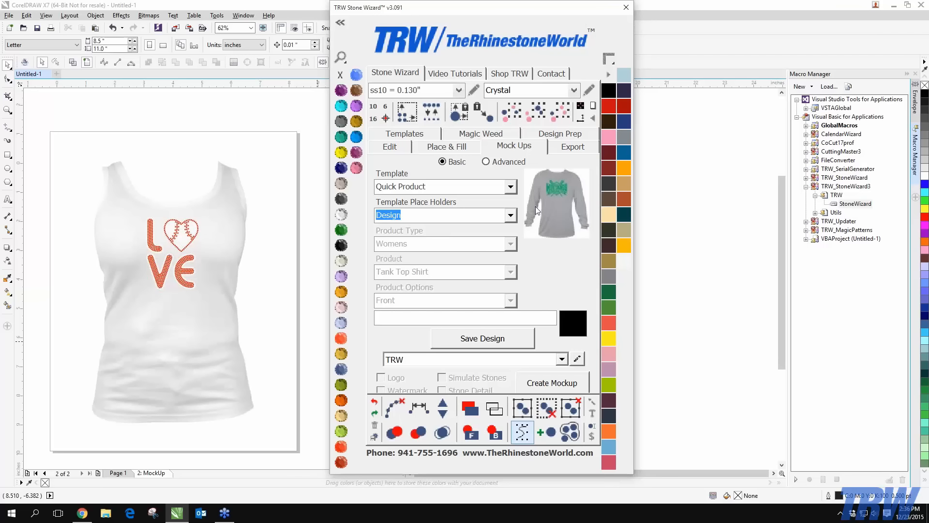
click(510, 215)
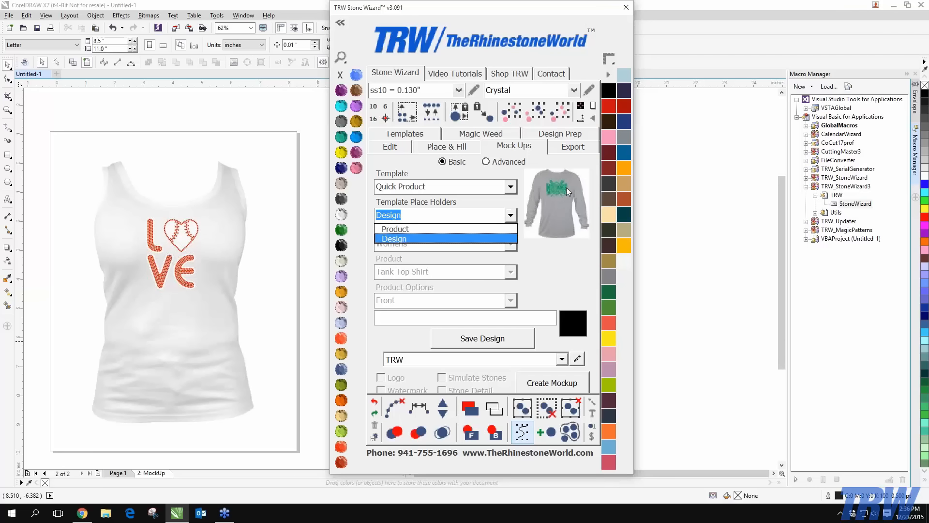
click(420, 238)
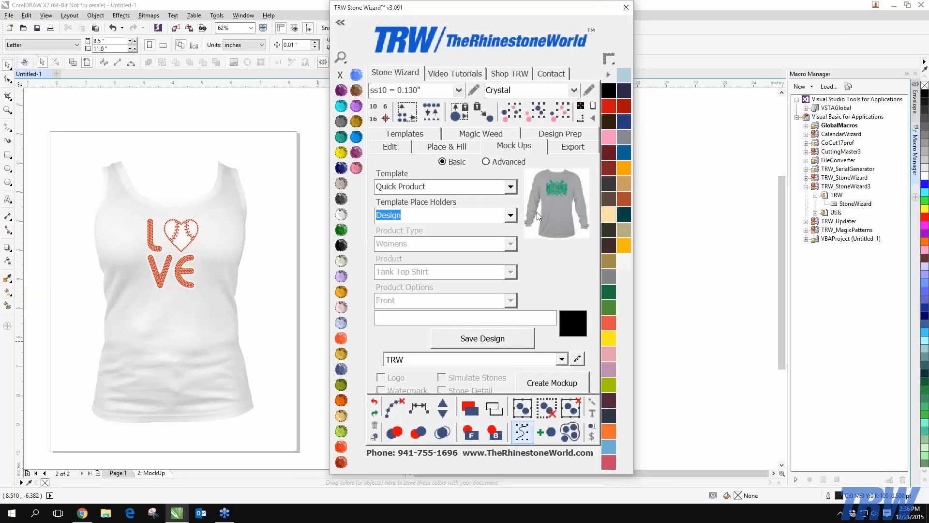
click(511, 215)
click(420, 228)
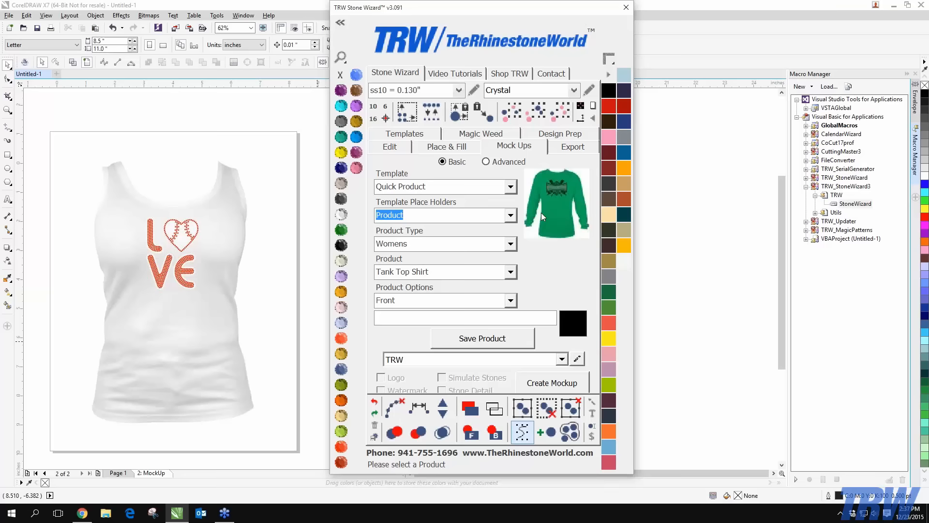
click(511, 187)
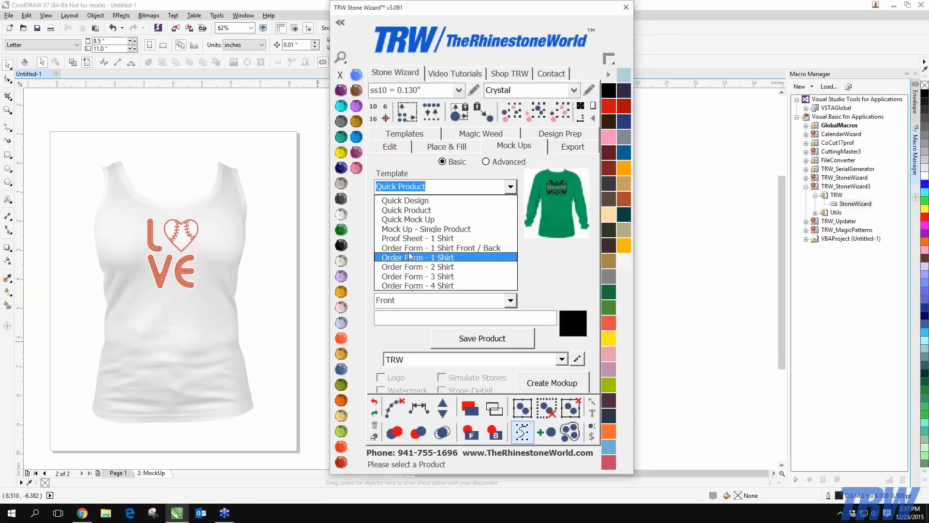
click(544, 264)
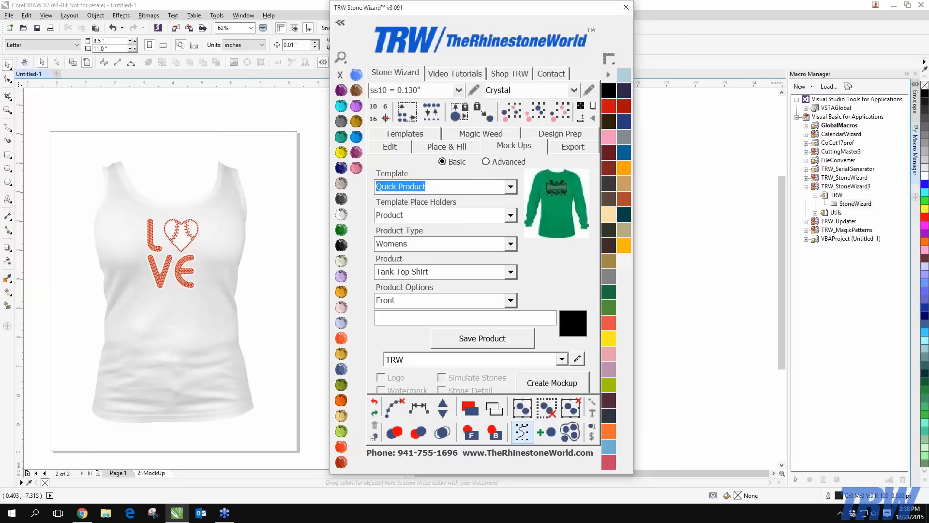
Copy the LOVE tank top to just right of the page, then select the right shirt
scroll(251, 208, down, 4)
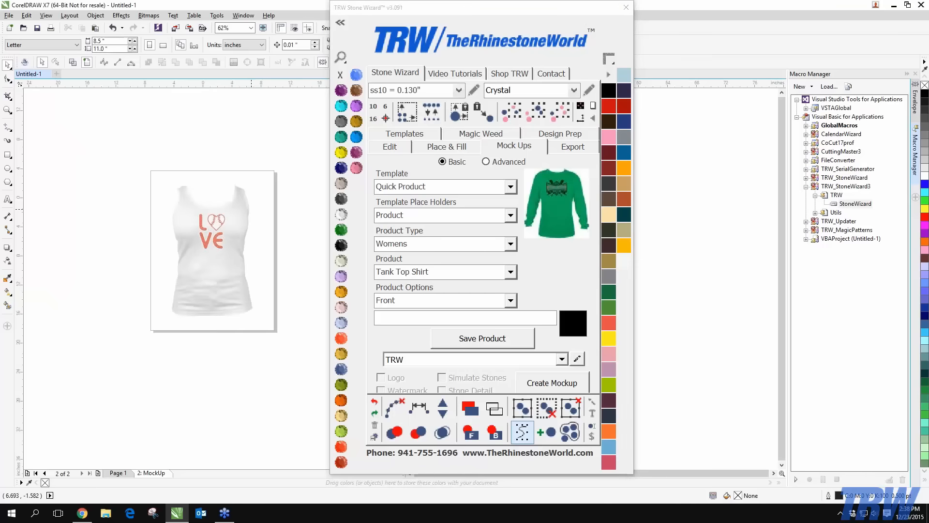
scroll(261, 209, up, 2)
scroll(230, 216, down, 1)
drag(115, 181, 281, 353)
drag(222, 304, 303, 303)
scroll(304, 296, up, 1)
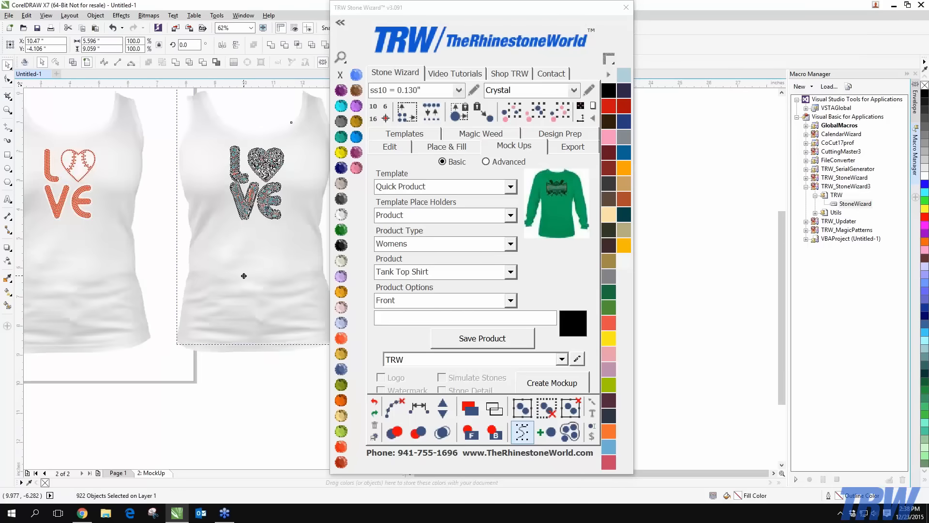
scroll(242, 275, down, 1)
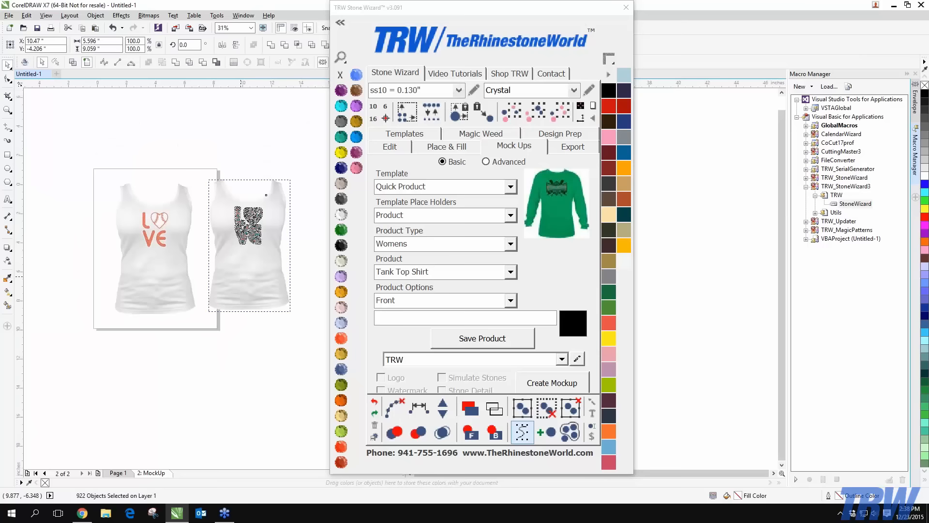
key(Escape)
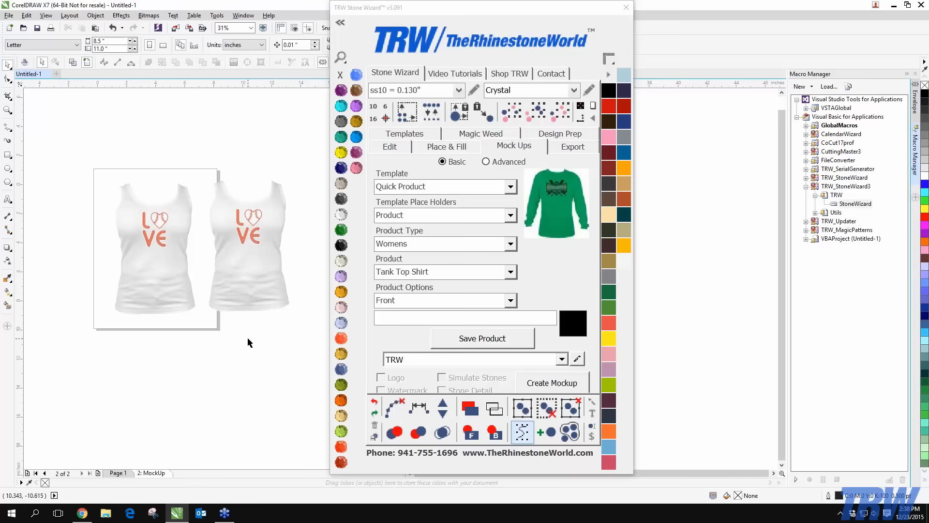
scroll(248, 254, up, 2)
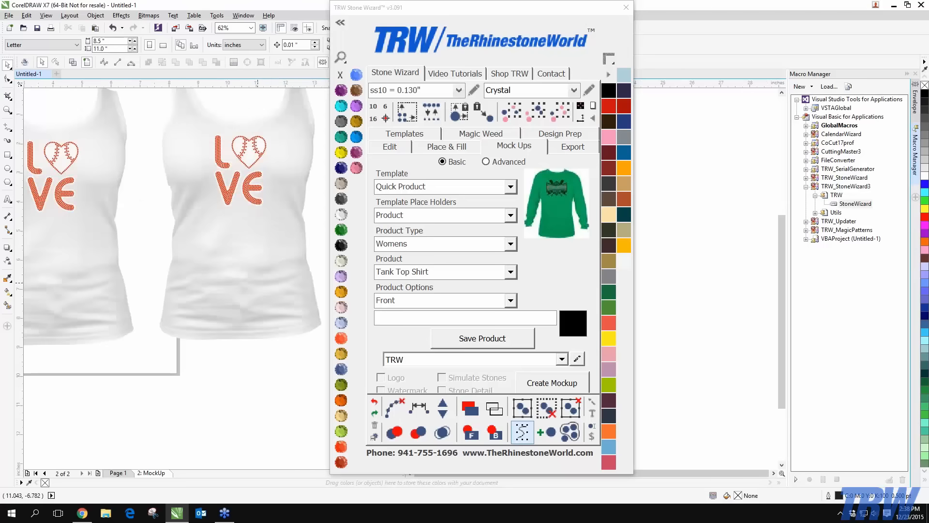
click(239, 235)
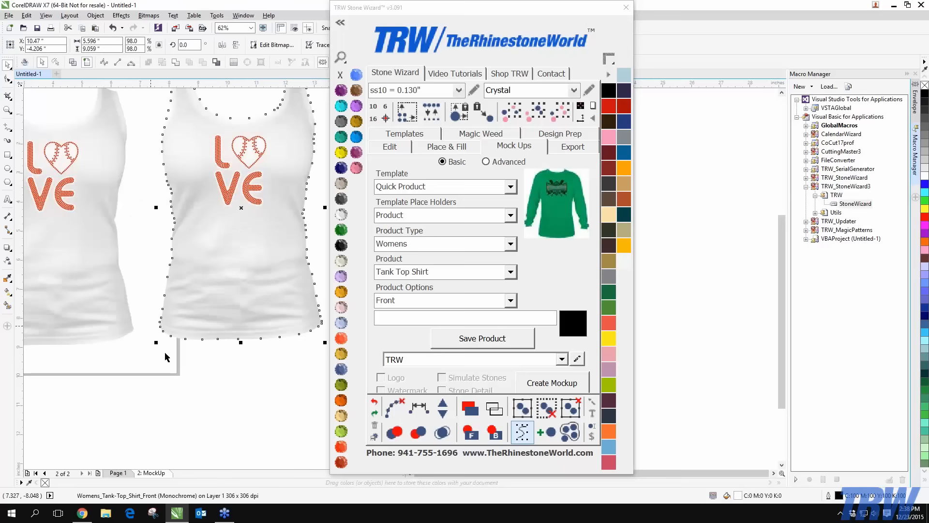
Colour the right tank top Cobalt and the left one Emerald, then select both
click(341, 168)
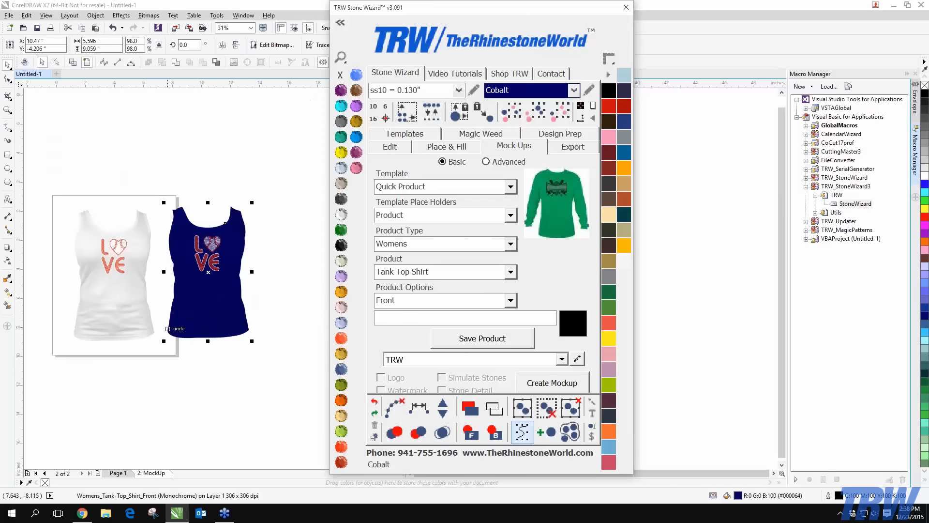
scroll(209, 324, down, 2)
scroll(112, 281, up, 2)
click(111, 280)
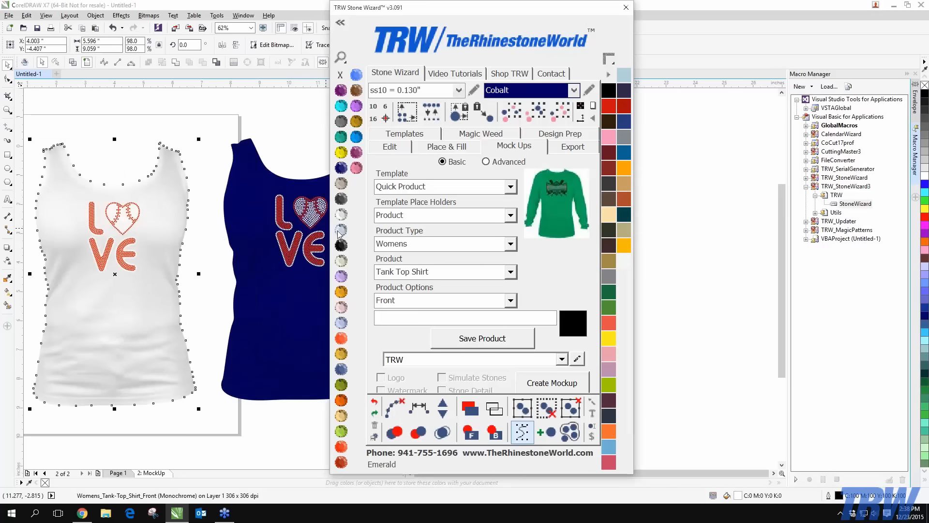
click(341, 229)
click(162, 124)
scroll(161, 123, down, 2)
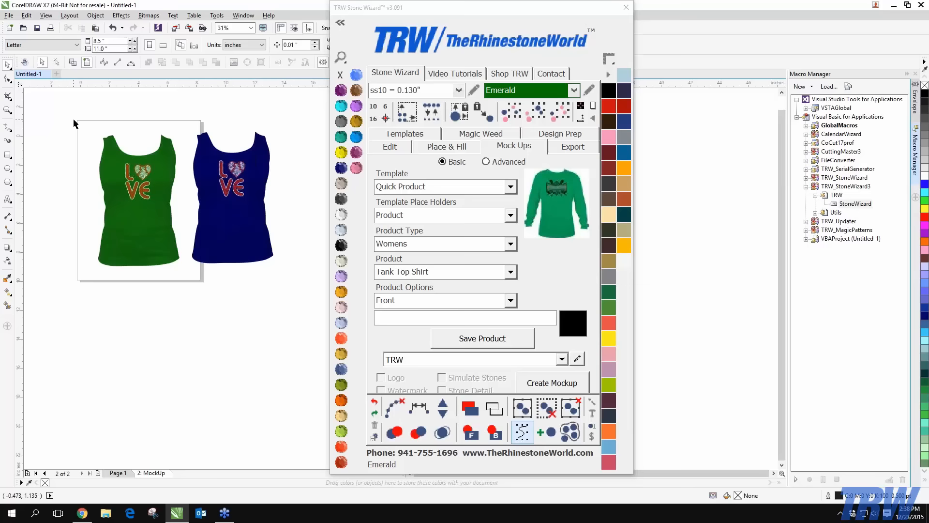
drag(71, 122, 243, 249)
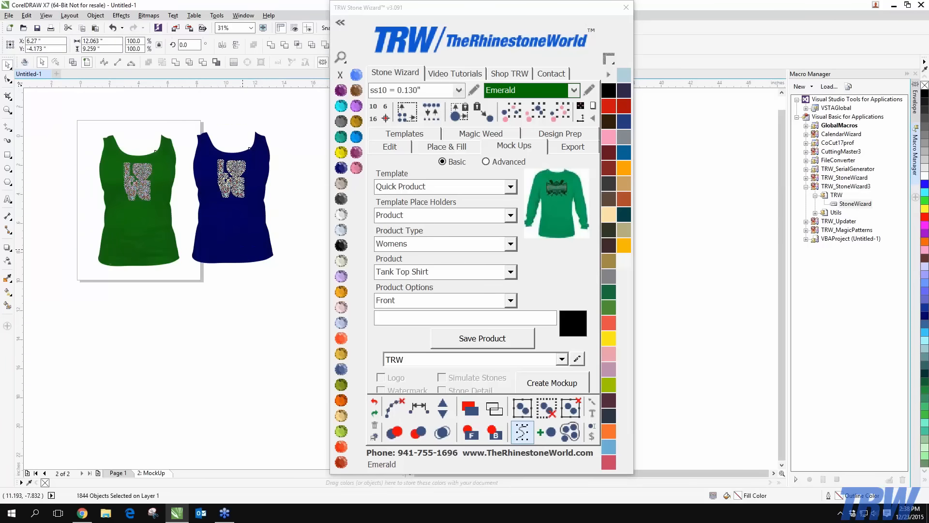
click(581, 106)
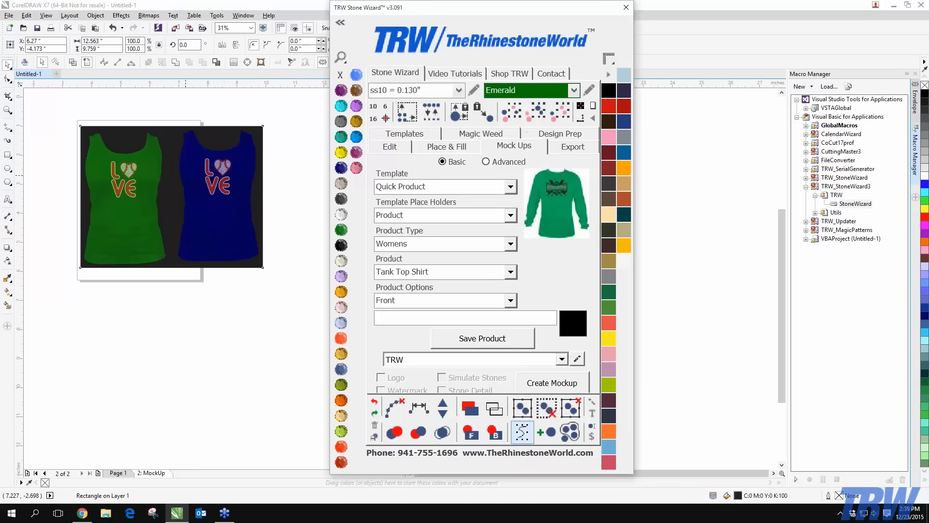
scroll(185, 175, up, 1)
scroll(134, 158, down, 1)
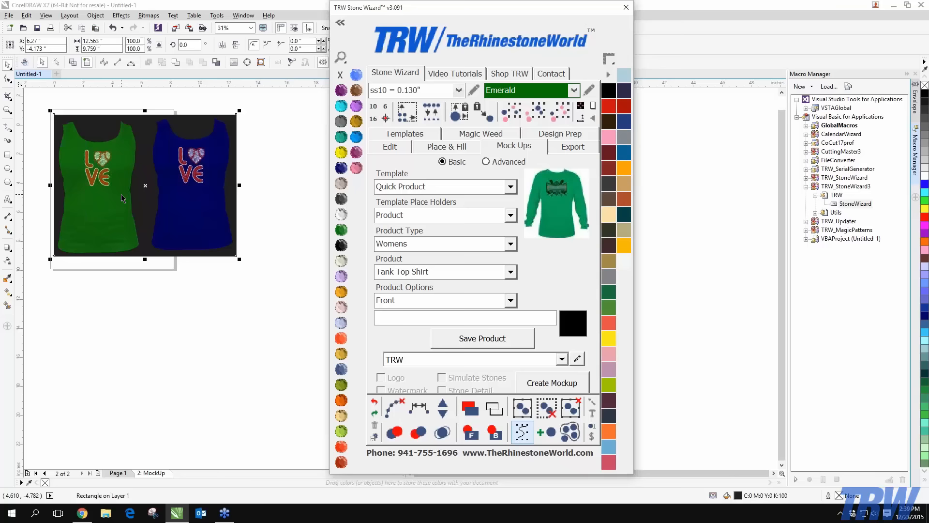
click(511, 272)
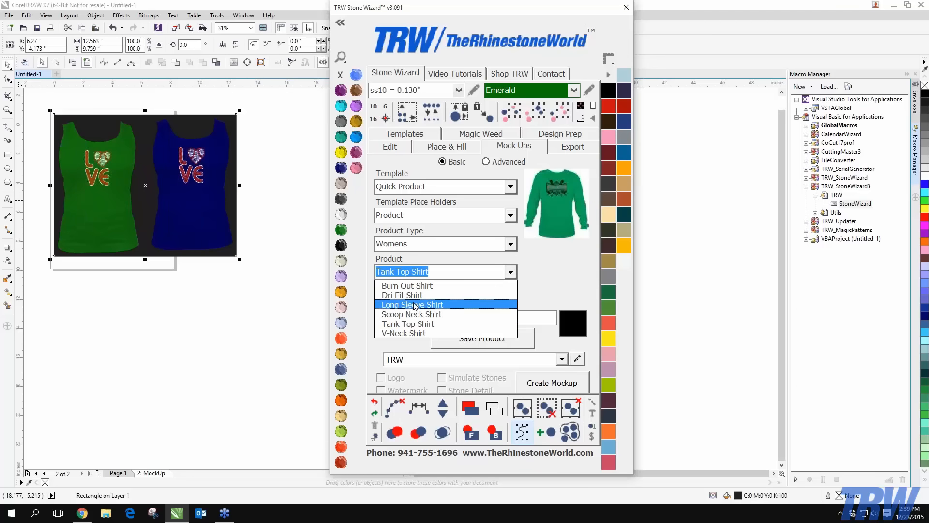
click(237, 304)
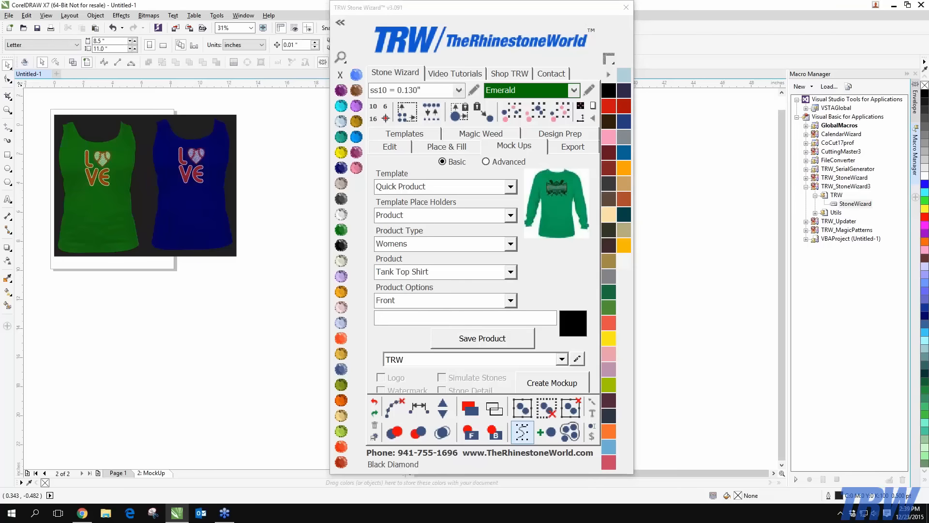
drag(42, 103, 282, 311)
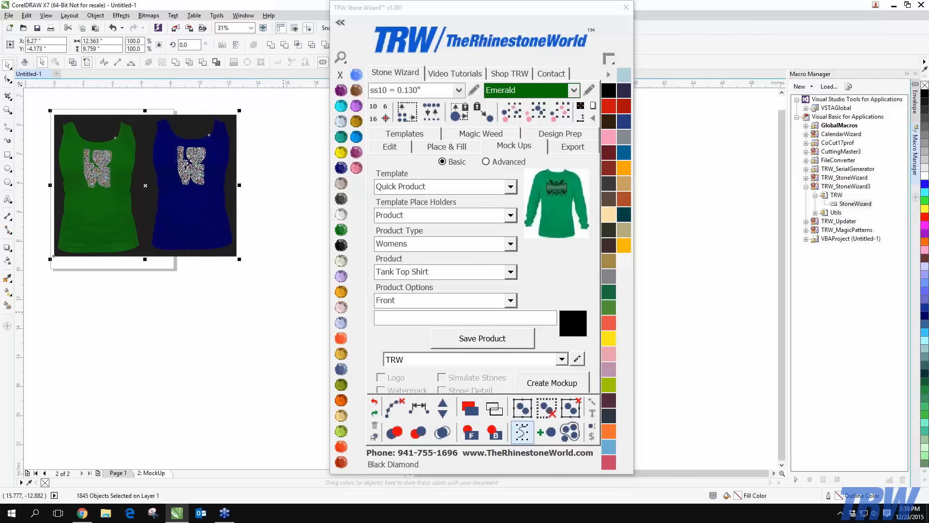
key(Delete)
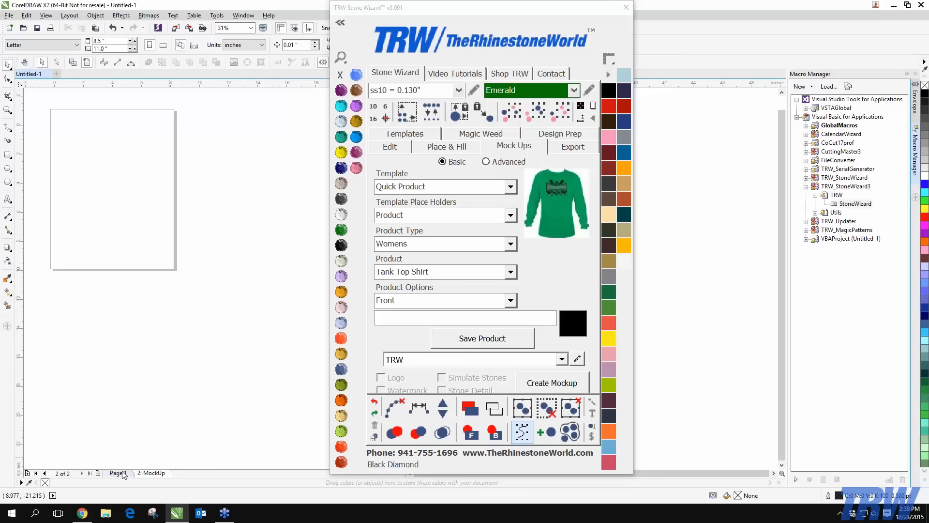
key(ctrl+z)
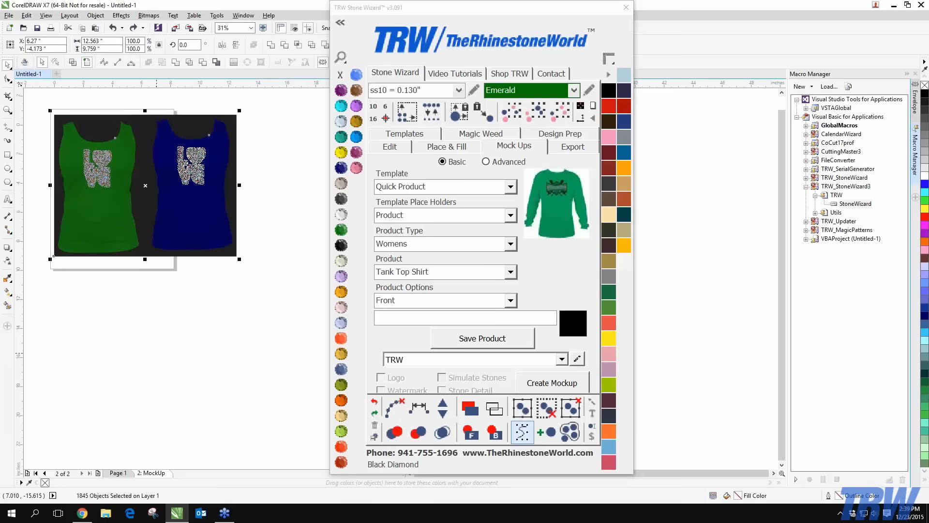
click(150, 195)
drag(150, 194, 155, 378)
key(Delete)
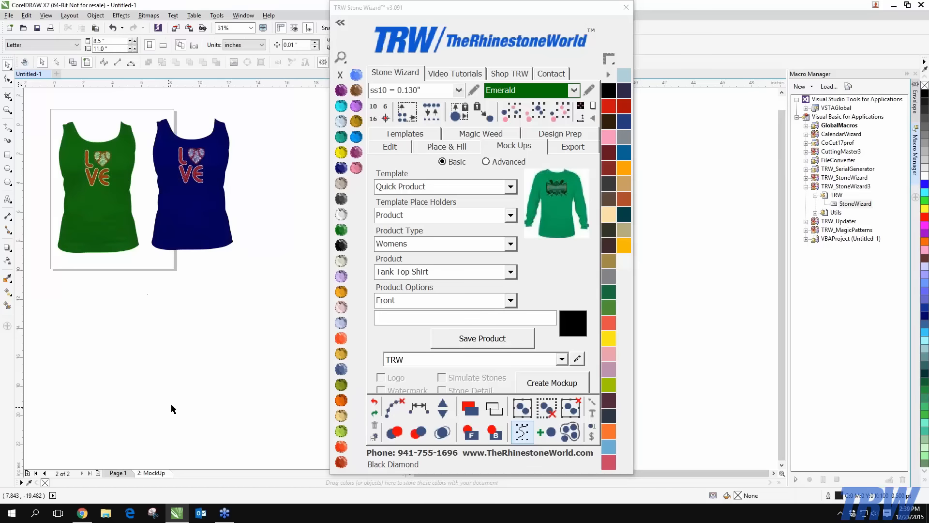
scroll(164, 373, down, 1)
drag(101, 255, 331, 388)
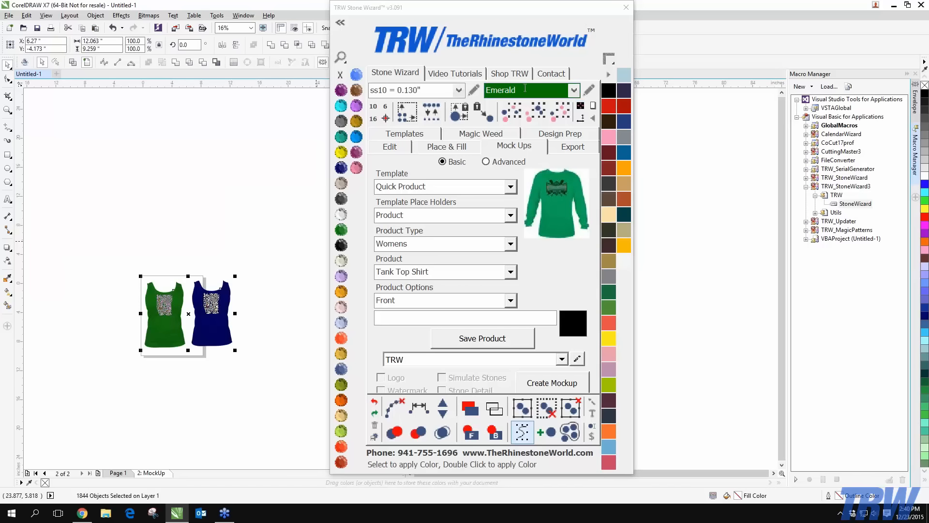
Add a background rectangle behind the shirts, recolour it Crystal then Citrine, and delete it
click(580, 107)
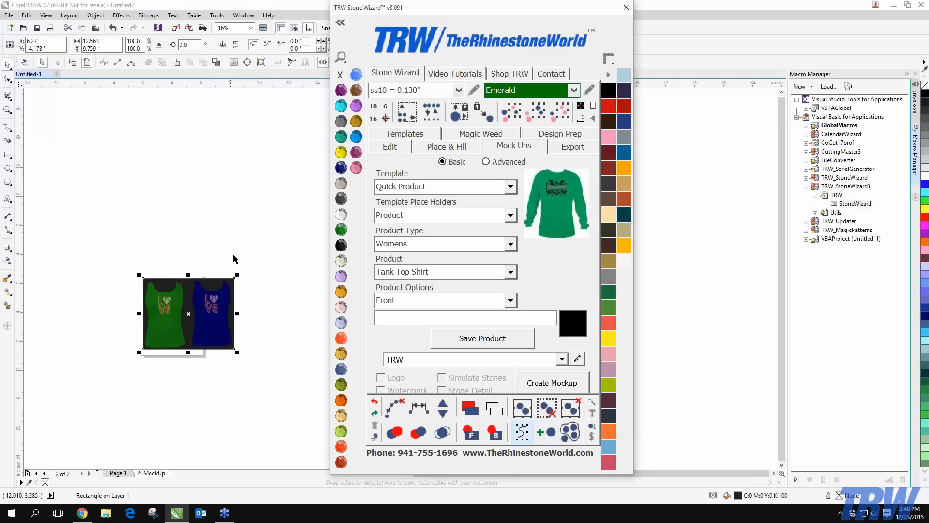
click(121, 252)
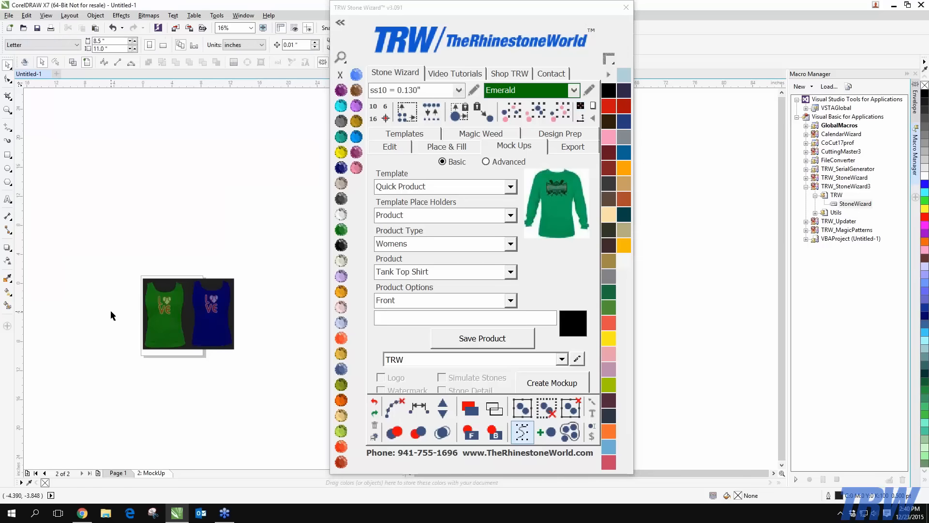
scroll(179, 322, up, 2)
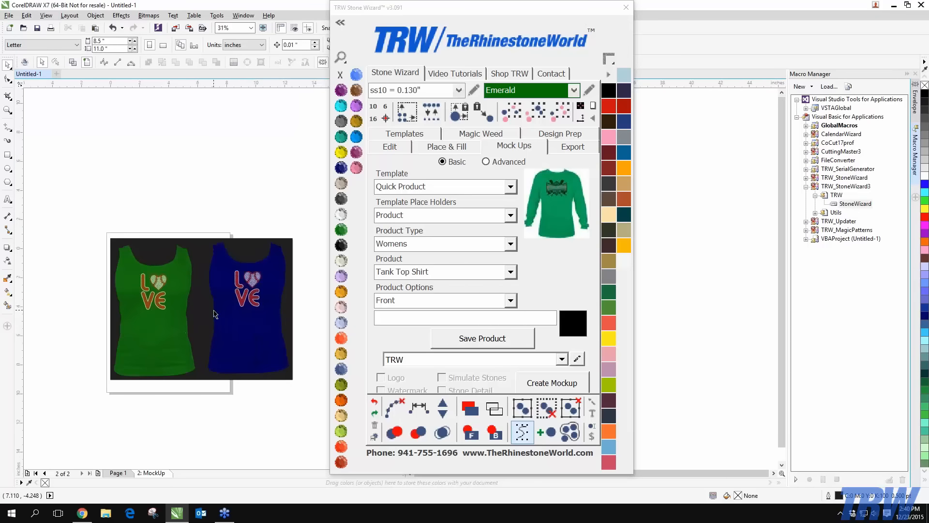
click(209, 314)
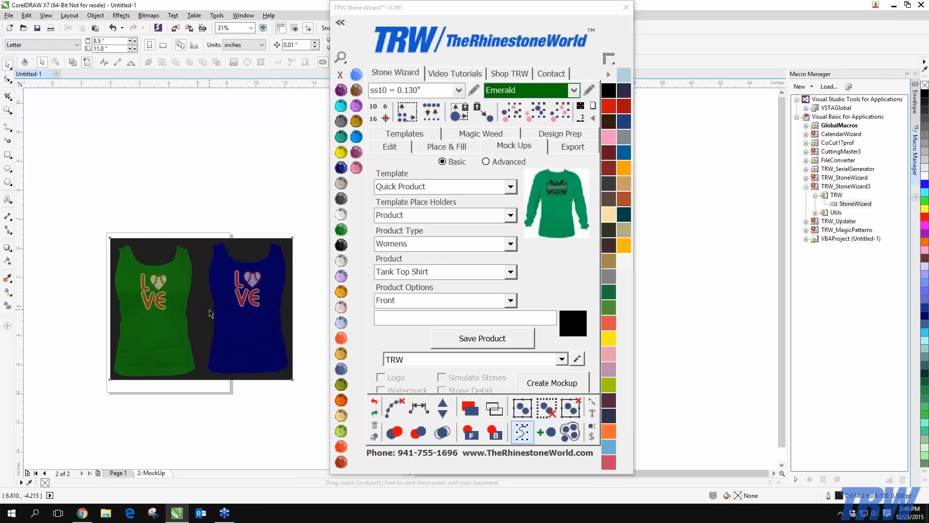
click(341, 214)
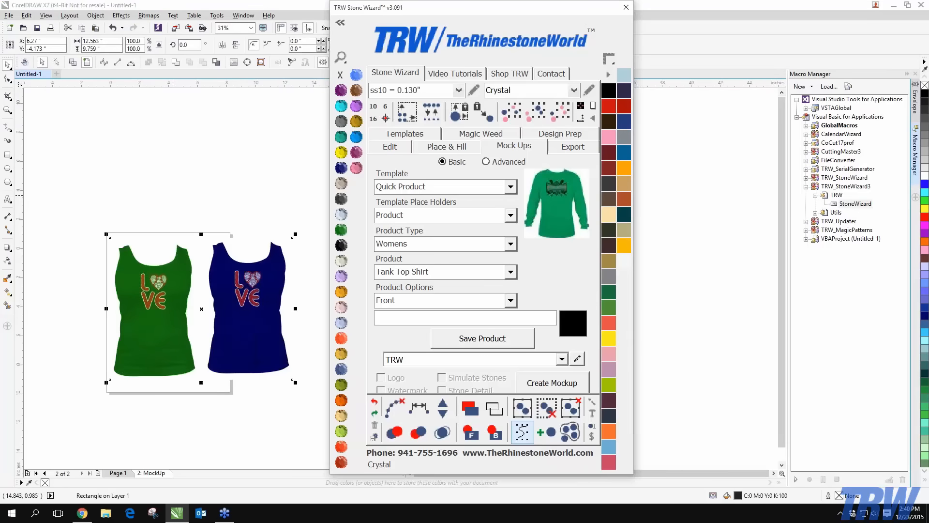
click(342, 155)
click(211, 184)
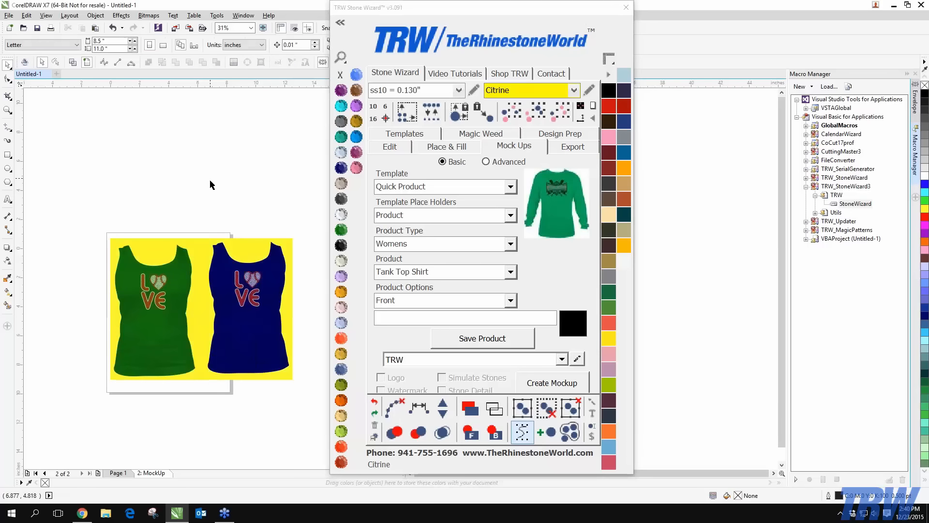
click(194, 302)
click(95, 221)
drag(162, 248, 132, 112)
key(Delete)
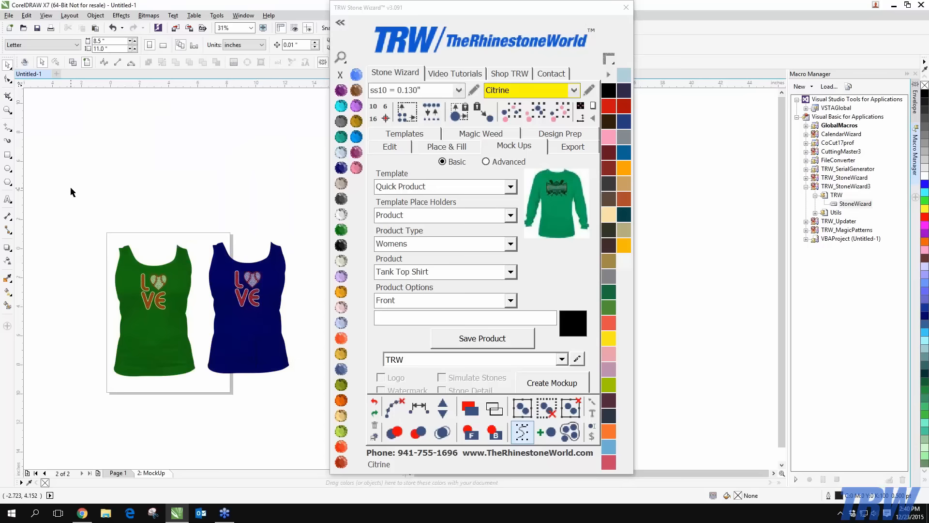
Draw and delete a rectangle around the two shirts, then delete the 2: MockUp page
key(F6)
drag(85, 222, 314, 395)
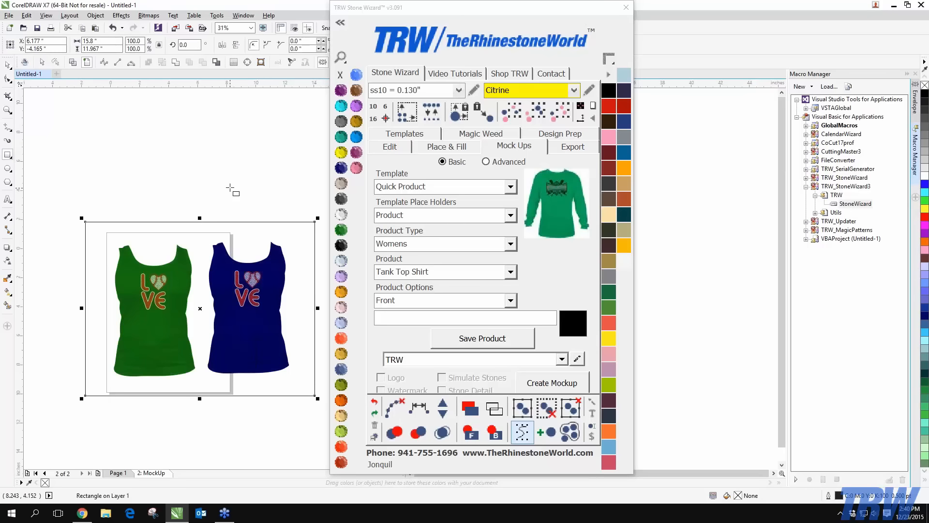
click(8, 65)
key(Delete)
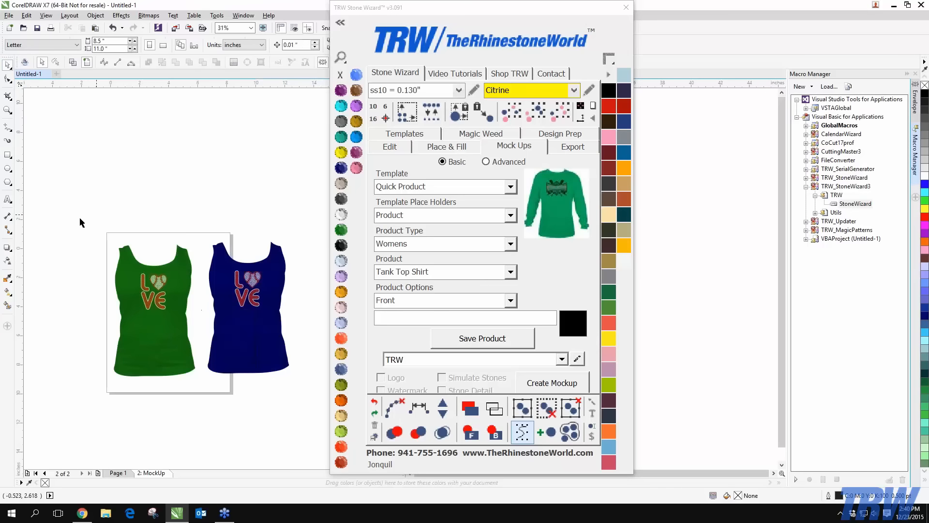
right_click(163, 473)
click(194, 444)
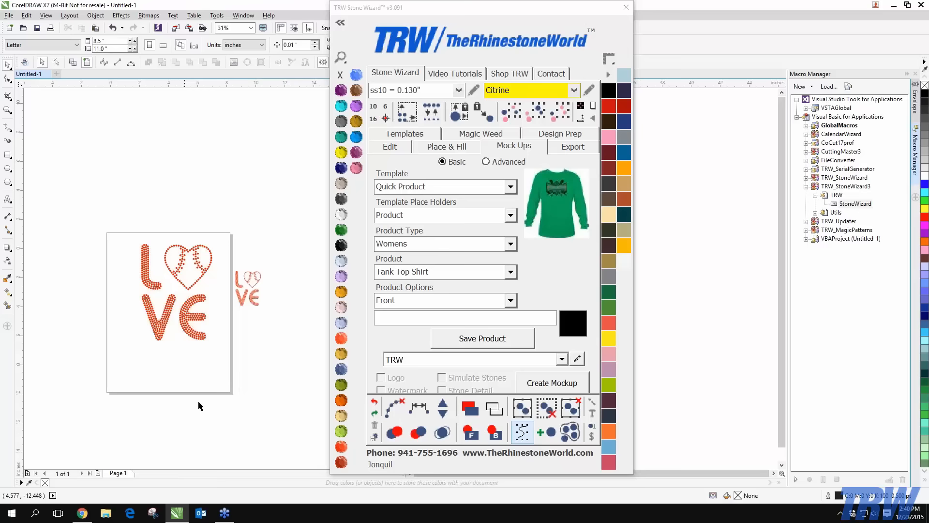
Delete the small LOVE copy beside the page and create a tank-top mockup of the LOVE design
mouse_move(290, 237)
mouse_down()
mouse_move(216, 370)
mouse_move(221, 360)
mouse_up()
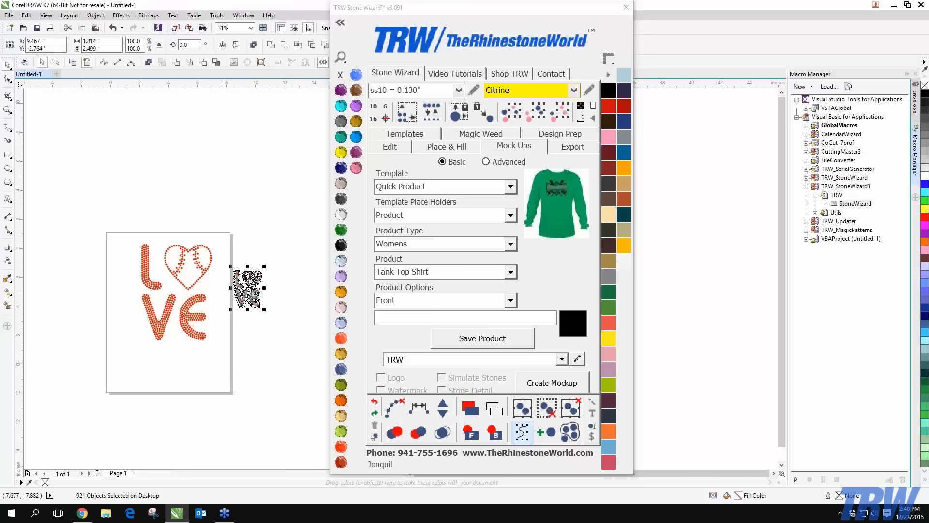
key(Delete)
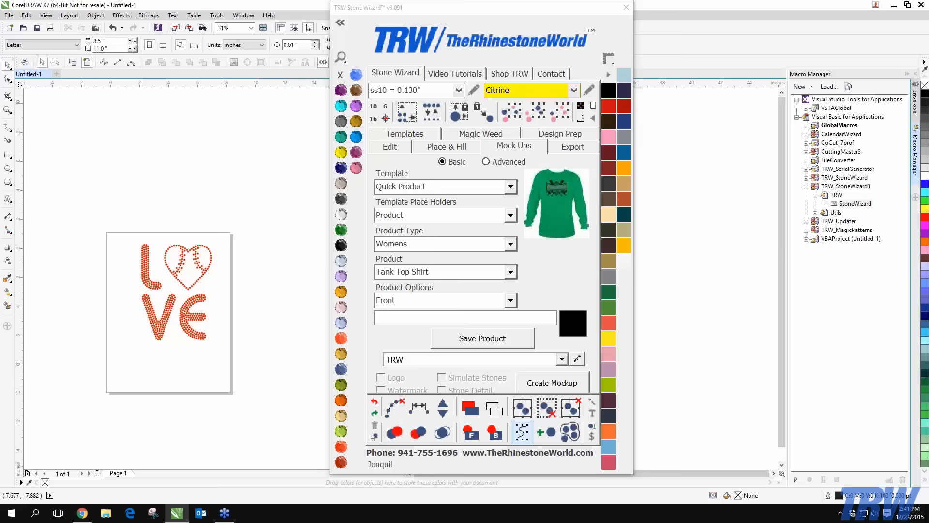
drag(69, 199, 334, 442)
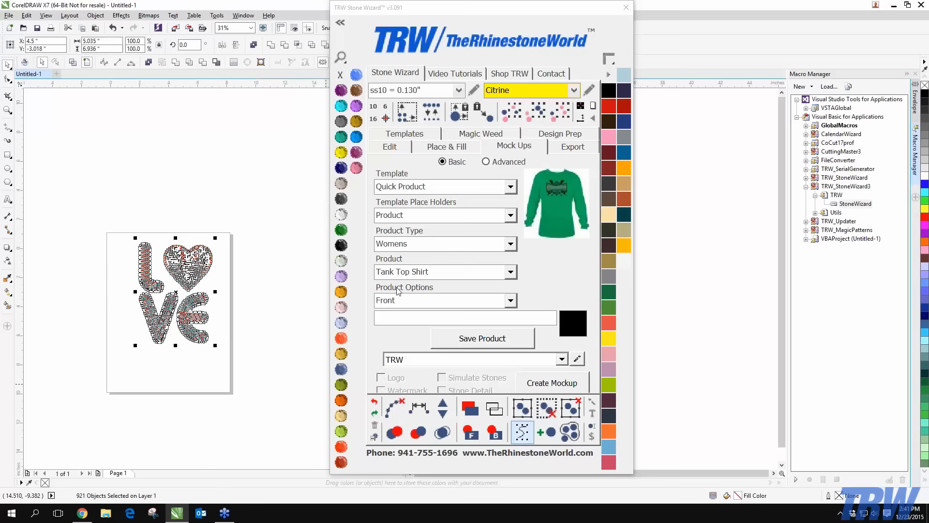
click(561, 388)
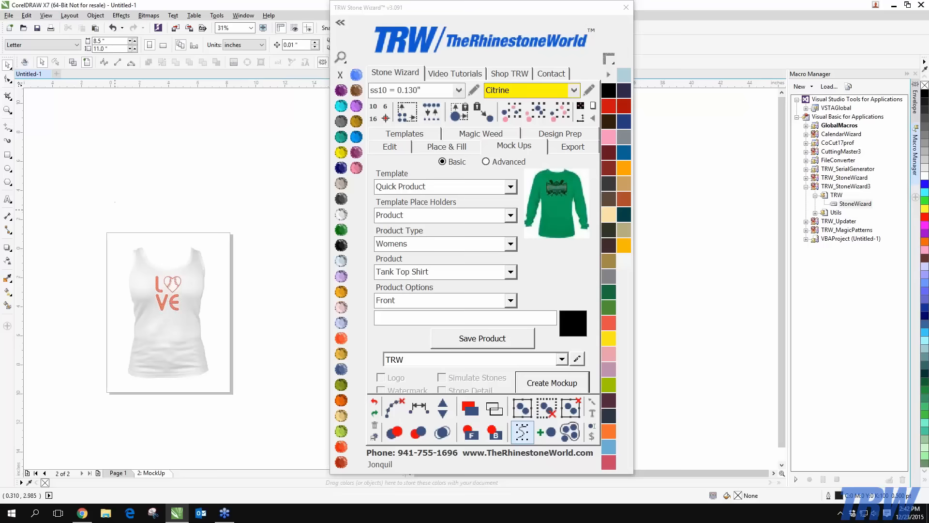
Add a dark weed border behind the tank-top mockup
drag(116, 202, 276, 428)
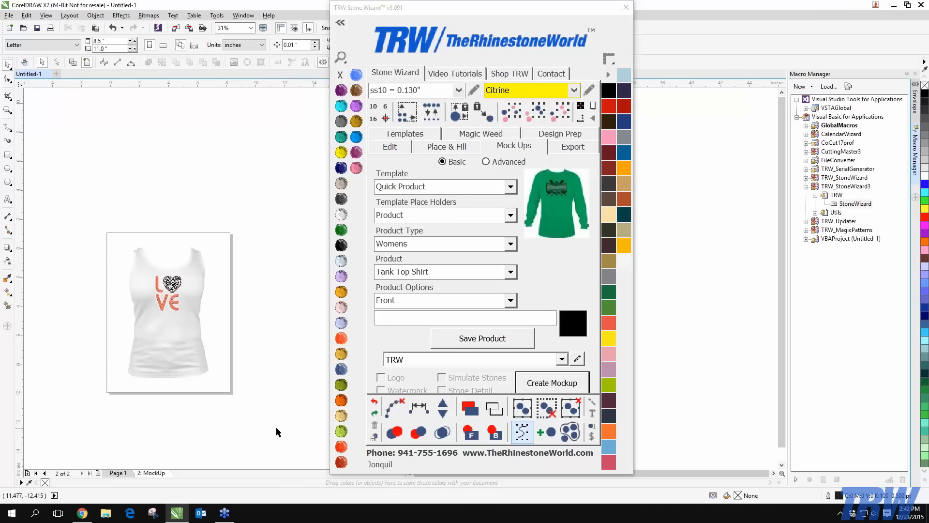
click(582, 106)
click(111, 309)
Add a watermark to the mockup with Stone Wizard v2.14, then close that window
click(25, 62)
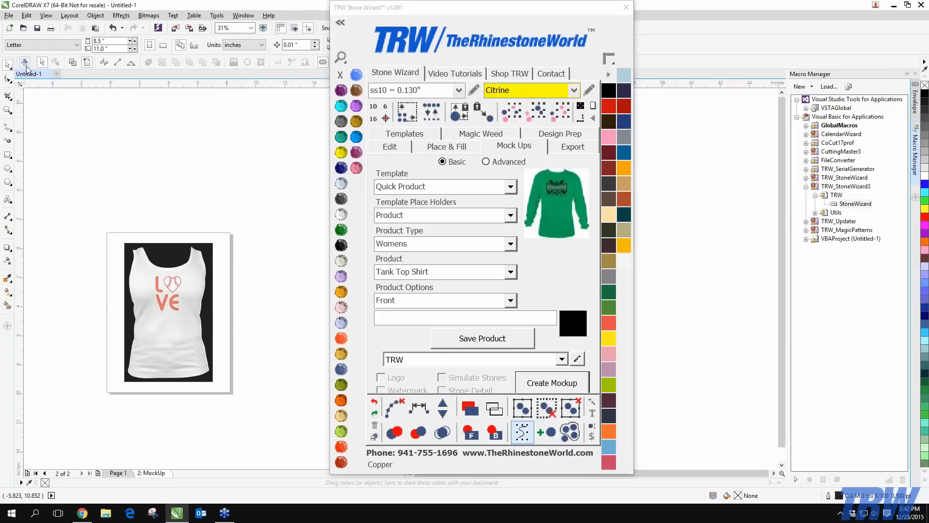
drag(573, 58, 532, 11)
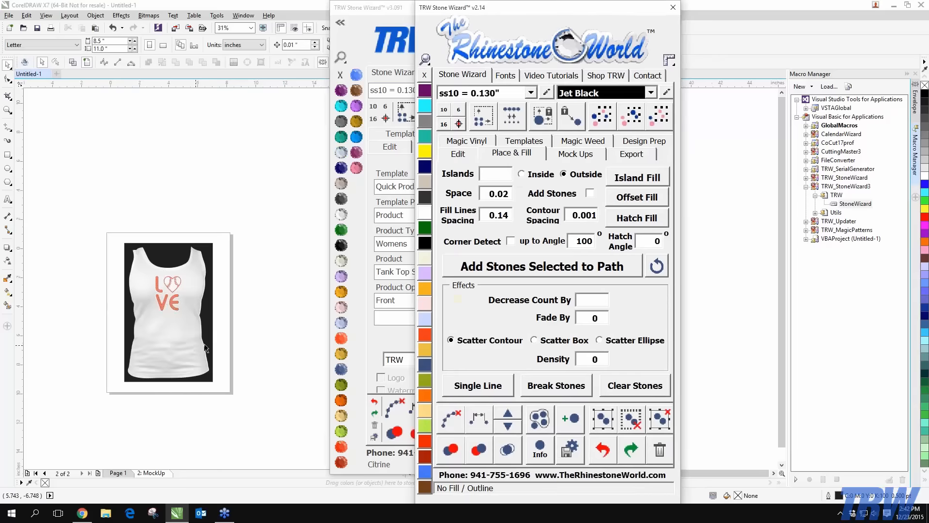
click(216, 339)
click(569, 154)
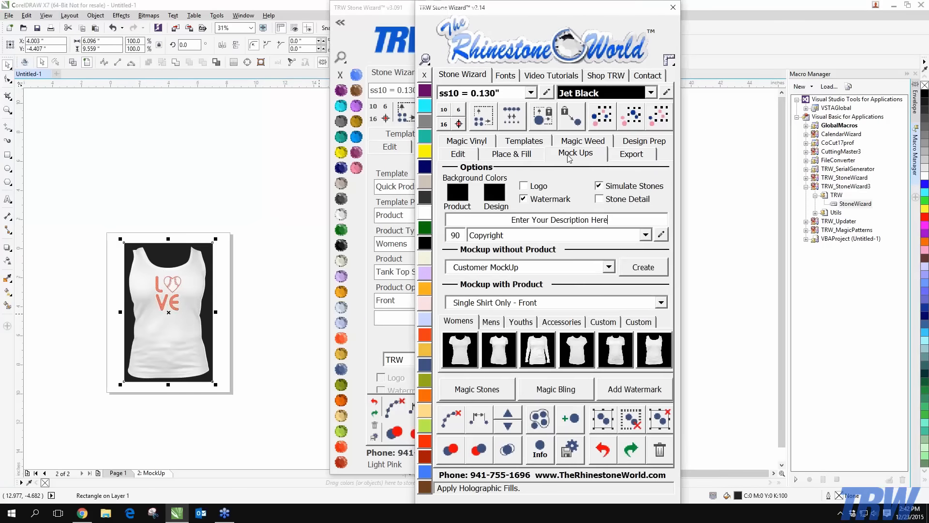
click(615, 392)
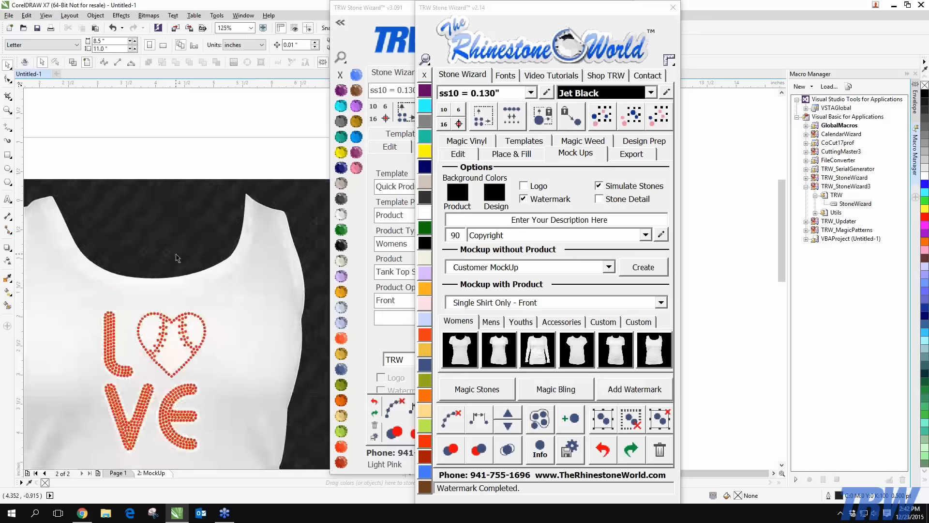
scroll(175, 254, down, 2)
drag(102, 211, 243, 419)
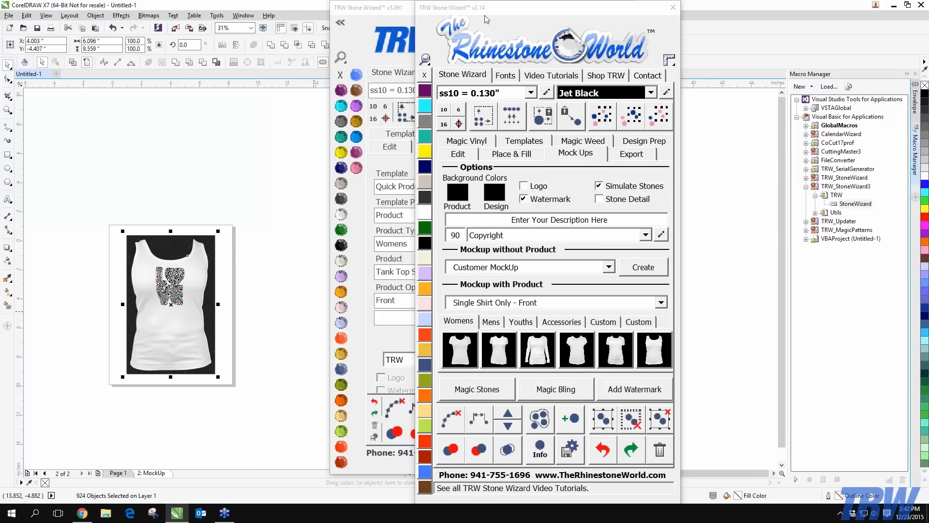
click(266, 330)
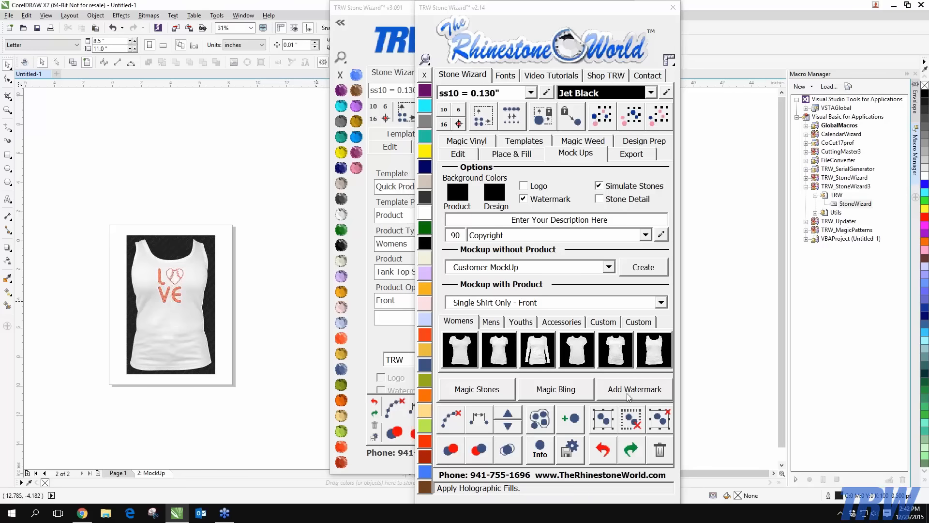
click(675, 8)
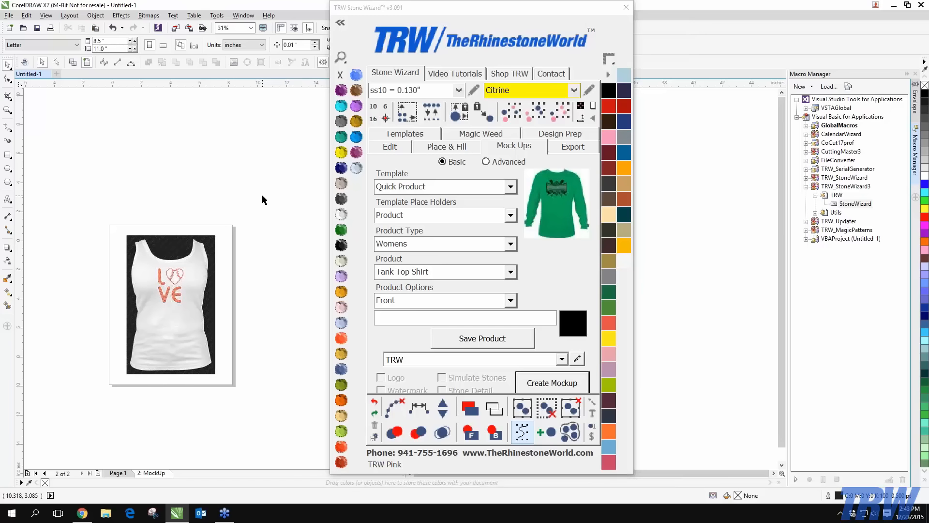
right_click(151, 472)
Delete the MockUp page and set the template to Quick Mock Up with Design place holder
click(174, 450)
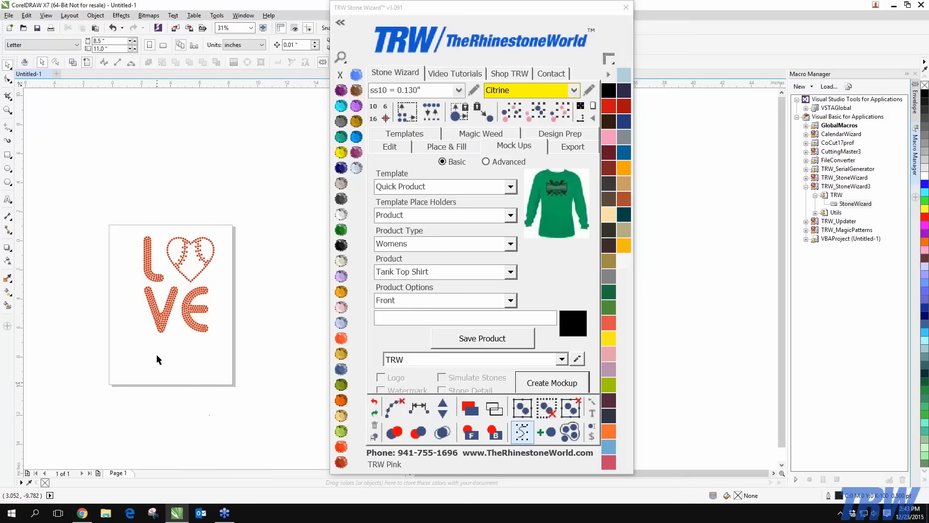
click(510, 187)
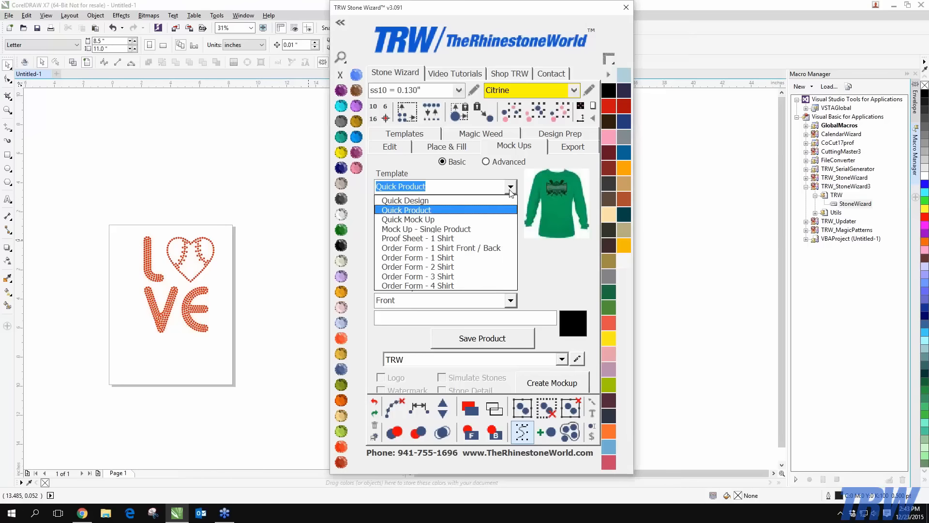
click(440, 221)
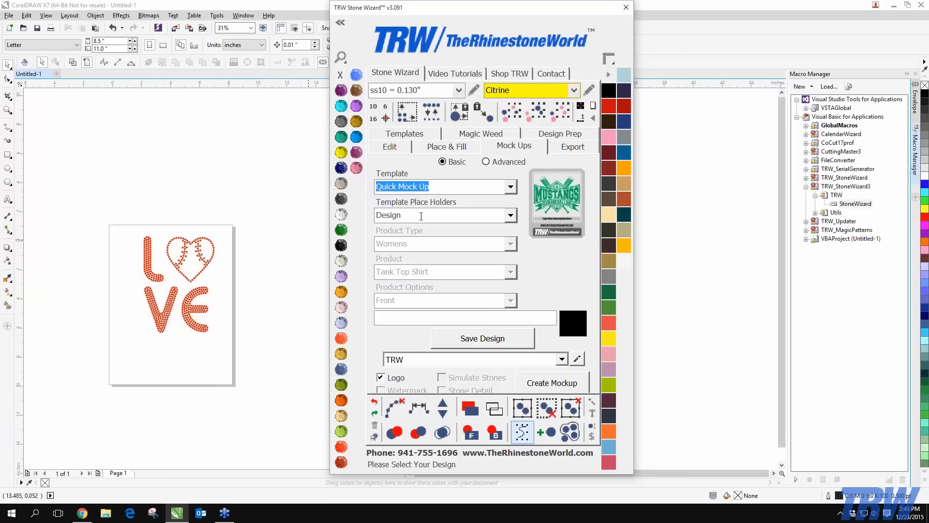
double_click(401, 216)
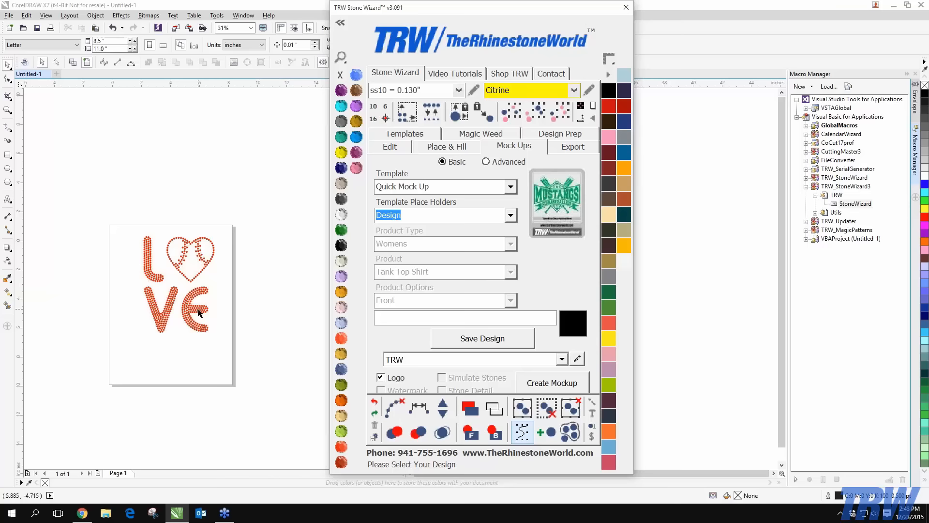
click(166, 360)
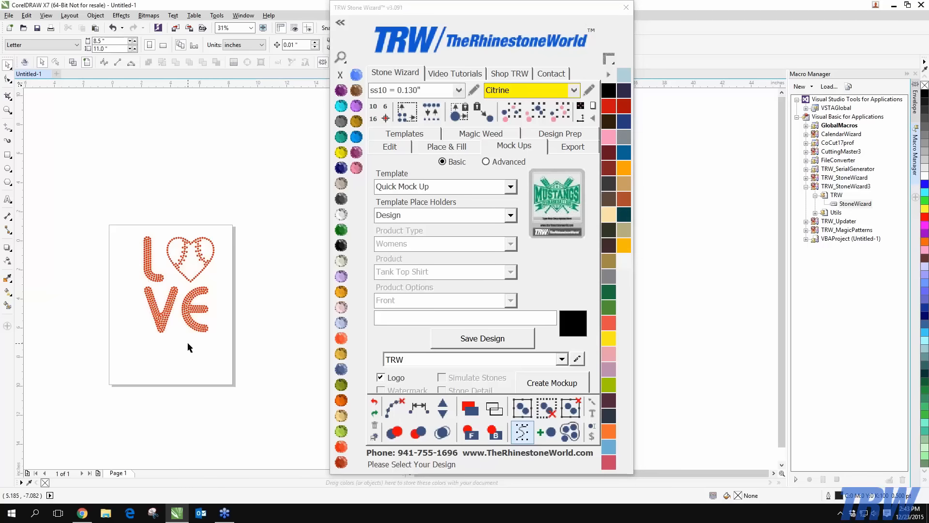
click(510, 216)
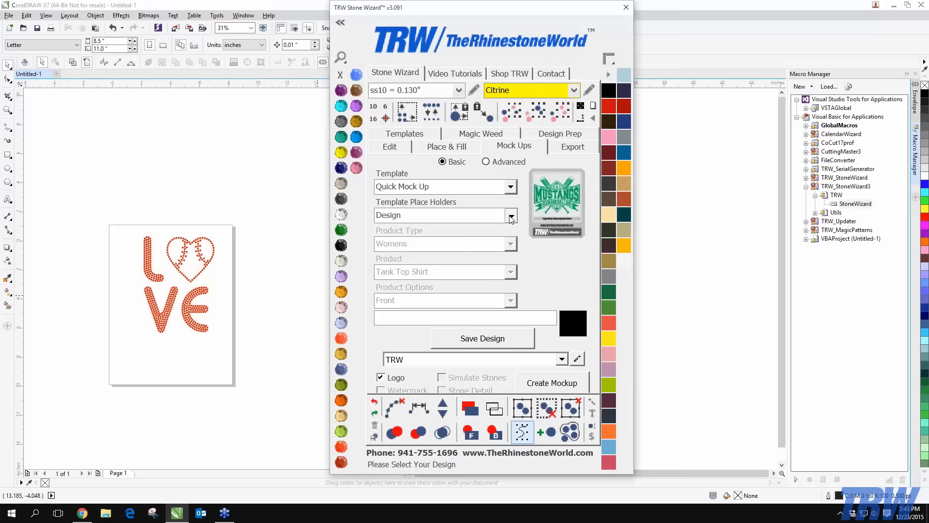
click(511, 218)
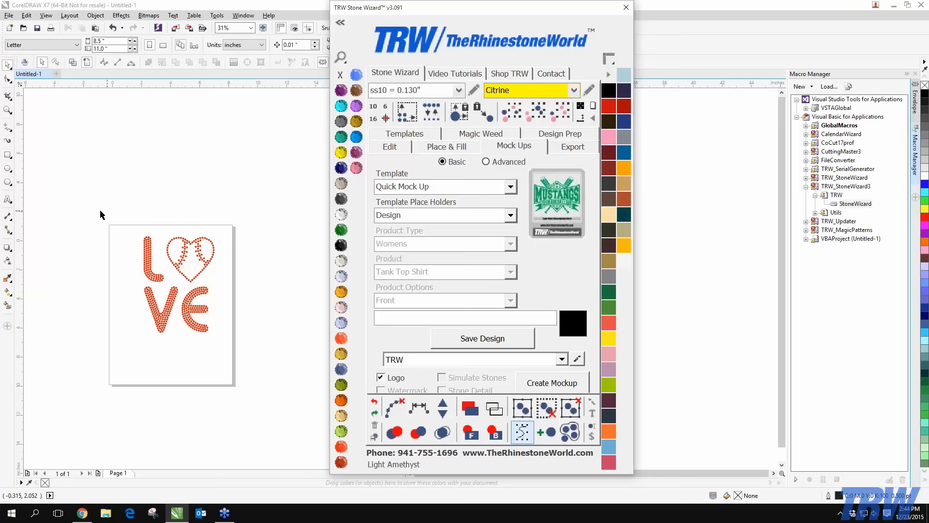
Save the selected LOVE design and create its Quick Mock Up card on black
drag(98, 208, 264, 380)
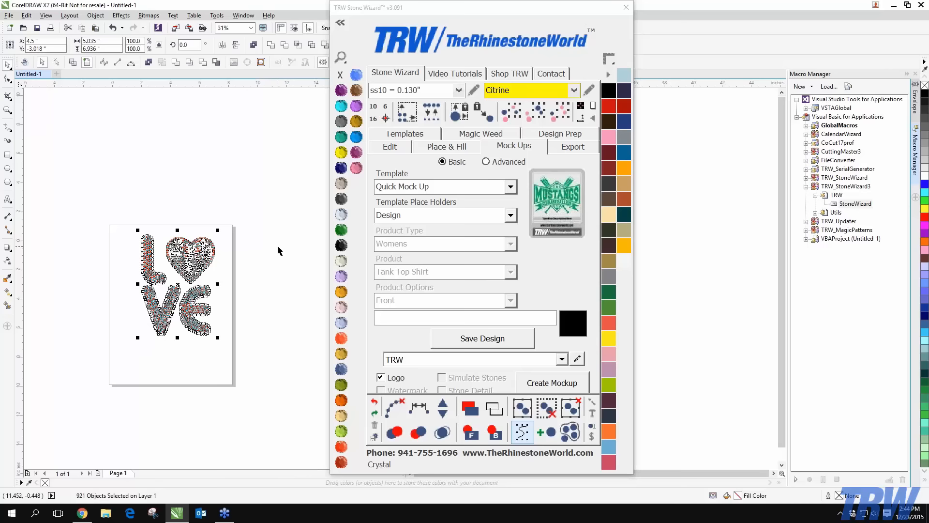
click(472, 344)
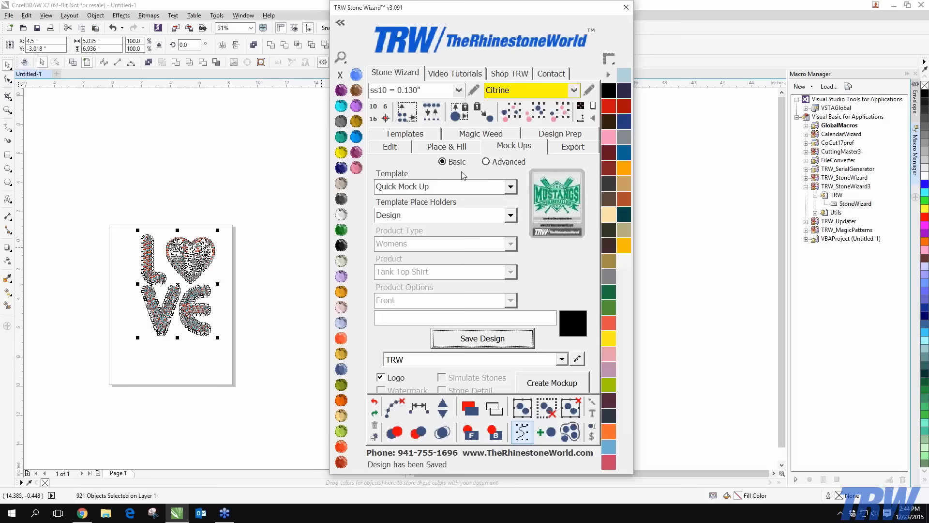
click(485, 212)
click(485, 213)
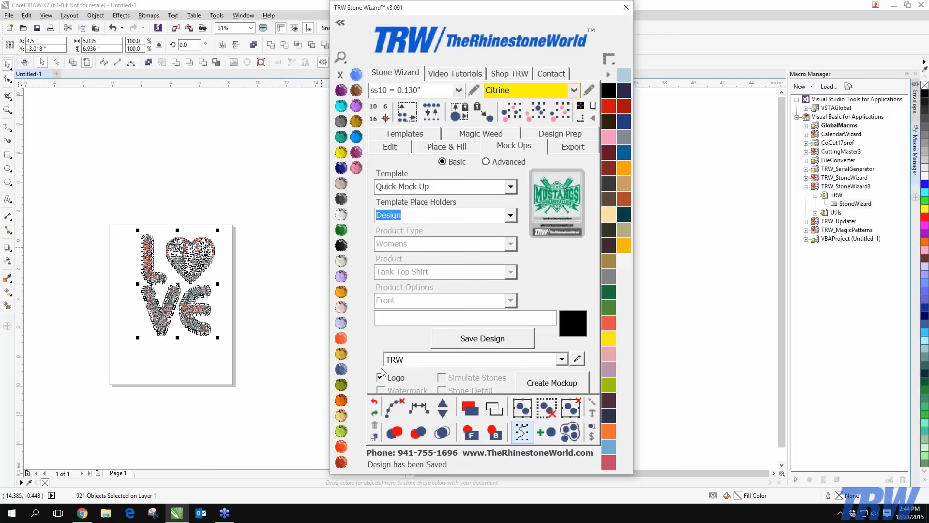
click(552, 382)
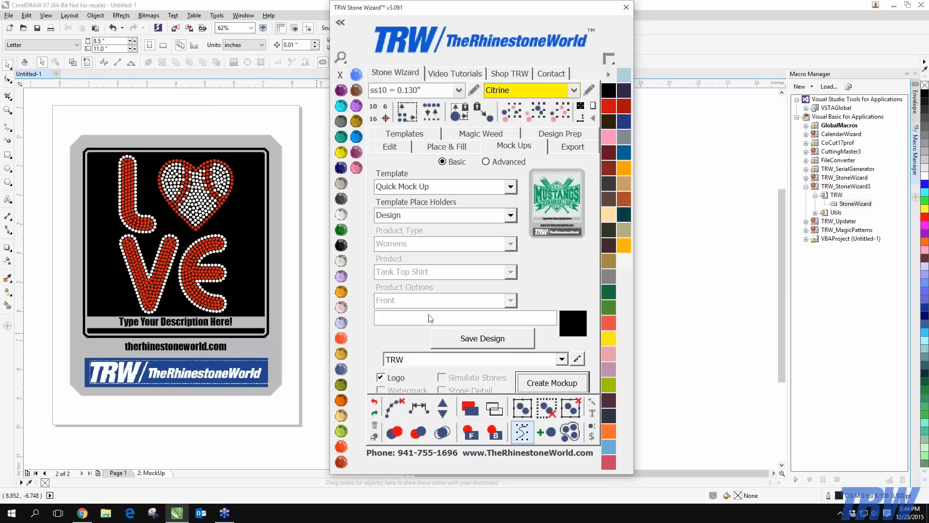
scroll(183, 333, up, 1)
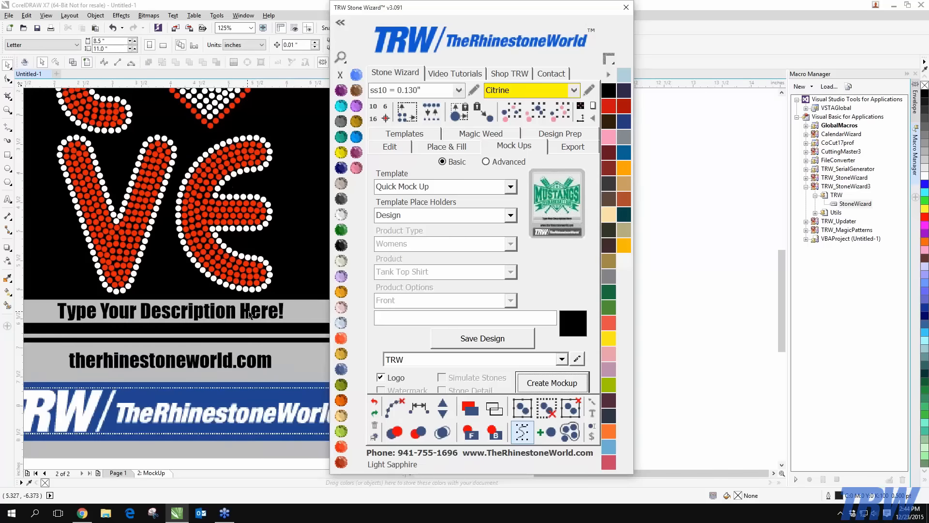
click(250, 311)
scroll(249, 310, down, 1)
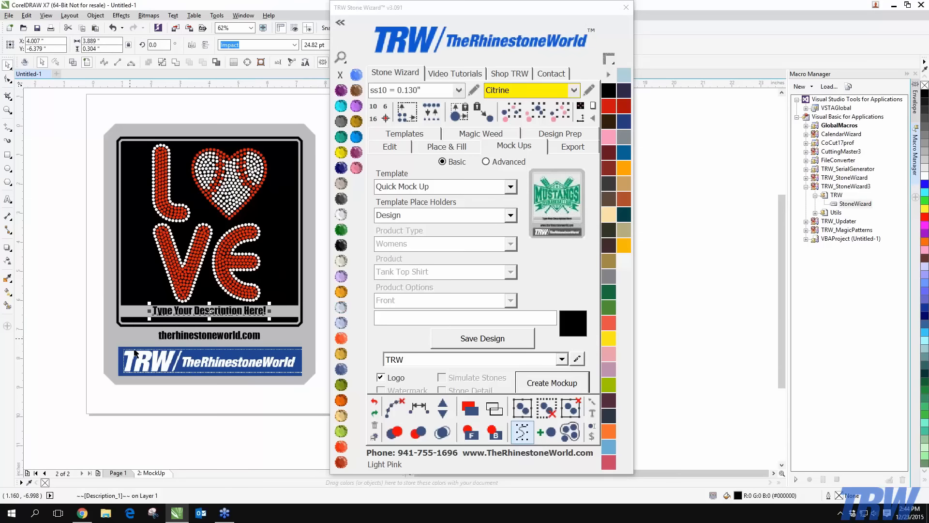
scroll(234, 342, up, 3)
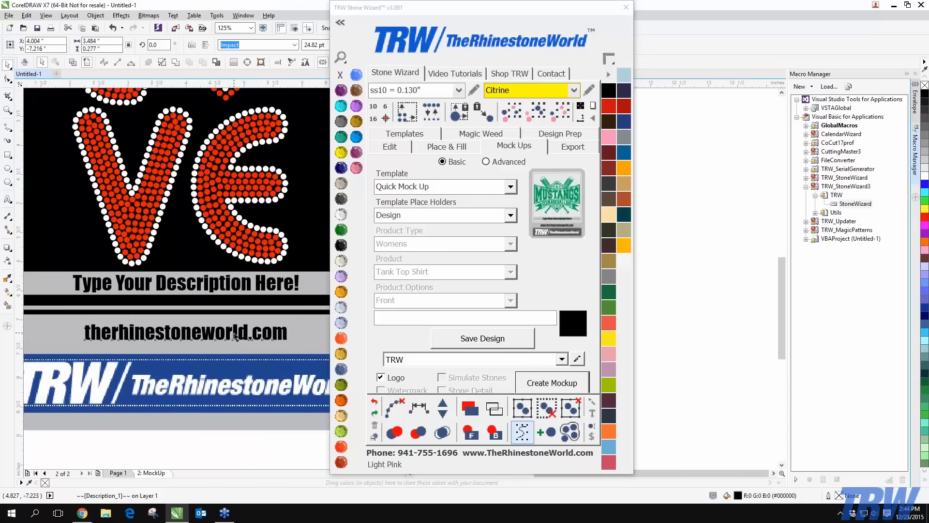
click(234, 333)
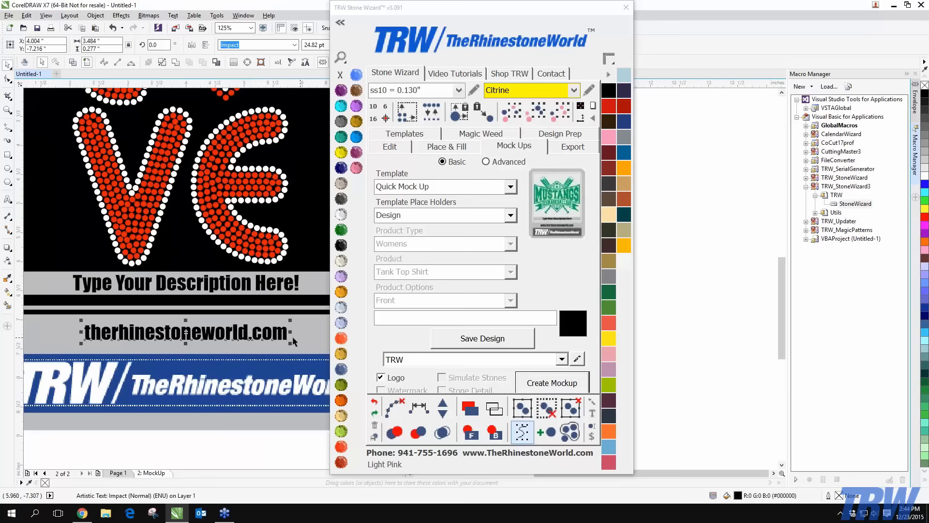
click(561, 360)
click(428, 392)
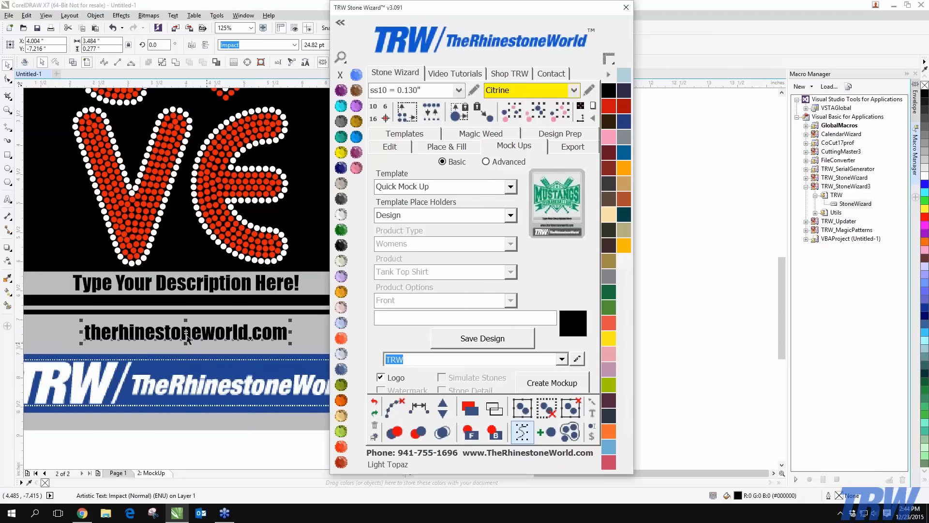
scroll(111, 327, down, 3)
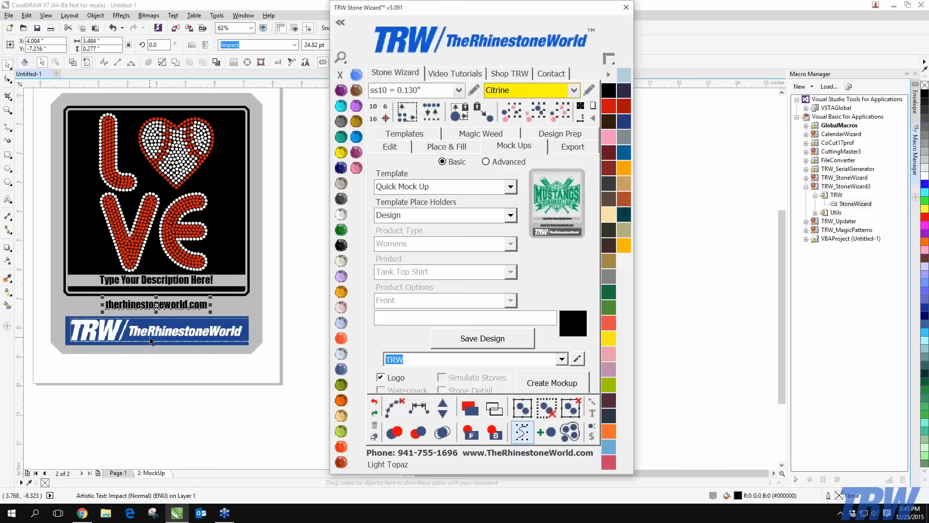
click(145, 385)
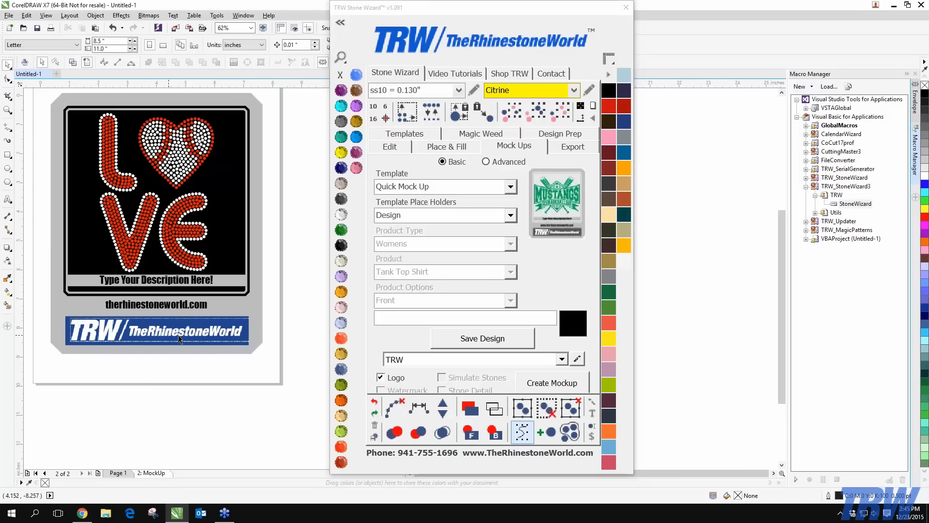
scroll(196, 346, down, 3)
scroll(180, 286, up, 3)
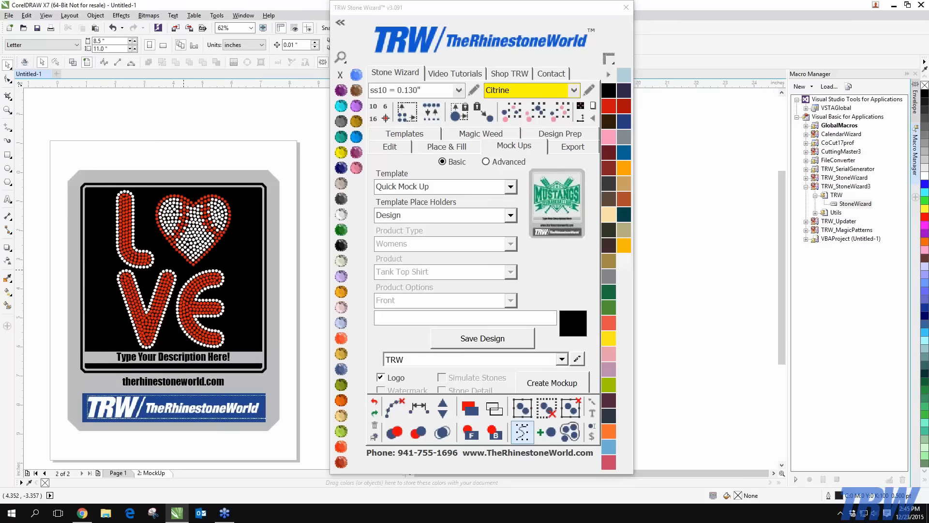
Fill the design background with Citrine yellow and the outer background with Tanzanite purple
click(190, 266)
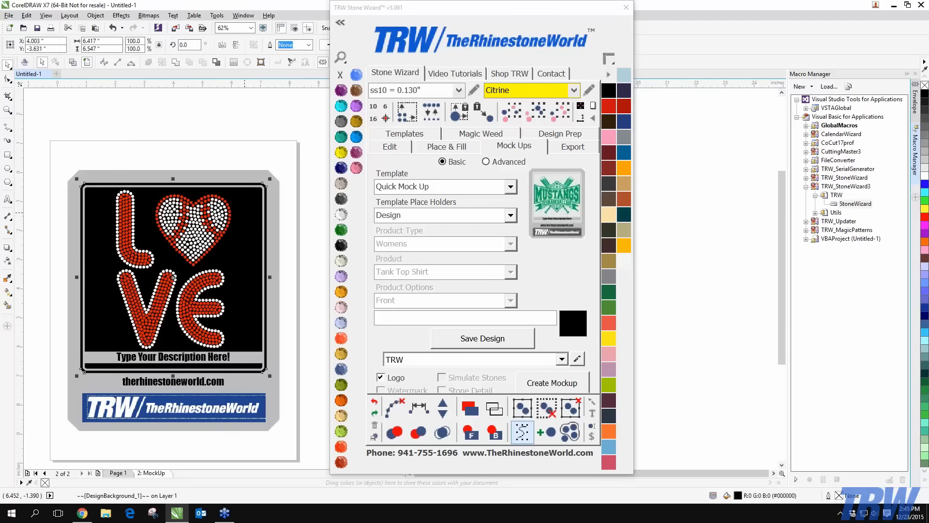
click(340, 154)
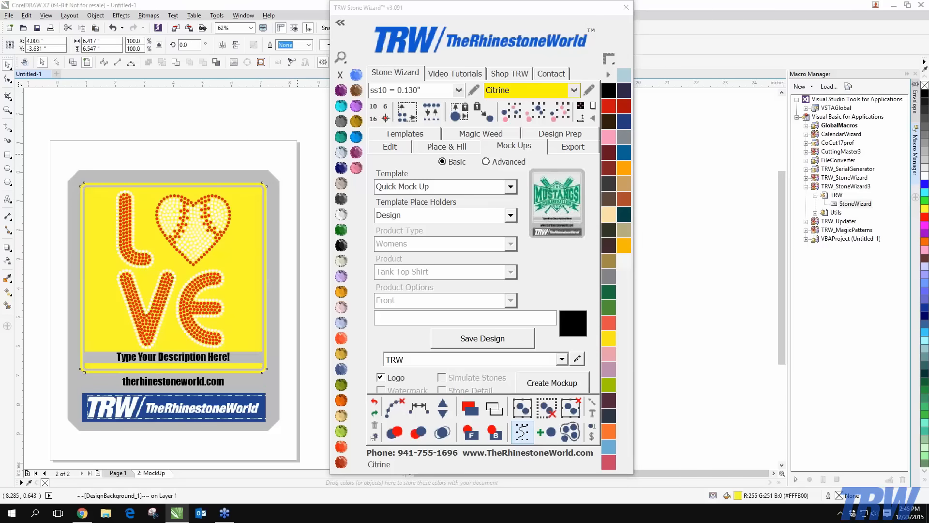
click(623, 138)
click(356, 106)
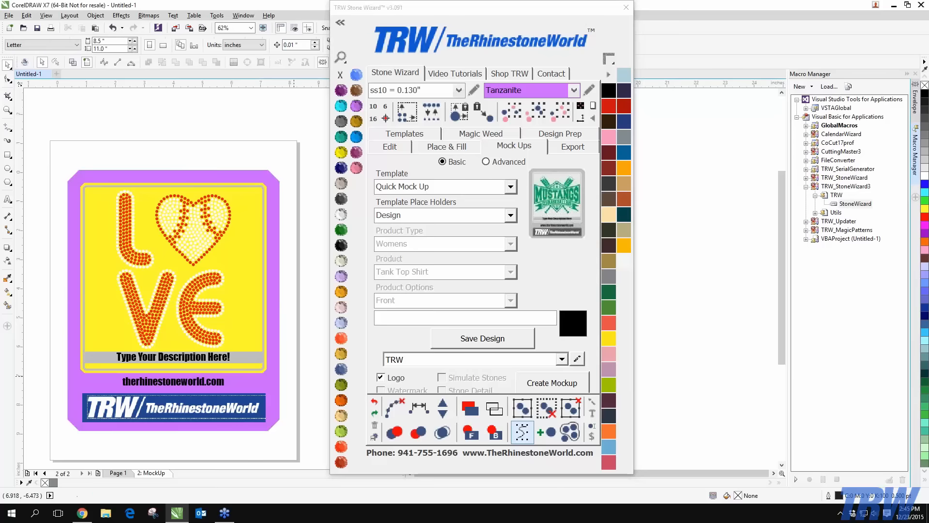
scroll(196, 315, down, 2)
scroll(175, 318, up, 2)
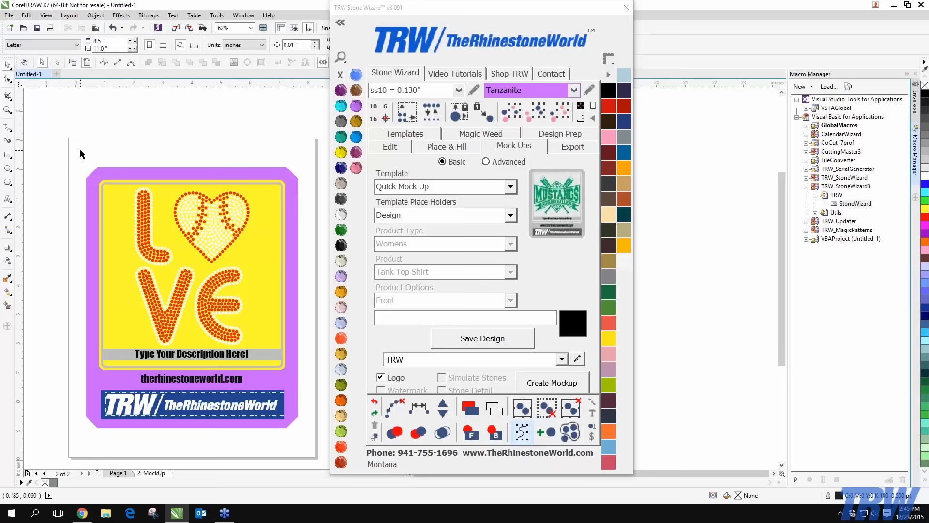
drag(66, 153, 313, 437)
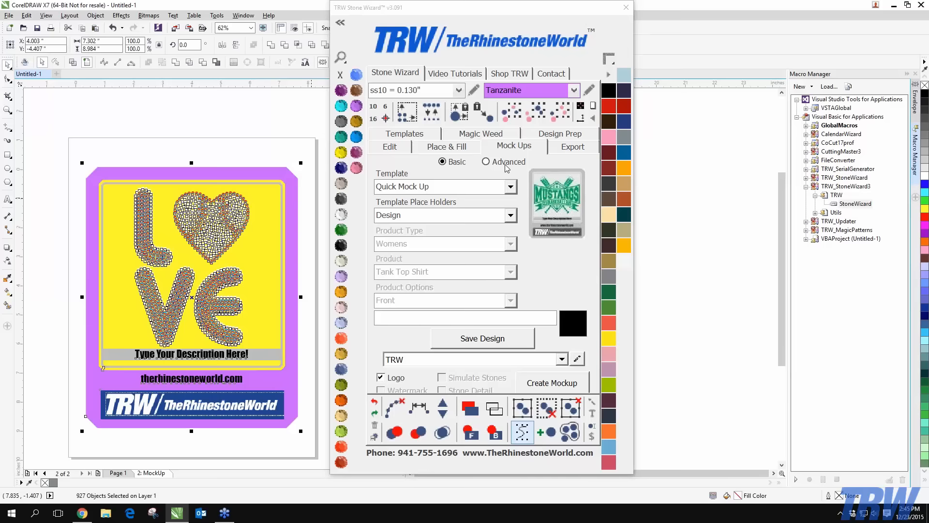
click(62, 155)
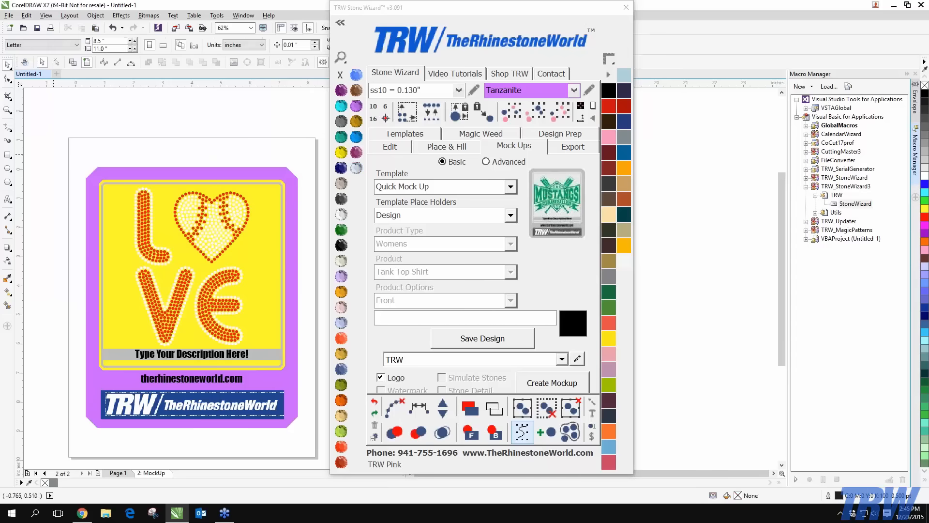
drag(53, 154, 311, 434)
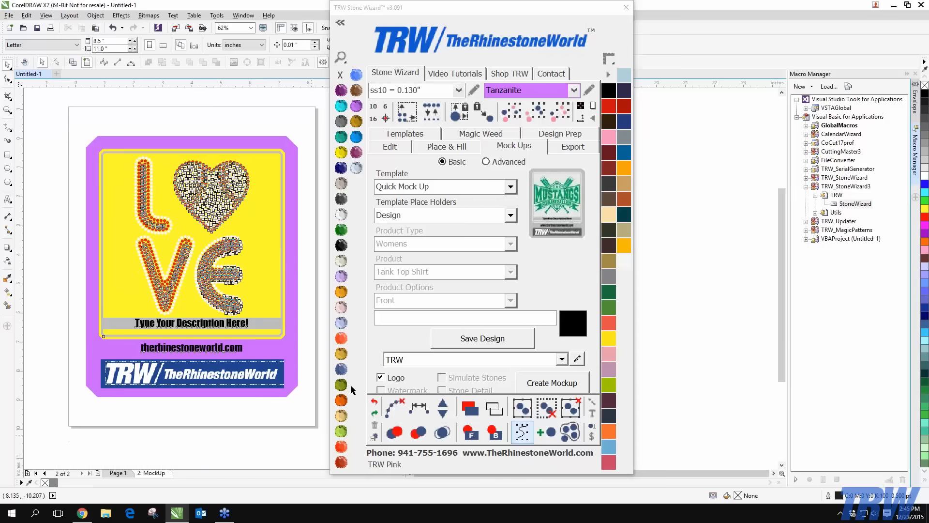
click(511, 189)
click(511, 189)
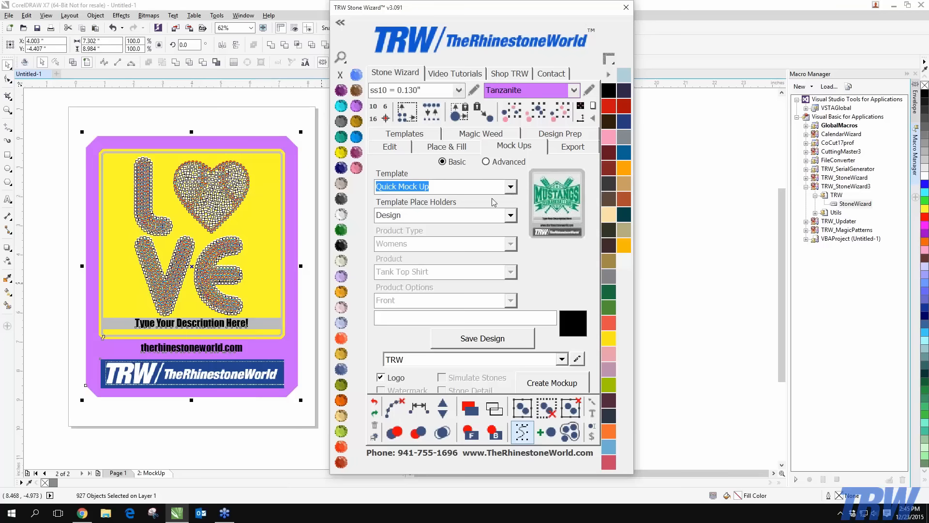
click(510, 189)
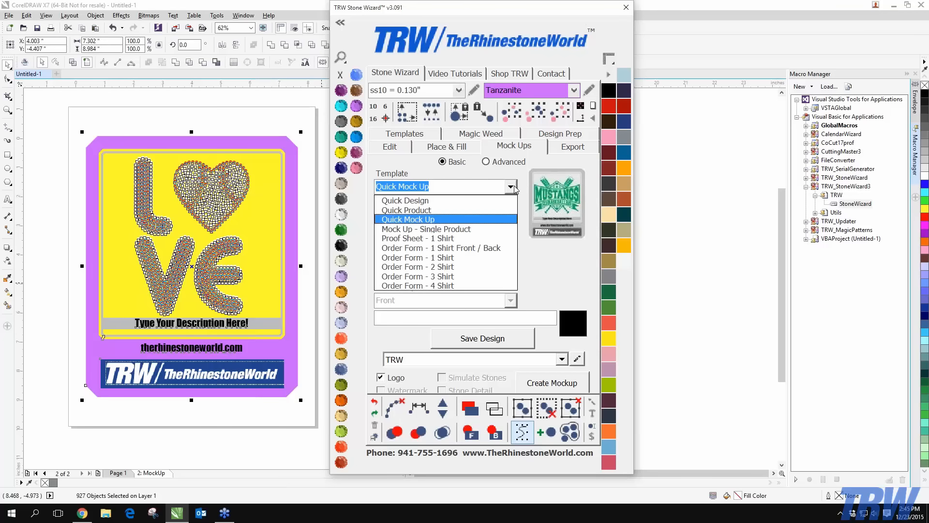
click(432, 220)
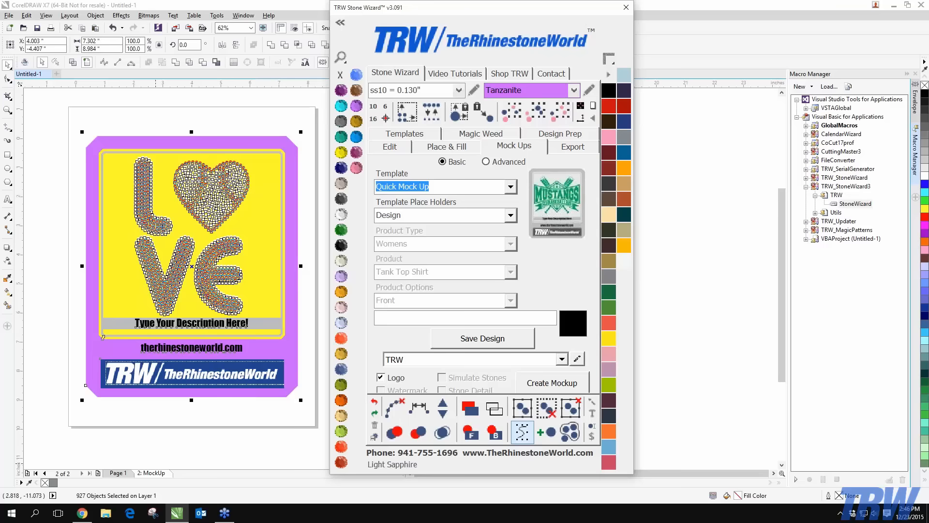
Delete the 2: MockUp page, then marquee-select and delete the whole LOVE rhinestone design
right_click(153, 473)
click(184, 450)
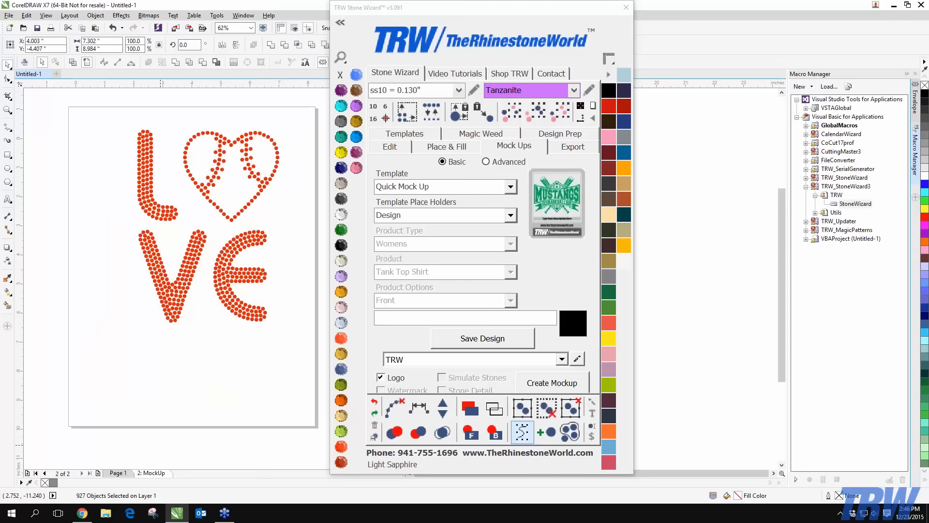
click(510, 188)
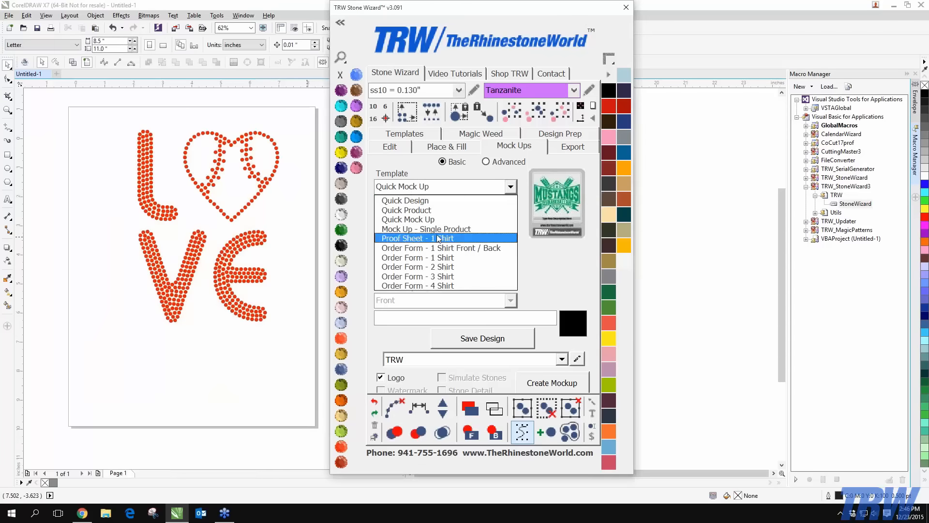
drag(88, 106, 348, 410)
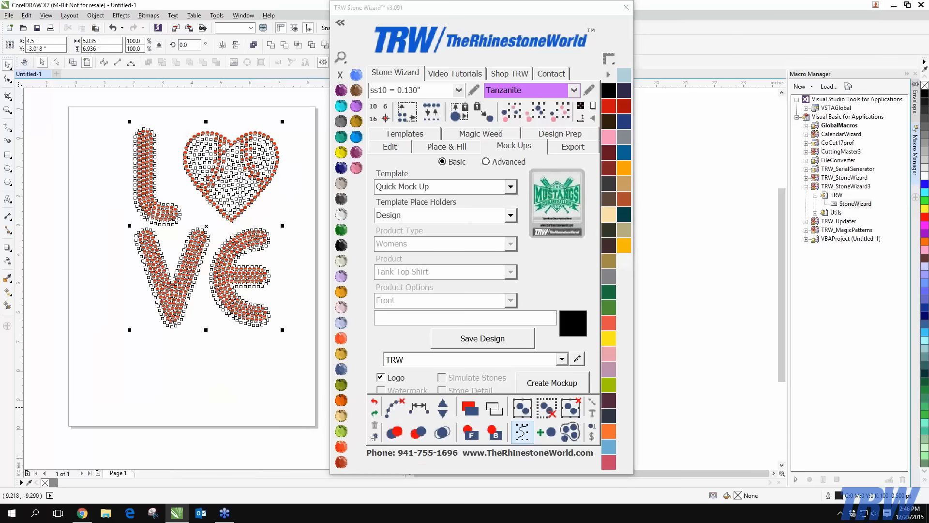
key(Delete)
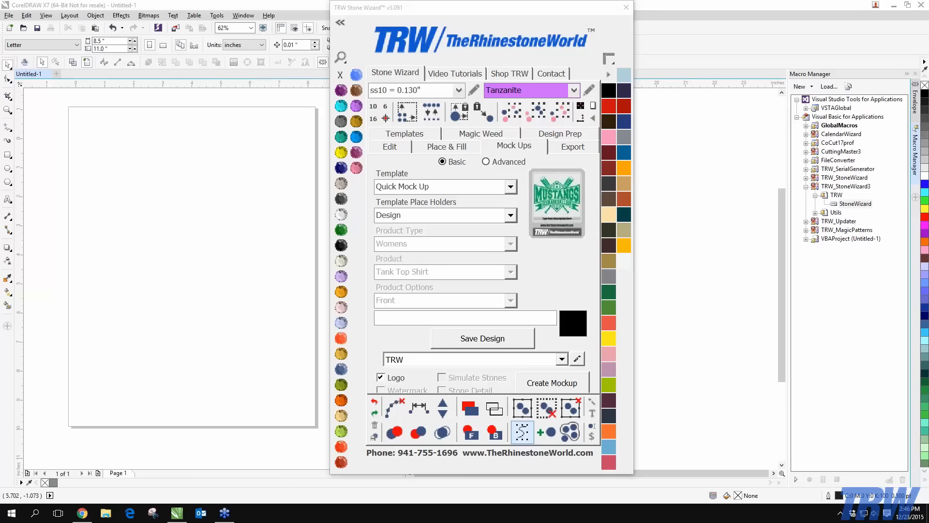
Import the football drawing and enlarge it to about 116%
click(449, 306)
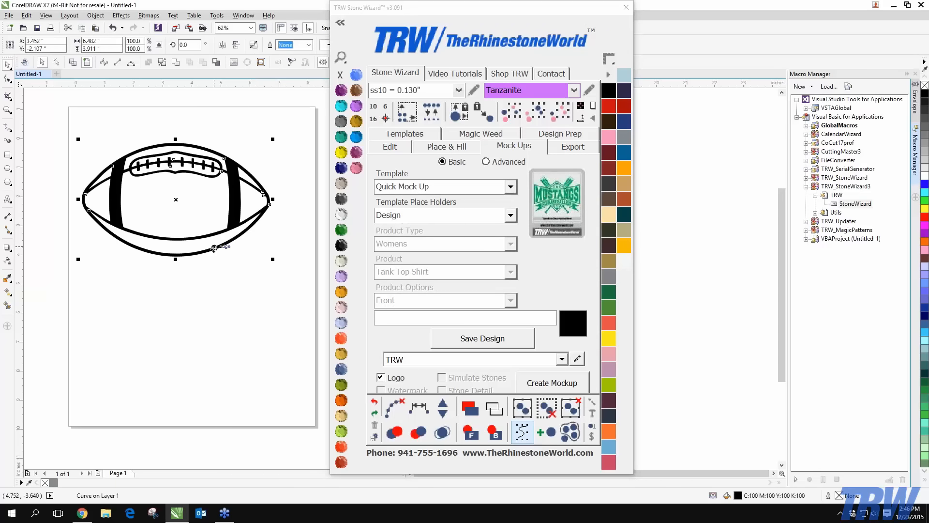
drag(274, 260, 303, 277)
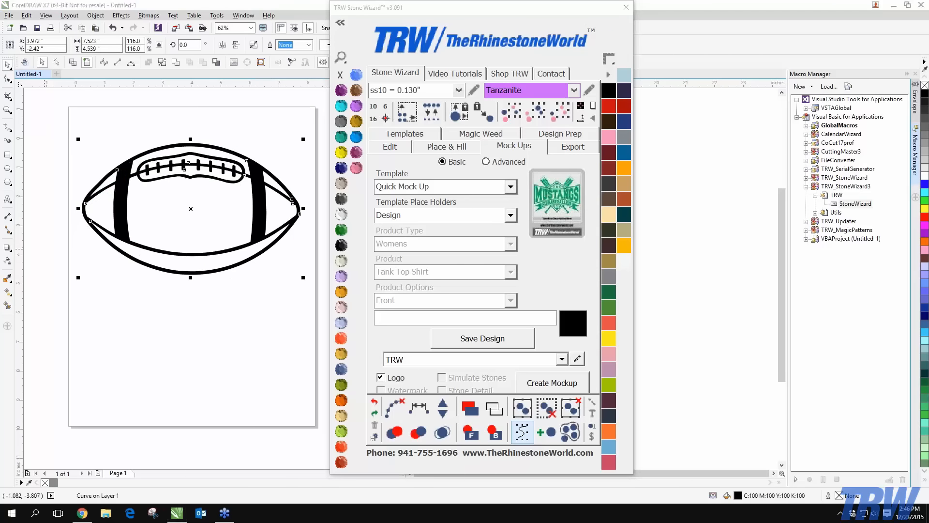
click(225, 363)
Smart Fill the football's bands, centre and both ends with pink
click(8, 306)
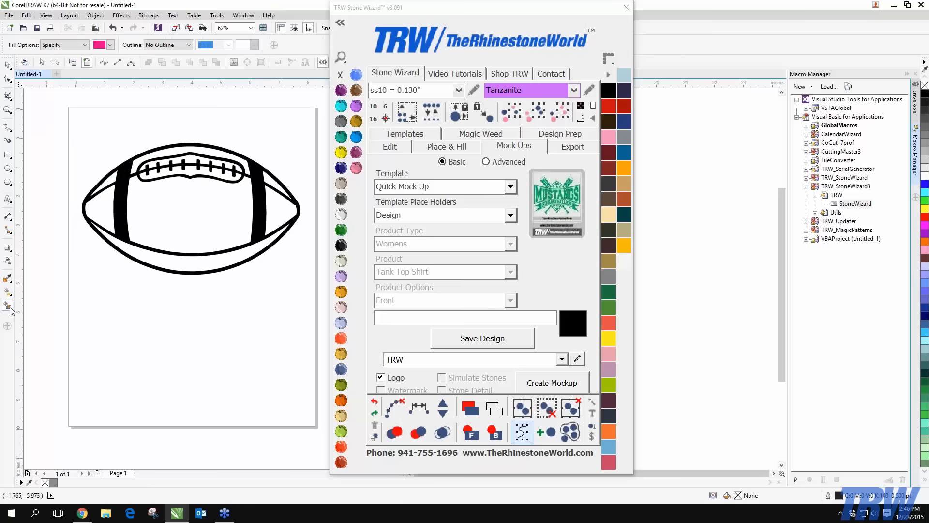
click(147, 264)
click(238, 207)
click(277, 201)
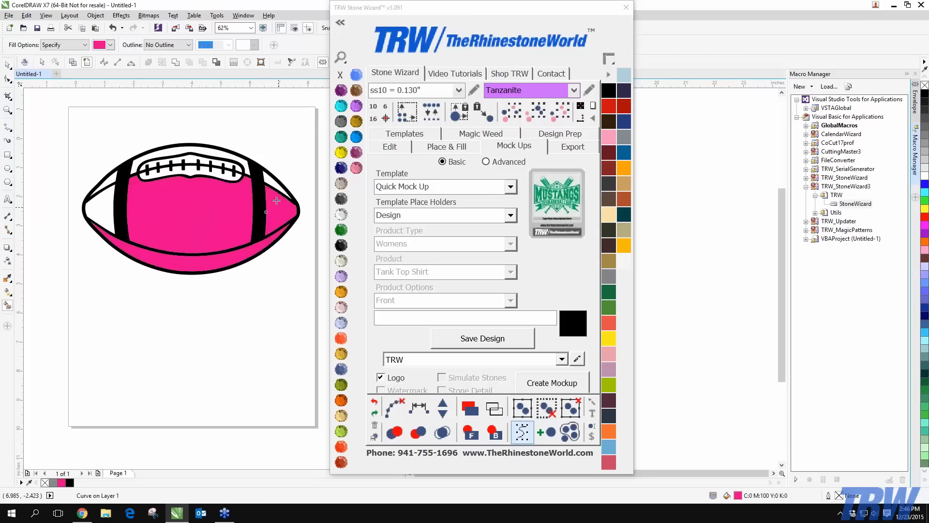
click(209, 151)
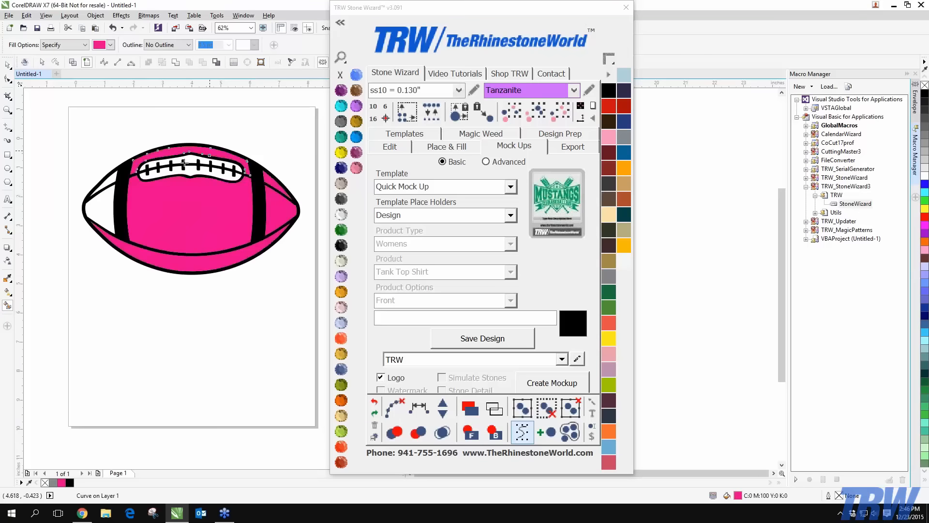
click(99, 198)
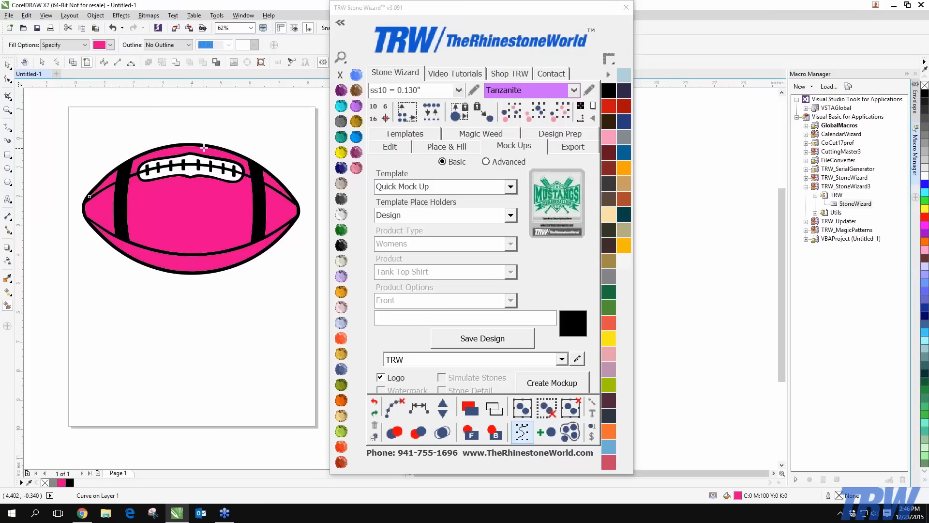
scroll(204, 147, up, 2)
Fill the white upper lace area with pink, then select every football piece with Ctrl+A
click(171, 169)
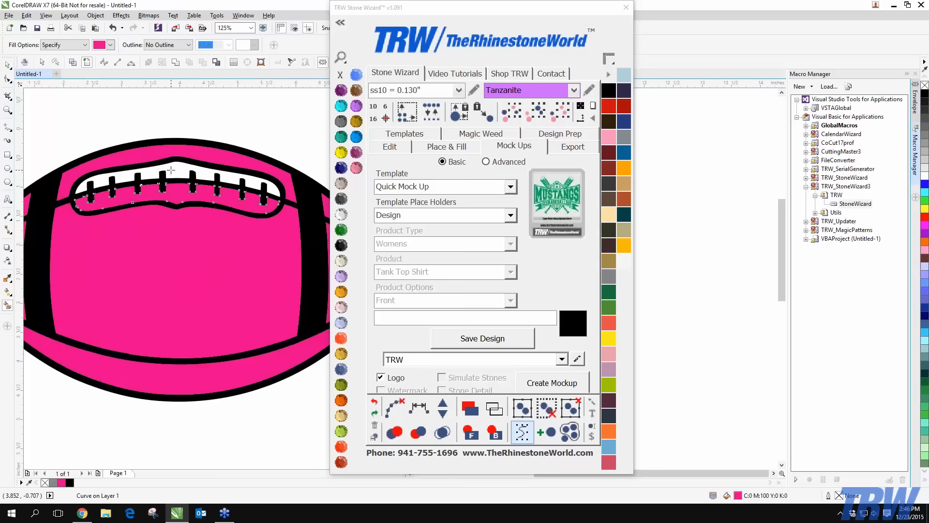
click(171, 169)
click(7, 65)
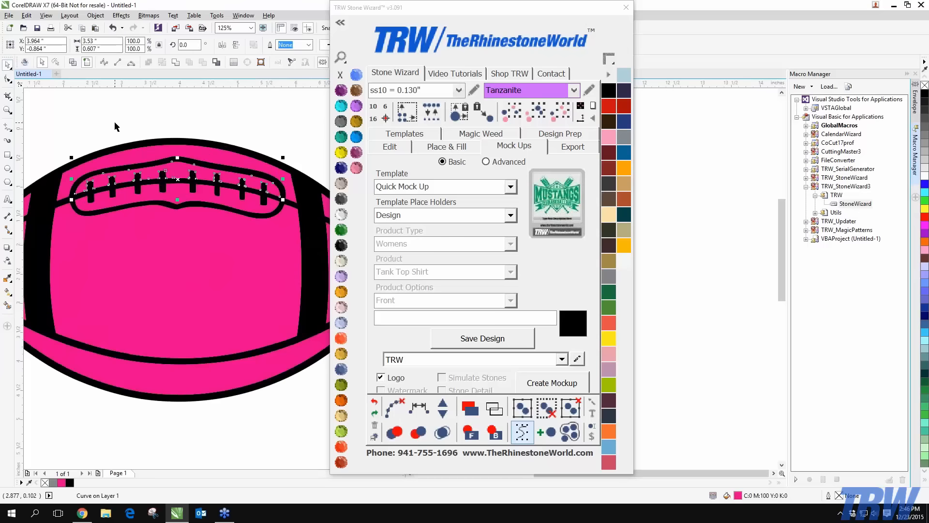
click(115, 123)
scroll(173, 242, down, 2)
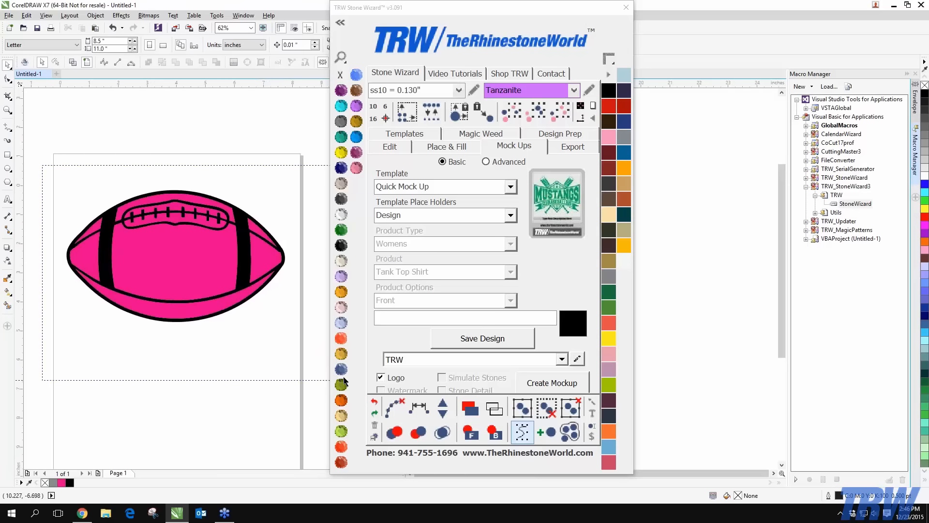
key(ctrl+a)
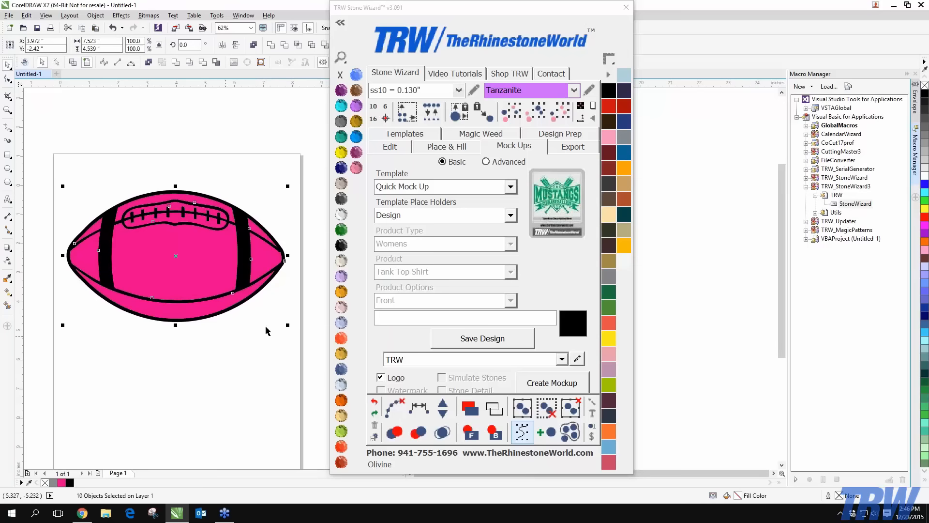
Choose the Mock Up - Single Product template with Product as the place holder
click(510, 186)
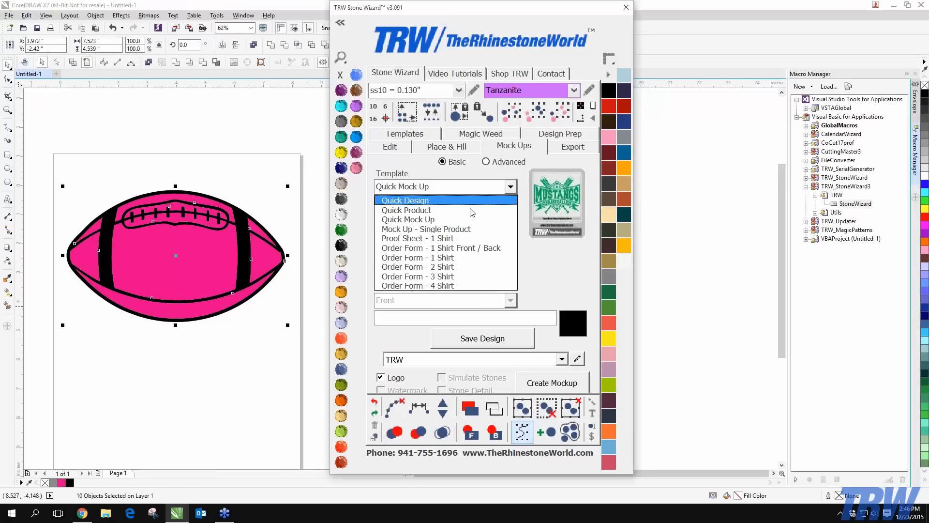
click(454, 229)
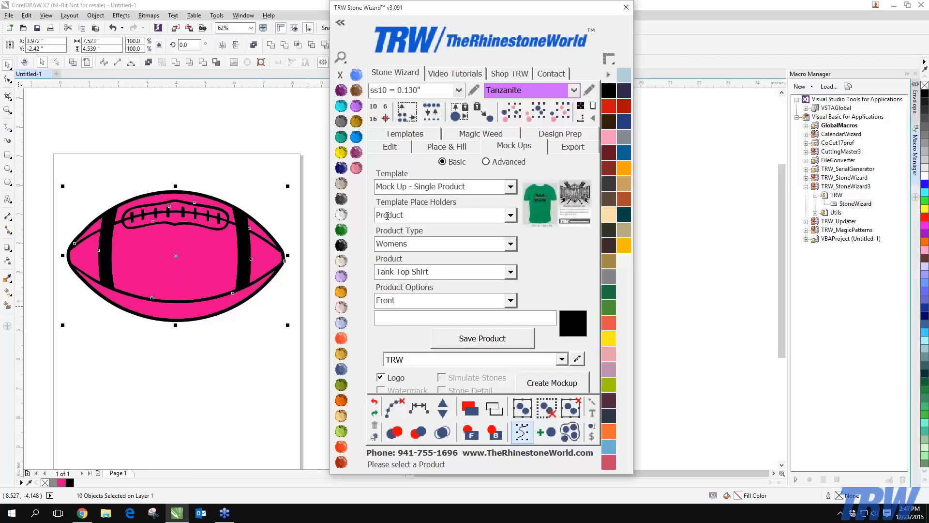
click(476, 218)
click(471, 228)
click(486, 216)
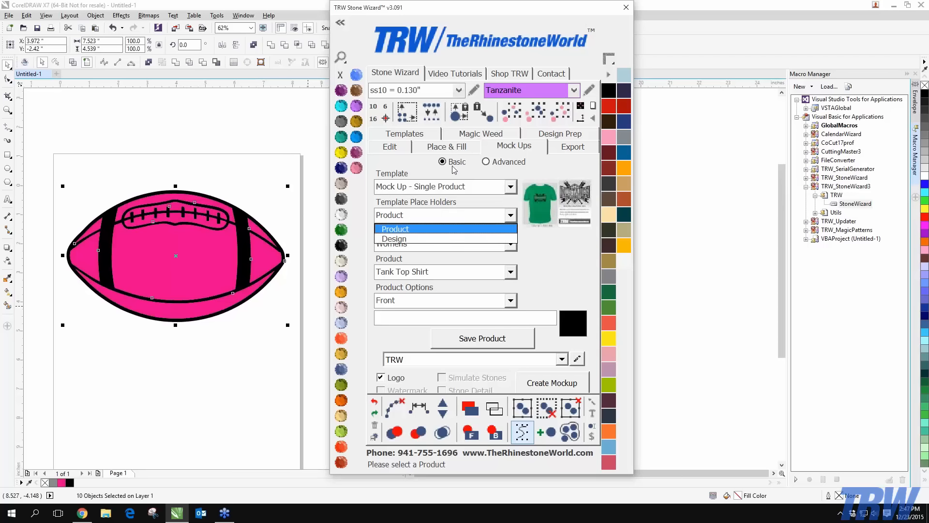
click(434, 228)
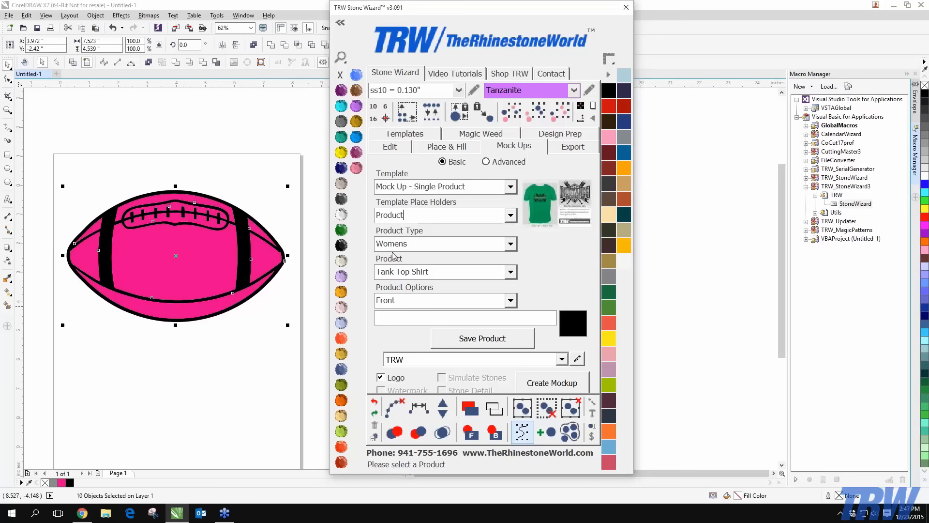
Set product type Youths and product Boys Youth, then save the product setup
click(510, 243)
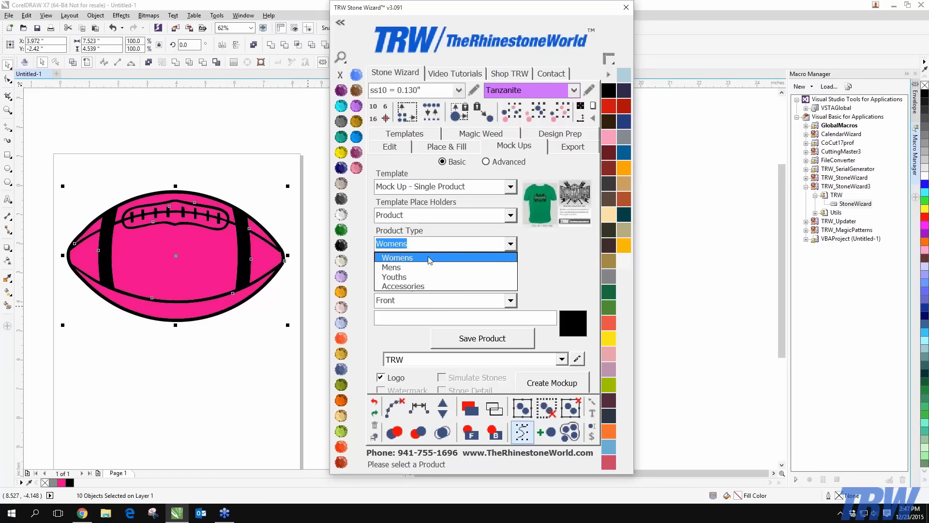
click(389, 277)
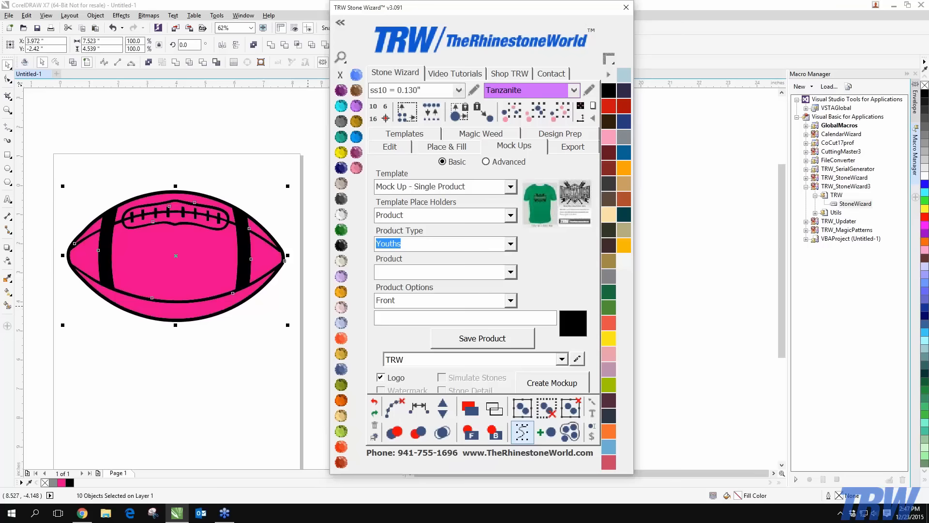
click(512, 274)
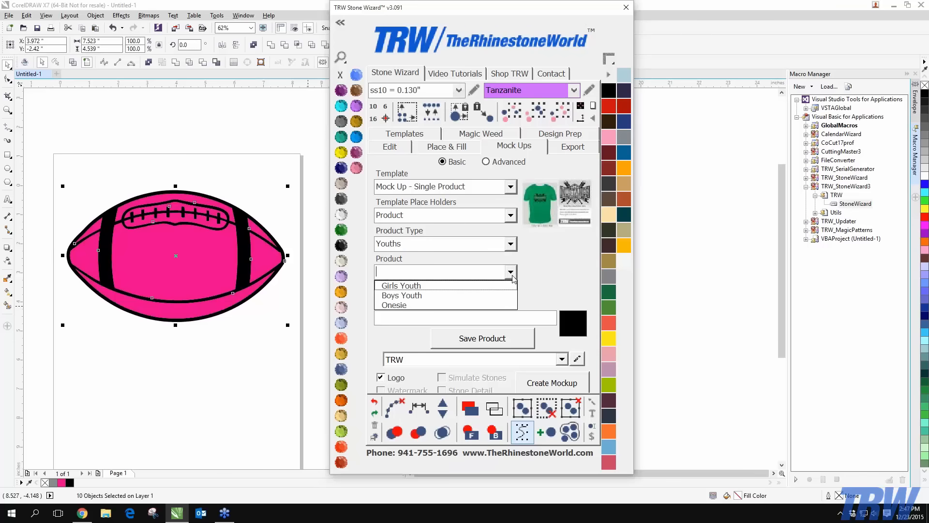
click(420, 295)
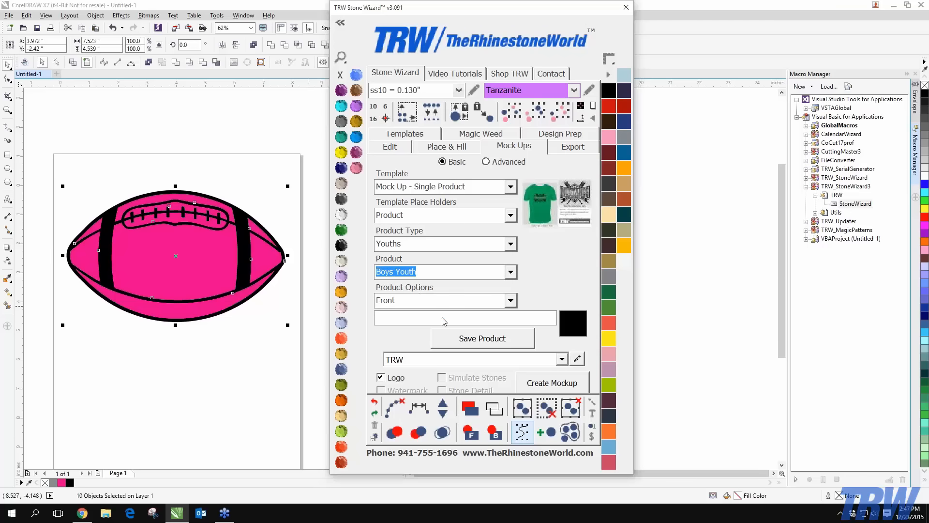
click(463, 341)
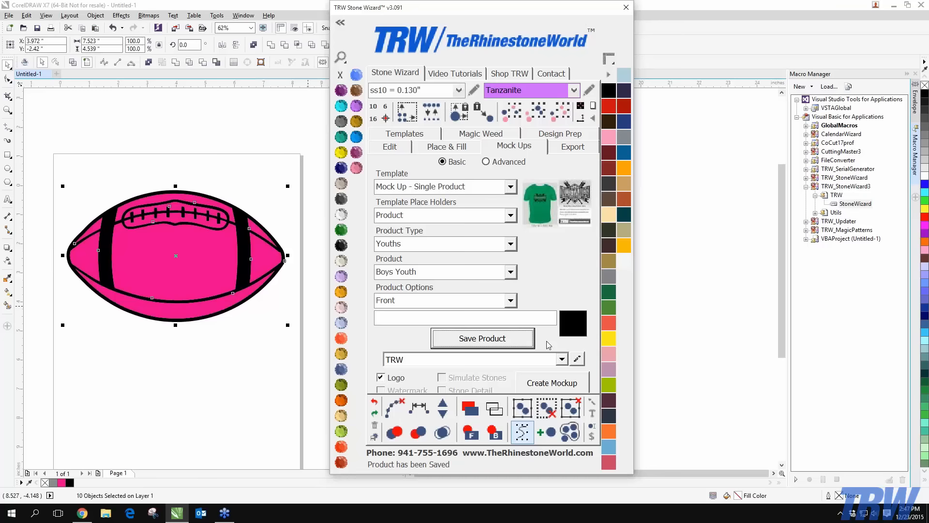
click(228, 373)
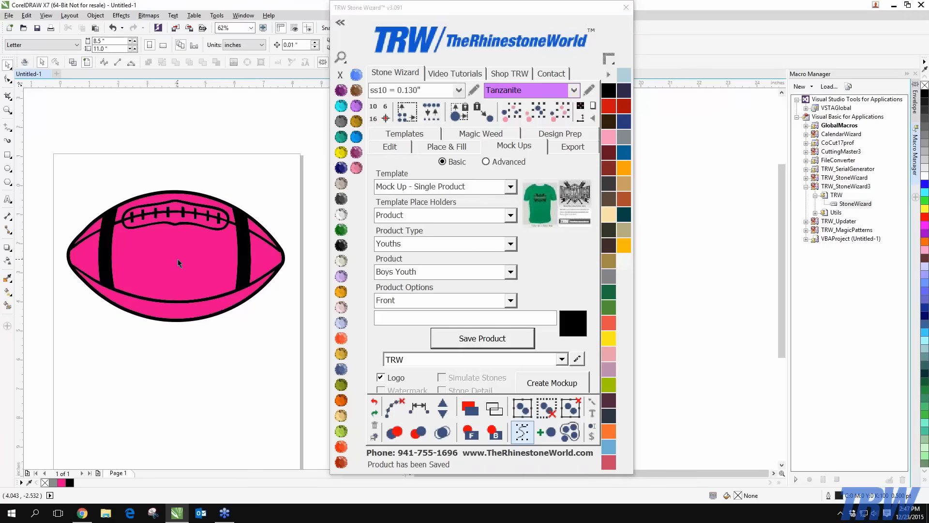
Select the football outline and browse the Electric and Fashion vinyl libraries in the wizard palette
scroll(220, 236, up, 2)
click(219, 236)
scroll(209, 236, down, 2)
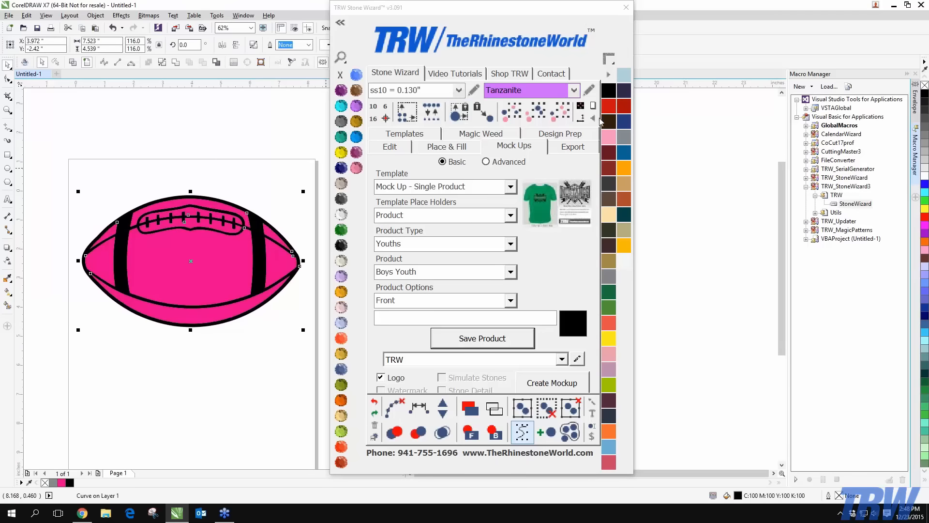
click(608, 74)
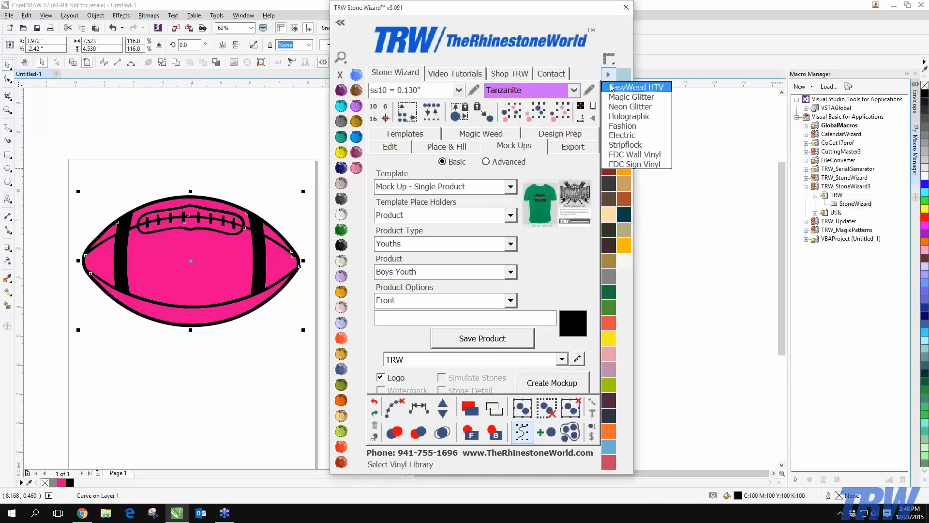
click(625, 135)
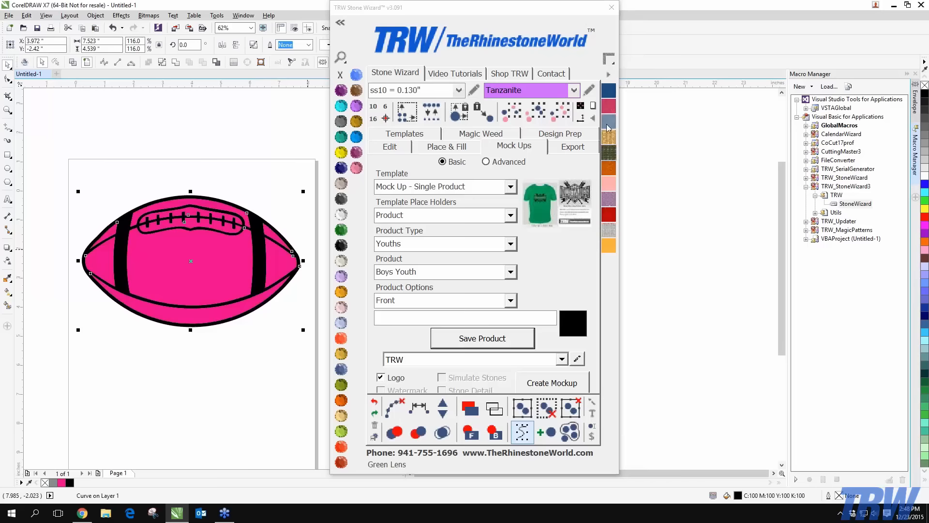
click(608, 74)
click(628, 125)
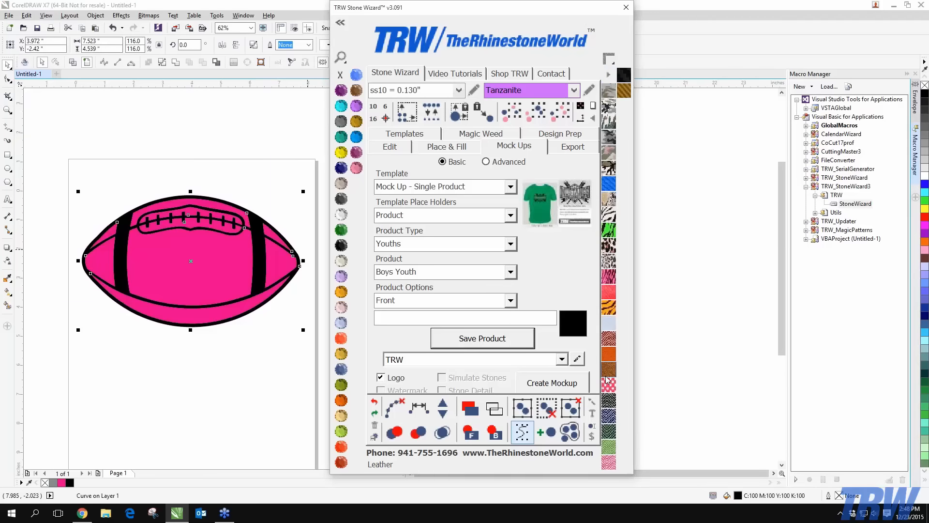
click(609, 77)
Give the football outline the Silver Lens rhinestone fill and combine its pieces into one curve
click(618, 147)
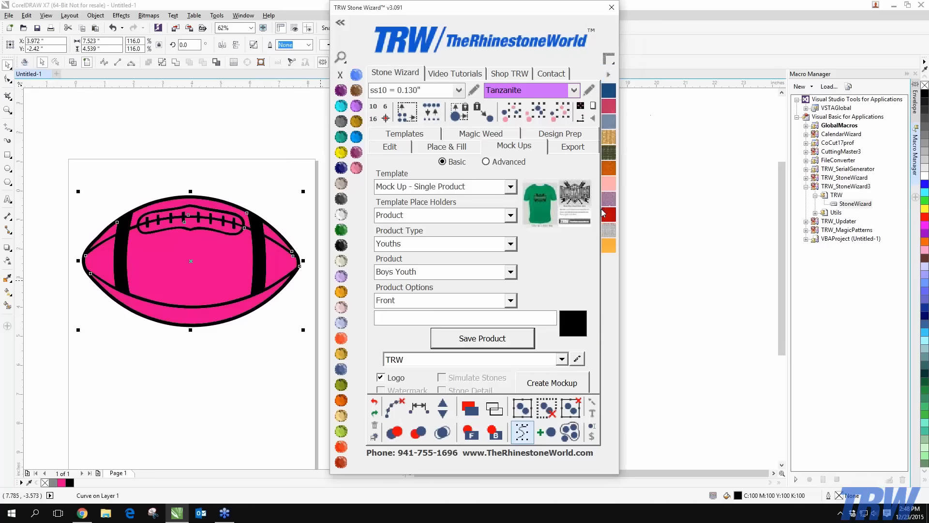
click(608, 230)
click(207, 394)
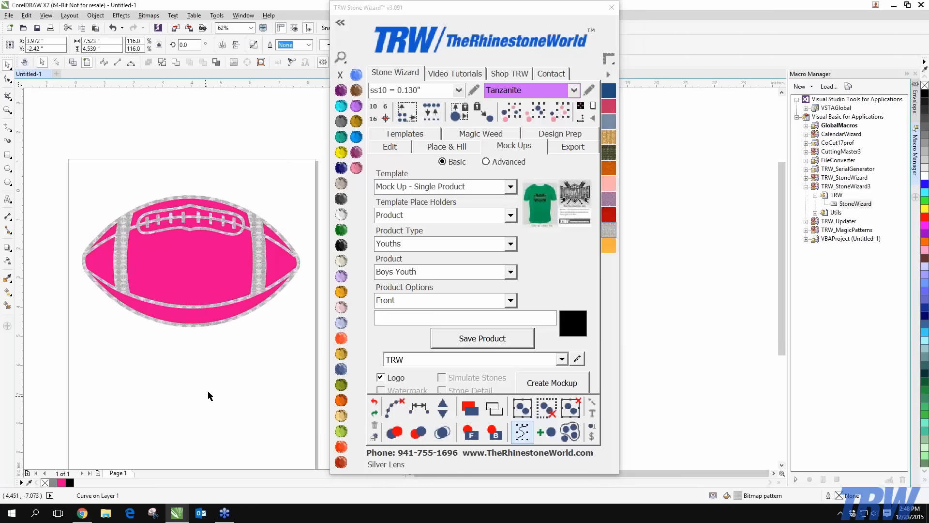
click(176, 277)
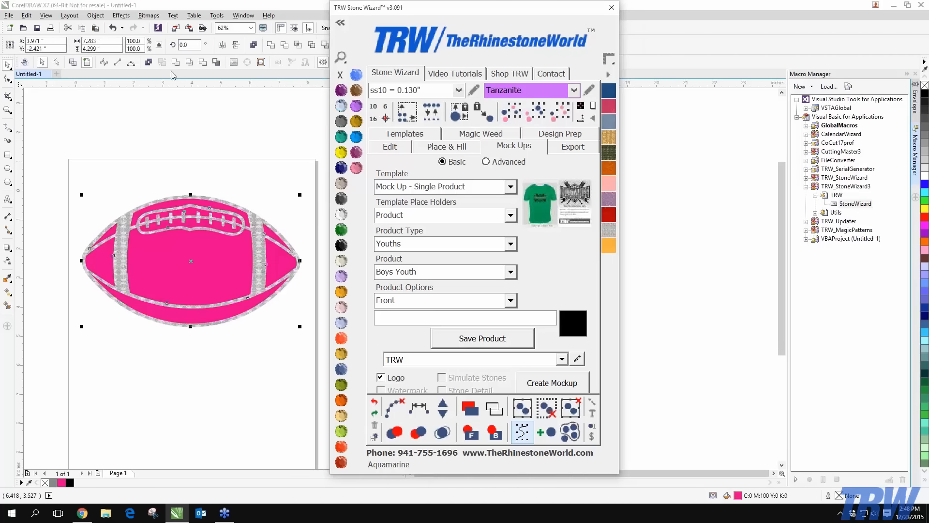
click(149, 62)
click(184, 146)
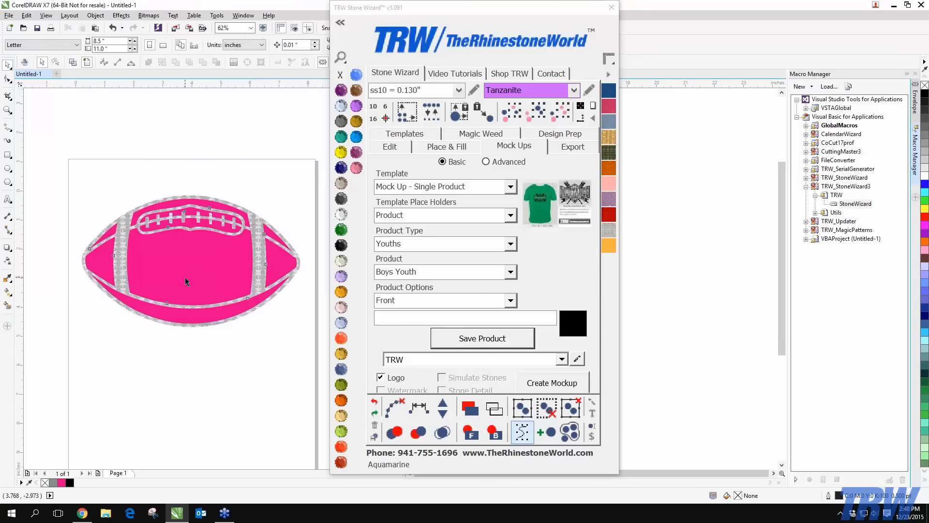
Apply the Leather texture from the Fashion library to the football's pink body
mouse_move(186, 281)
mouse_down()
mouse_move(205, 233)
mouse_move(188, 274)
mouse_up()
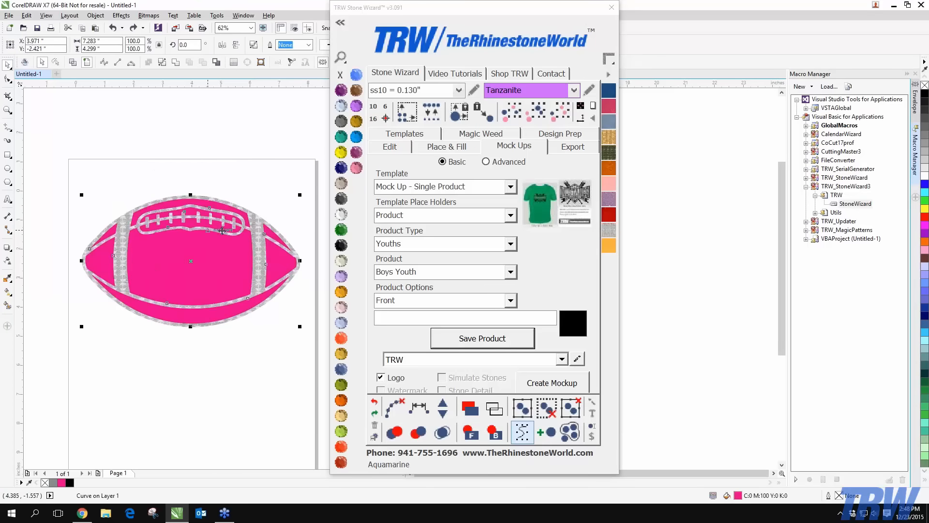
click(608, 74)
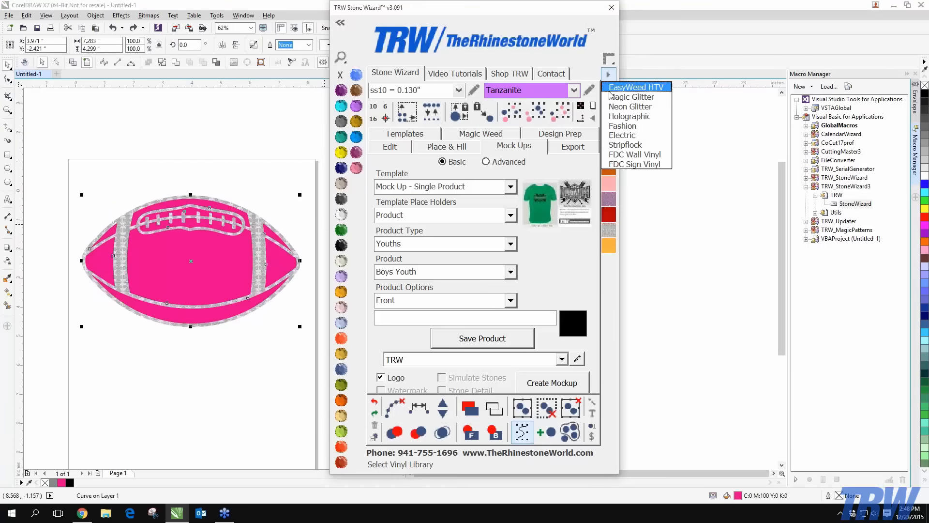
click(618, 126)
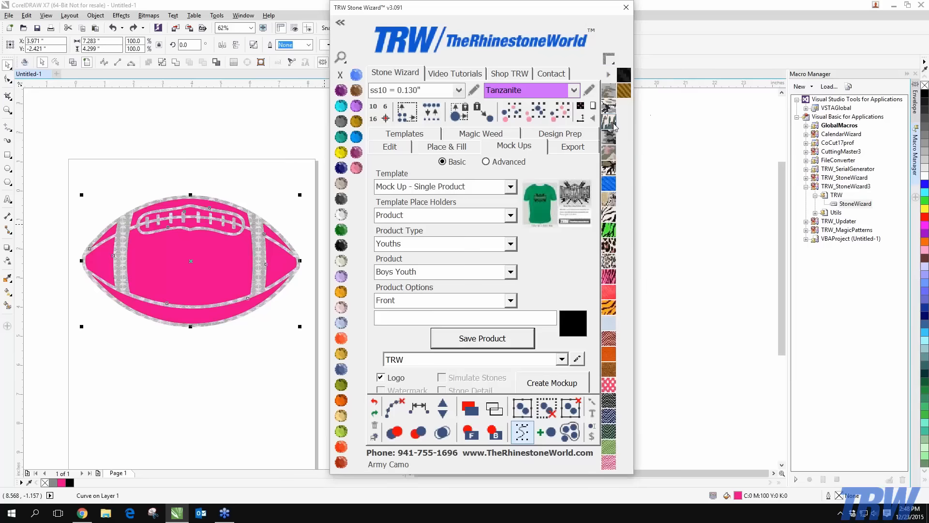
click(608, 369)
click(286, 341)
Select both football objects and move the football higher on the page
scroll(236, 248, up, 1)
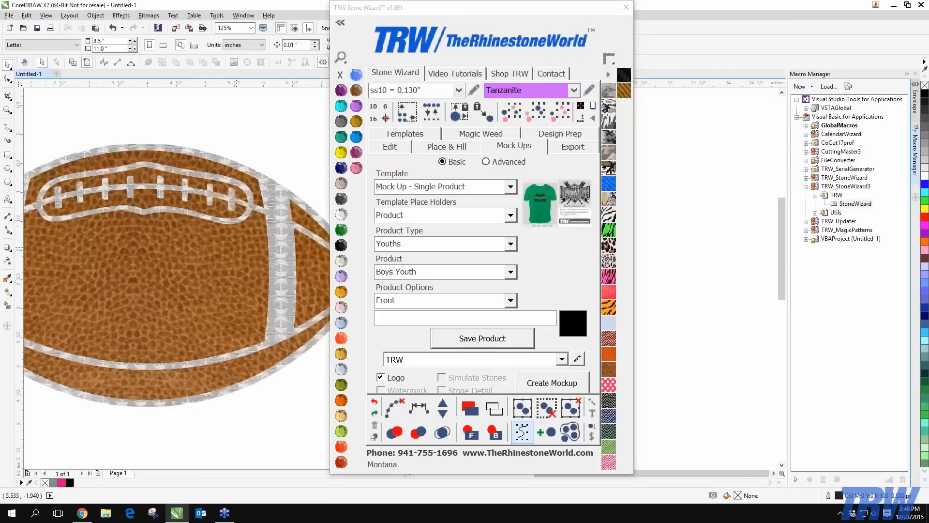
scroll(173, 242, down, 1)
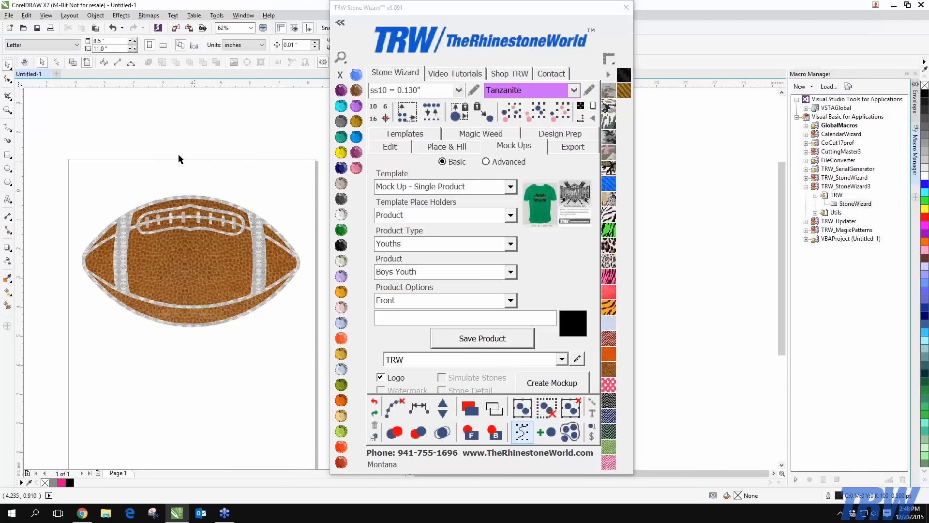
scroll(243, 233, up, 2)
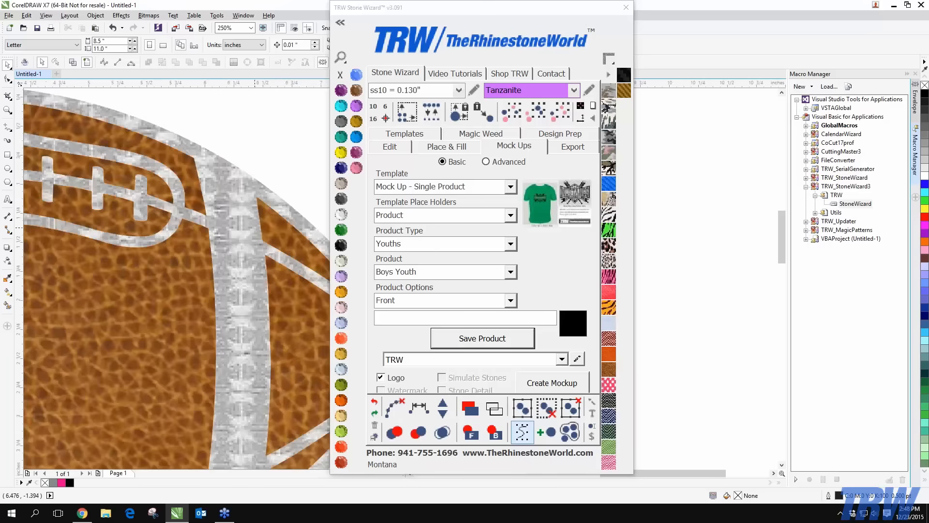
scroll(236, 197, down, 1)
scroll(236, 197, down, 1)
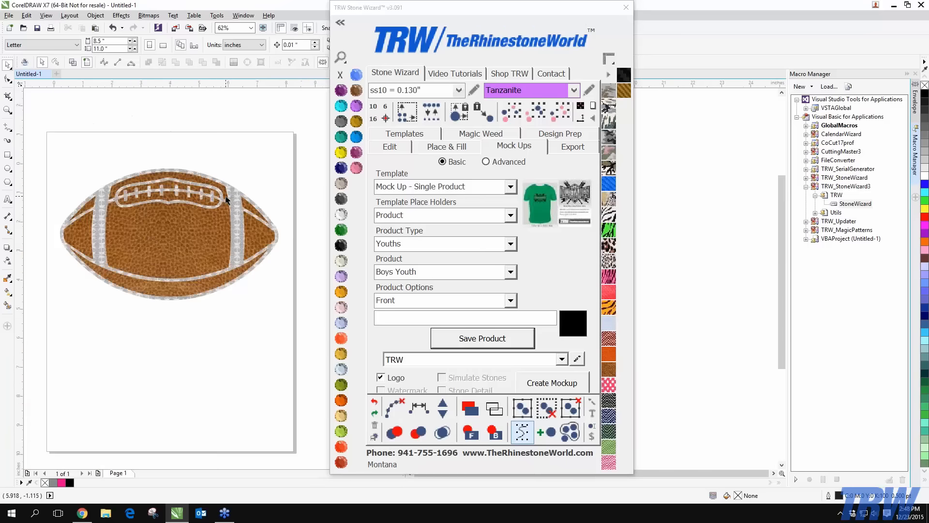
drag(39, 140, 321, 328)
drag(172, 241, 177, 210)
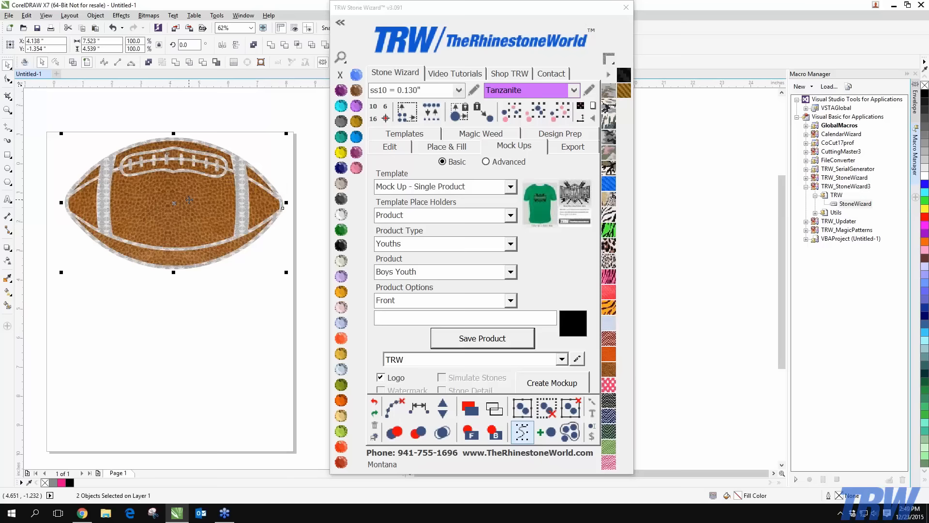
Switch the place holder to Design, save the football as the design, and create the mockup
click(511, 216)
click(415, 239)
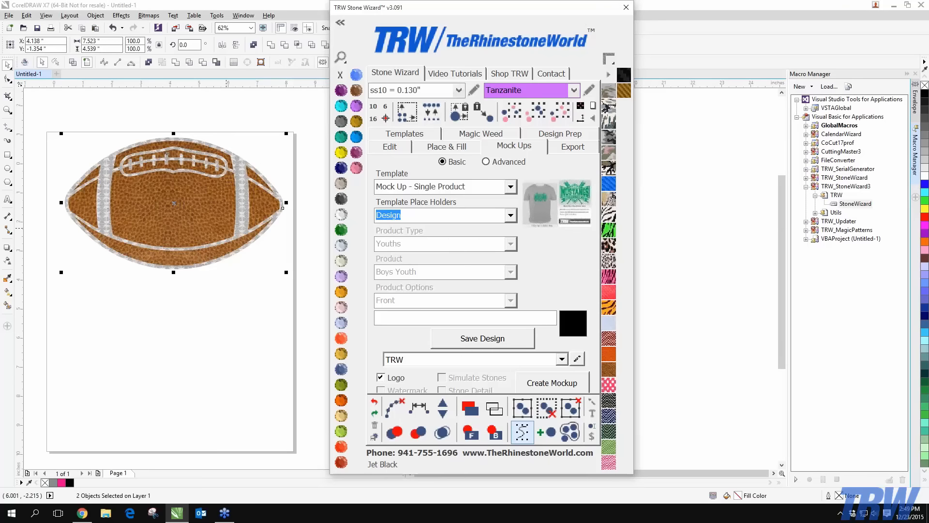
click(486, 341)
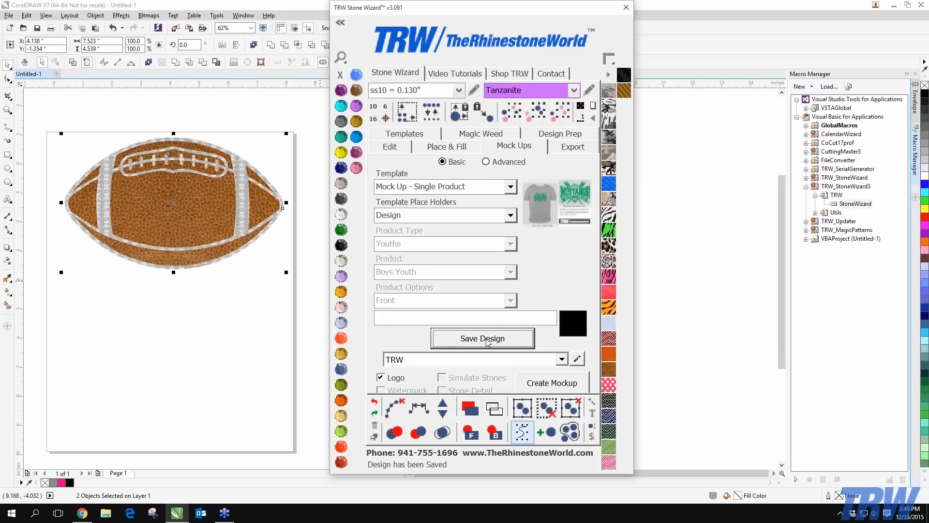
click(558, 384)
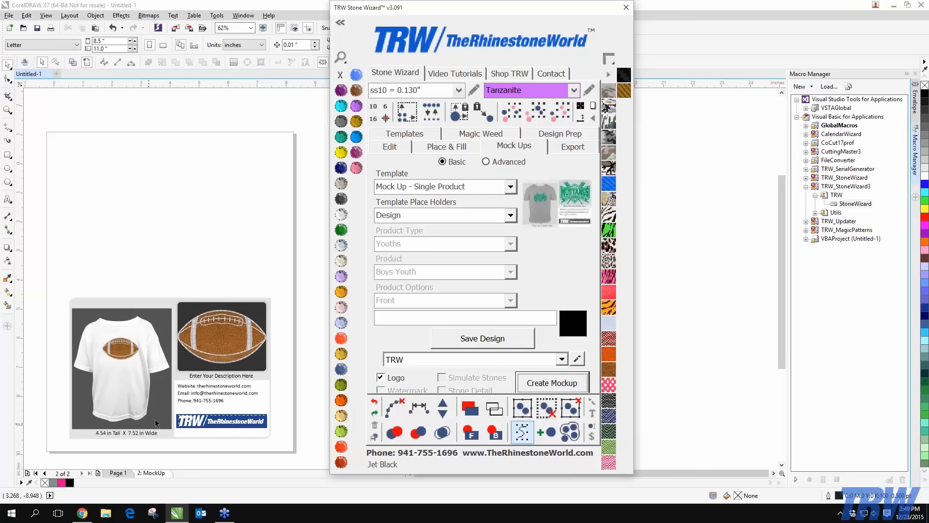
Move the Stone Wizard window aside and zoom in and out to inspect the shirt mockup
scroll(96, 462, up, 2)
scroll(123, 440, up, 1)
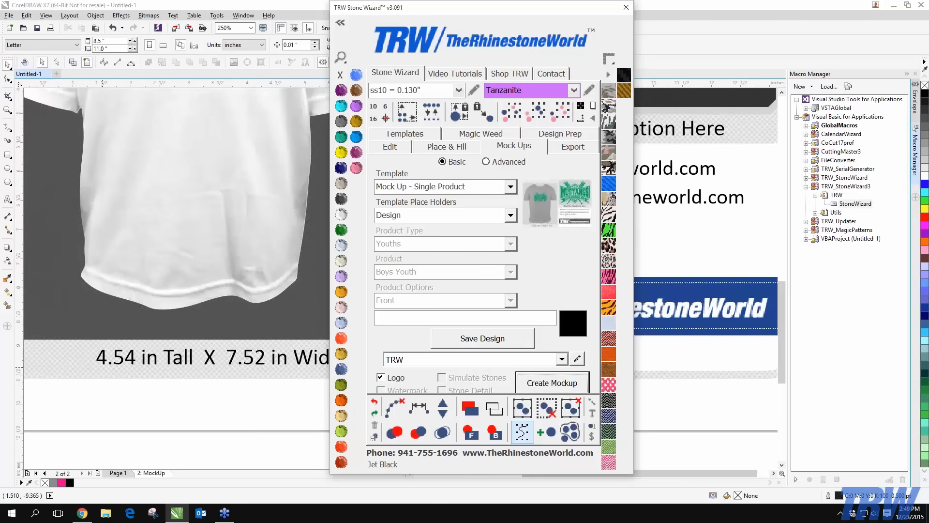
scroll(115, 382, down, 2)
scroll(235, 314, up, 2)
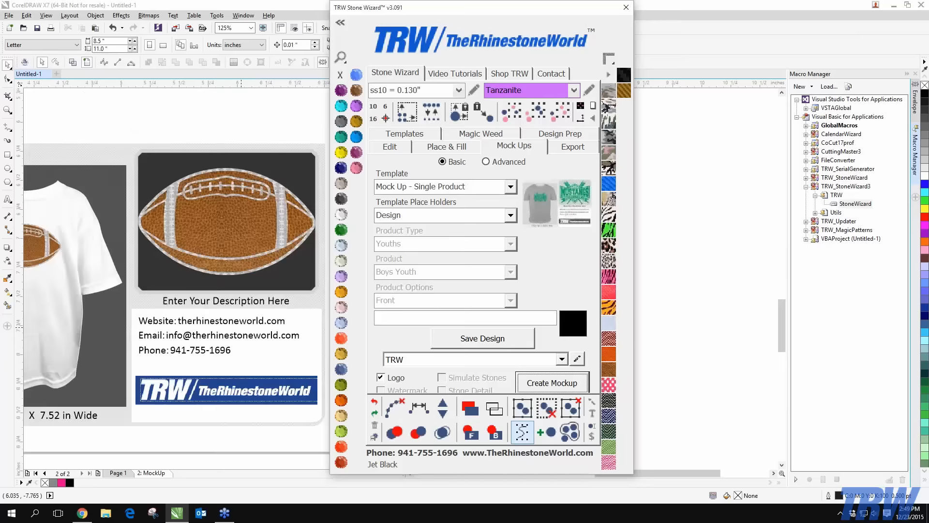
drag(530, 10, 721, 23)
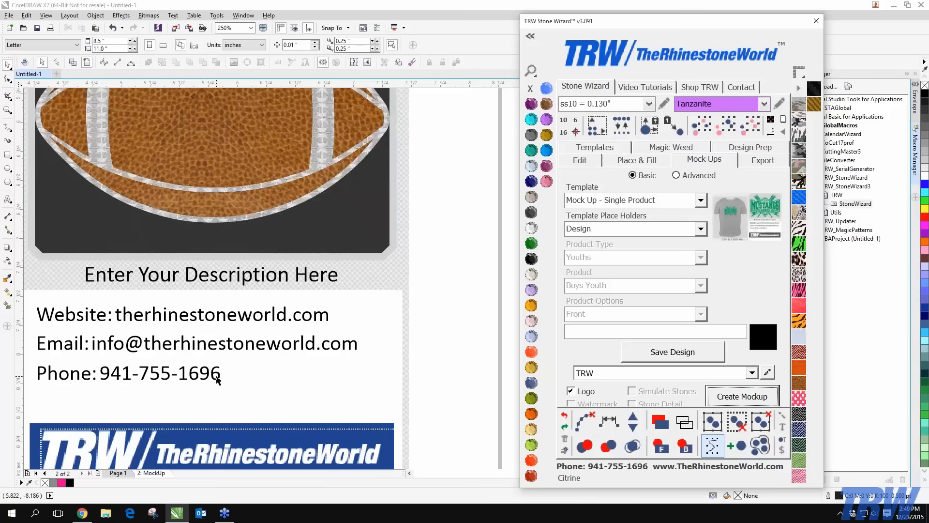
scroll(217, 380, down, 2)
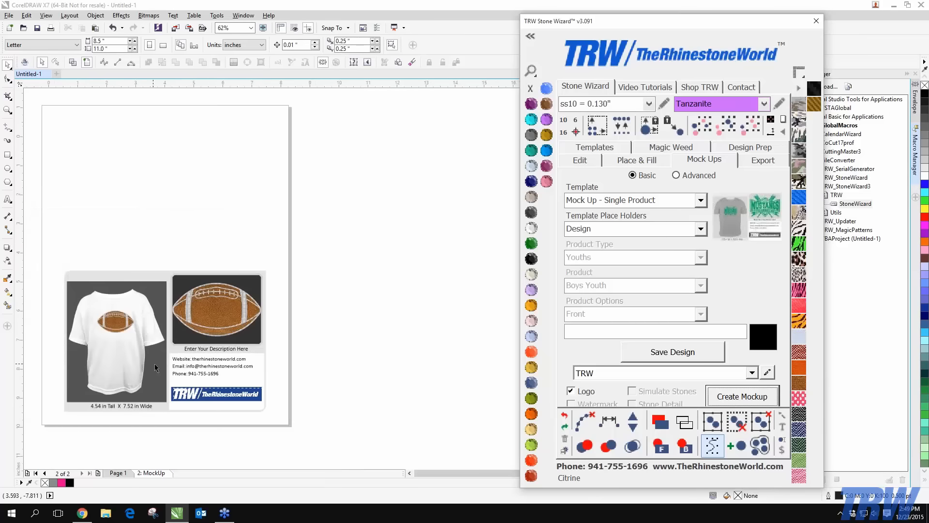
scroll(148, 360, up, 1)
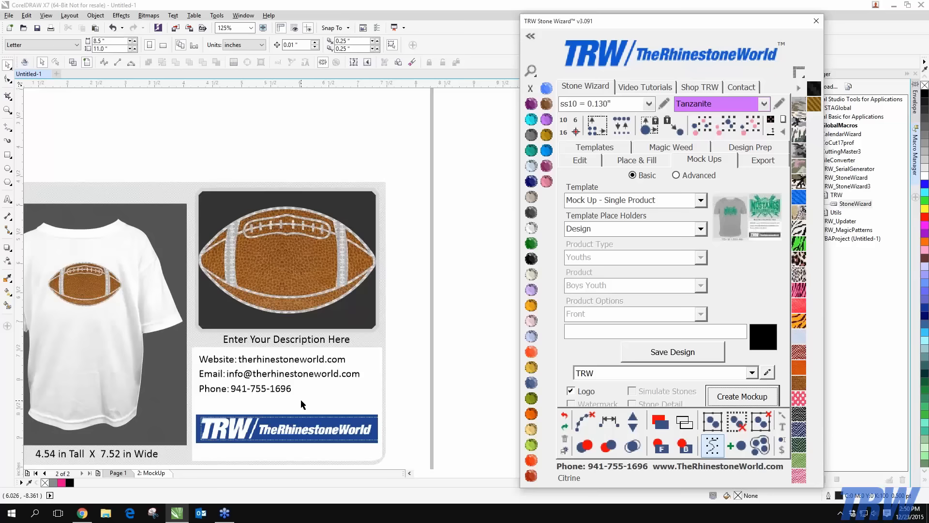
scroll(301, 404, down, 1)
scroll(208, 379, up, 2)
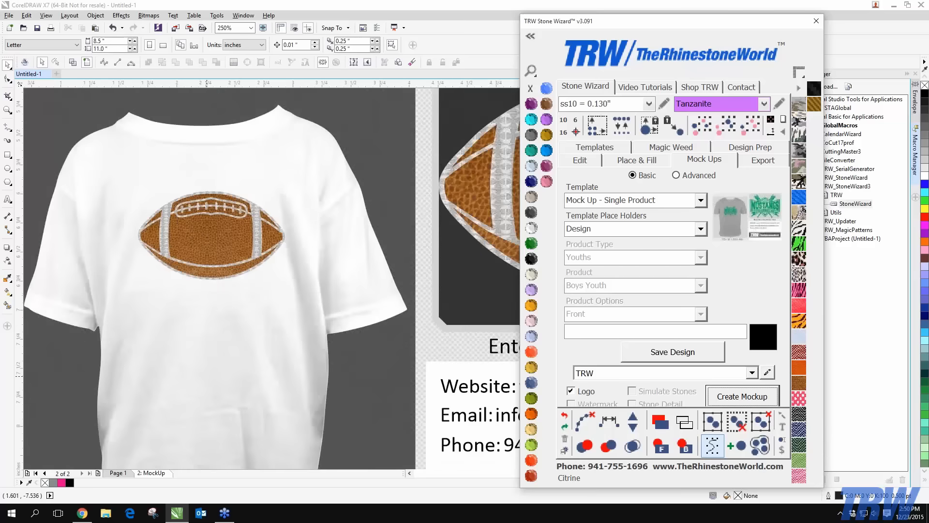
scroll(207, 374, down, 1)
Colour the mockup shirt Emerald green
scroll(267, 343, up, 1)
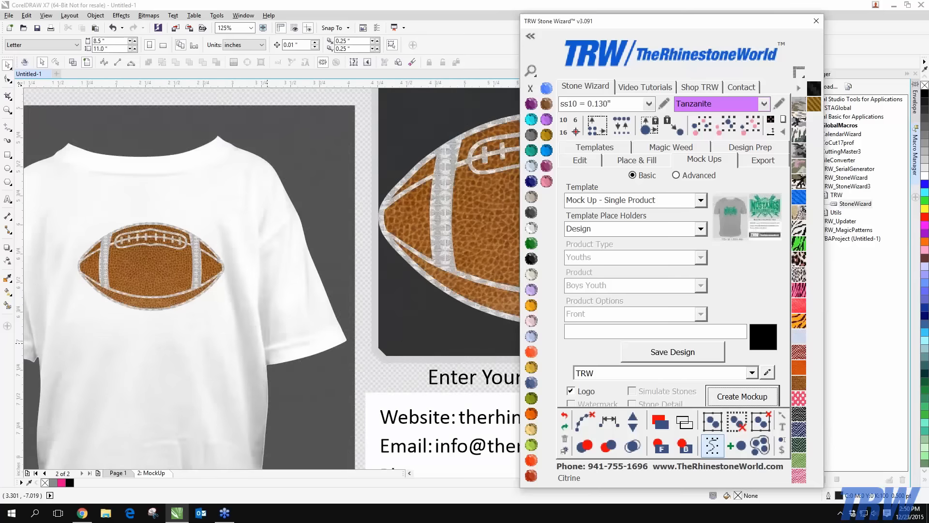
click(267, 321)
click(531, 243)
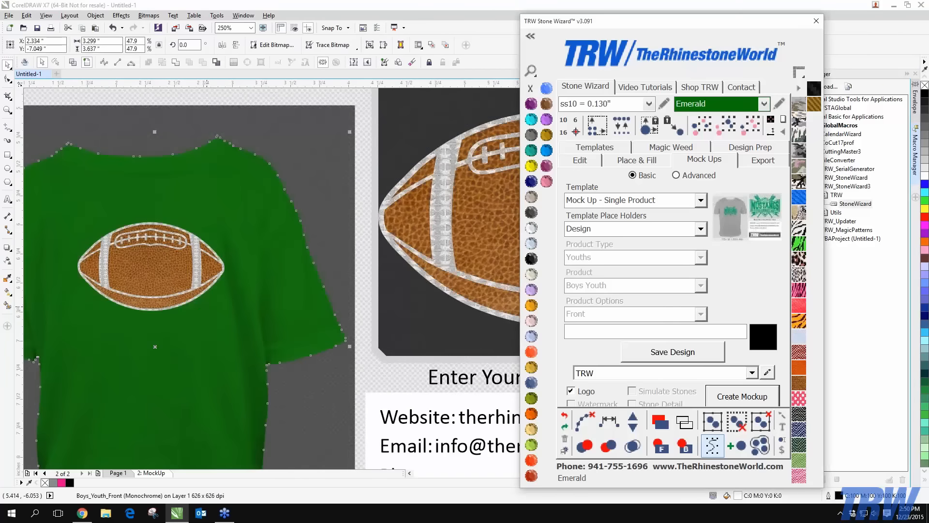
scroll(203, 308, down, 2)
scroll(229, 288, up, 2)
Make the mockup's background pattern Jet Black
click(277, 211)
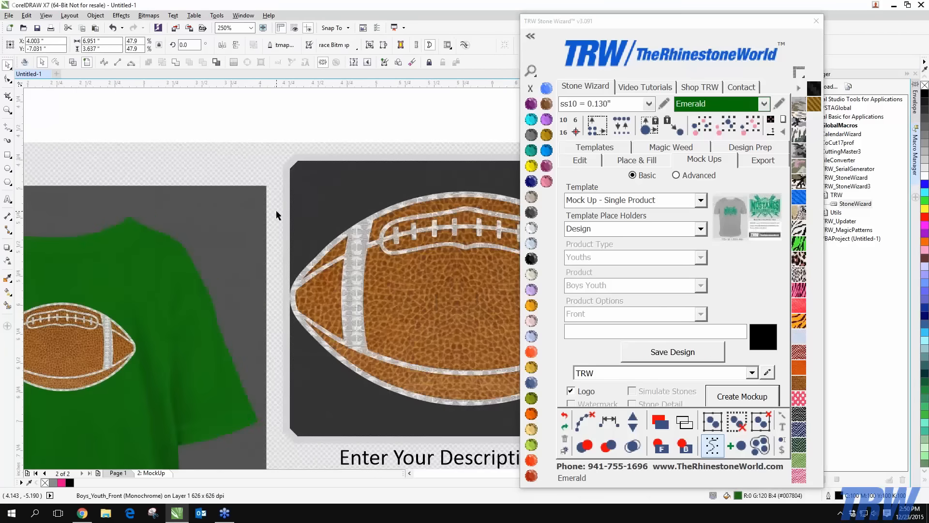
click(532, 258)
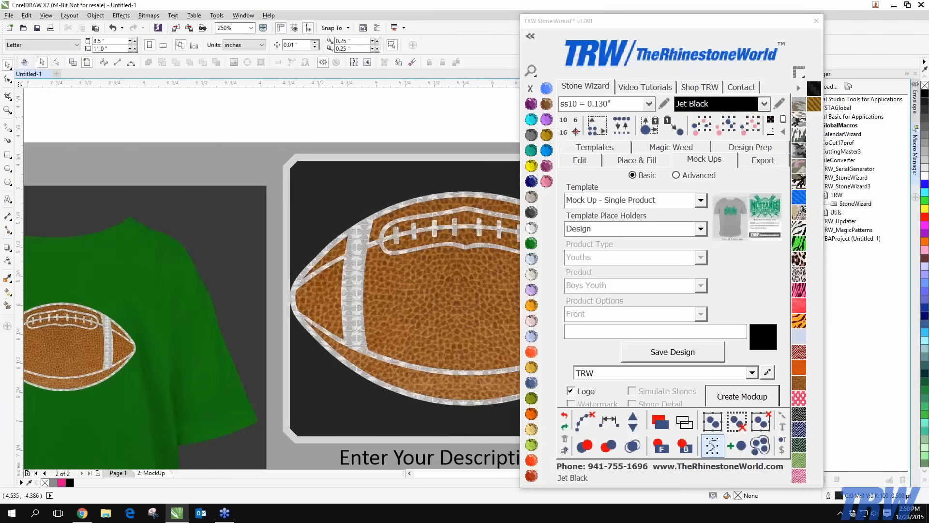
scroll(319, 153, down, 2)
scroll(152, 179, up, 2)
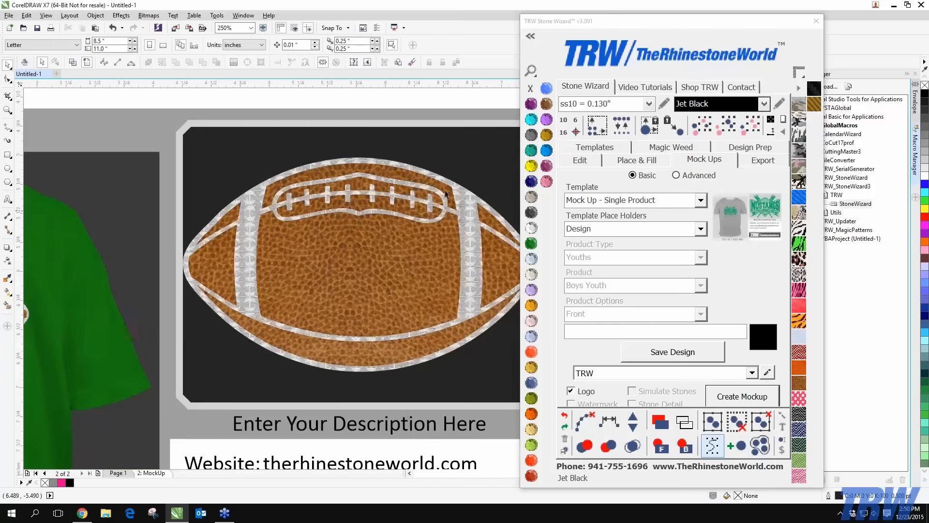
Make the panel behind the football Cobalt blue, then select all mockup objects
click(251, 147)
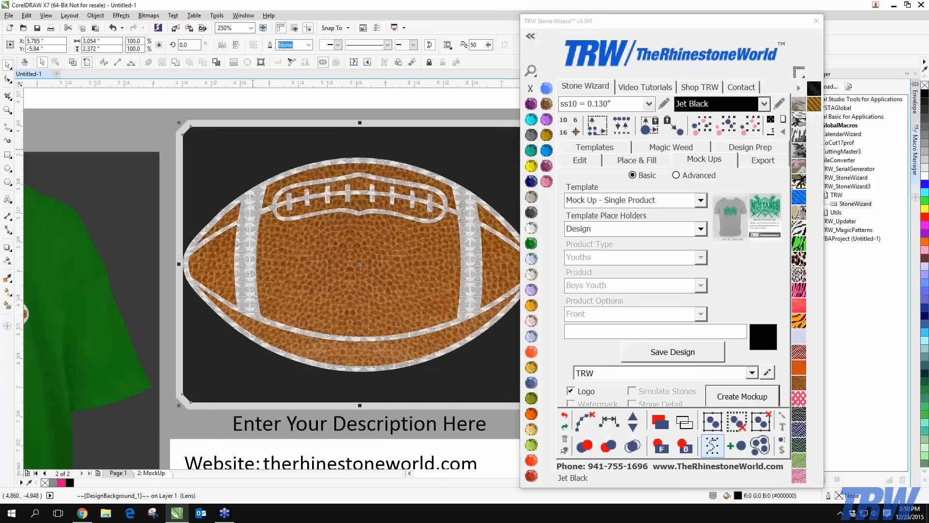
click(531, 180)
scroll(184, 303, down, 4)
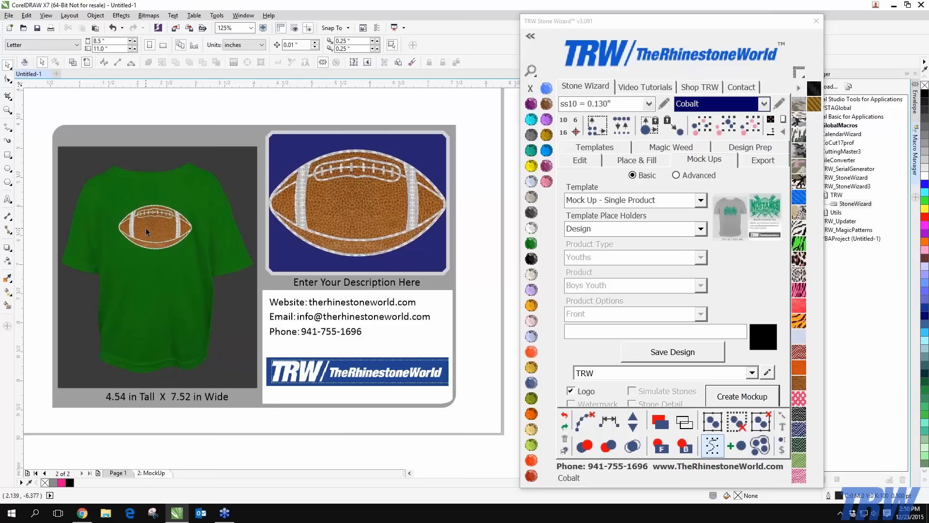
scroll(146, 228, up, 1)
scroll(146, 227, down, 1)
scroll(289, 175, down, 2)
drag(138, 134, 420, 325)
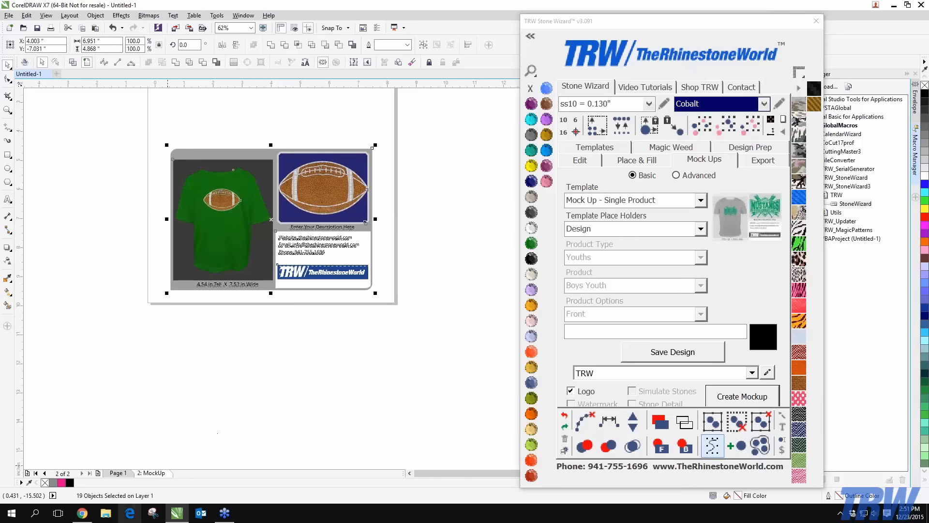
Delete the 2: MockUp page, toggle the wizard to Advanced and back to Basic, and select the football
right_click(163, 473)
click(189, 451)
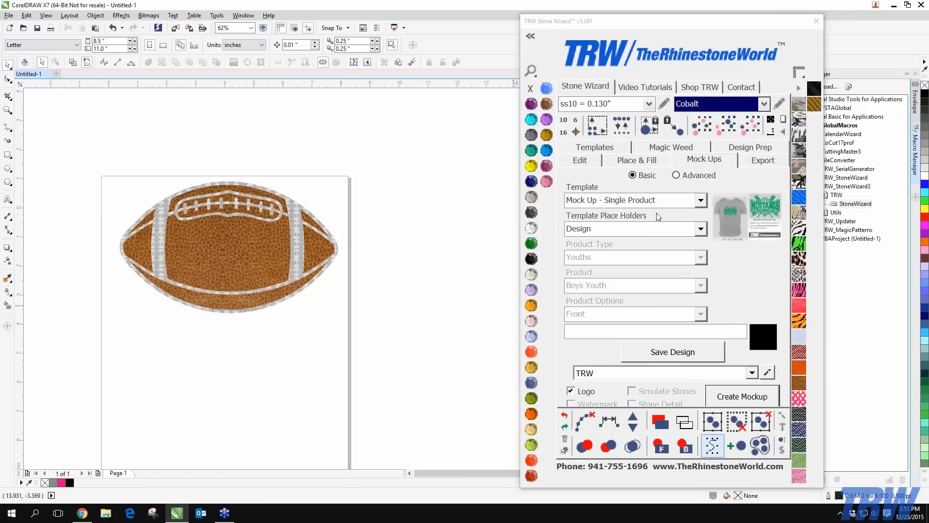
click(698, 178)
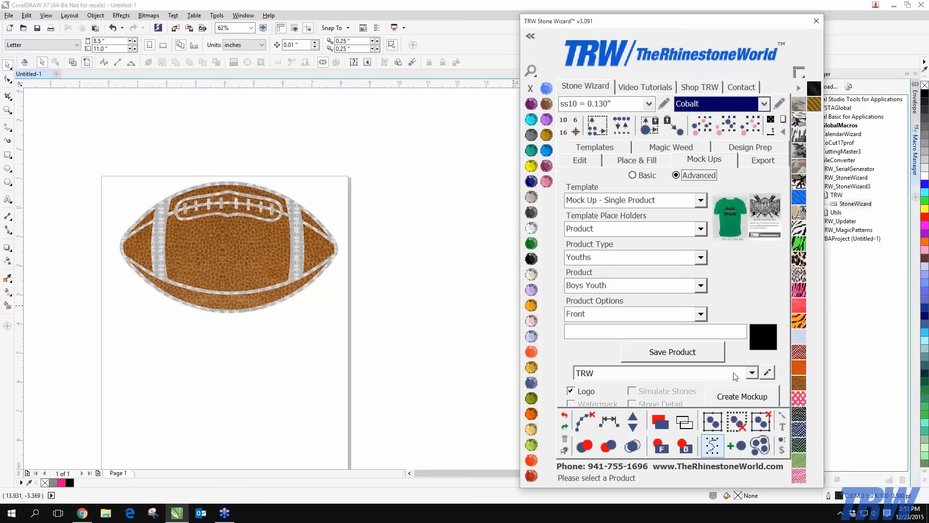
click(647, 175)
drag(111, 169, 393, 348)
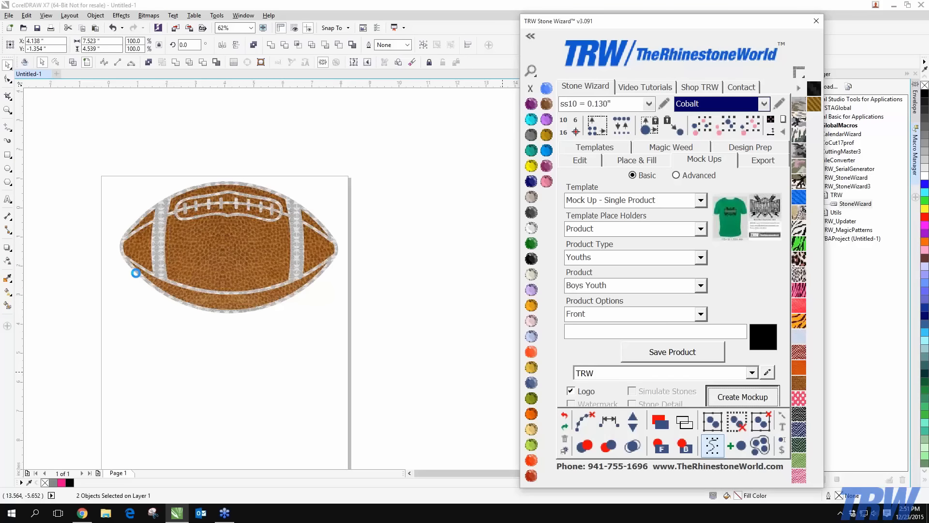
Replace the 'Enter Your Description Here' text with 'football'
scroll(187, 289, down, 1)
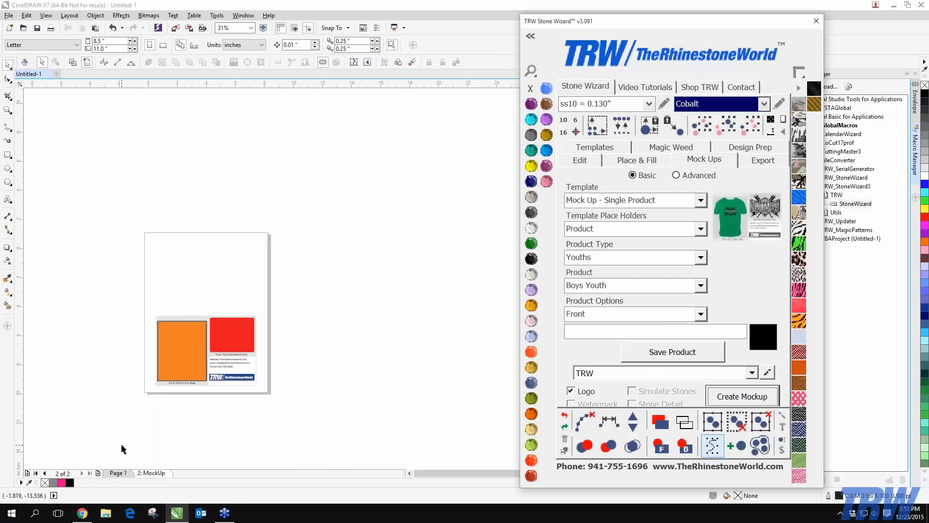
scroll(181, 404, up, 2)
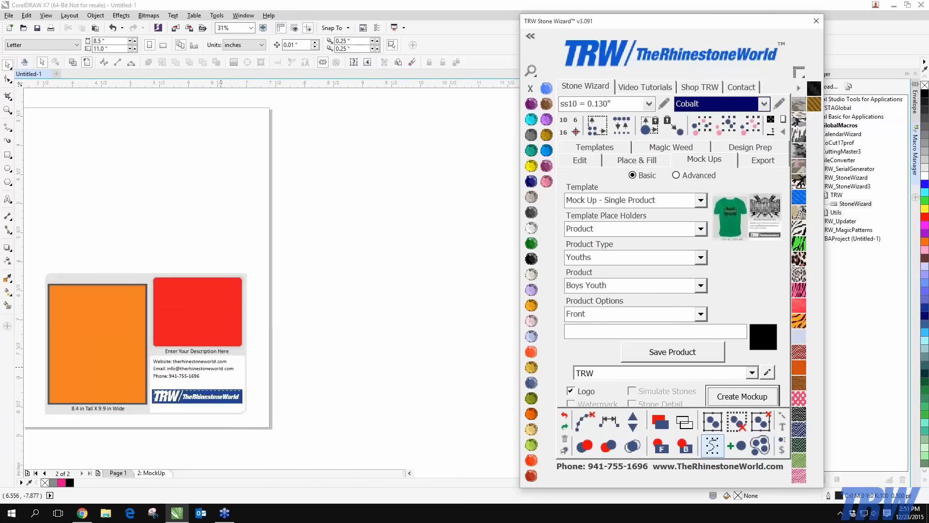
scroll(219, 344, up, 2)
click(259, 317)
scroll(259, 318, down, 1)
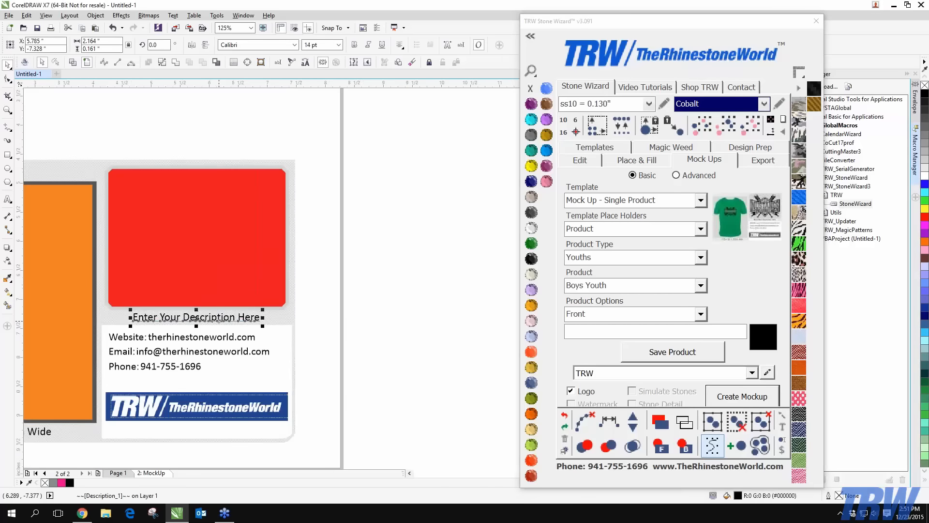
scroll(230, 321, up, 1)
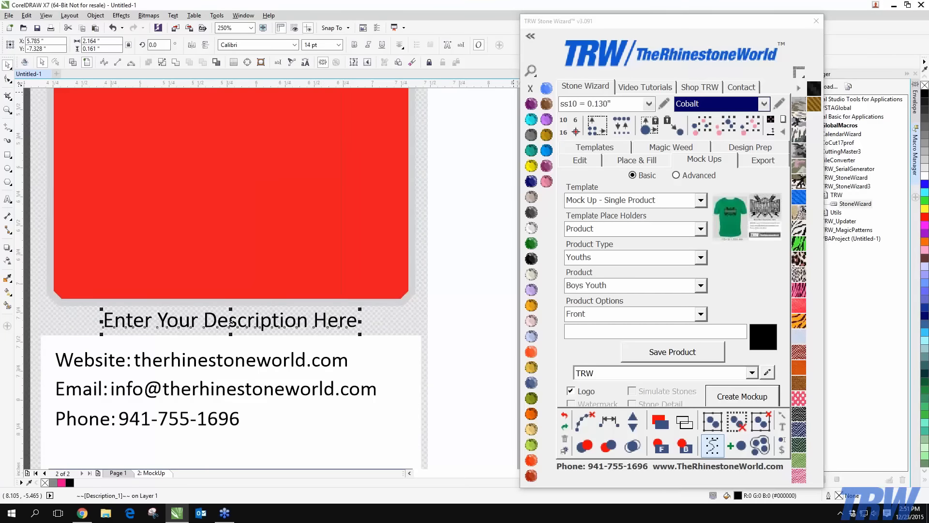
click(290, 63)
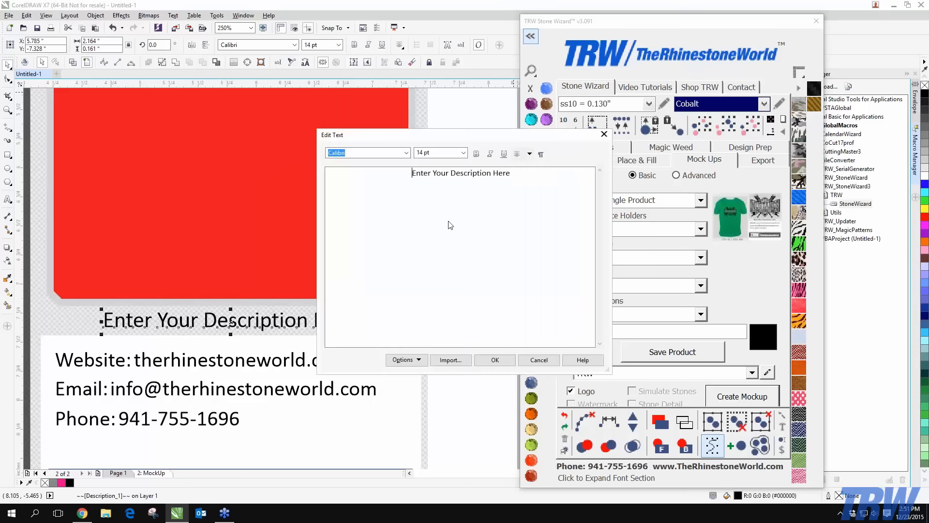
key(ctrl+a)
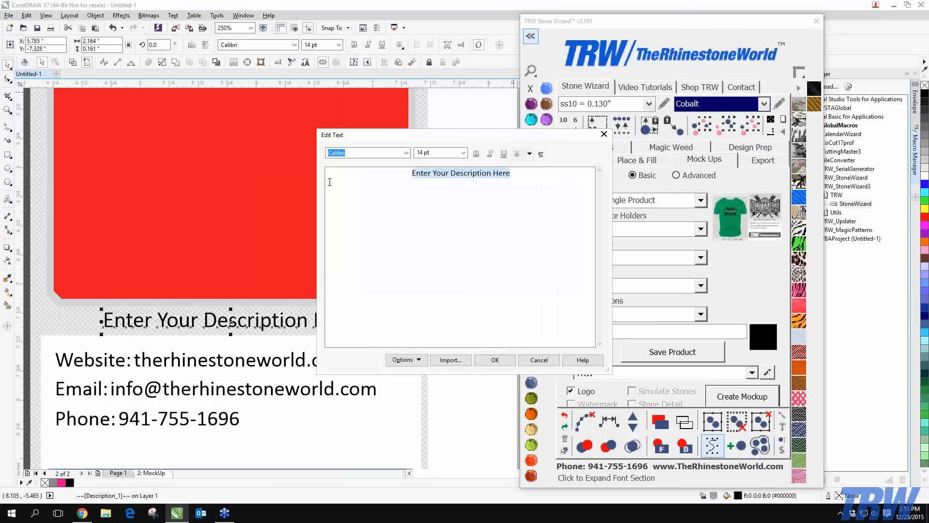
text(footba)
key(Menu)
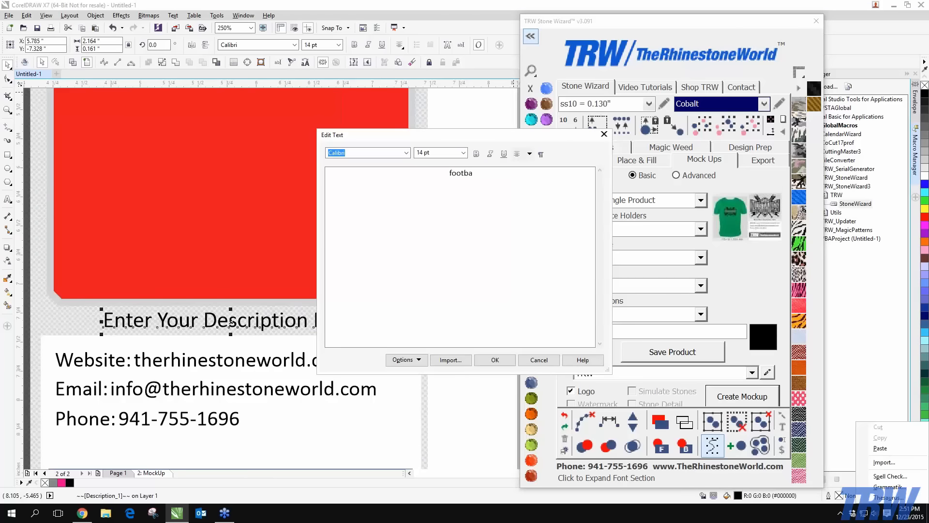
click(481, 176)
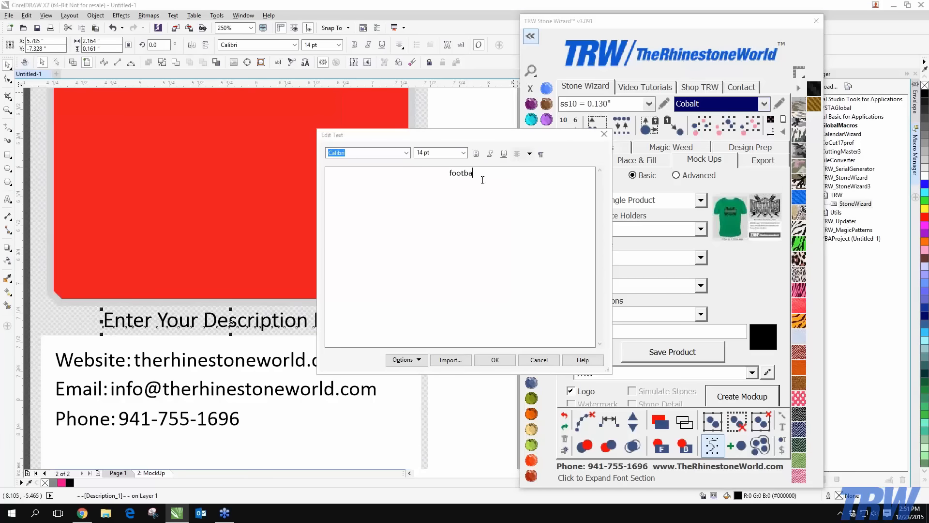
text(ll)
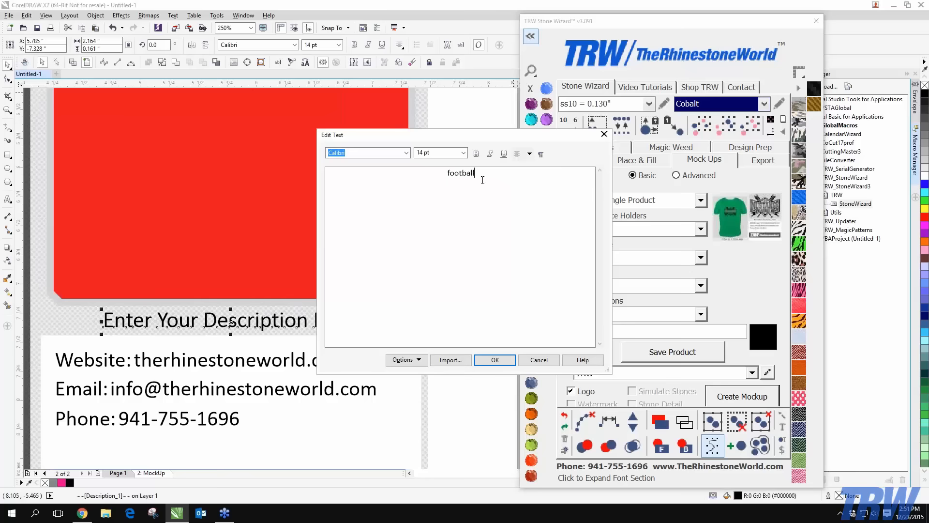
click(494, 360)
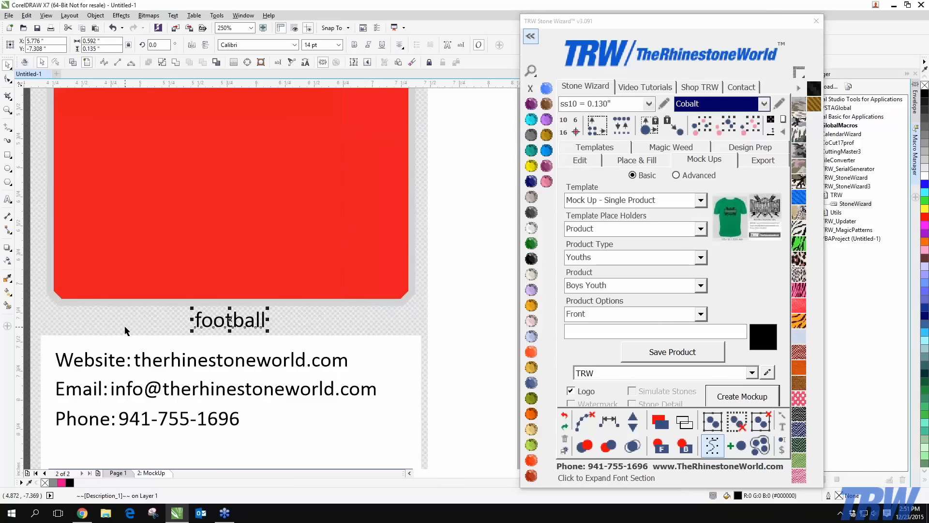
Keep Product as the template placeholder and delete the 2: MockUp page
scroll(122, 304, down, 2)
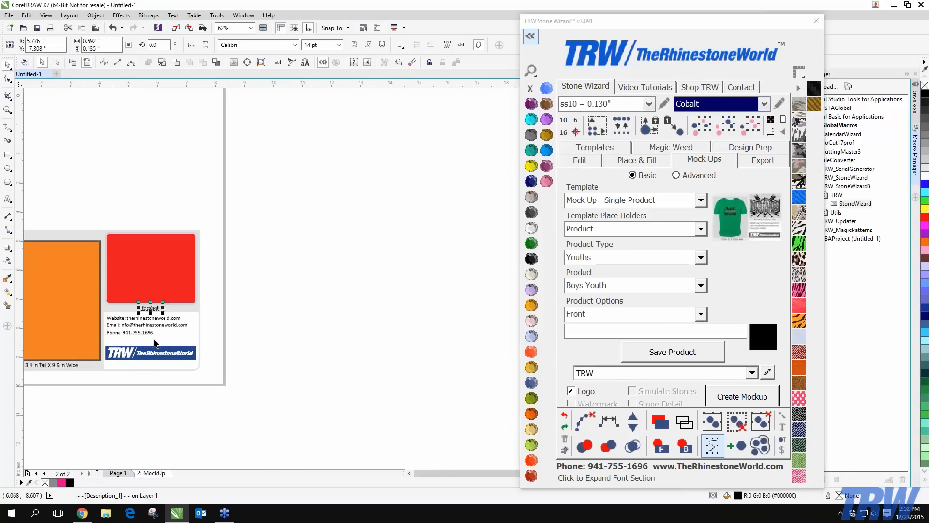
scroll(54, 370, up, 2)
click(384, 224)
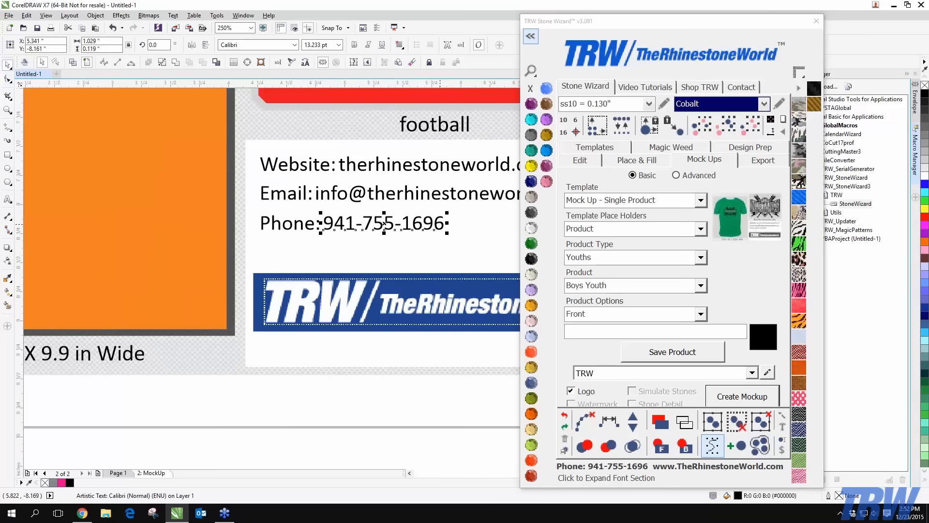
click(701, 229)
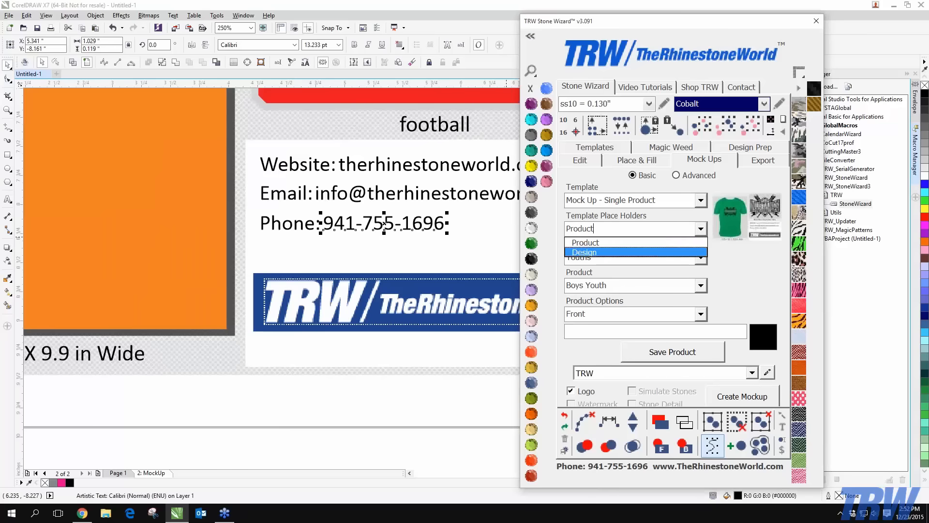
click(595, 241)
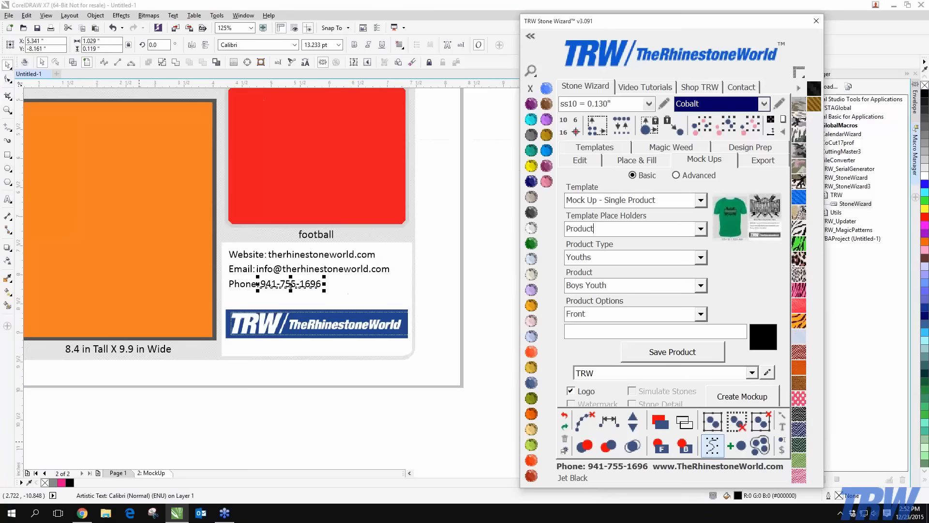
right_click(163, 473)
click(196, 446)
Marquee-select the whole rhinestone football and drag it slightly lower on Page 1
scroll(199, 429, down, 2)
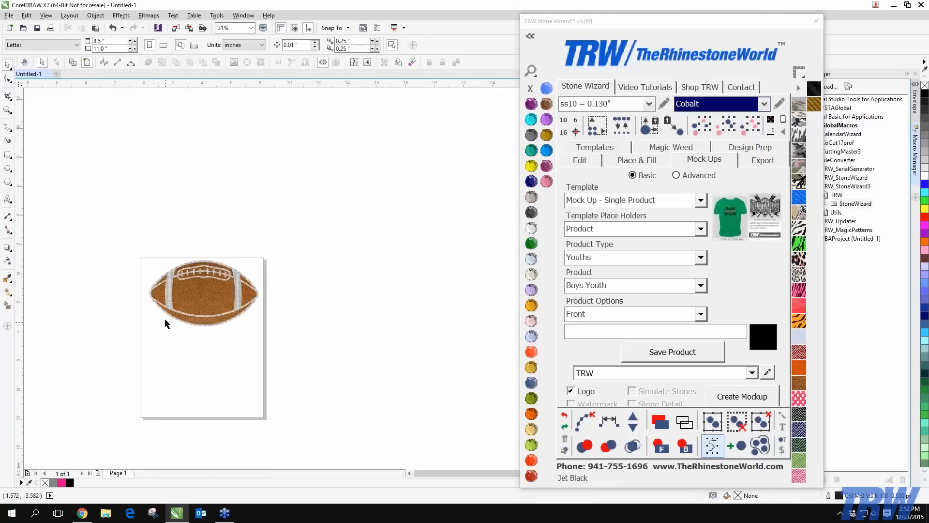
scroll(210, 310, up, 1)
drag(58, 184, 391, 419)
drag(228, 303, 226, 340)
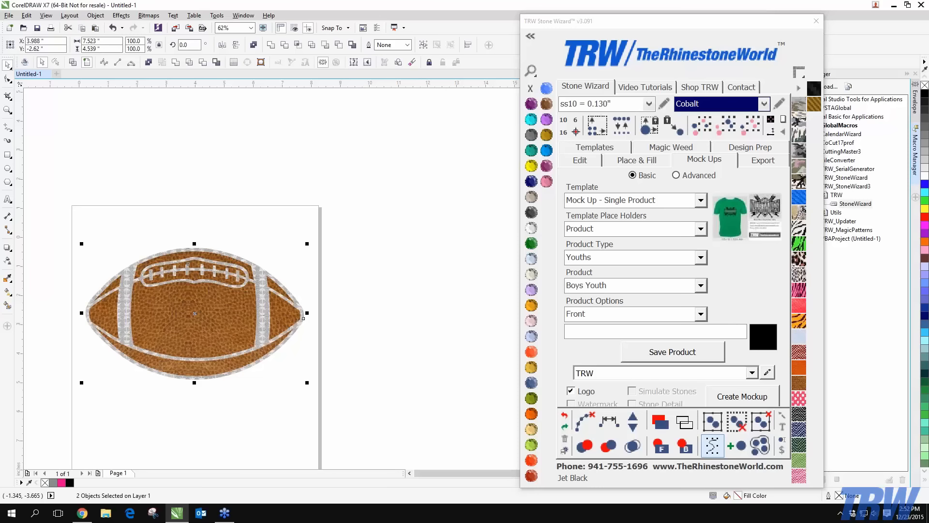
Choose Proof Sheet - 1 Shirt with a Mens Hooded Sweatshirt, Front product, and save the product
click(702, 202)
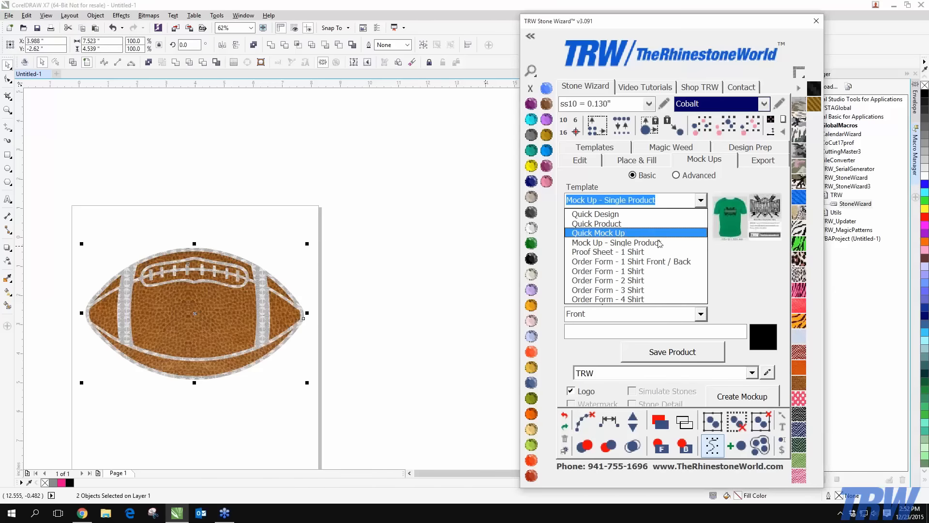
click(634, 252)
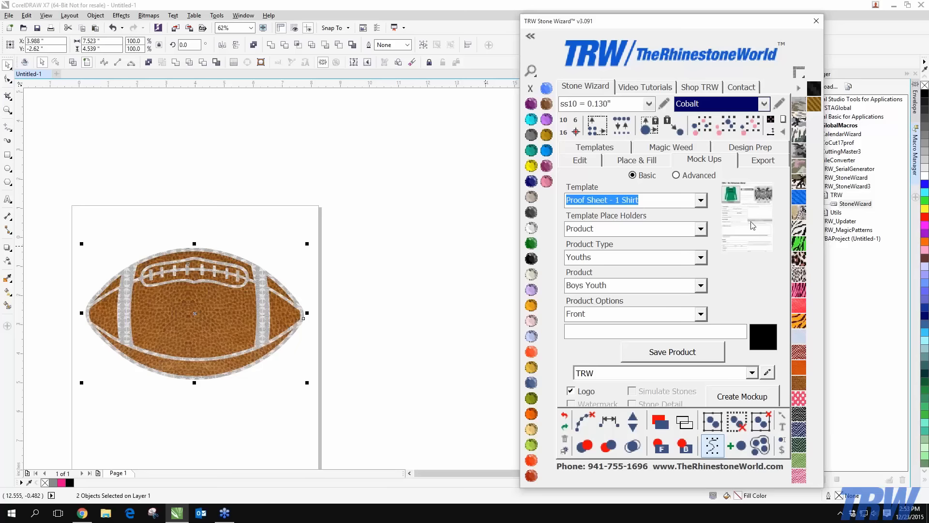
click(700, 229)
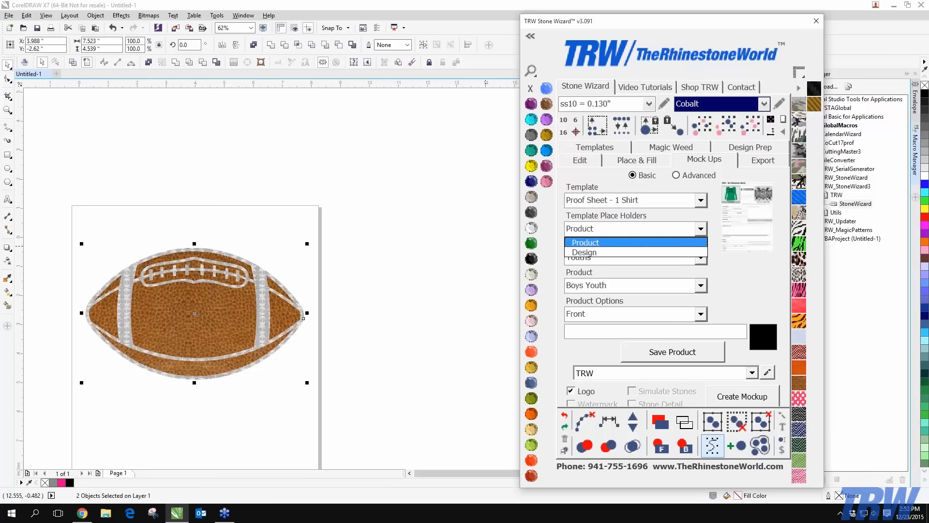
click(587, 243)
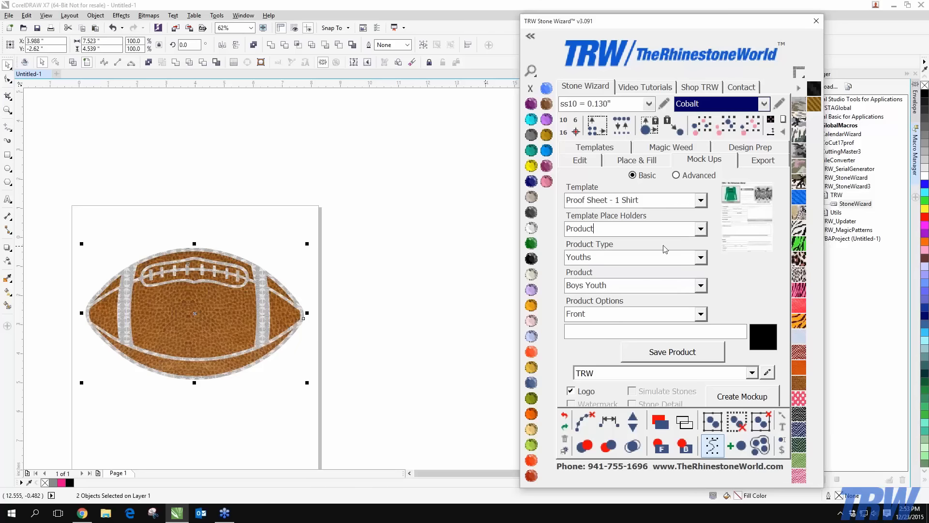
click(700, 257)
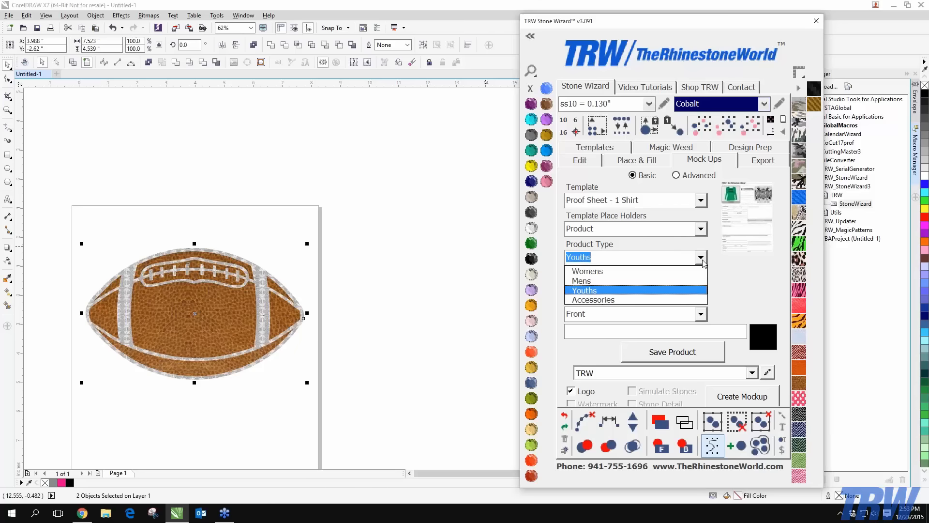
click(602, 281)
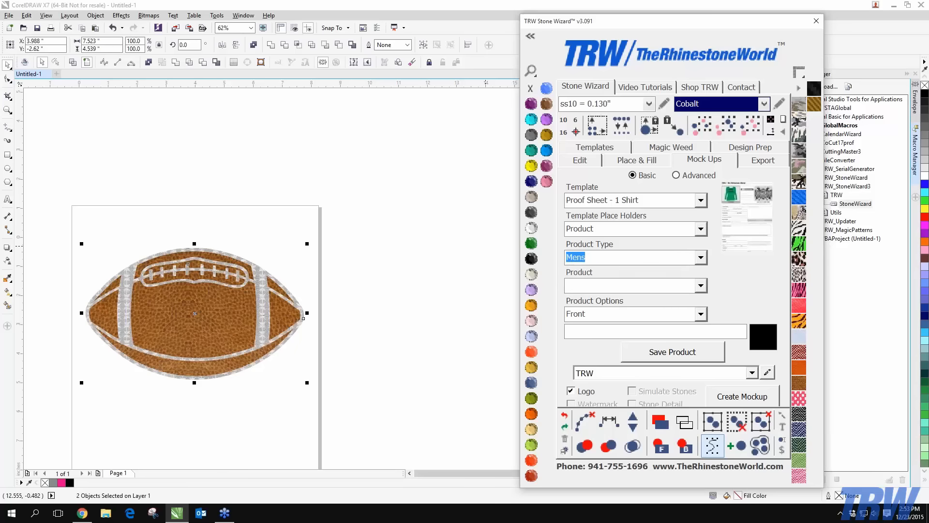
click(702, 287)
click(604, 318)
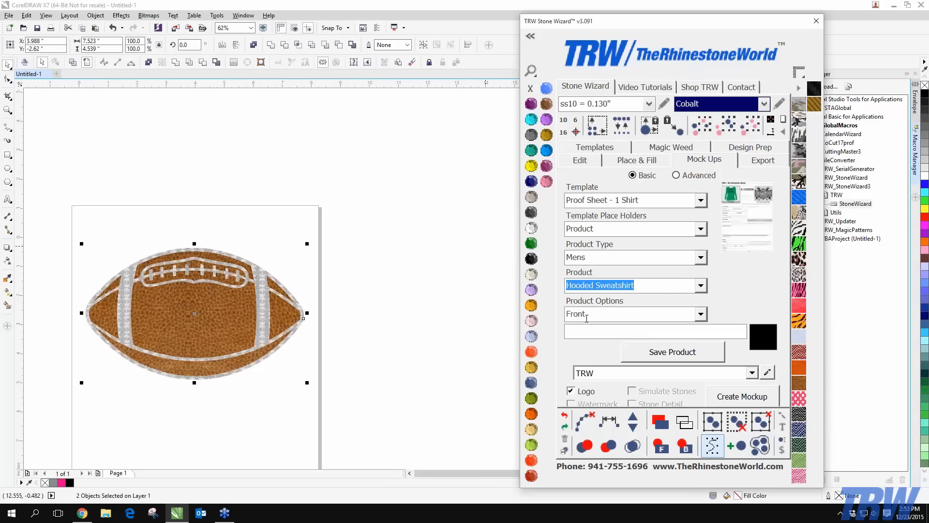
click(699, 316)
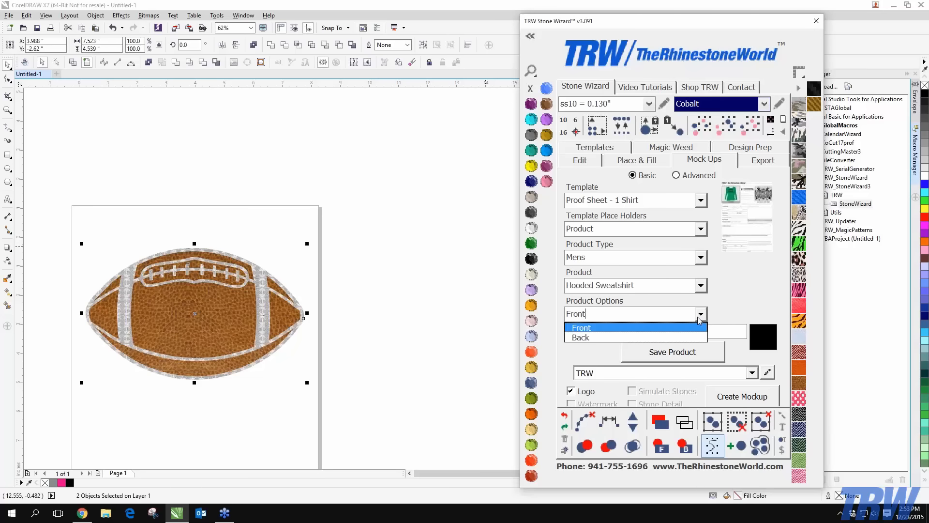
click(698, 317)
click(677, 356)
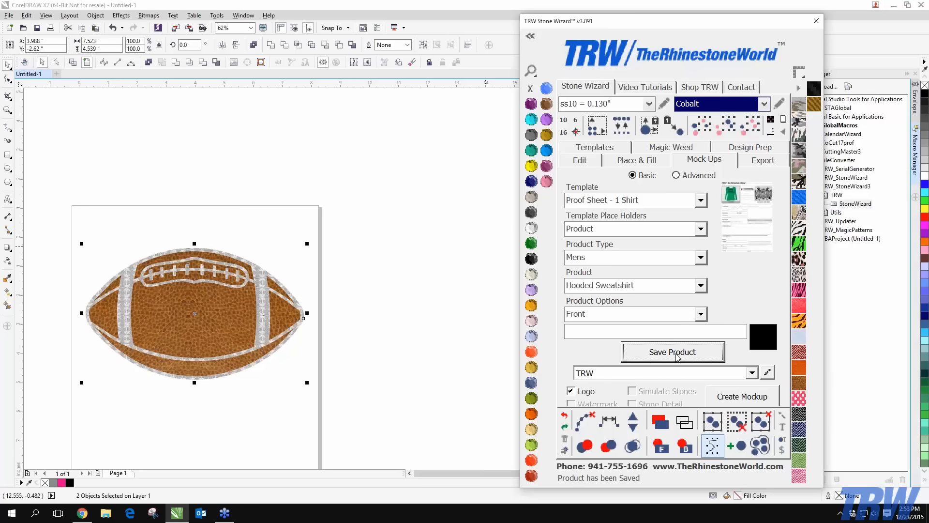
Select the football, switch the placeholder to Design, and save it as the design
click(429, 335)
drag(408, 207, 51, 425)
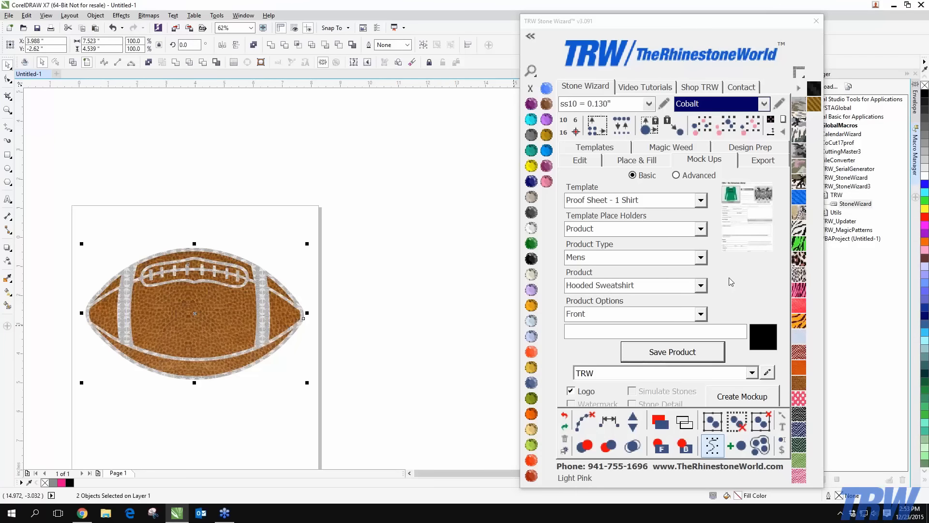
click(700, 228)
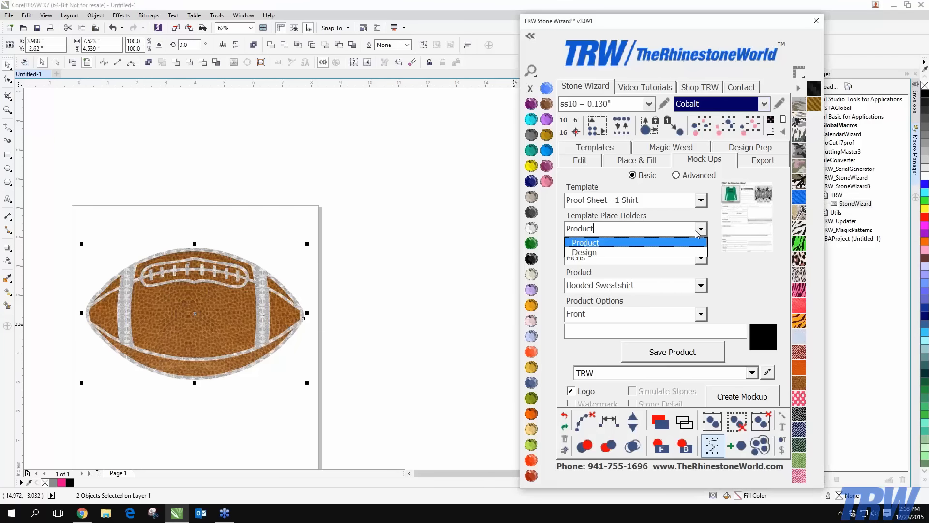
click(578, 253)
click(674, 356)
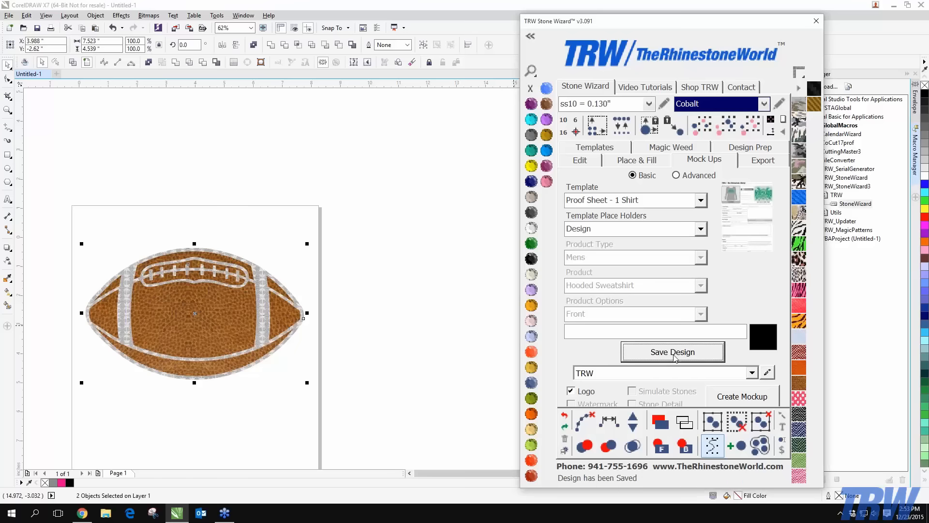
click(338, 283)
drag(364, 197, 44, 441)
Create the mockup page and zoom to inspect the football on the white hoodie
click(765, 397)
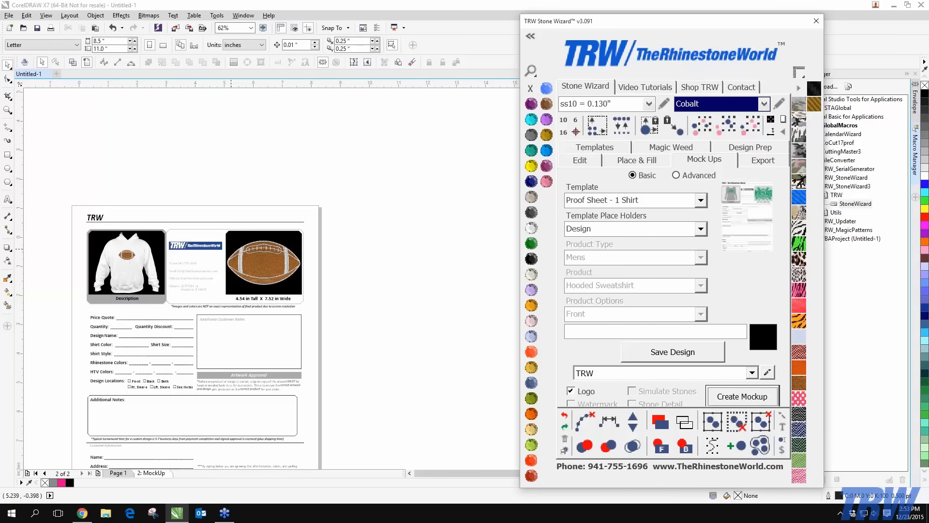
scroll(73, 204, up, 5)
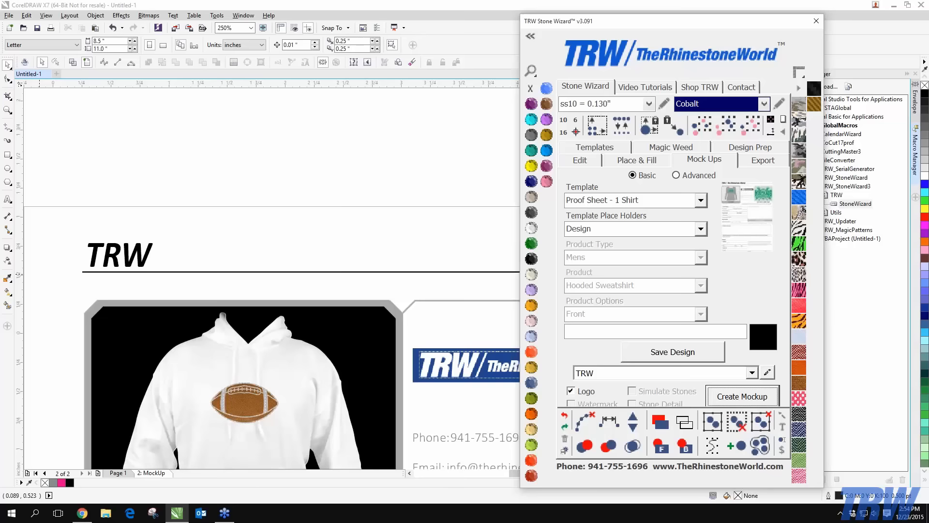
scroll(63, 333, down, 2)
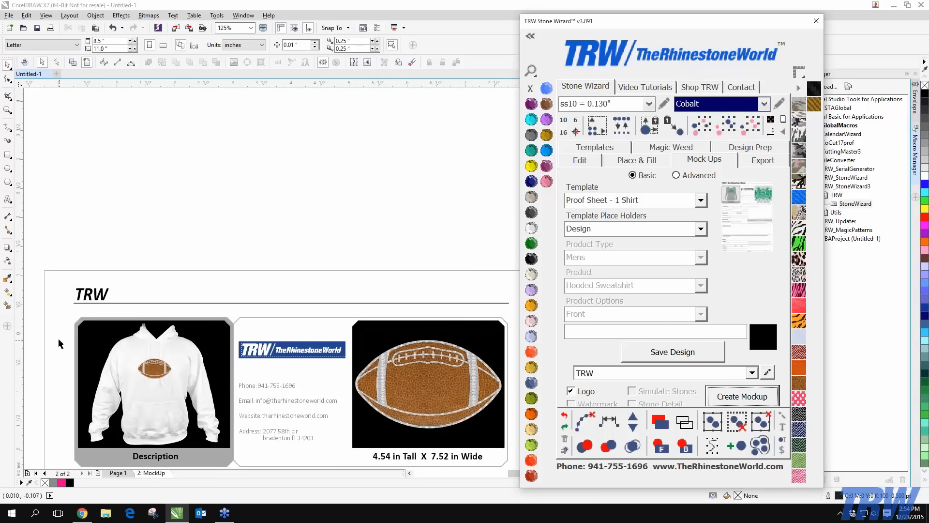
Resize the hoodie's football to half size and move it up to the upper chest
drag(59, 339, 191, 397)
scroll(167, 376, up, 2)
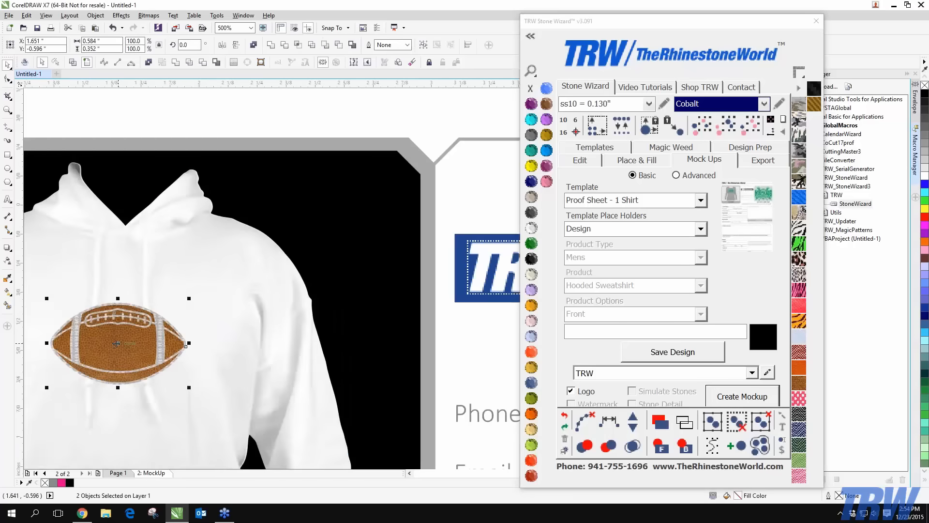
drag(116, 343, 188, 331)
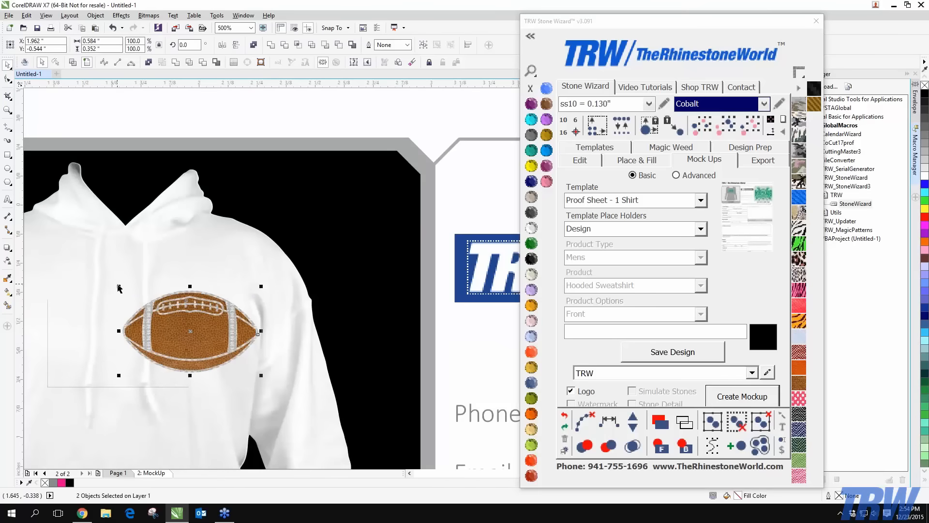
drag(119, 287, 190, 331)
drag(235, 365, 202, 330)
scroll(184, 319, down, 2)
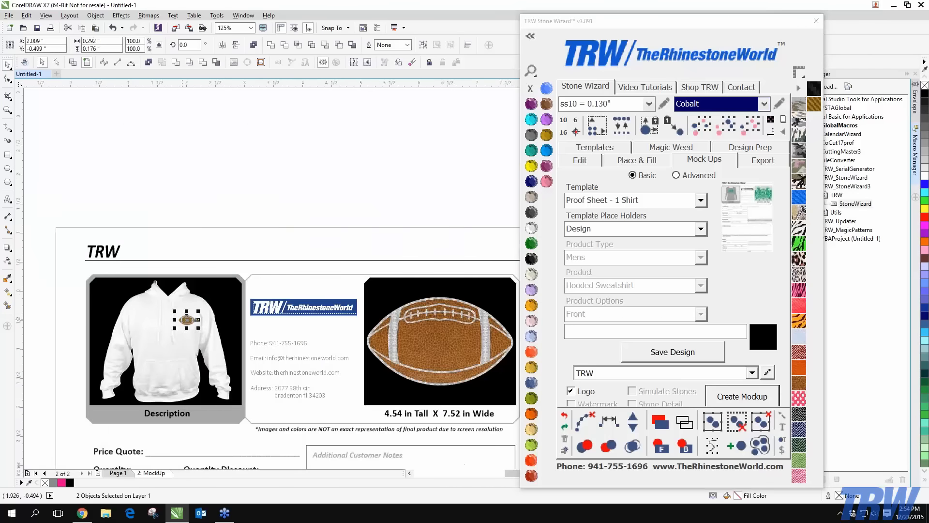
key(Escape)
scroll(153, 322, up, 1)
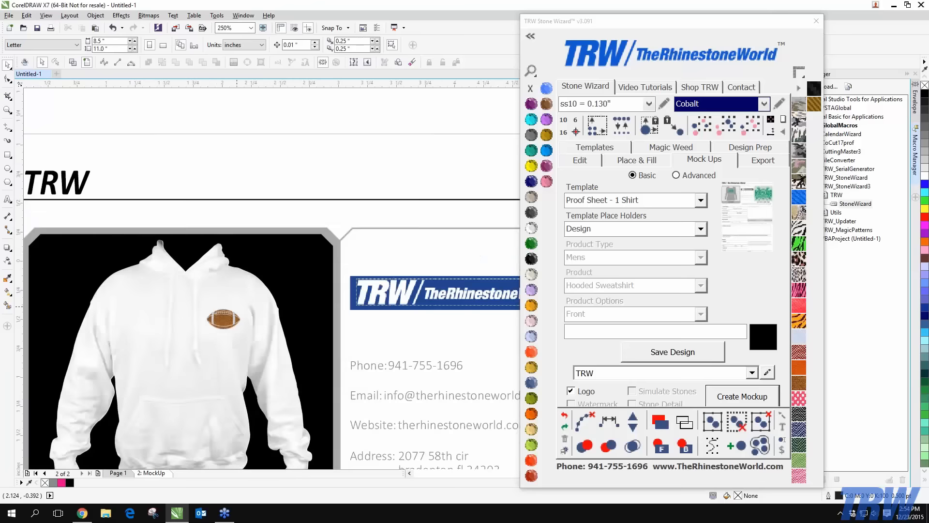
scroll(235, 312, down, 1)
drag(103, 300, 258, 329)
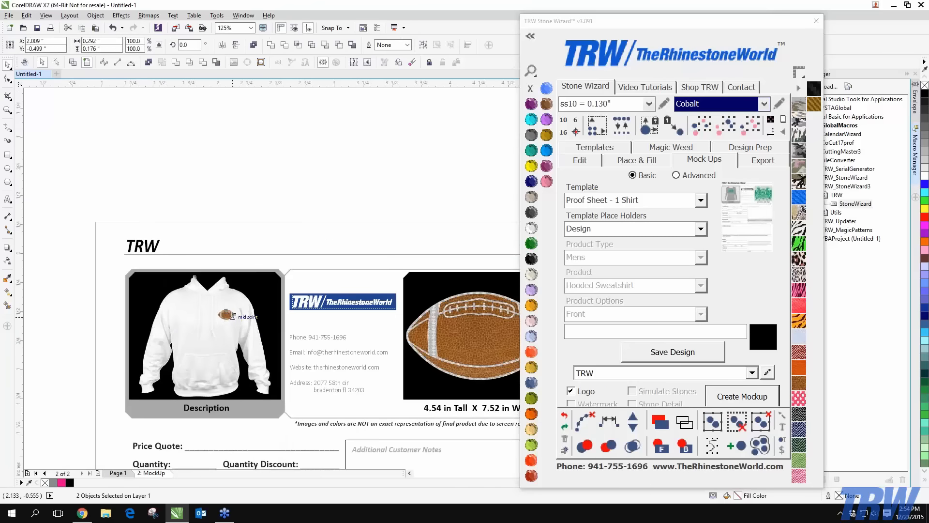
scroll(233, 316, up, 2)
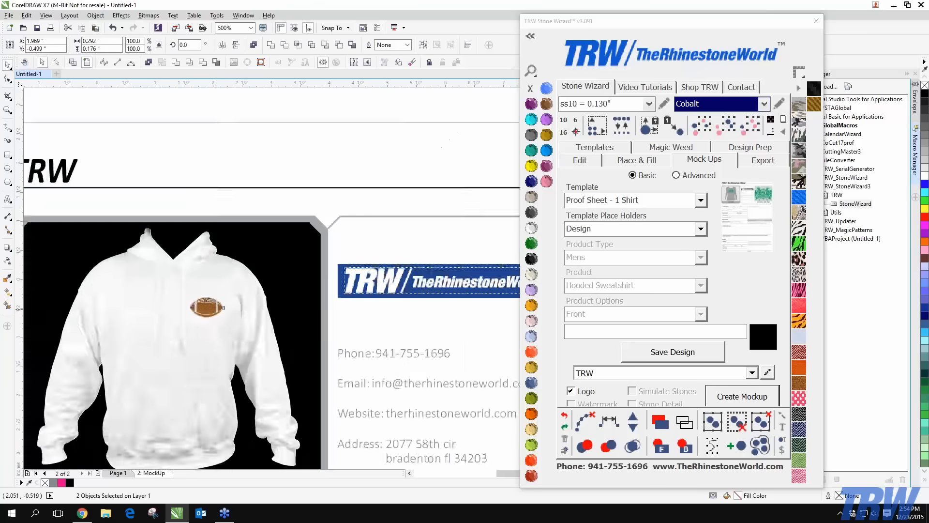
scroll(213, 308, down, 2)
key(Escape)
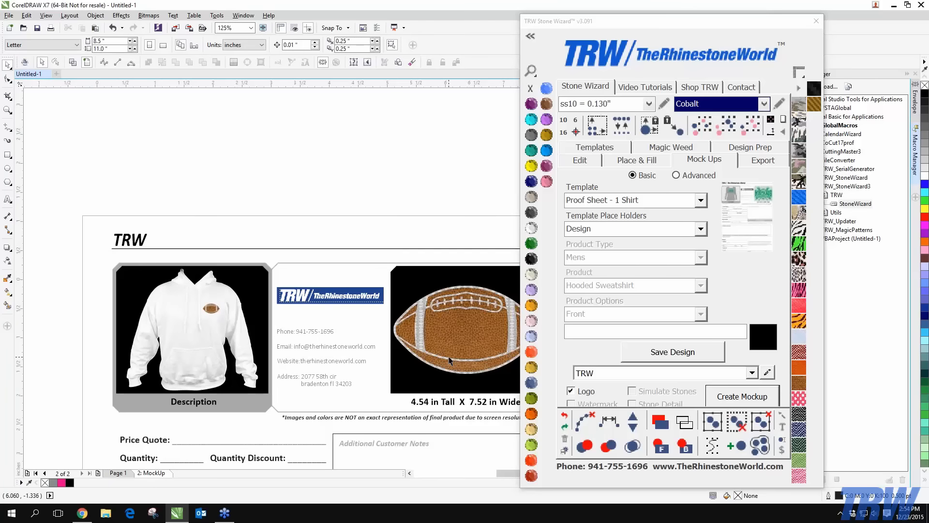
Change the caption's width from 7.52 to 3, reading '4.54 in Tall X 3 in Wide', then deselect
double_click(483, 401)
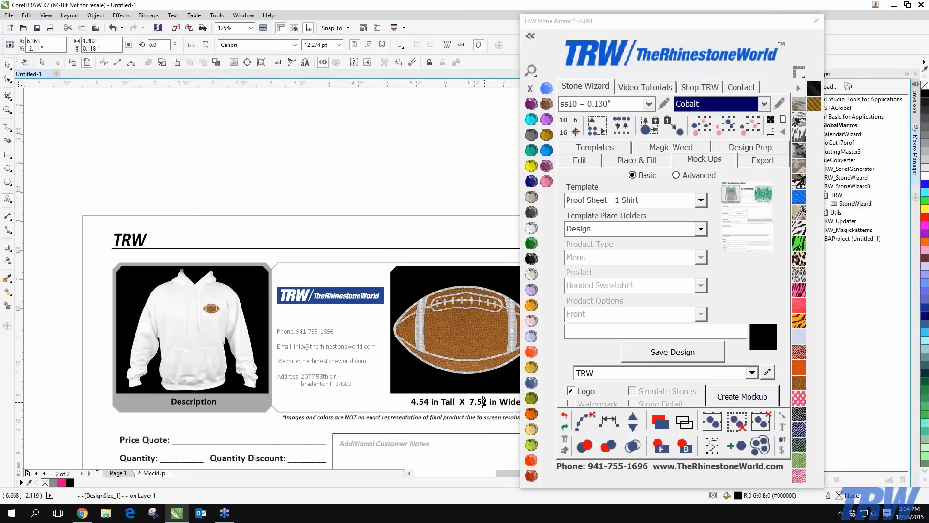
drag(486, 401, 470, 401)
text(3)
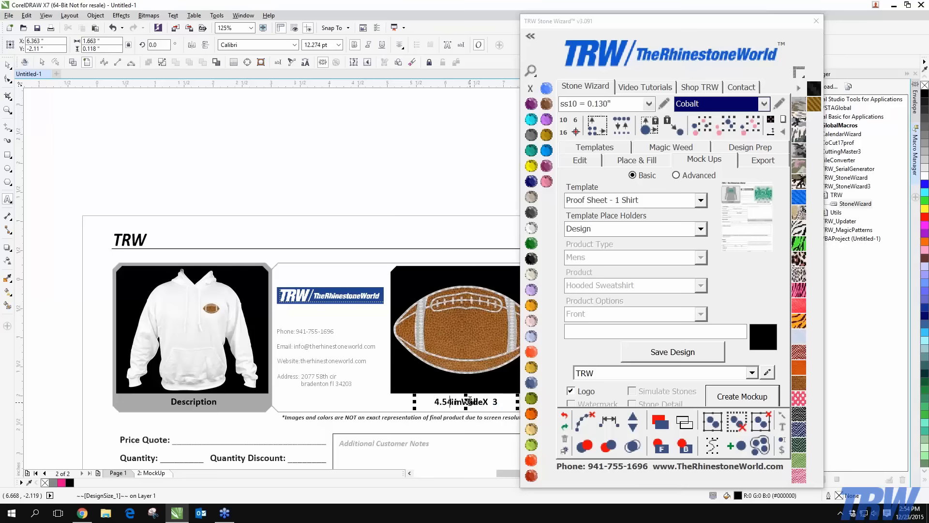
key(ctrl+z)
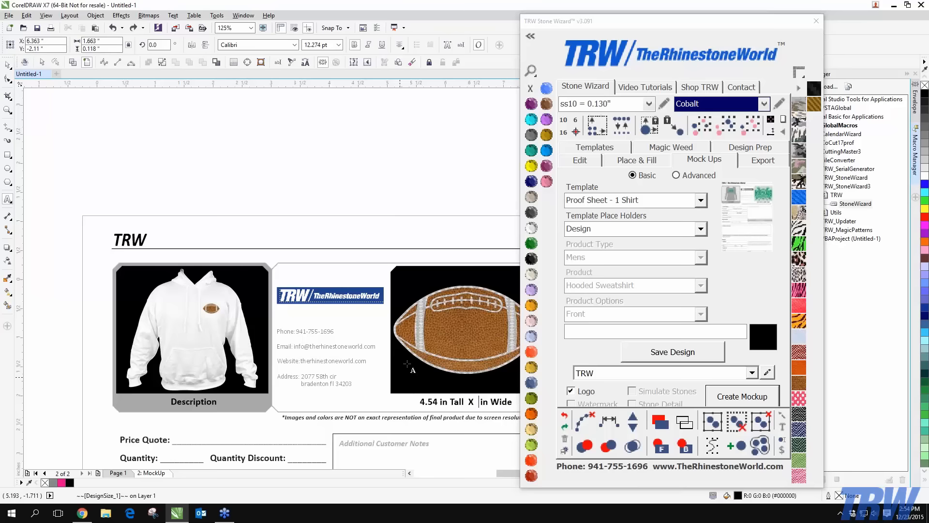
text(3)
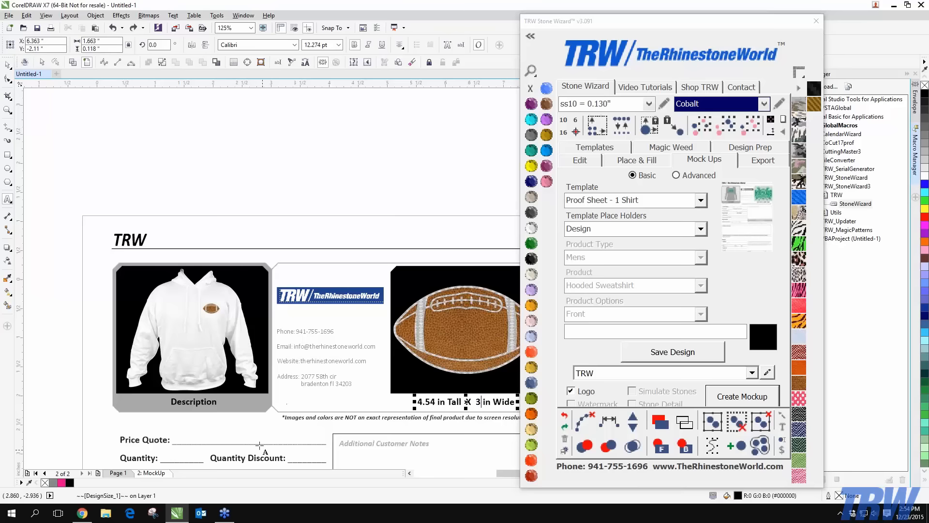
click(7, 66)
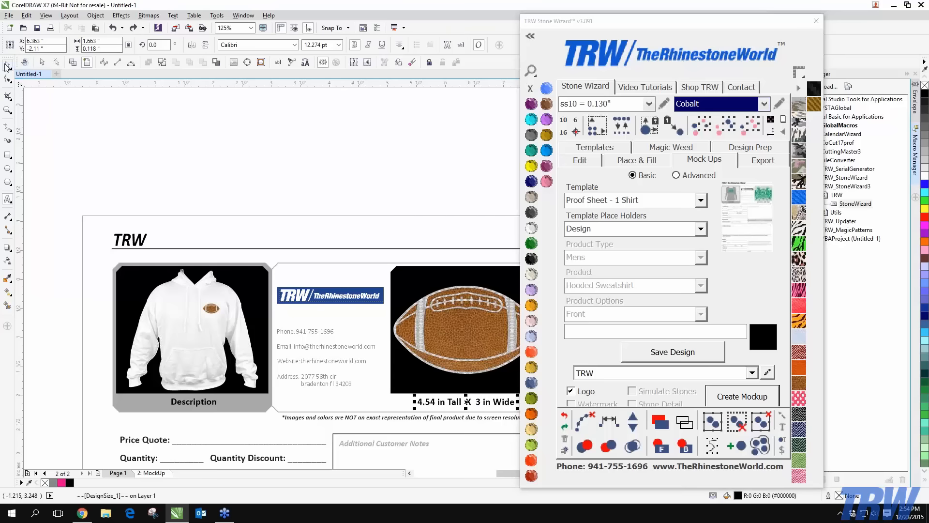
click(248, 153)
scroll(387, 332, down, 2)
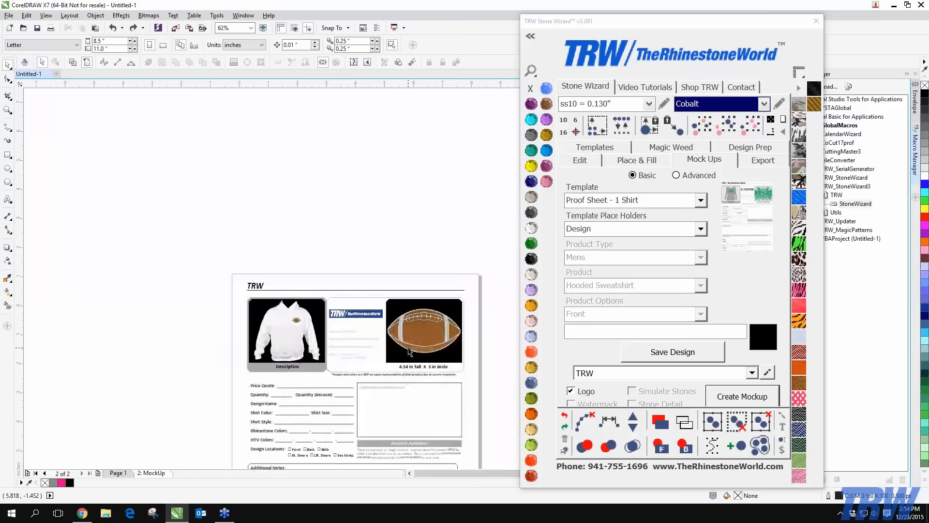
Zoom in and out on the MockUp page to review the contact details
scroll(409, 351, up, 2)
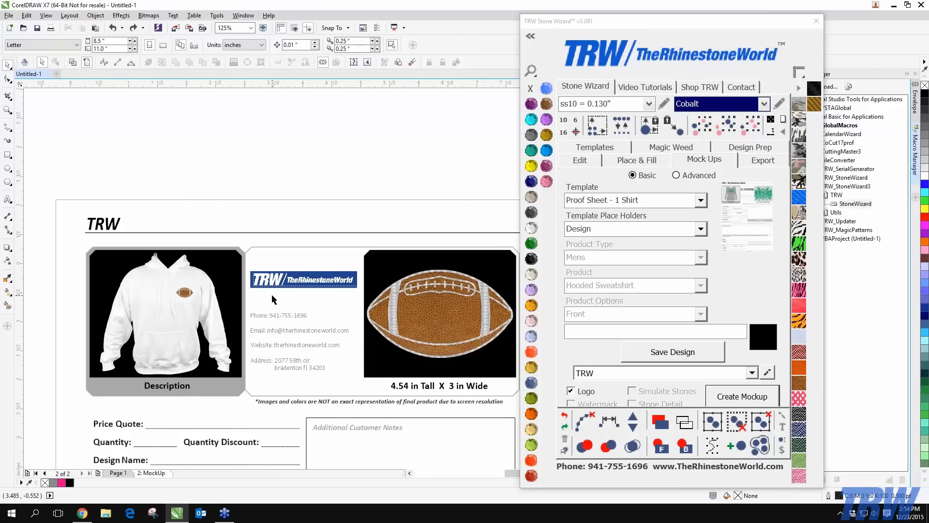
scroll(314, 350, up, 2)
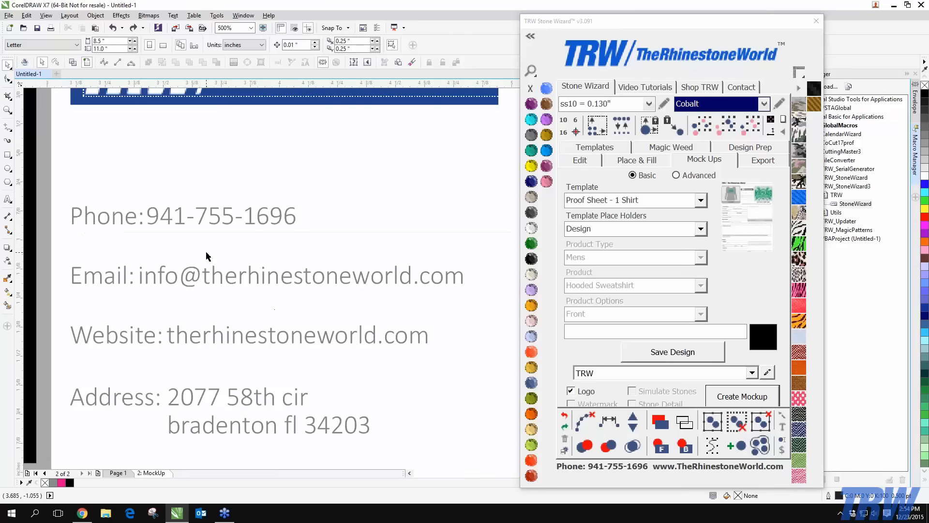
scroll(207, 256, down, 1)
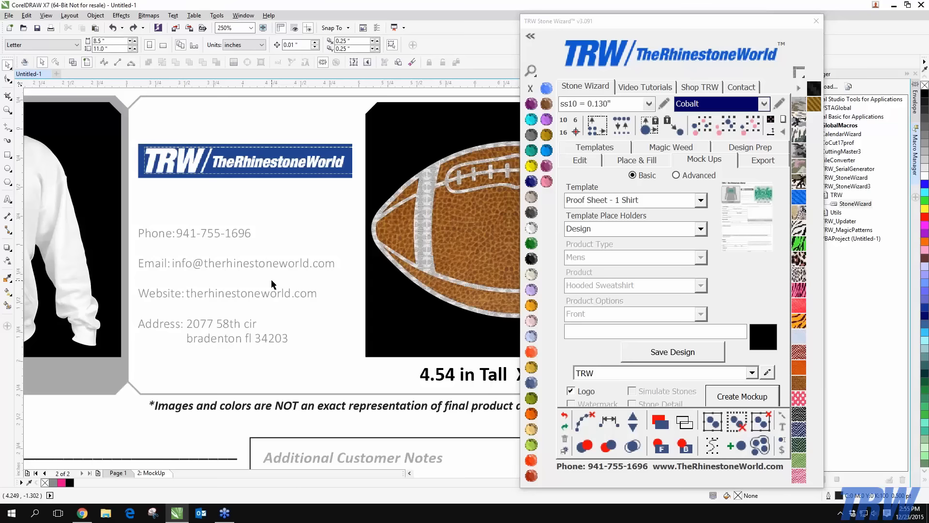
scroll(272, 280, down, 2)
scroll(195, 260, up, 1)
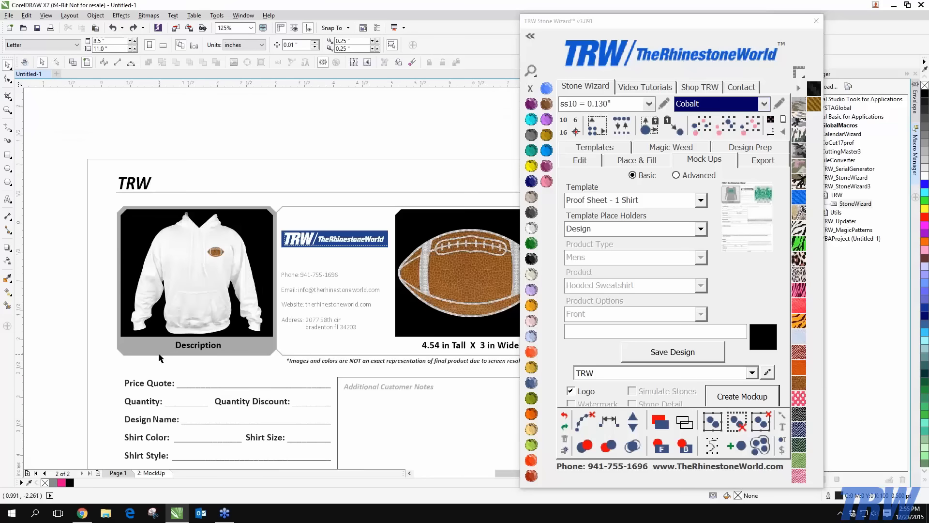
On Page 1, choose the Proof Sheet - 1 Shirt template and save a Product placeholder
click(117, 473)
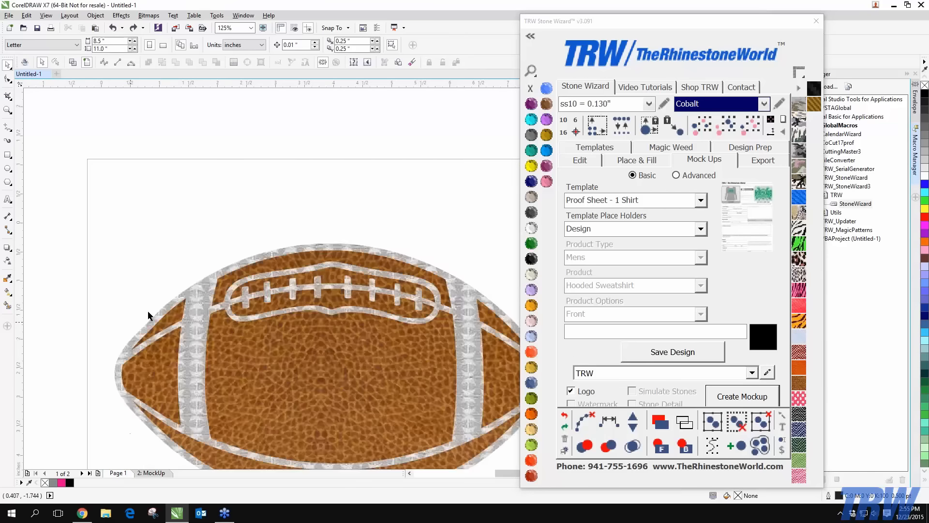
scroll(147, 311, down, 1)
click(701, 201)
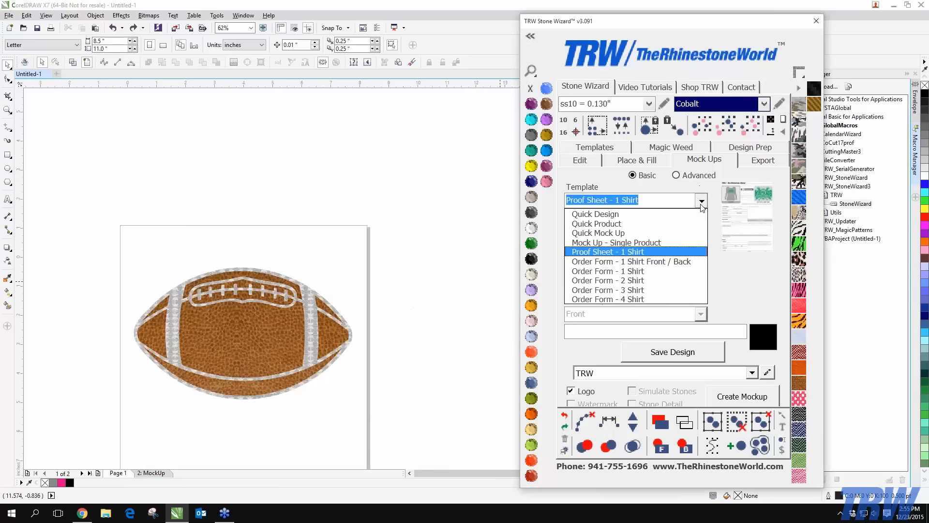
click(634, 233)
click(631, 200)
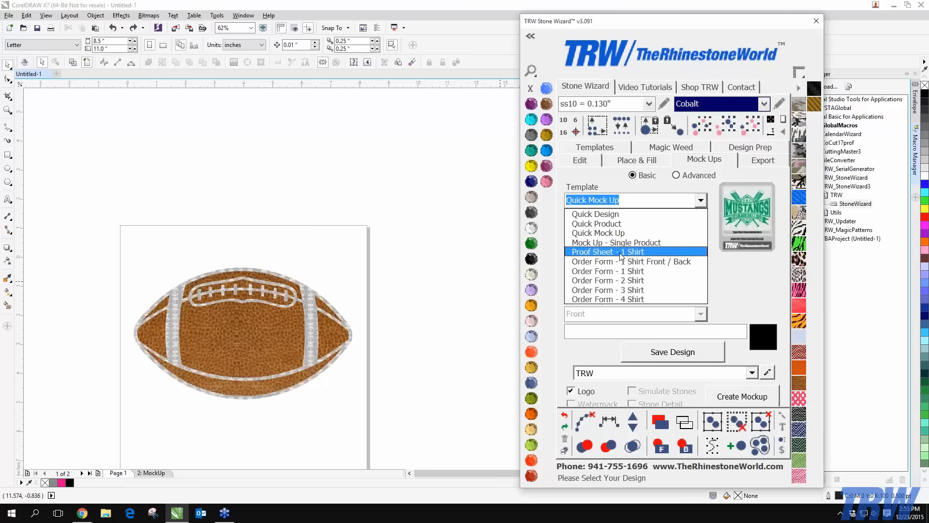
click(621, 251)
click(701, 228)
click(693, 242)
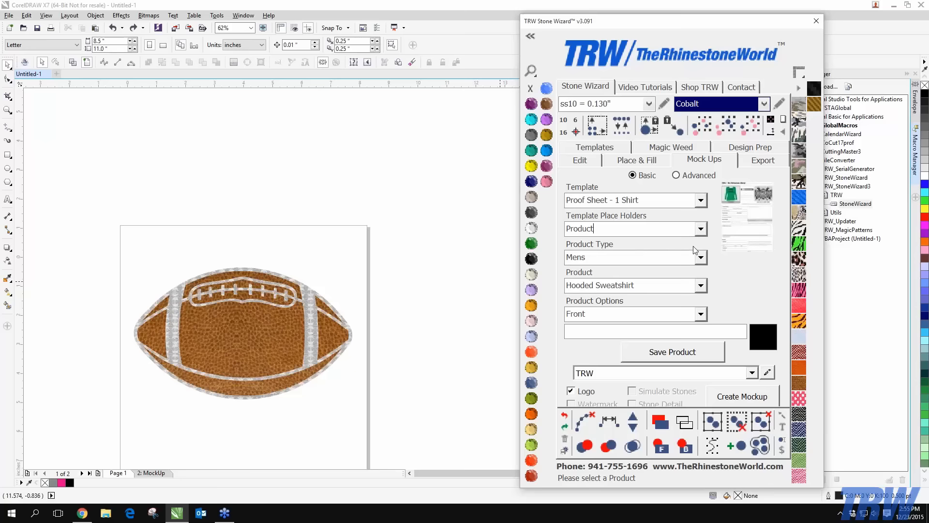
click(671, 349)
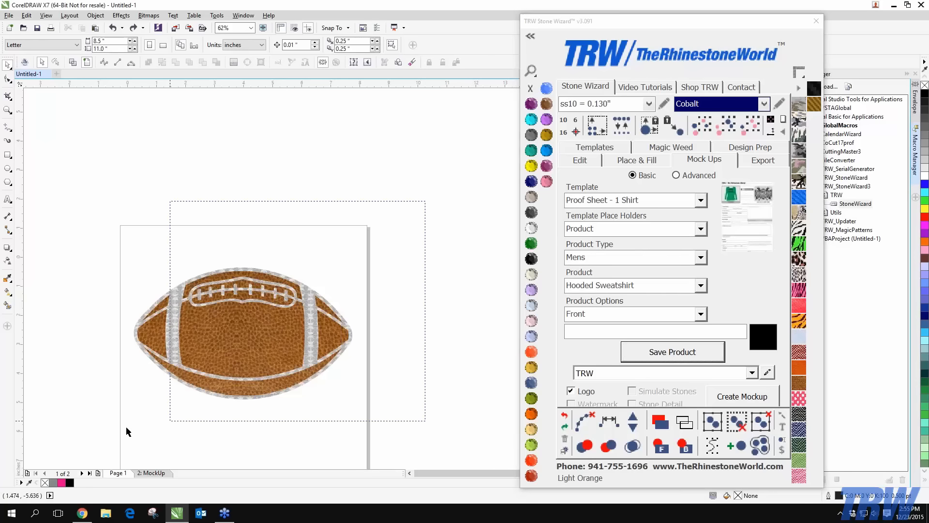
Generate a placeholder mockup page, then delete that 2: MockUp page again
click(764, 398)
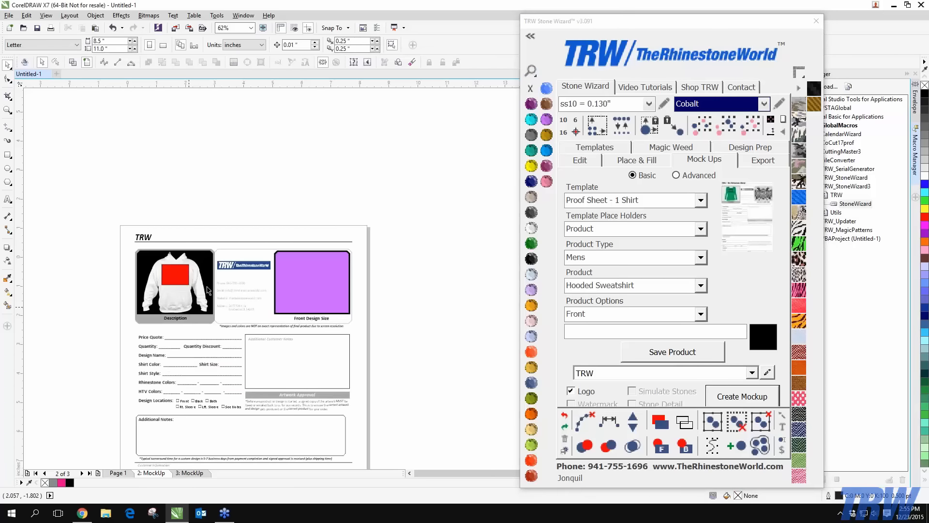
scroll(199, 279, up, 5)
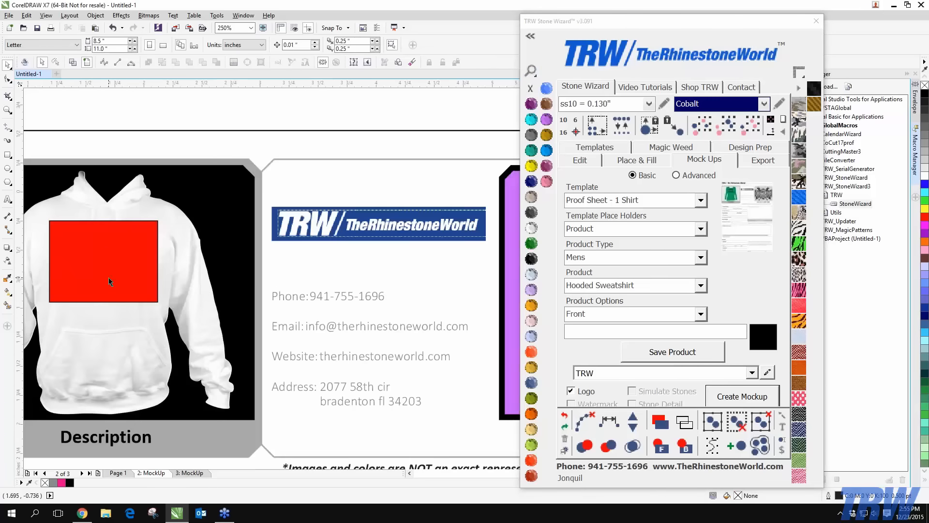
scroll(108, 277, down, 5)
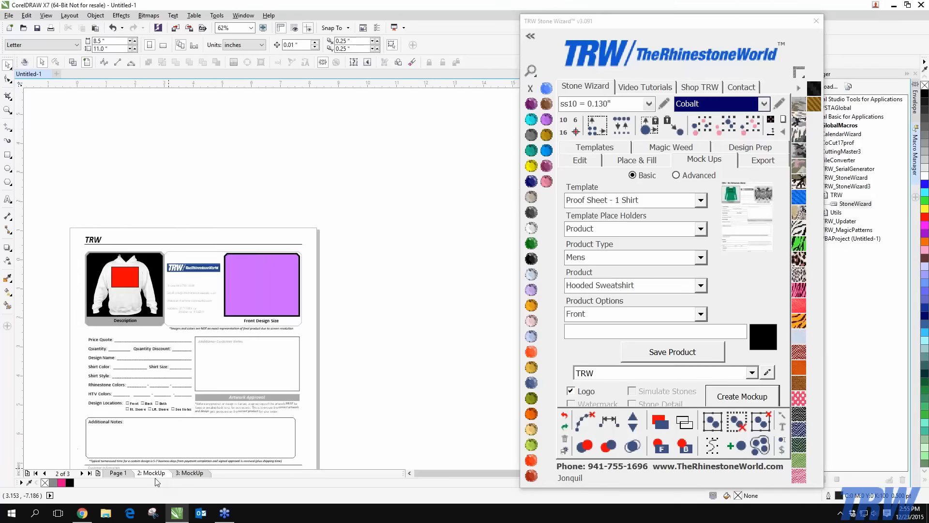
right_click(156, 473)
click(179, 444)
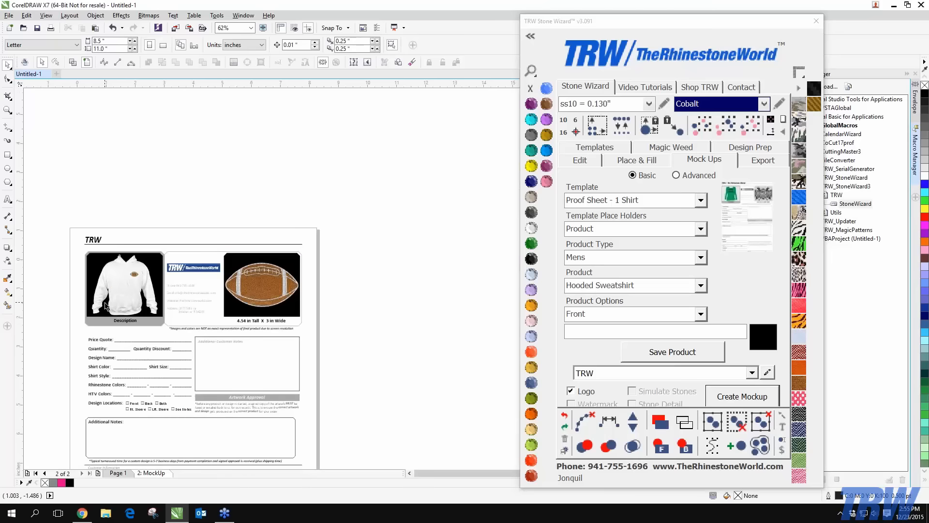
scroll(210, 333, up, 5)
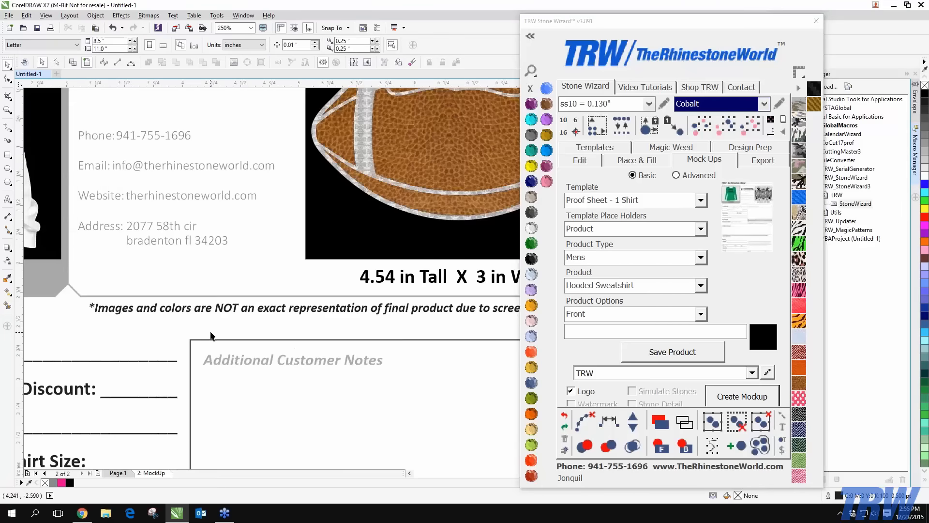
scroll(103, 316, down, 5)
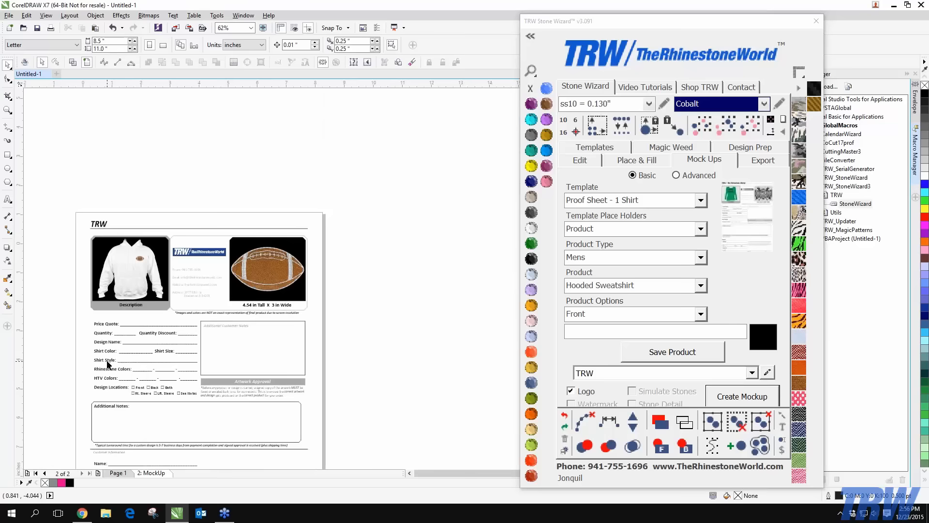
scroll(107, 363, up, 5)
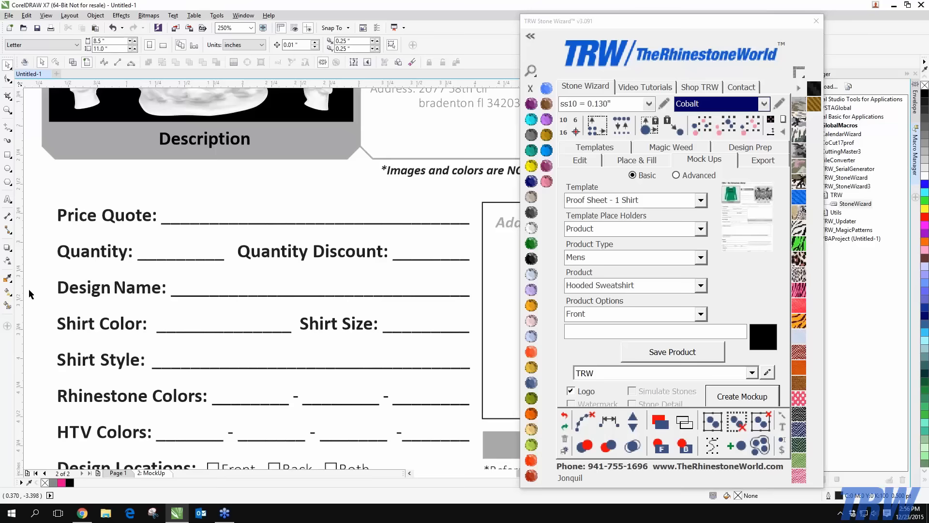
click(123, 287)
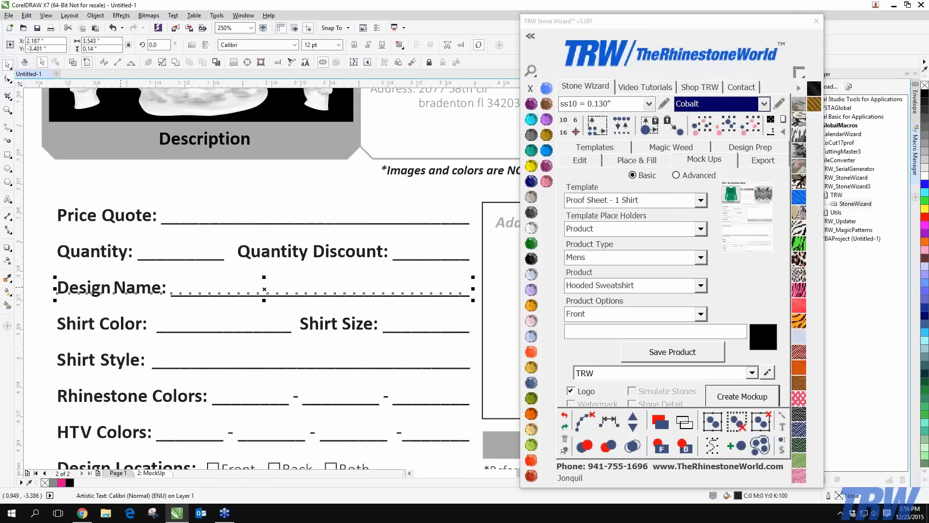
double_click(127, 287)
drag(165, 284, 52, 287)
scroll(51, 288, down, 3)
scroll(101, 325, up, 3)
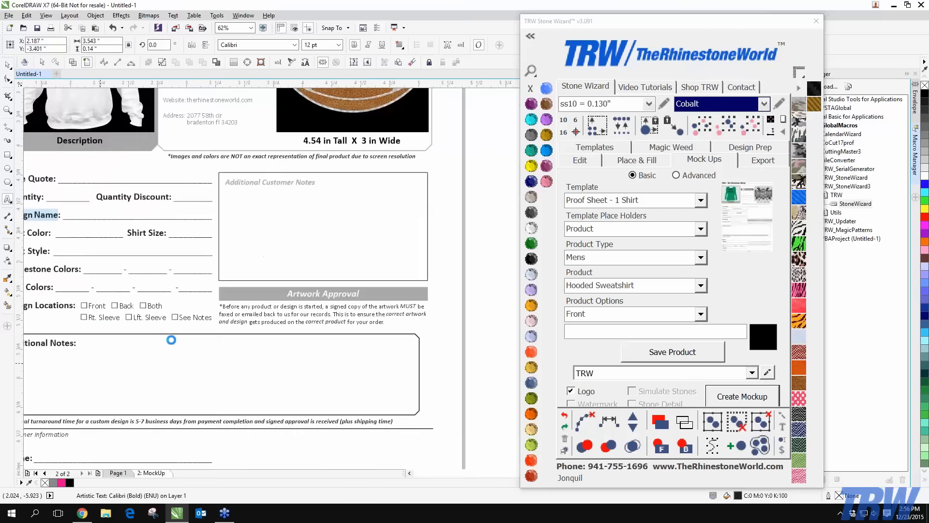
scroll(378, 283, down, 3)
scroll(378, 283, up, 4)
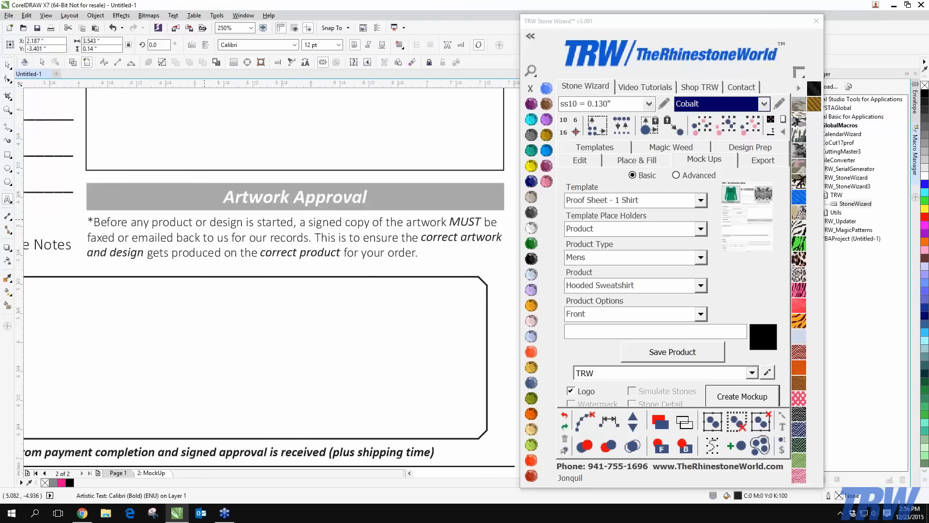
scroll(204, 219, down, 2)
scroll(204, 219, down, 2)
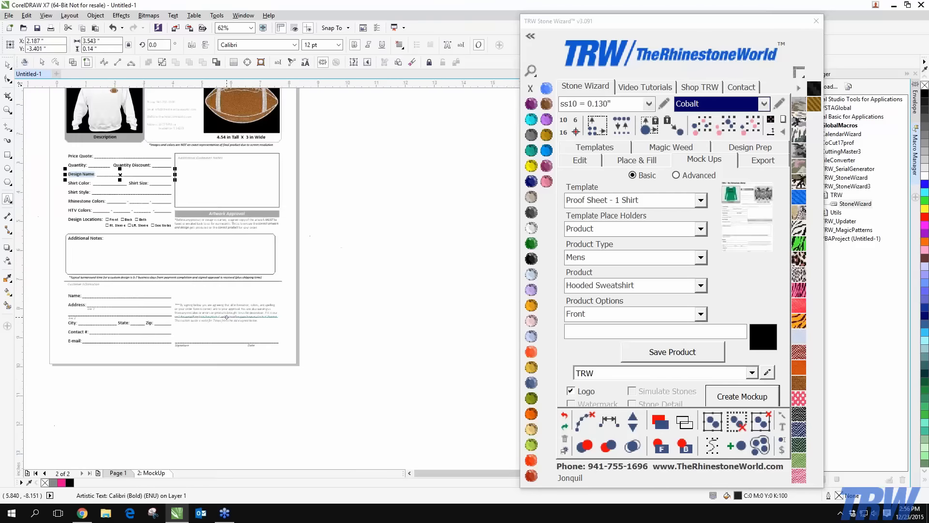
scroll(68, 280, up, 4)
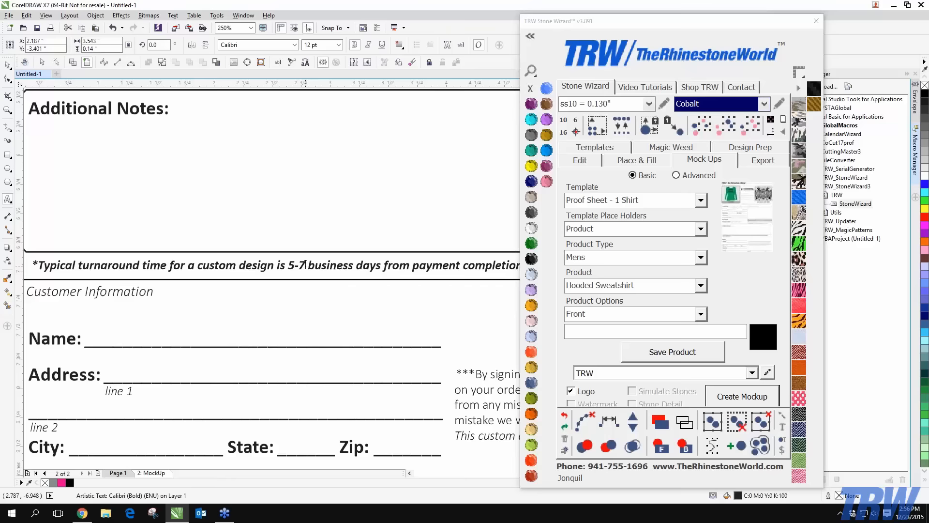
scroll(306, 264, up, 5)
scroll(305, 269, up, 4)
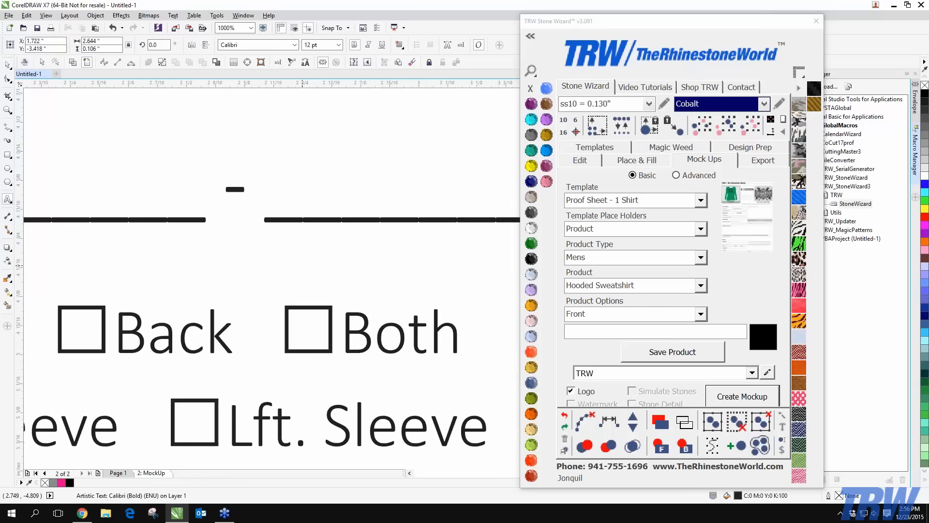
scroll(305, 266, down, 5)
scroll(310, 348, up, 5)
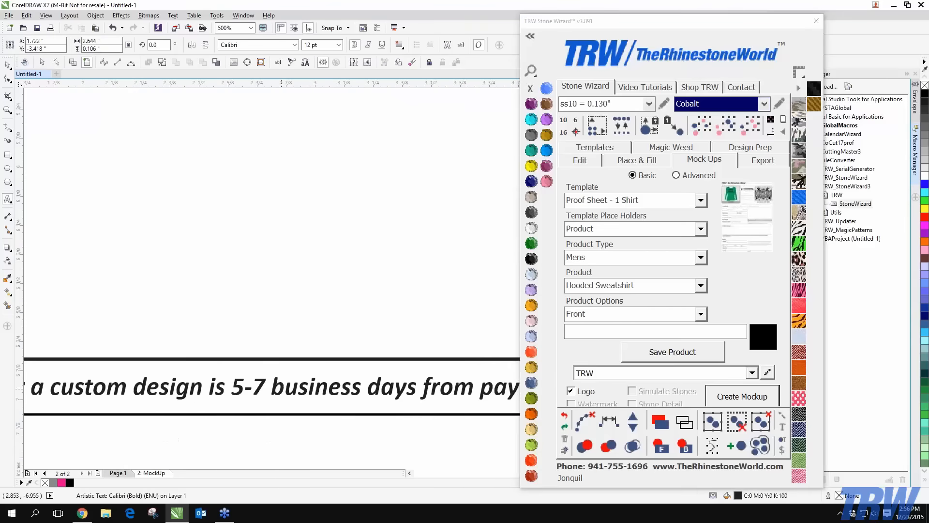
click(264, 386)
key(BackSpace)
key(BackSpace)
key(BackSpace)
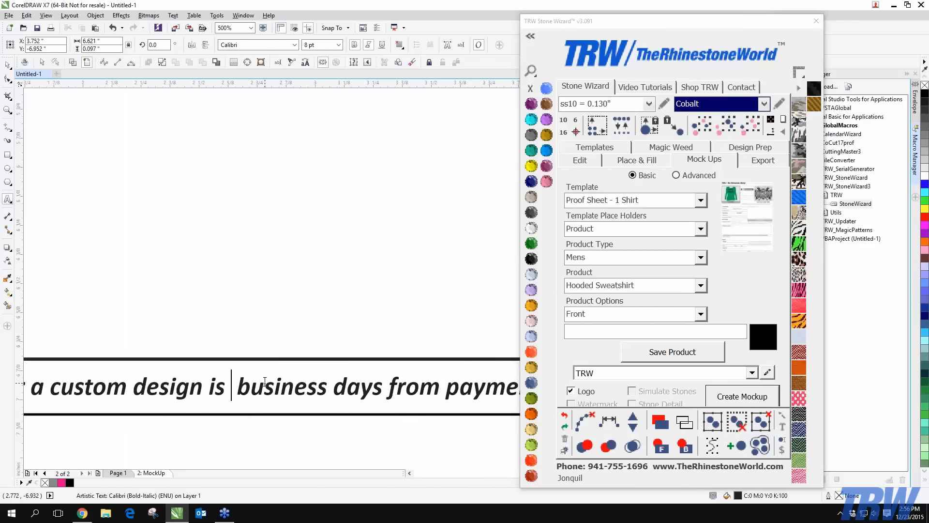
text(3-)
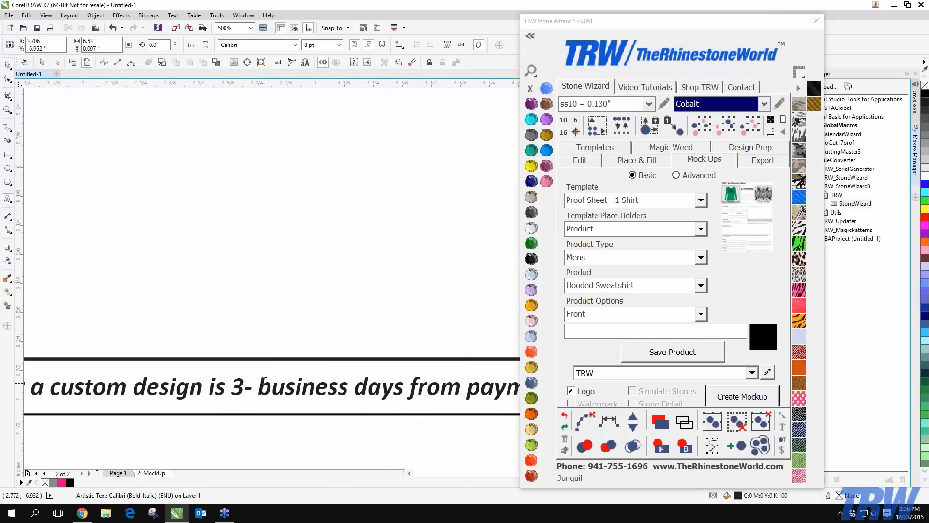
text(5)
click(8, 65)
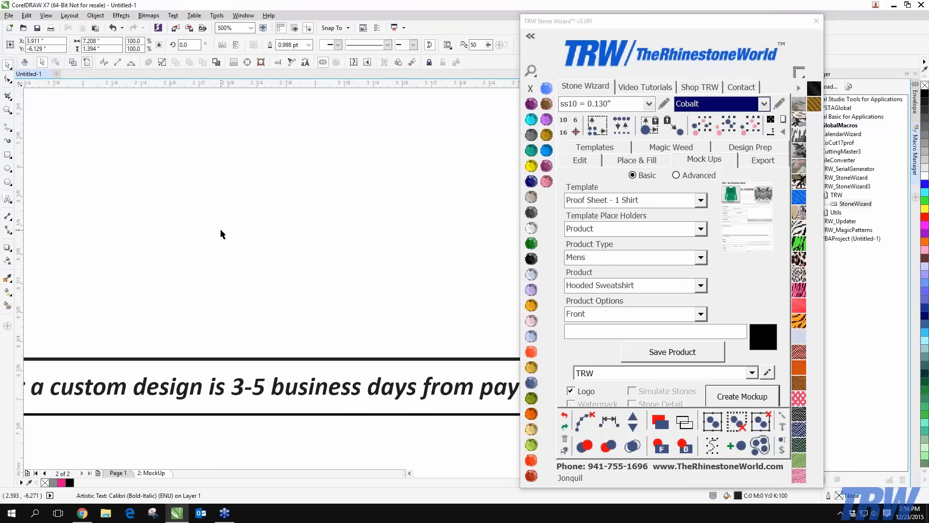
scroll(221, 230, down, 3)
scroll(241, 225, down, 2)
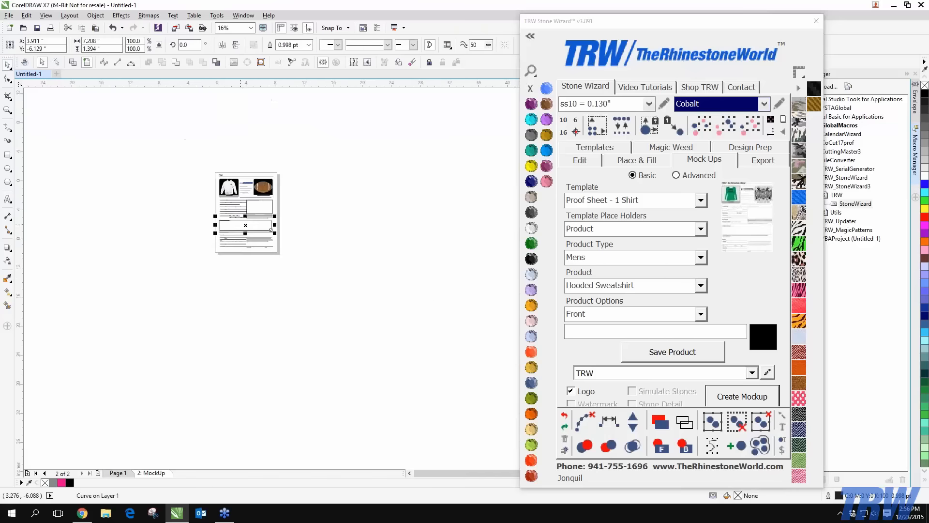
scroll(258, 197, up, 2)
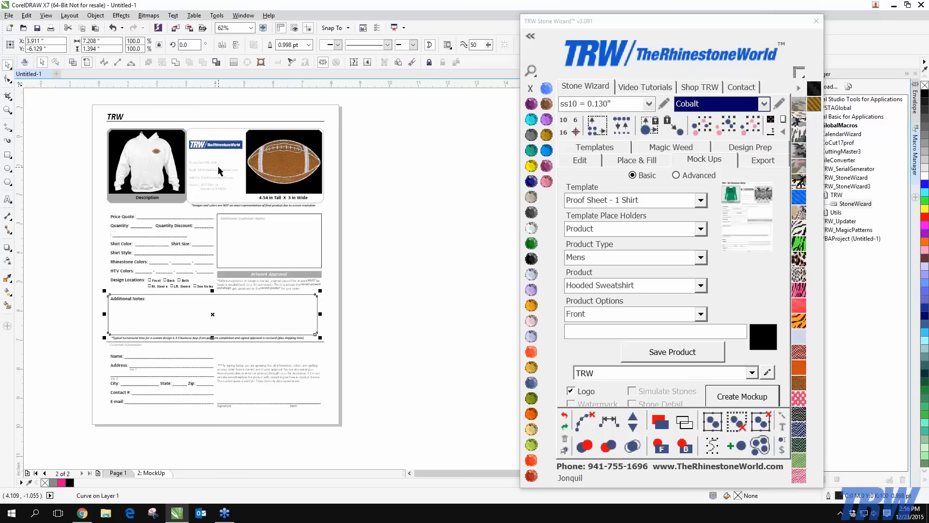
scroll(217, 161, up, 1)
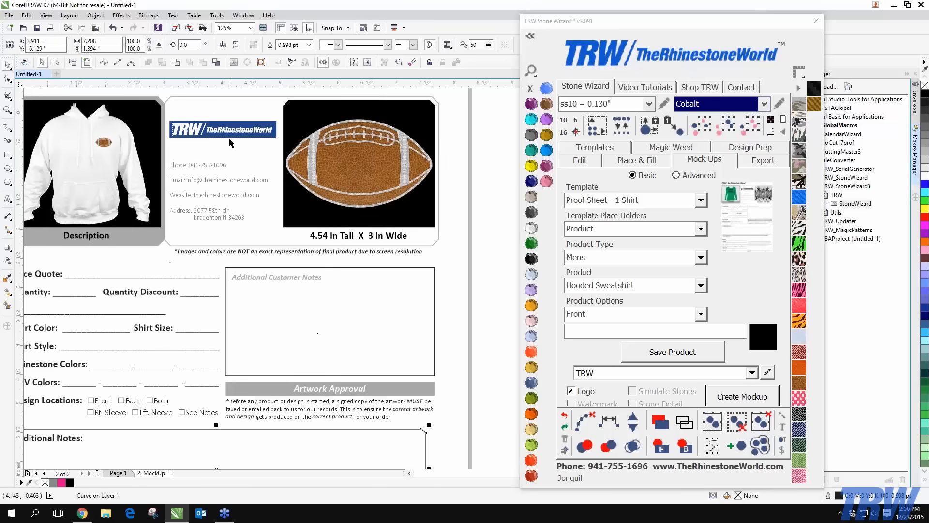
scroll(225, 142, down, 1)
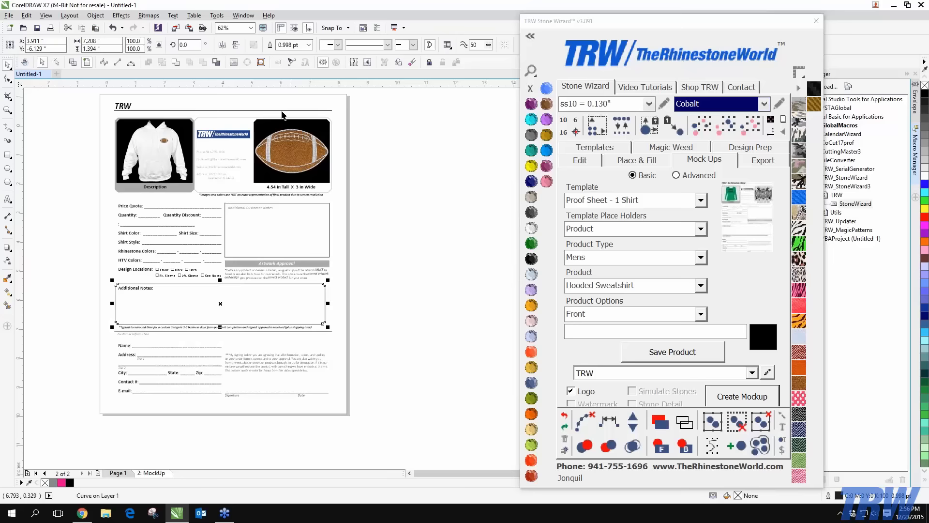
drag(86, 96, 411, 420)
Delete the 2: MockUp proof-sheet page and go back to the Mock Ups settings
click(763, 160)
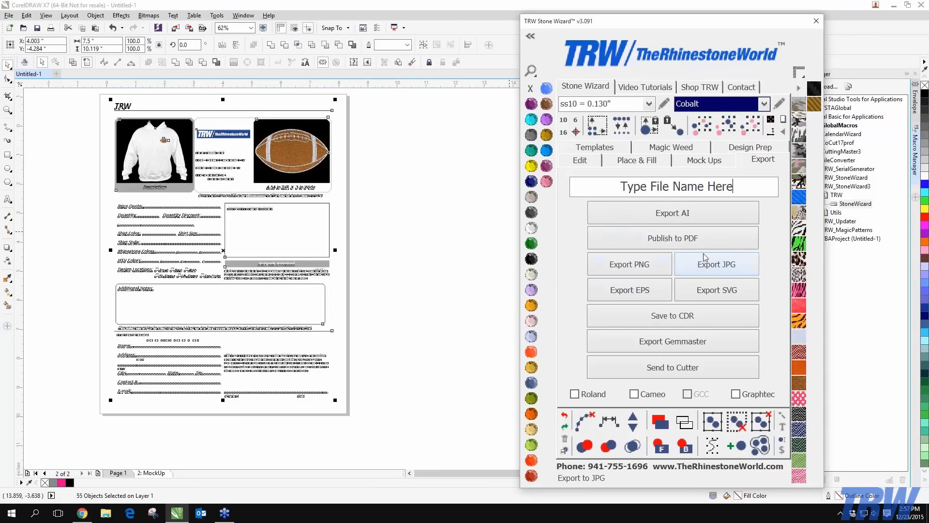
click(428, 274)
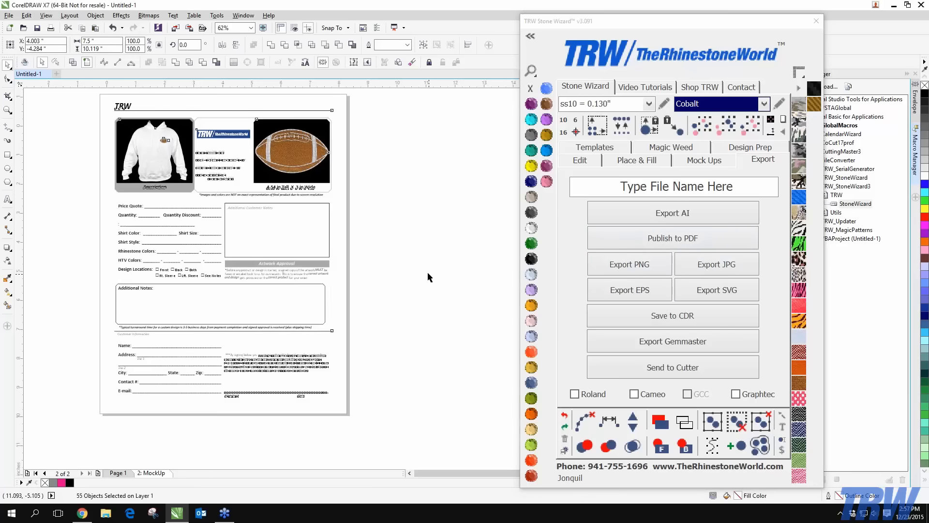
right_click(155, 474)
click(193, 444)
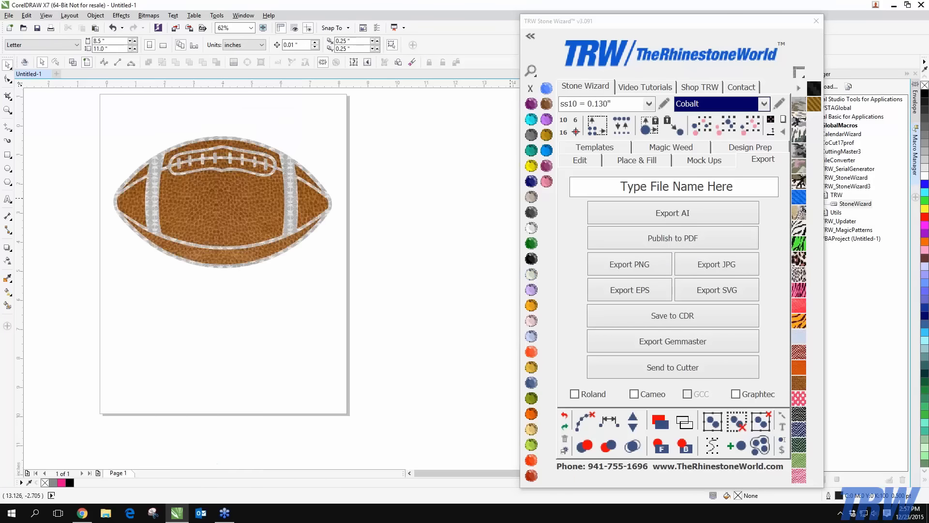
click(689, 158)
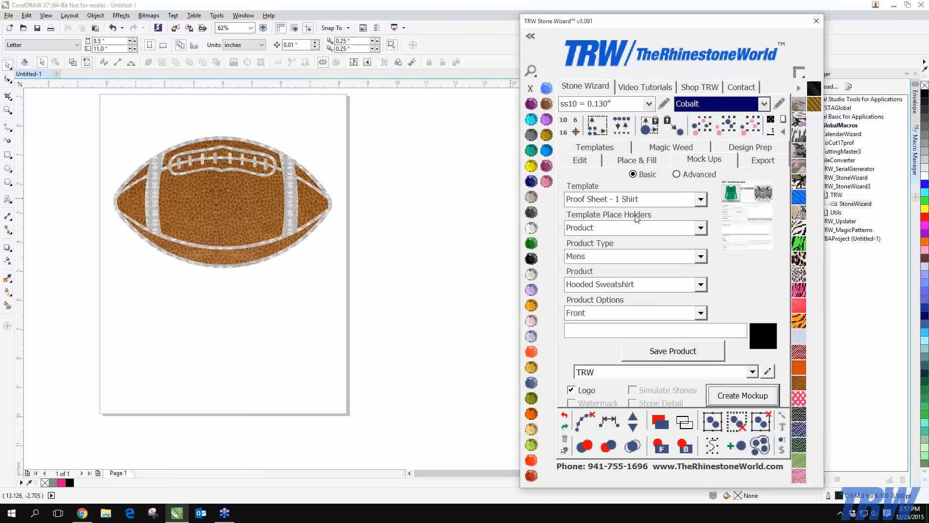
Preview the Order Form templates: 1 Shirt Front / Back, 2 Shirt, 3 Shirt and 4 Shirt
click(700, 199)
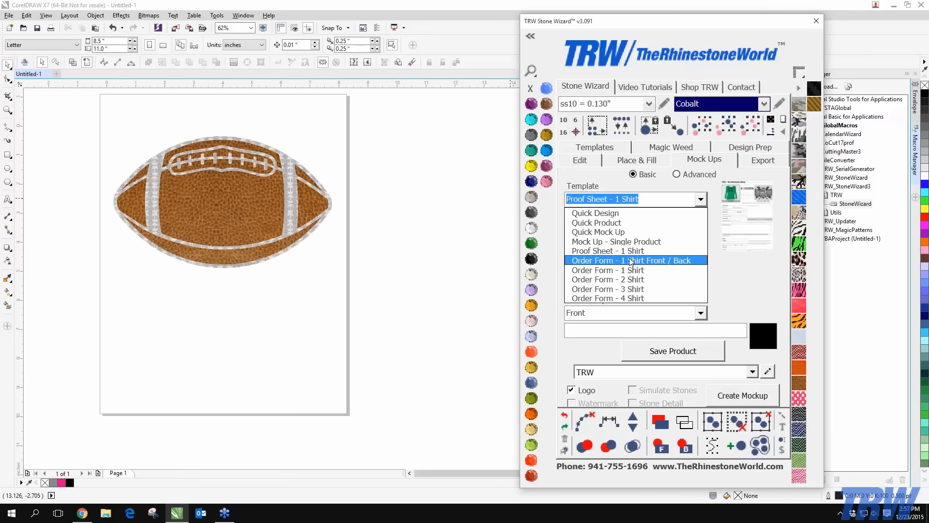
click(631, 262)
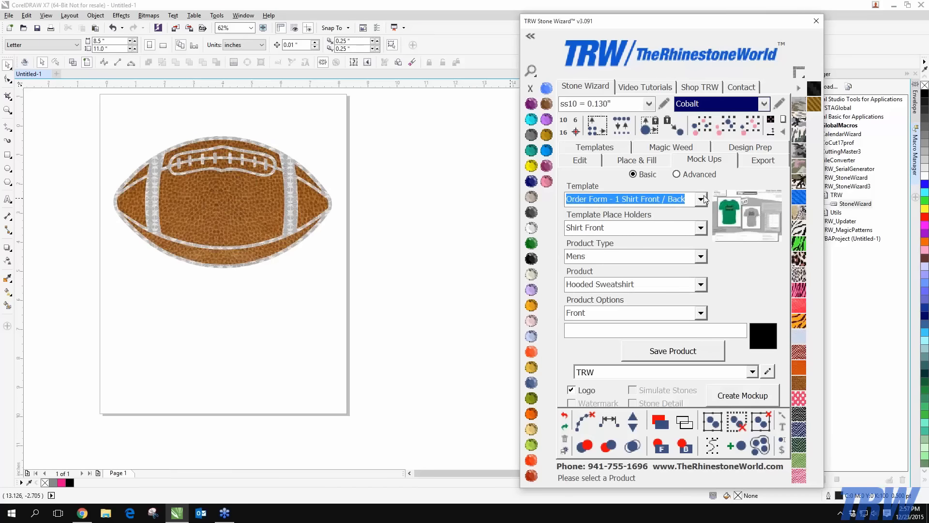
click(700, 200)
click(639, 279)
click(700, 199)
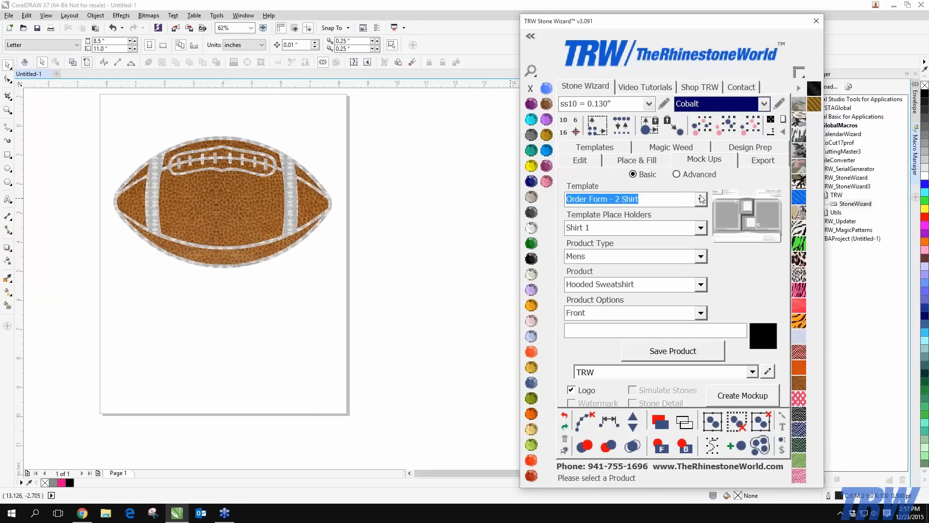
click(621, 289)
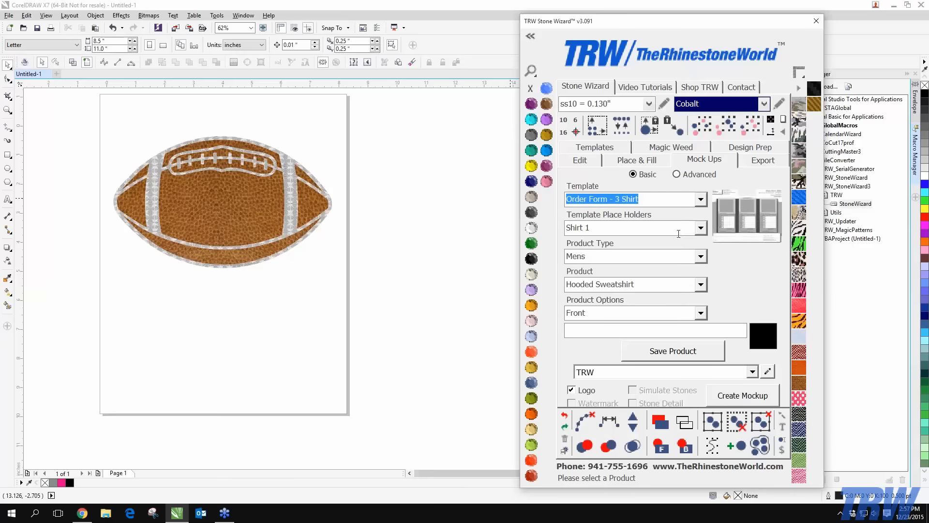
click(703, 199)
click(619, 298)
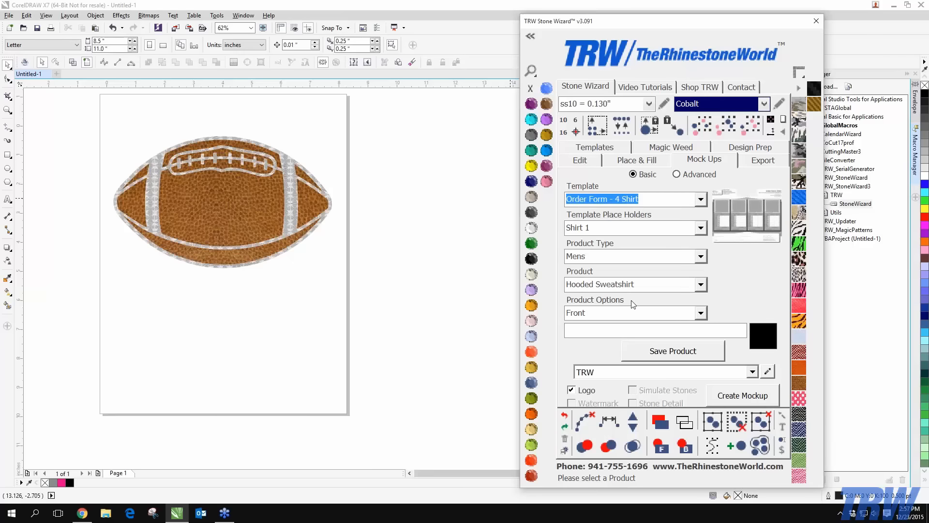
Choose the Order Form - 1 Shirt template and marquee-select both parts of the football
click(703, 200)
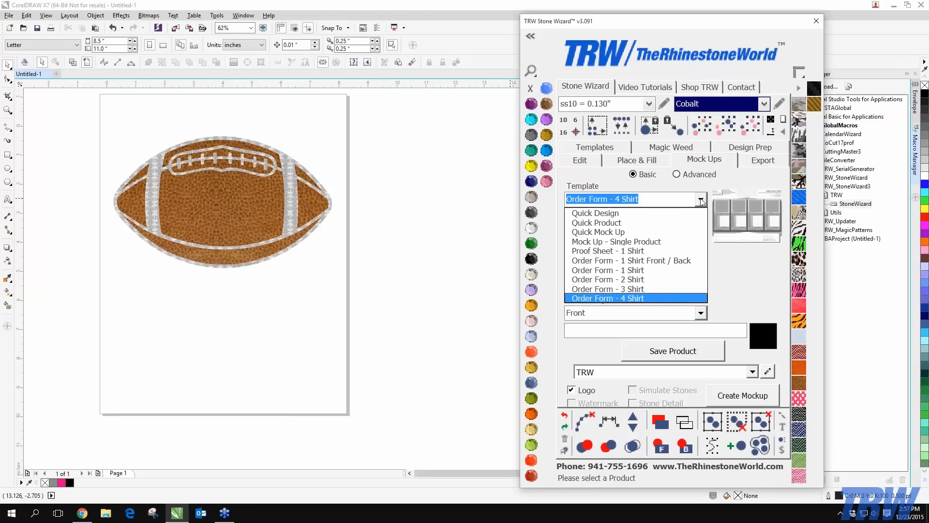
click(613, 275)
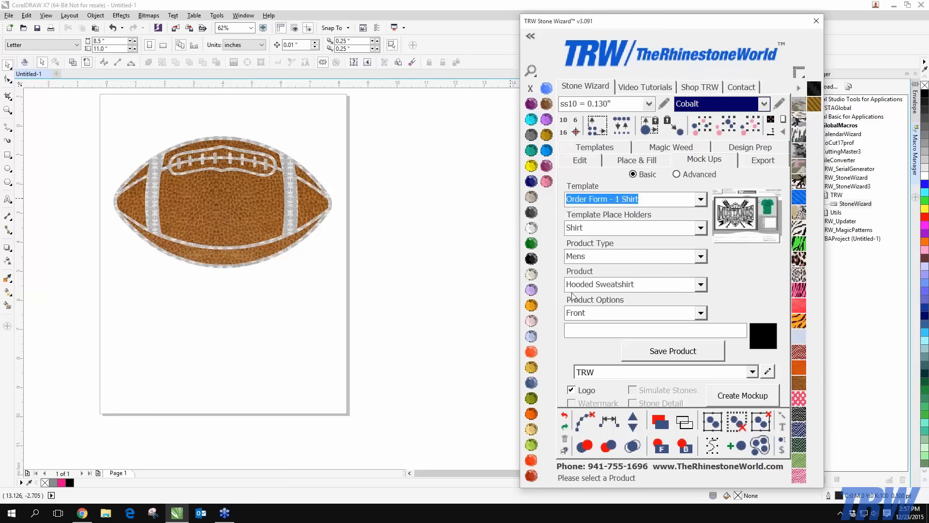
click(76, 116)
drag(77, 116, 381, 300)
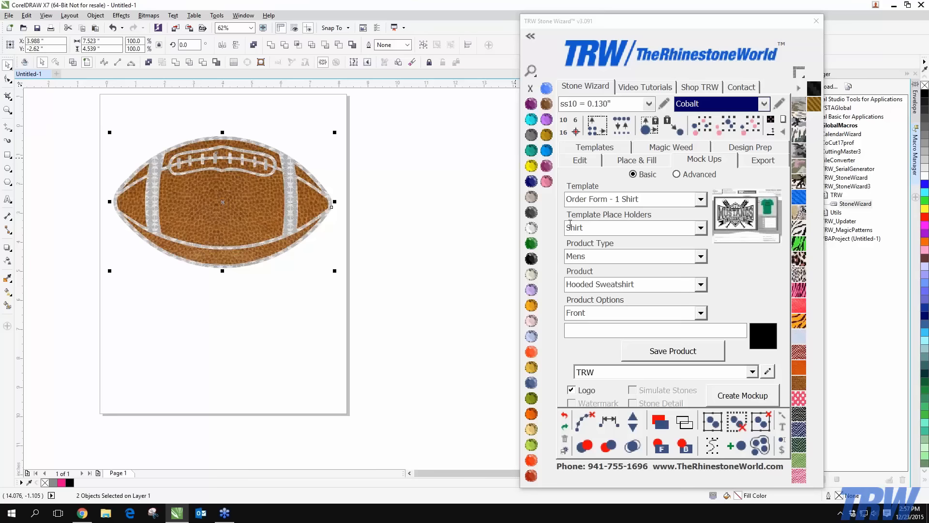
Review the template placeholder choices, keeping Shirt as the placeholder
click(699, 229)
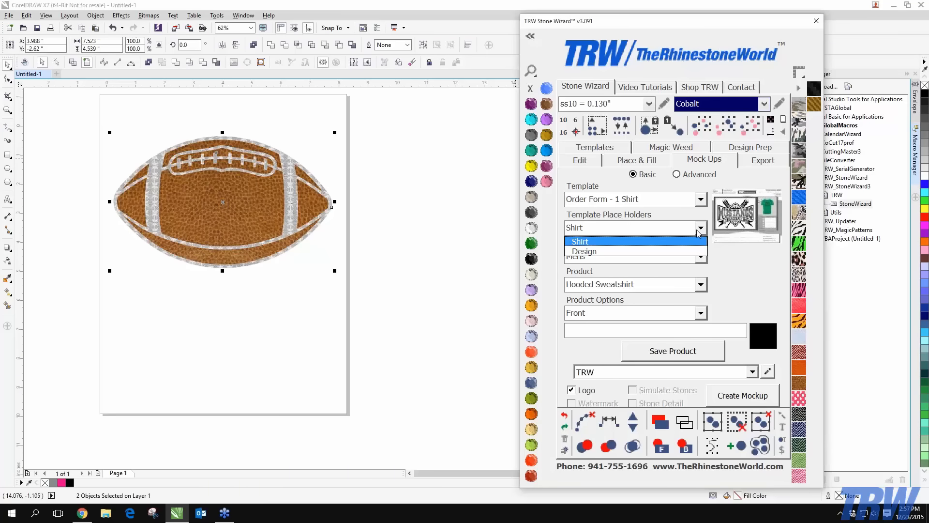
click(604, 241)
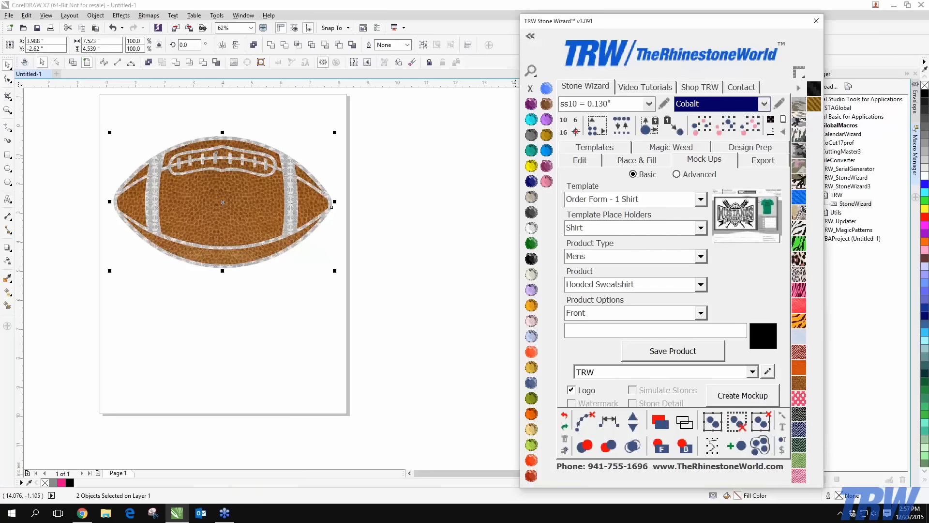
click(664, 231)
click(616, 243)
click(672, 228)
click(616, 242)
Set the product type to Womens and the product to Dri Fit Shirt, then save the product
click(700, 257)
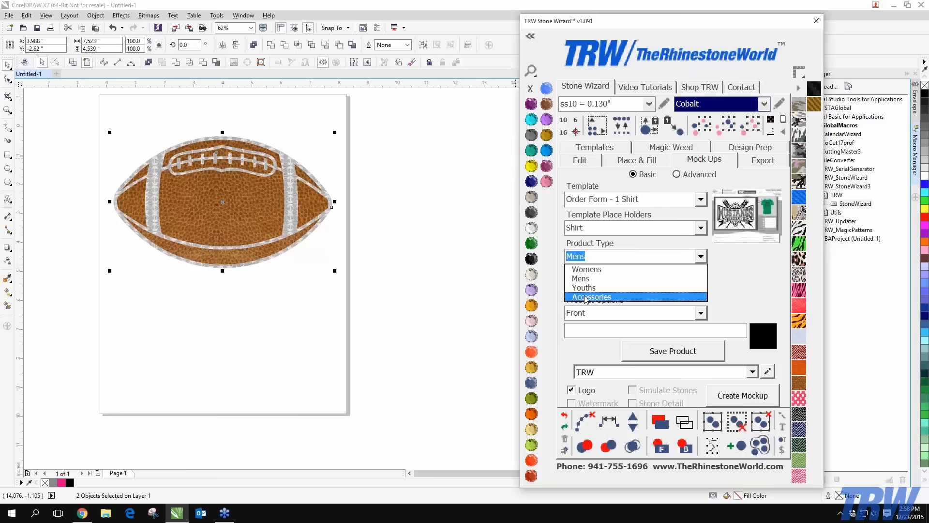
click(587, 269)
click(701, 284)
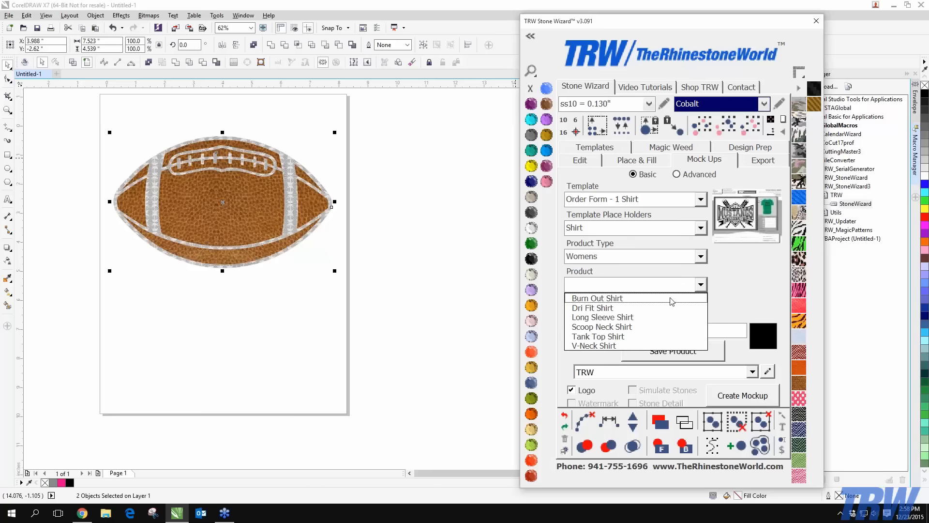
click(604, 309)
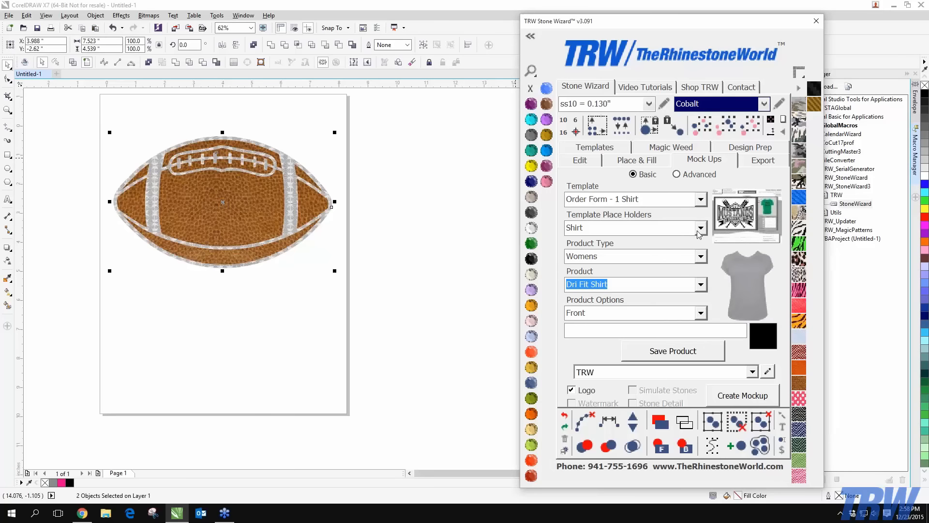
click(656, 356)
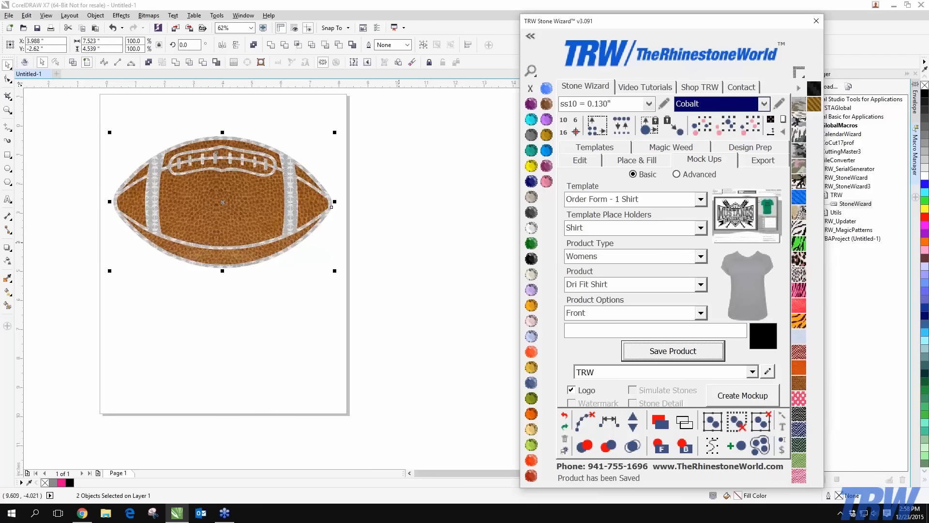
click(700, 228)
Switch the placeholder to Design, save the football as the design, and create the mockup
click(670, 251)
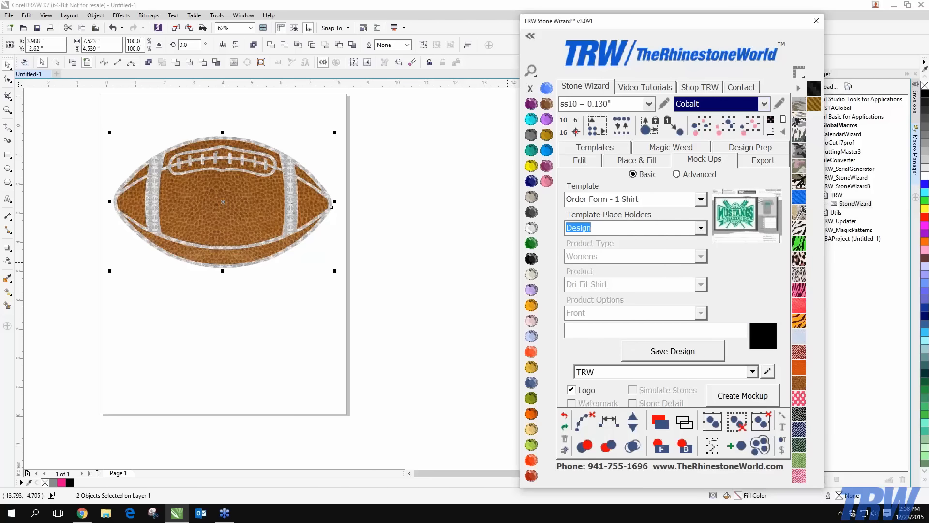
click(685, 354)
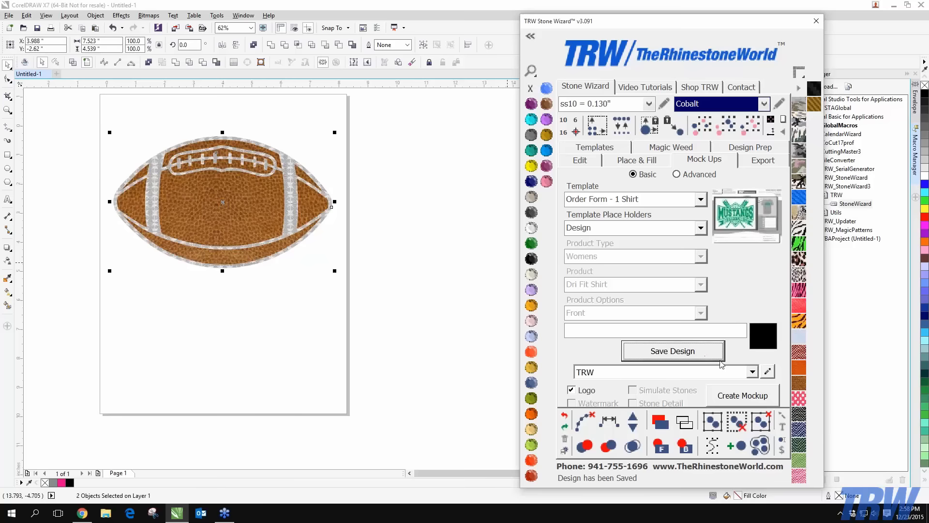
click(749, 399)
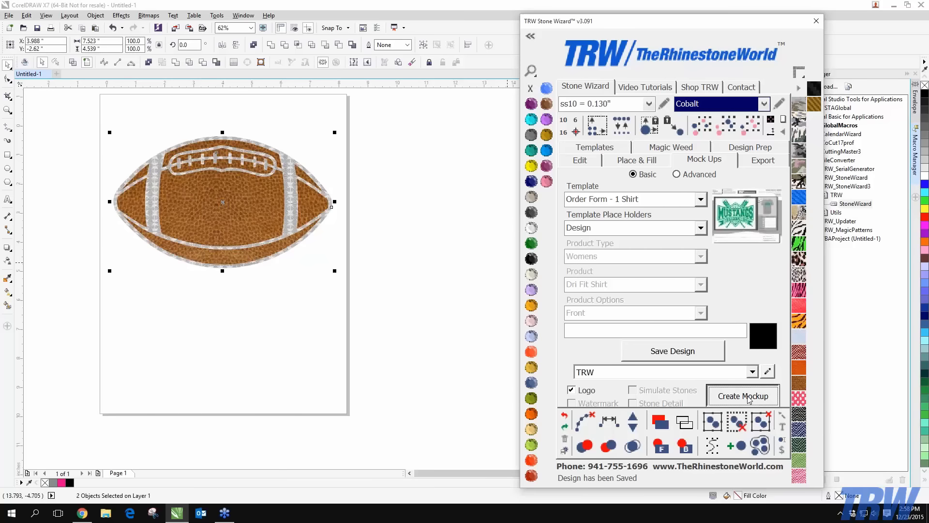
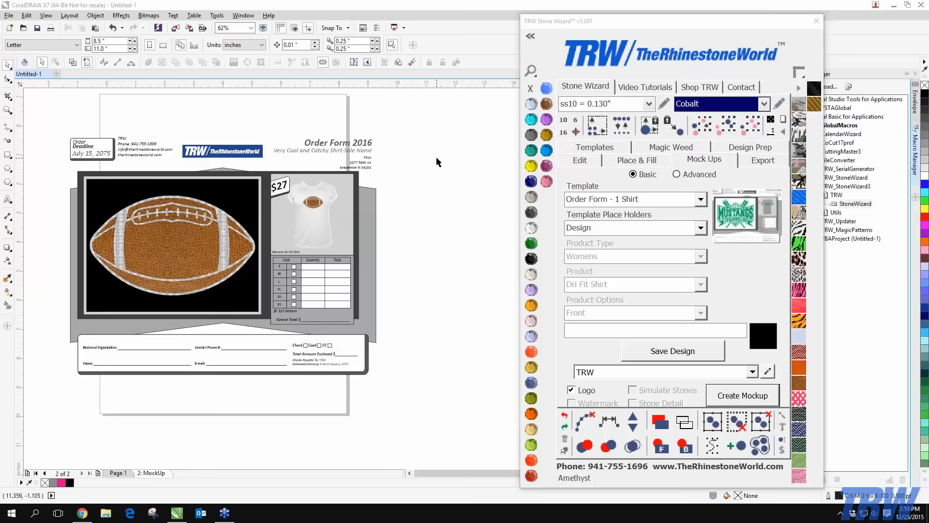
Select the whole order form, open Save As, then cancel it and deselect everything
drag(40, 113, 412, 401)
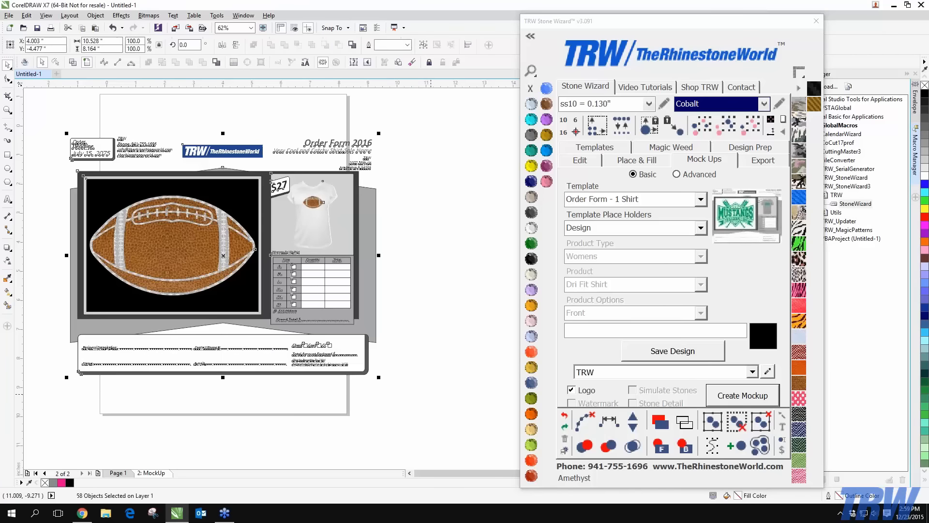
click(9, 16)
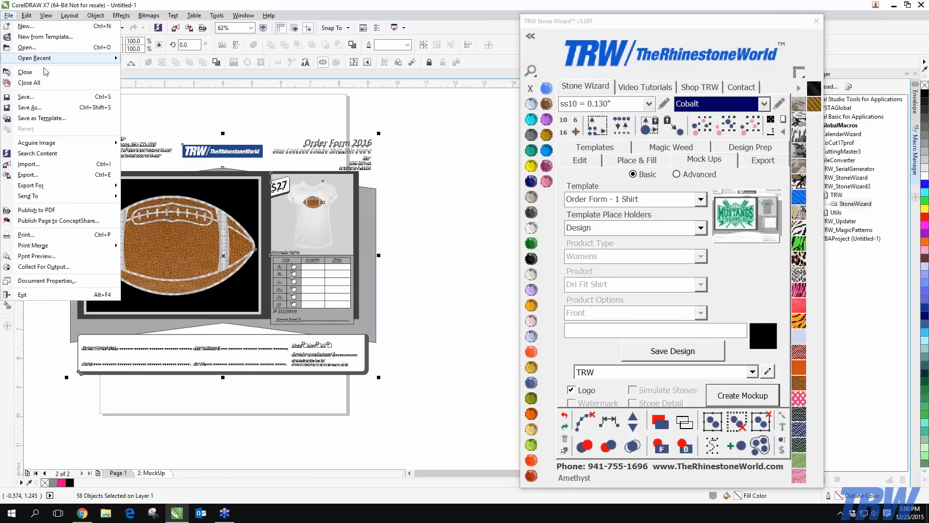
click(29, 107)
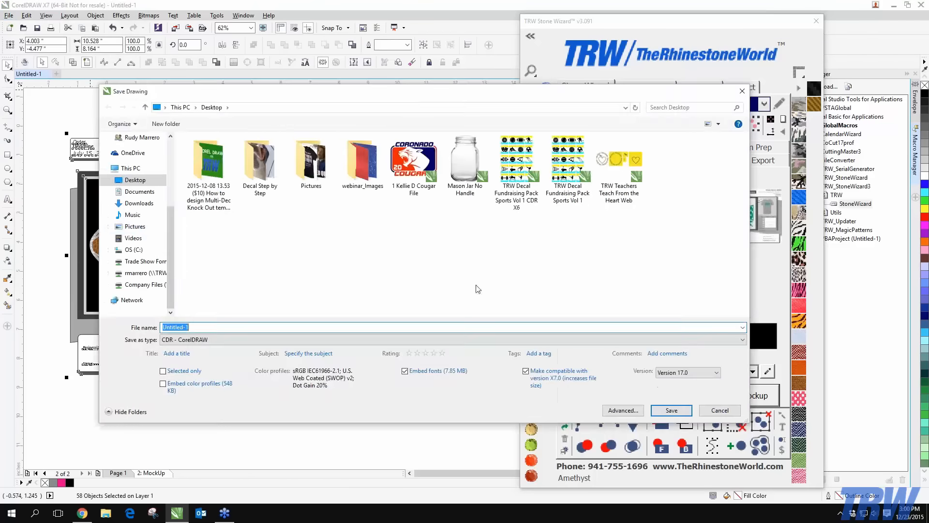
click(741, 92)
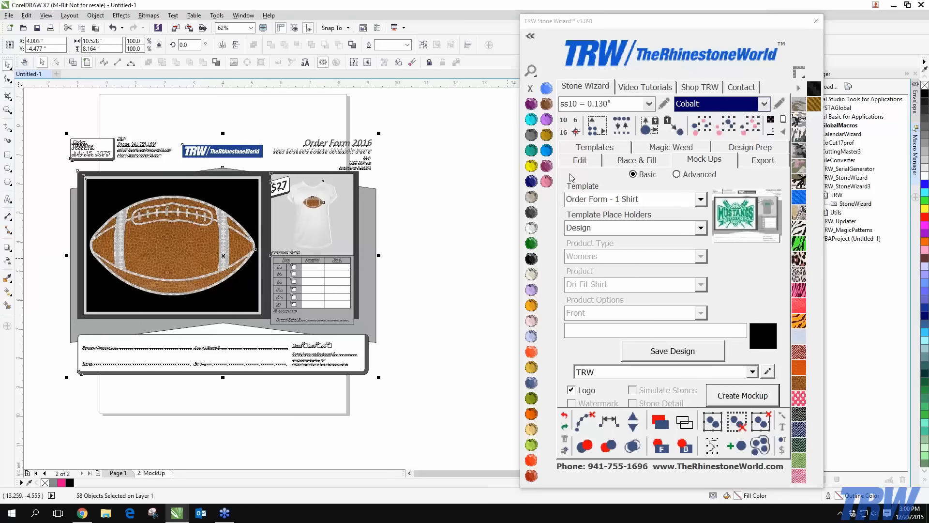
click(406, 229)
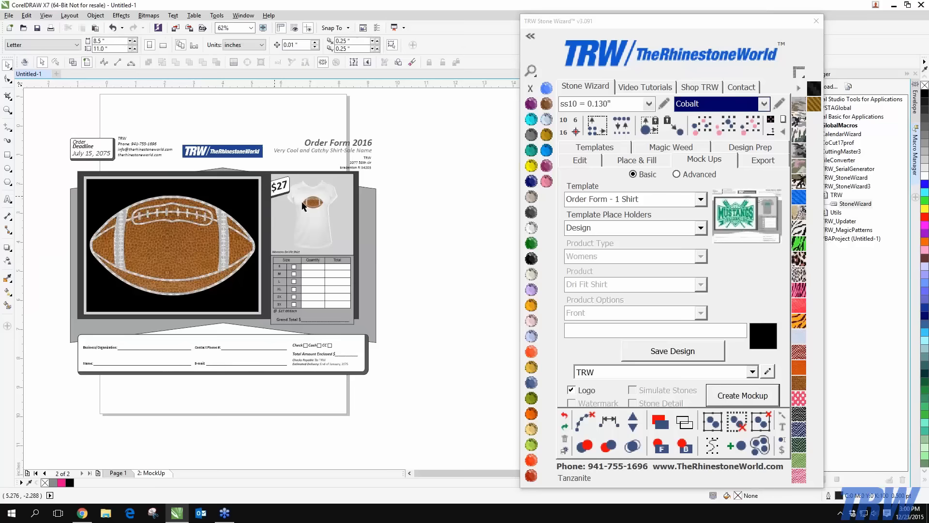
Change the price tag beside the shirt from $27 to $35
scroll(68, 131, up, 3)
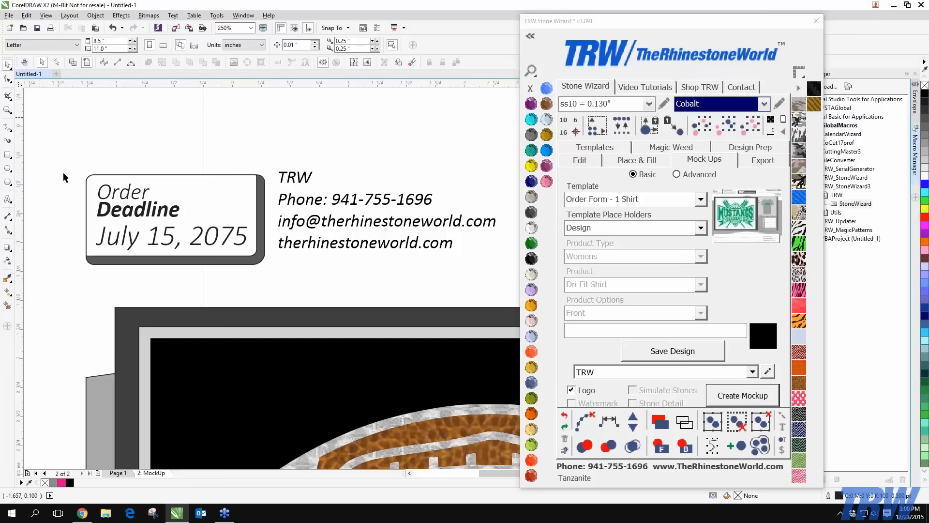
scroll(78, 222, down, 2)
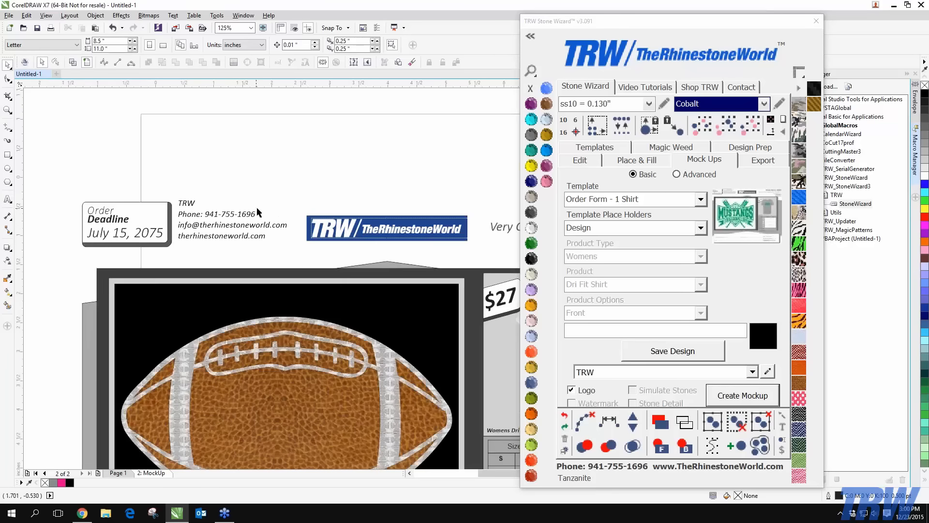
scroll(270, 232, up, 2)
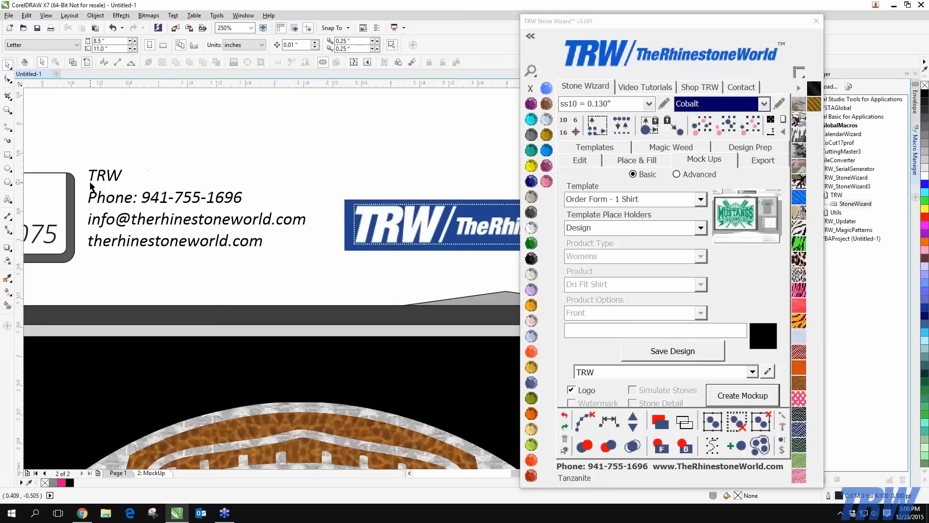
scroll(122, 220, down, 5)
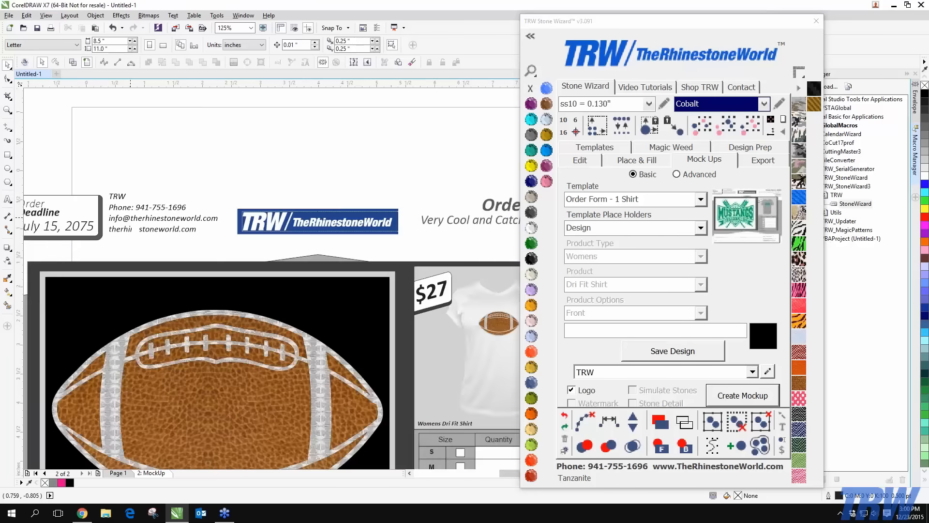
scroll(175, 223, up, 3)
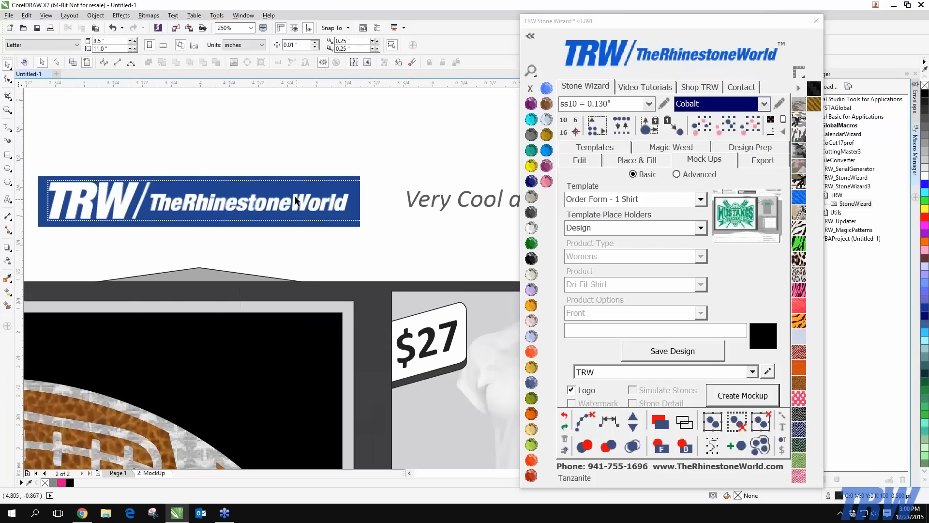
scroll(166, 188, down, 2)
scroll(279, 186, up, 1)
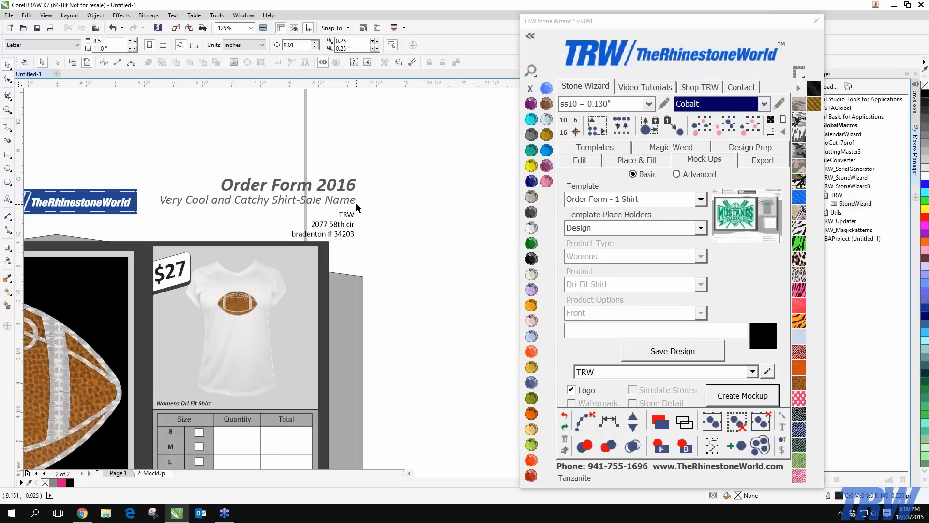
scroll(343, 216, up, 2)
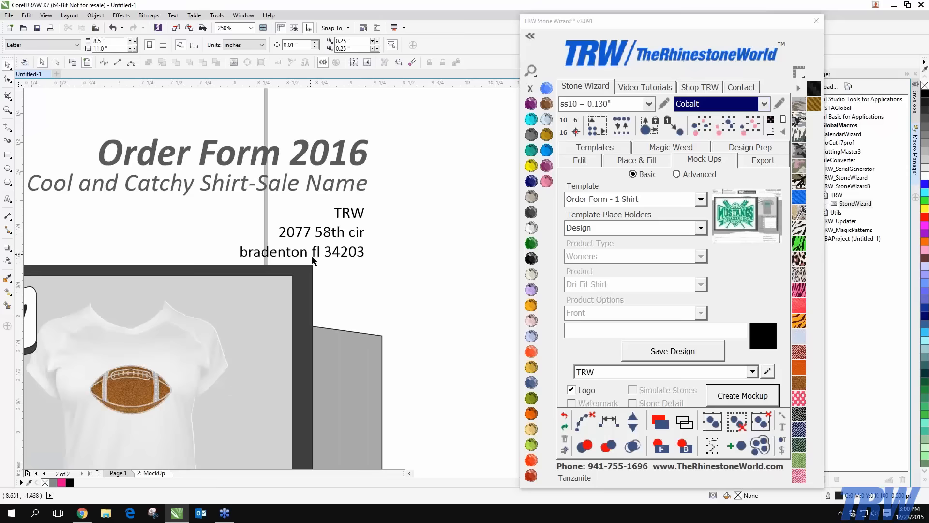
scroll(305, 273, down, 3)
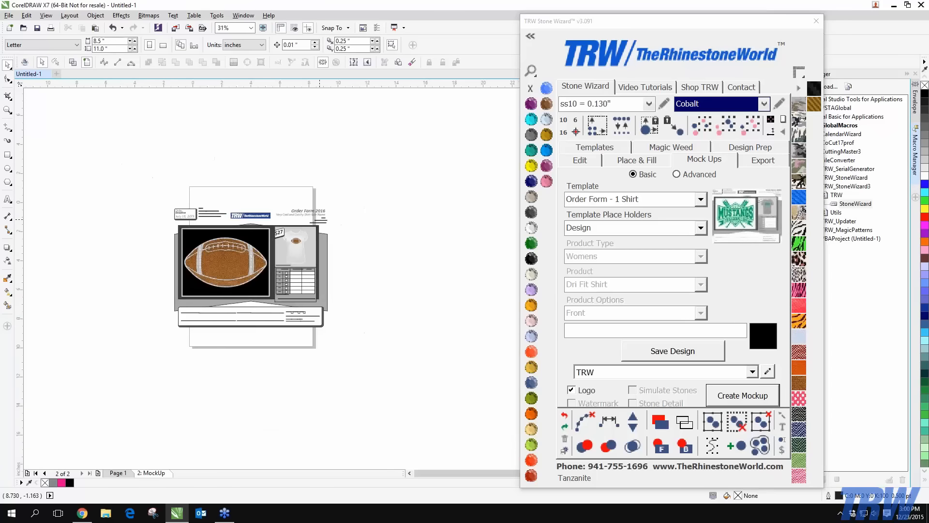
scroll(282, 333, up, 3)
scroll(264, 241, down, 3)
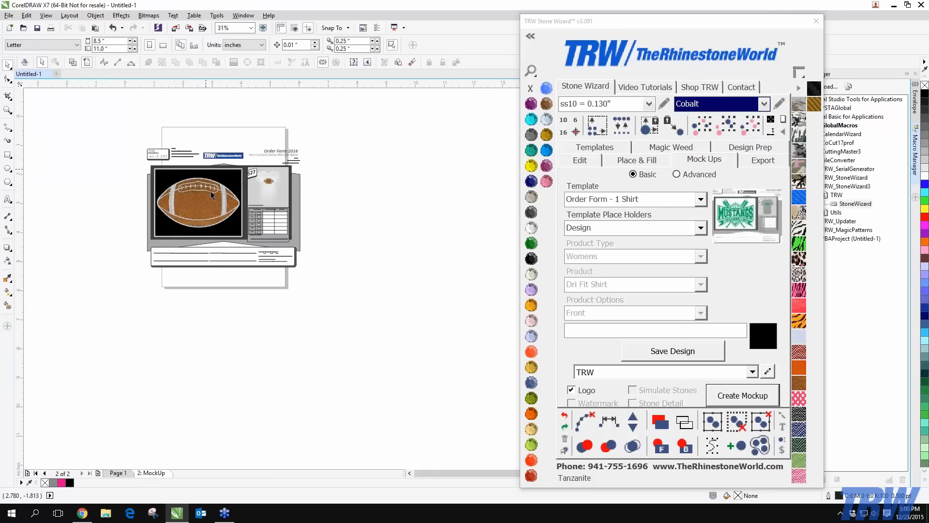
scroll(211, 196, up, 2)
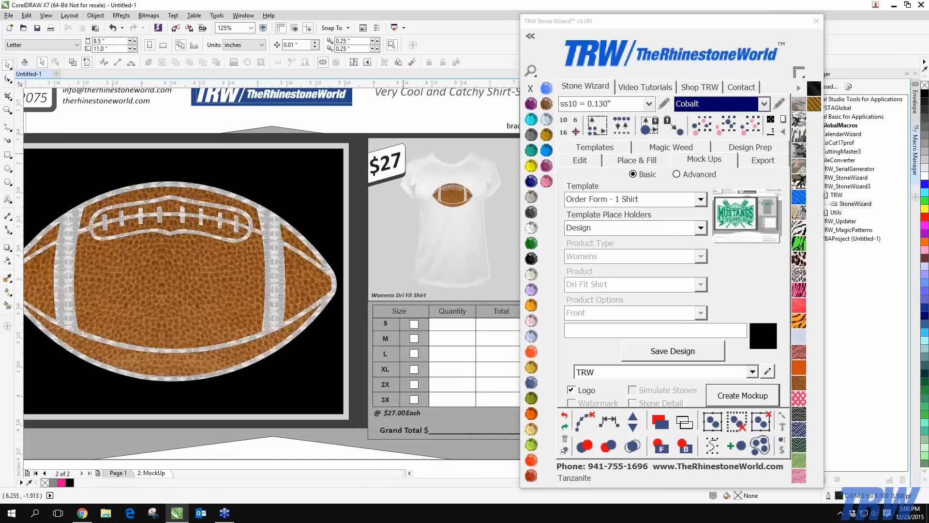
scroll(405, 157, up, 4)
click(388, 175)
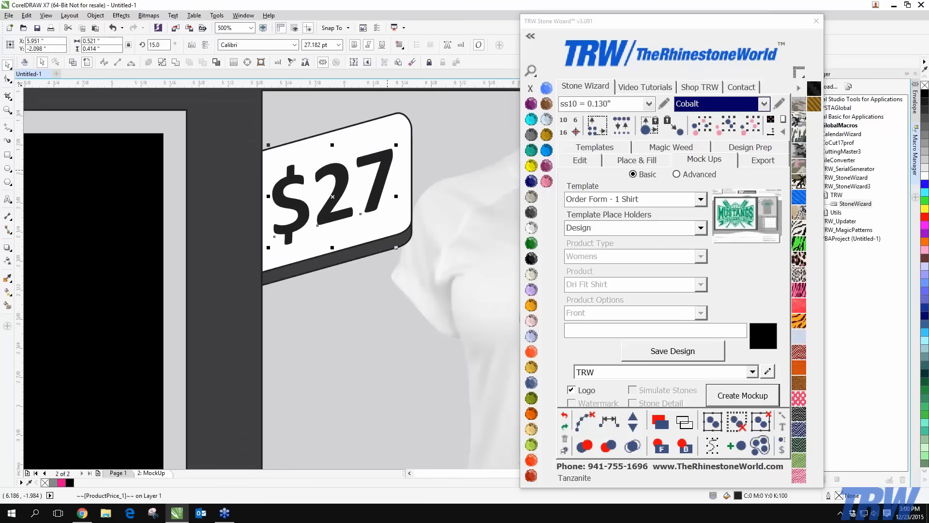
click(278, 63)
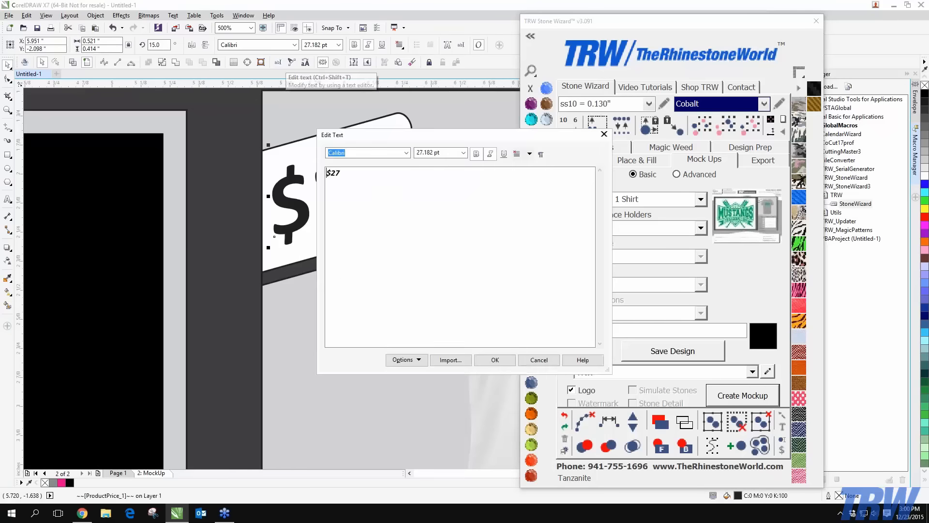
drag(336, 175, 331, 175)
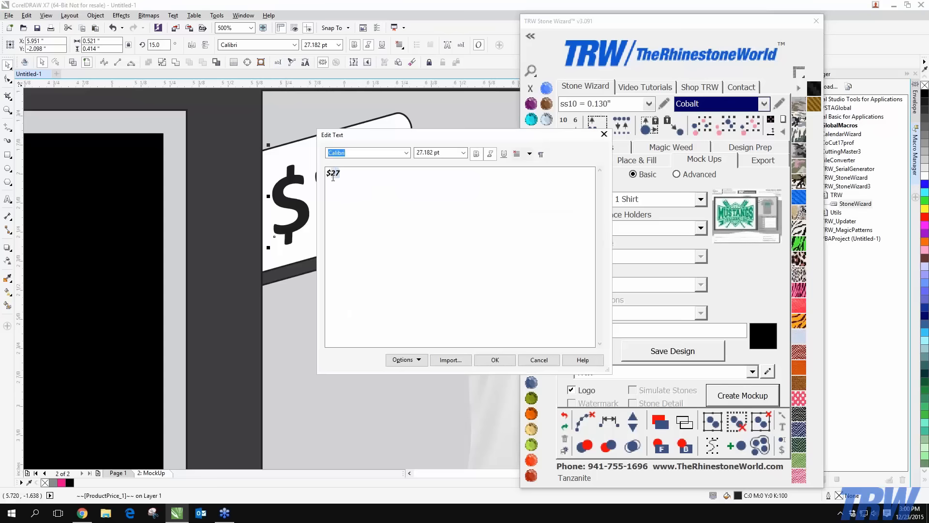
text(35)
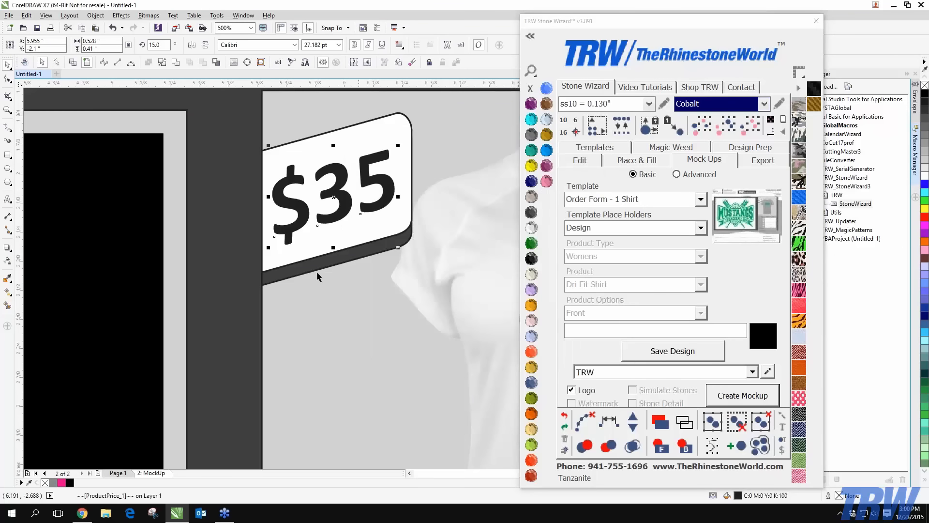
click(494, 359)
Change the per-shirt price under the size table to @ $35.00 Each
scroll(332, 217, down, 5)
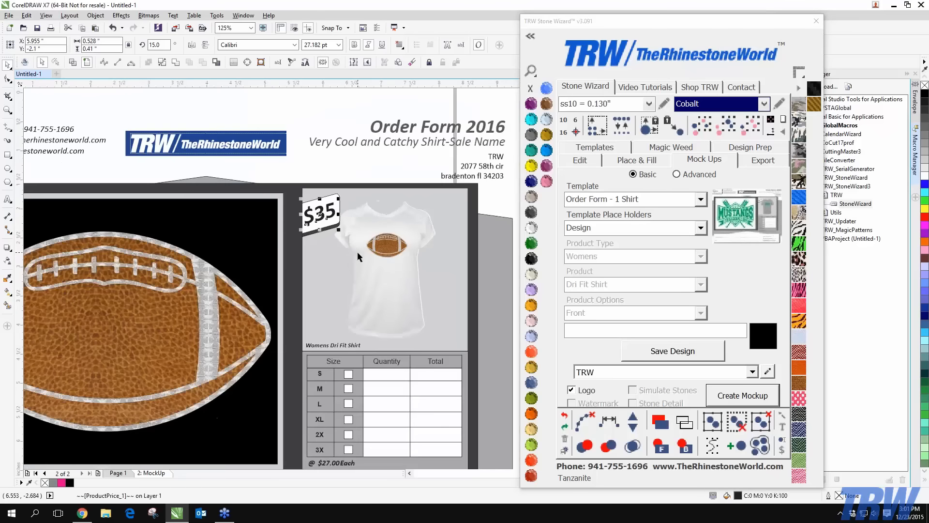
scroll(365, 336, up, 4)
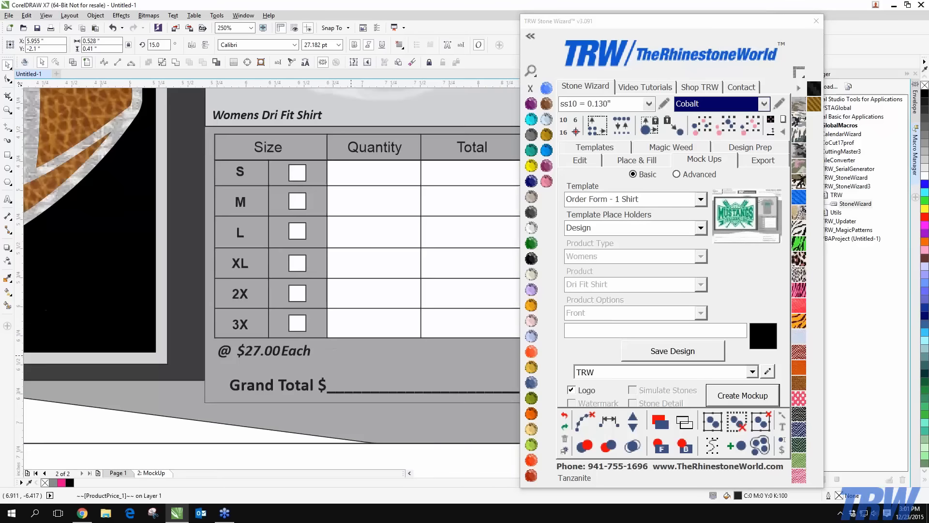
click(257, 353)
click(277, 62)
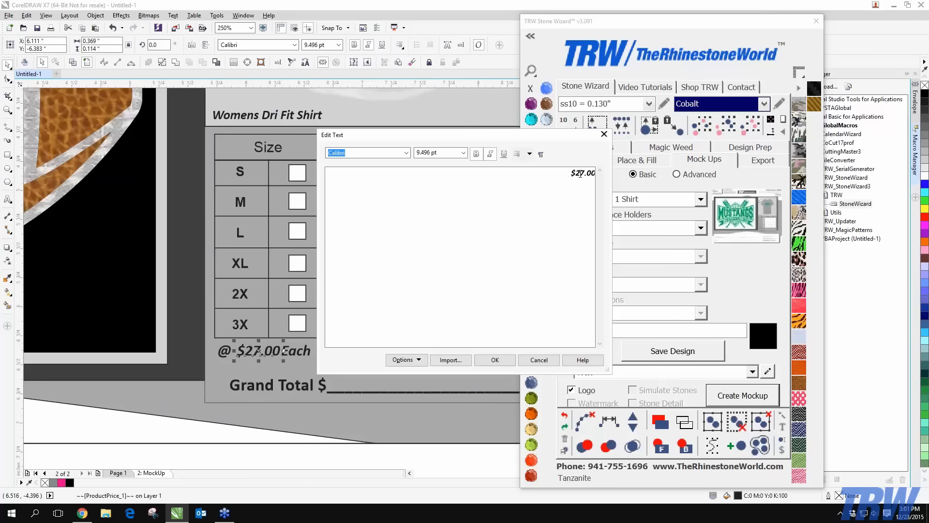
key(BackSpace)
click(494, 360)
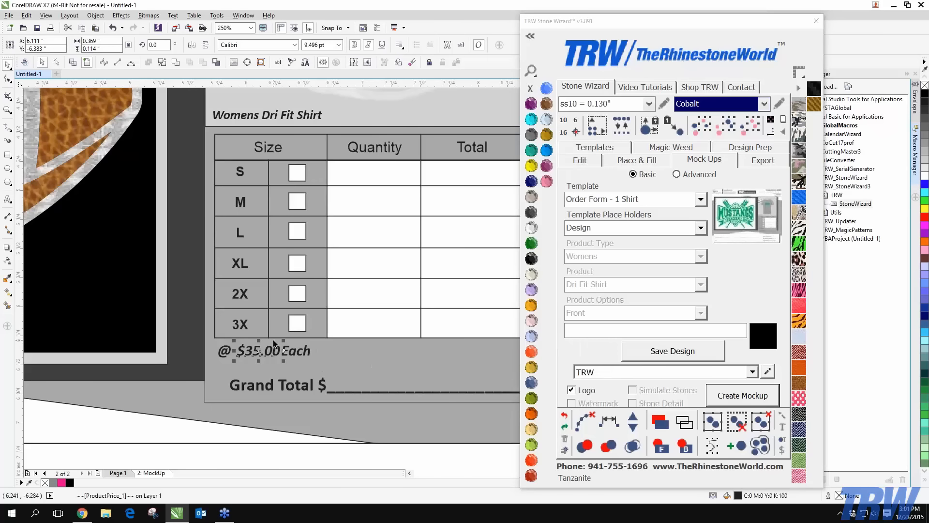
scroll(274, 343, down, 4)
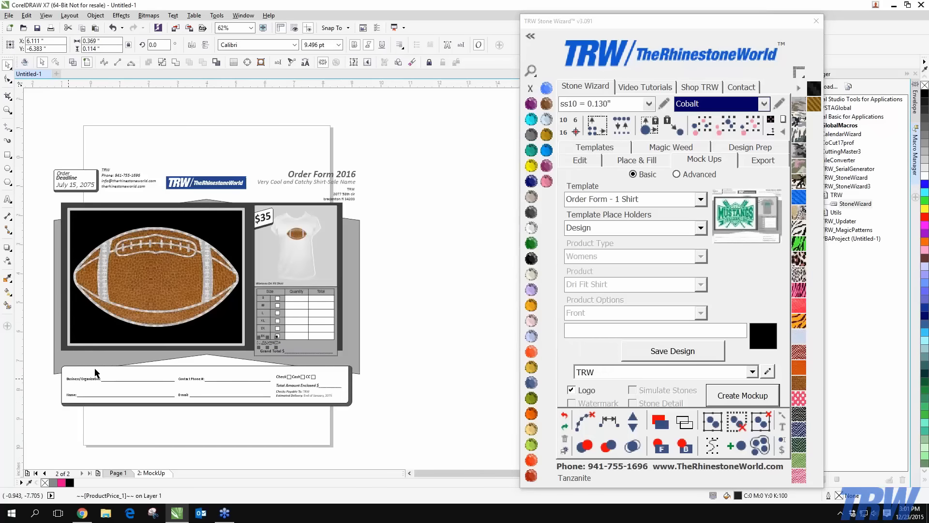
Check the footer by selecting the End of January, 2075 delivery text
scroll(307, 399, up, 2)
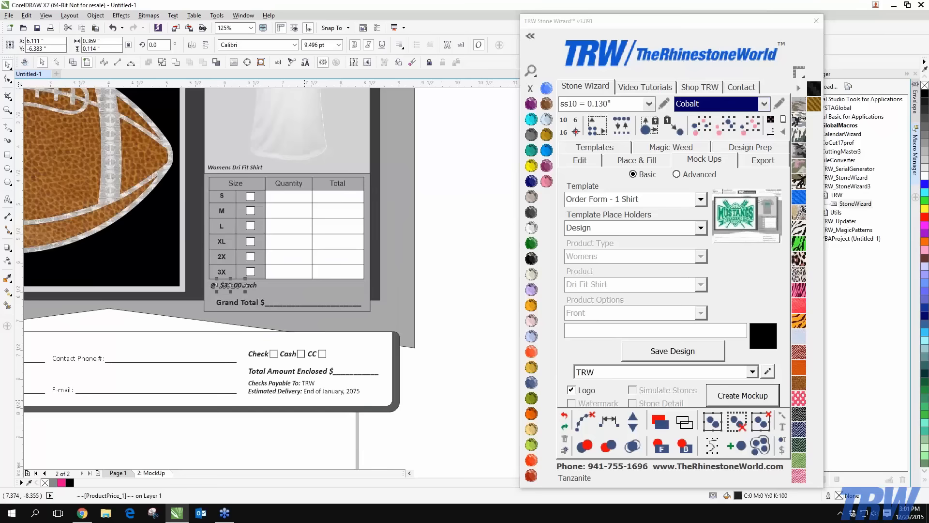
scroll(304, 398, up, 2)
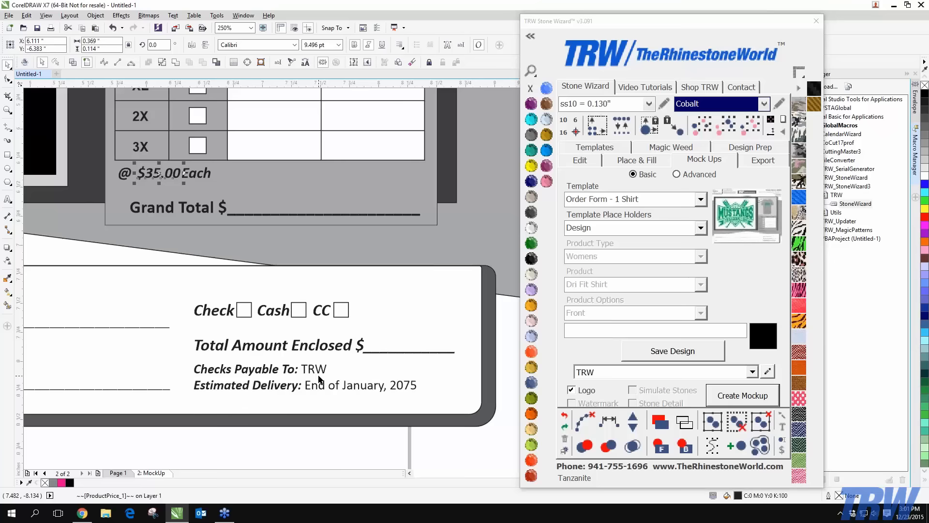
scroll(319, 380, up, 2)
scroll(139, 385, down, 2)
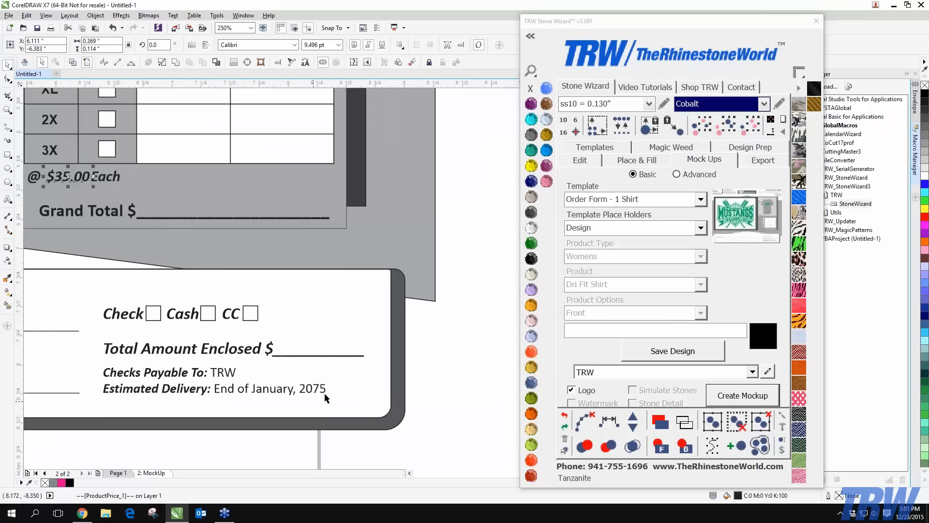
scroll(334, 392, up, 2)
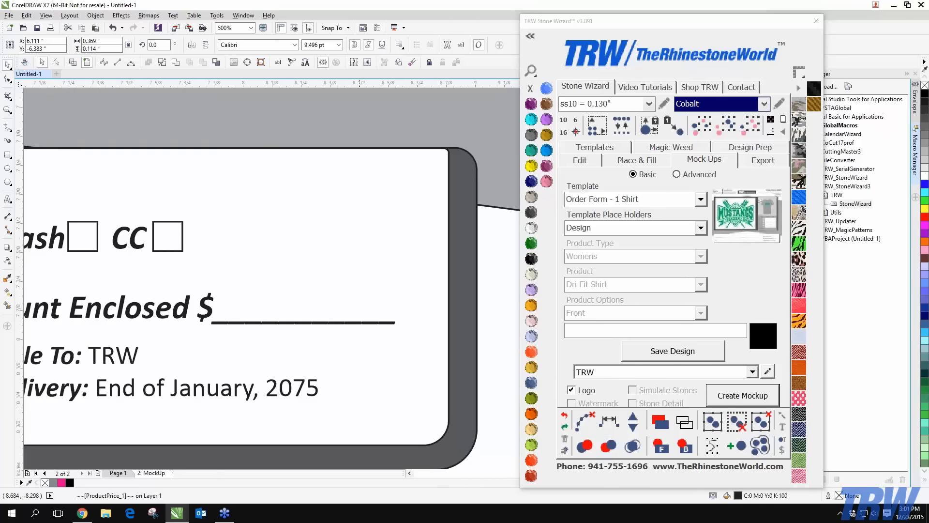
click(314, 389)
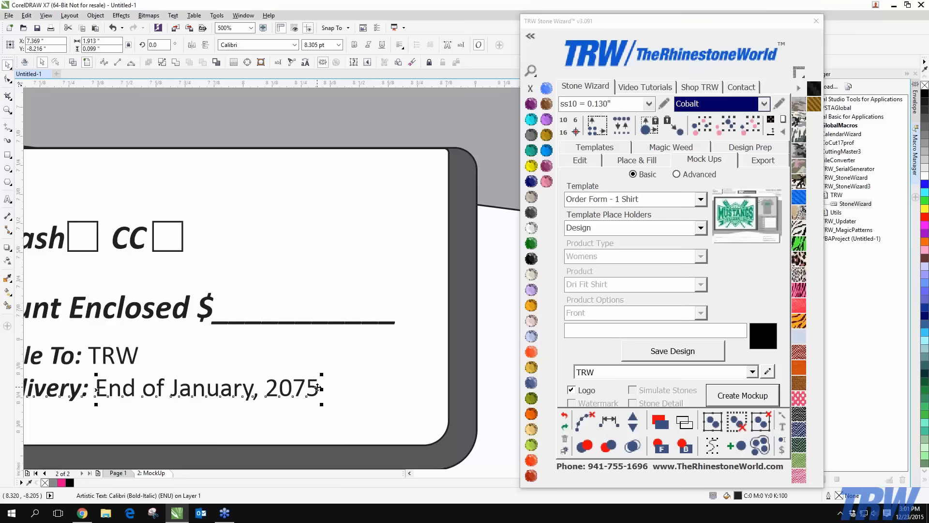
Deselect, zoom out, and marquee-select all 58 order-form objects
scroll(317, 387, down, 2)
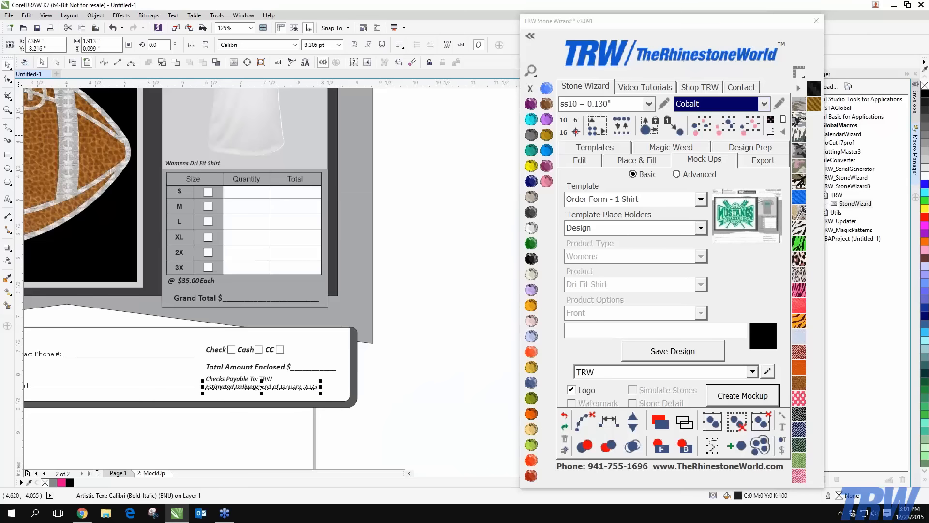
key(Escape)
scroll(291, 229, down, 1)
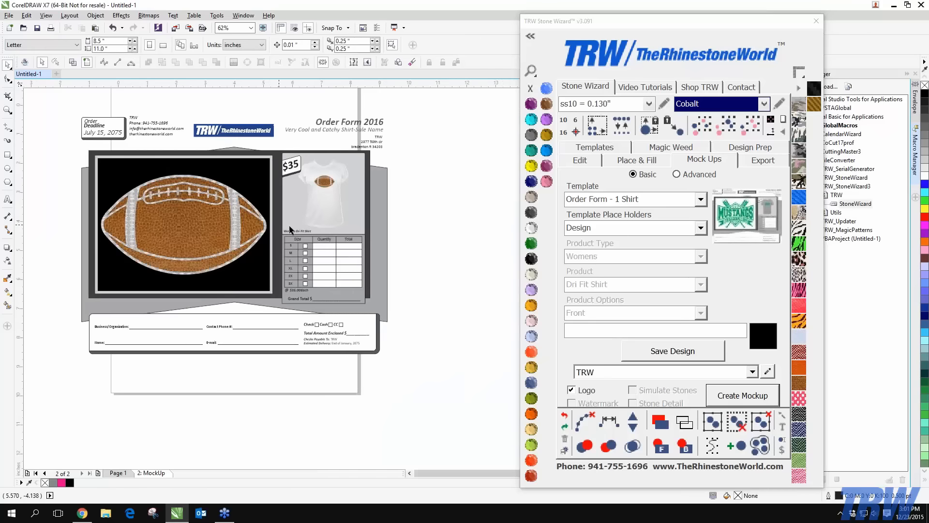
scroll(170, 268, down, 1)
drag(73, 158, 379, 390)
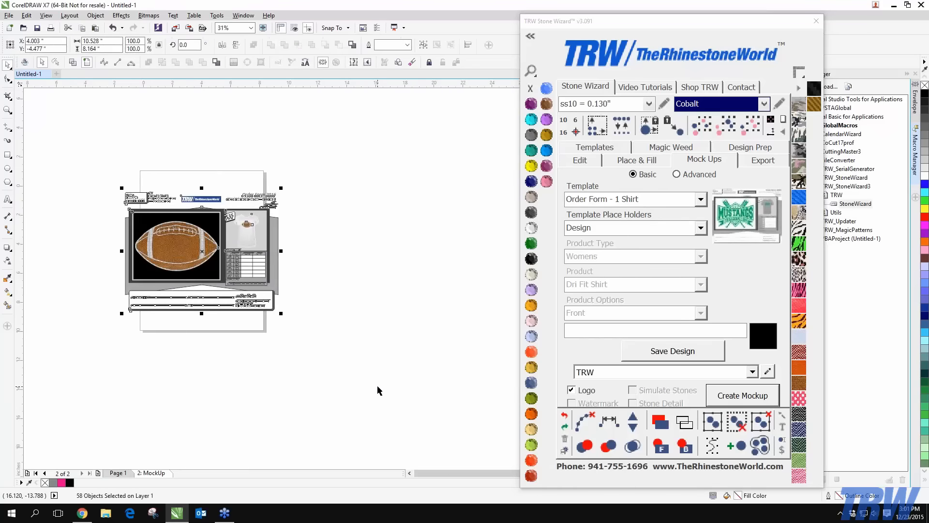
Delete the order-form mockup and remove the empty MockUp page
key(Delete)
right_click(160, 474)
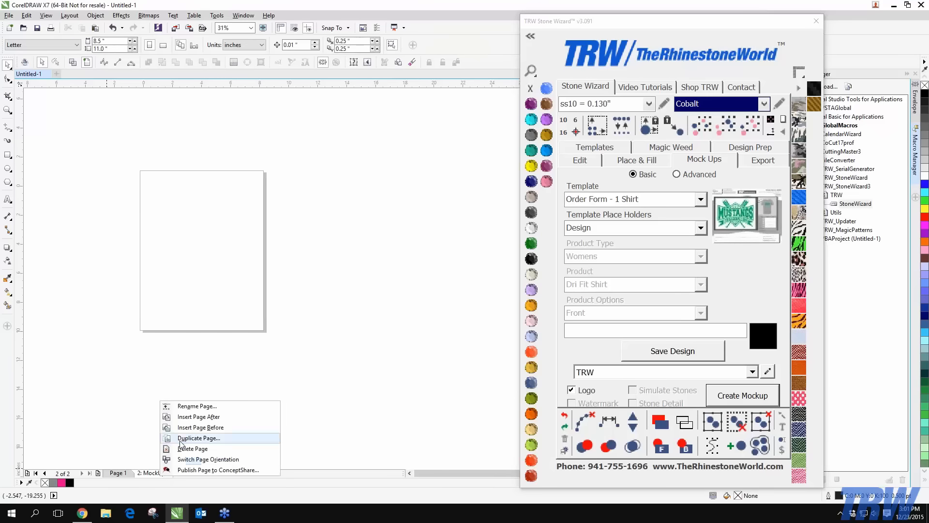
click(186, 448)
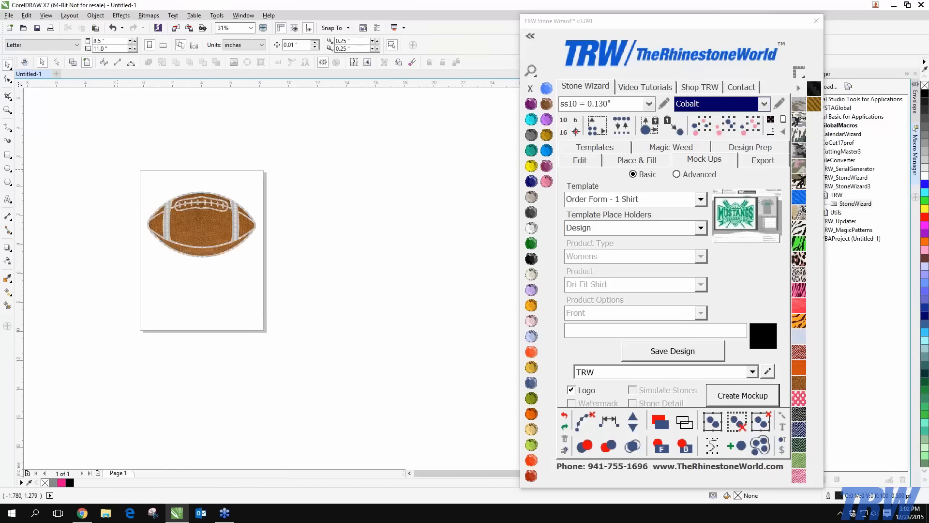
Duplicate the football, placing the copy below the original
drag(118, 169, 341, 313)
drag(210, 234, 212, 216)
drag(213, 217, 229, 304)
right_click(230, 303)
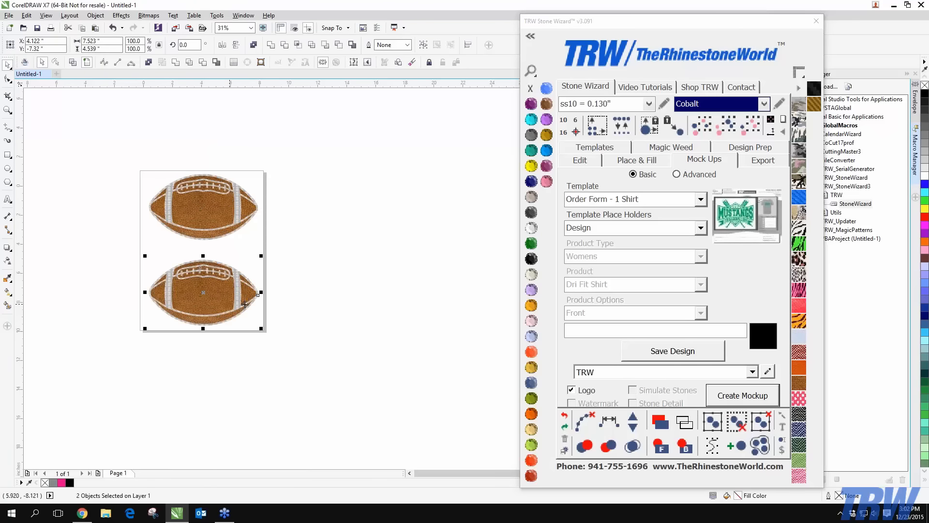
Choose Order Form - 2 Shirt as the Stone Wizard mockup template
click(699, 228)
click(701, 199)
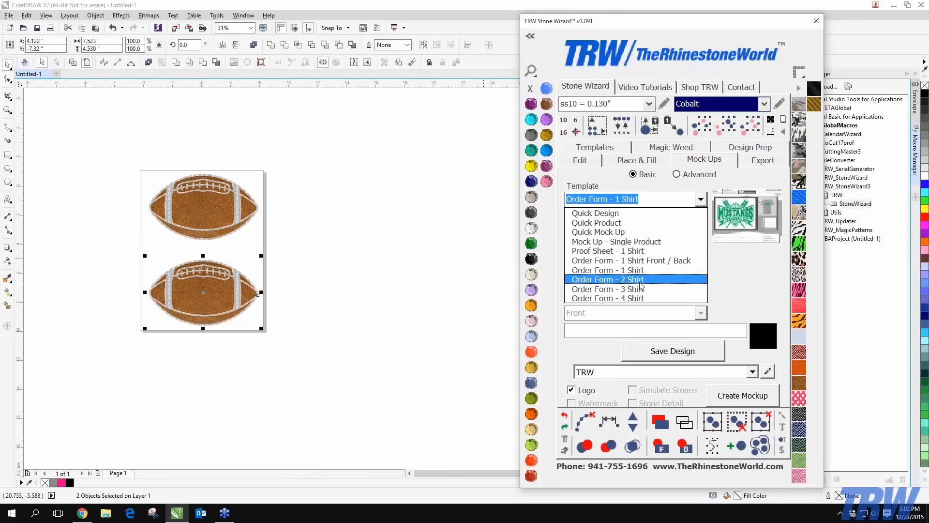
click(640, 280)
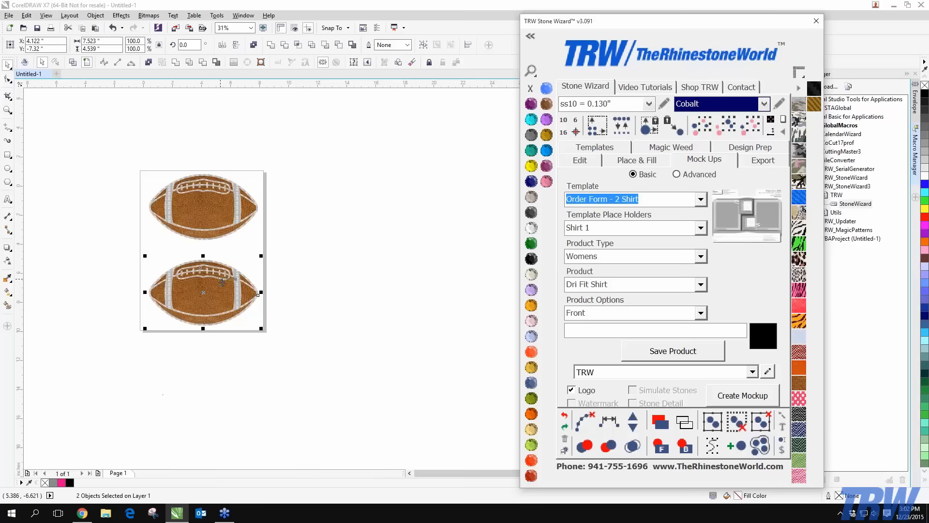
End the macro error, relaunch StoneWizard, and move the football toward the page middle
click(441, 223)
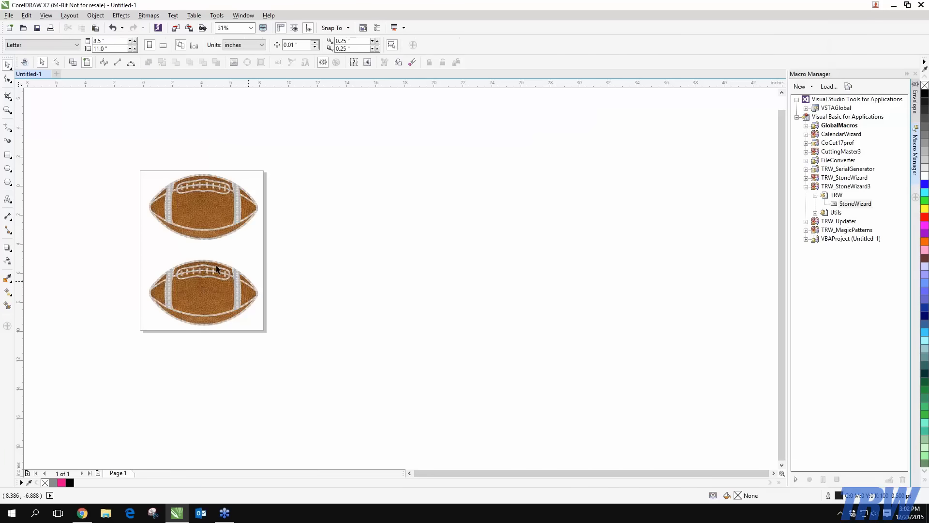
click(372, 375)
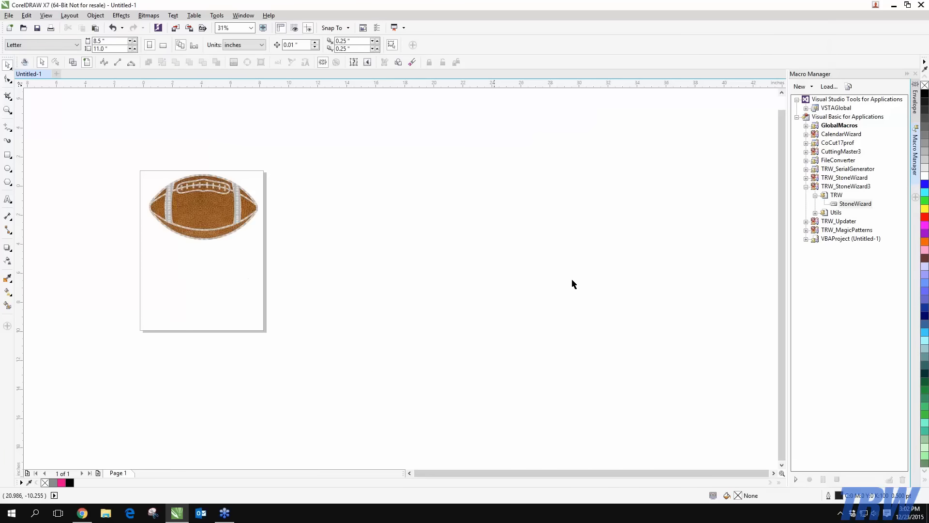
double_click(855, 203)
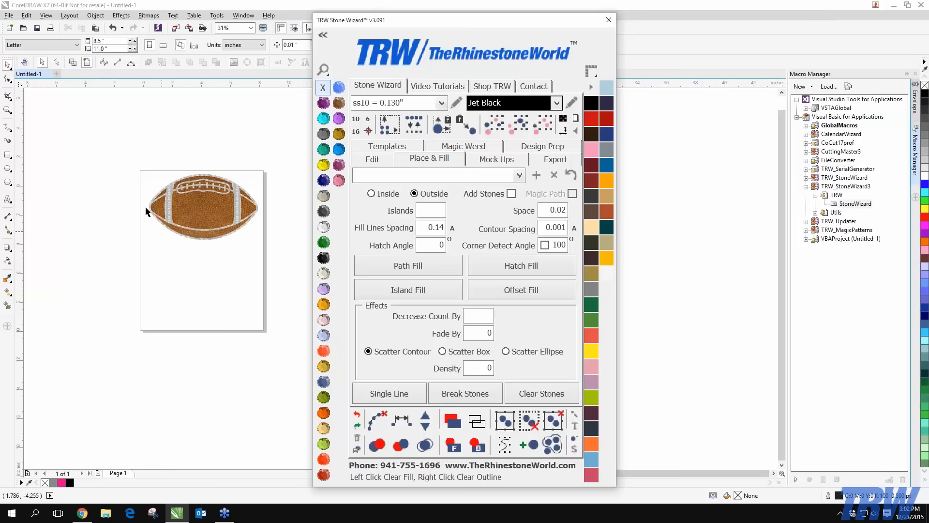
click(218, 263)
drag(219, 263, 234, 270)
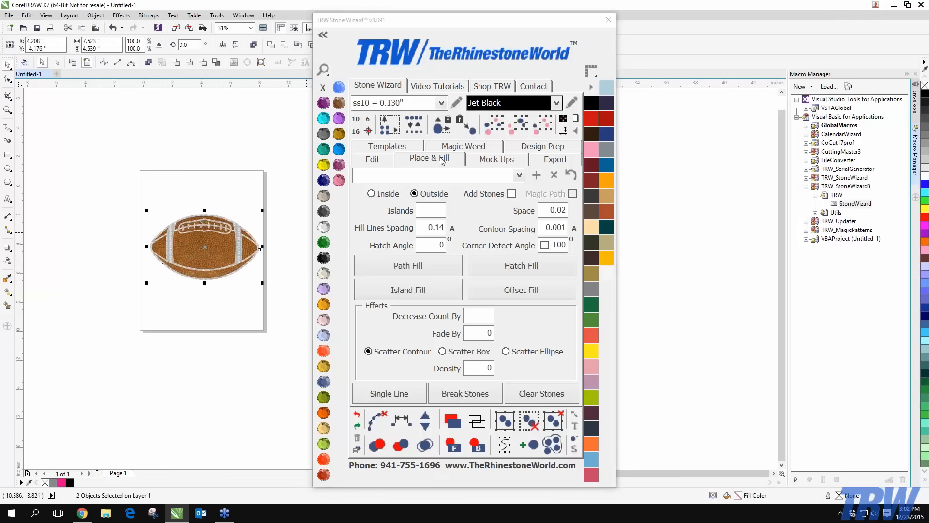
Set the mockup template to Order Form - 1 Shirt in Basic mode
click(489, 160)
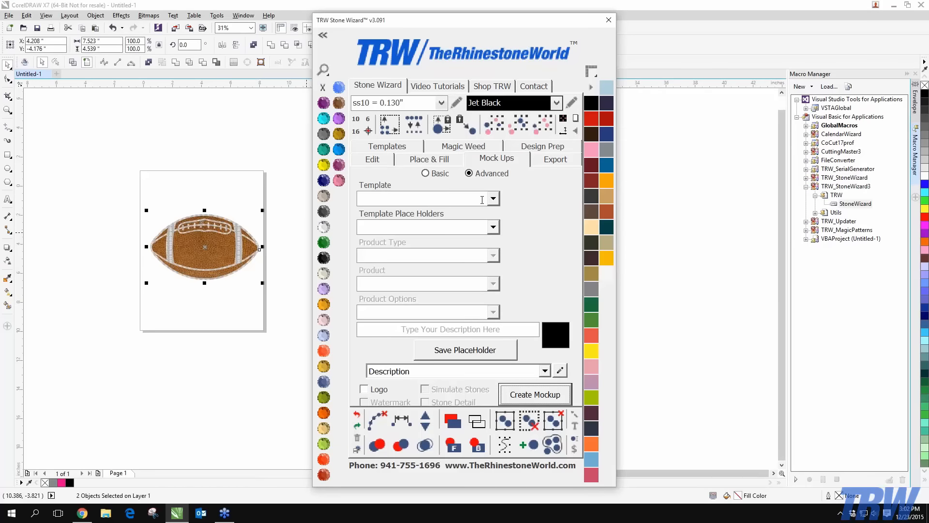
click(493, 198)
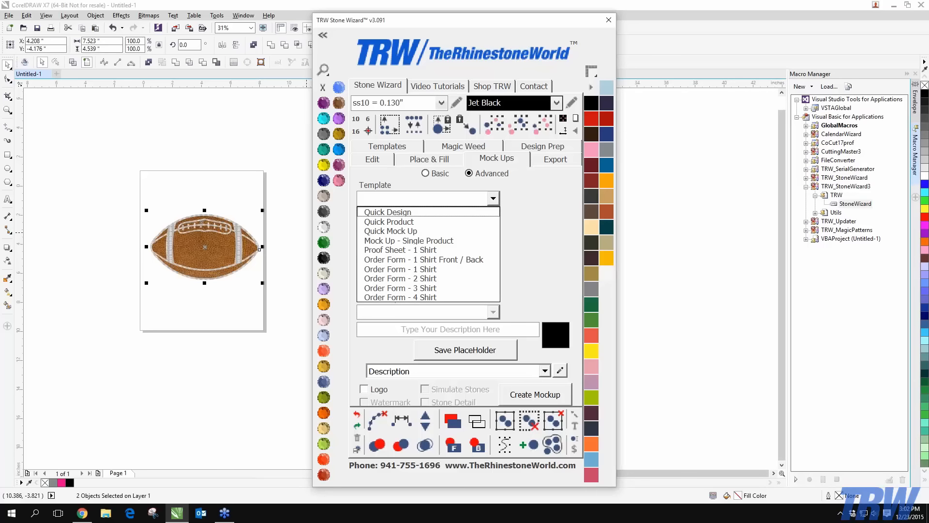
click(400, 269)
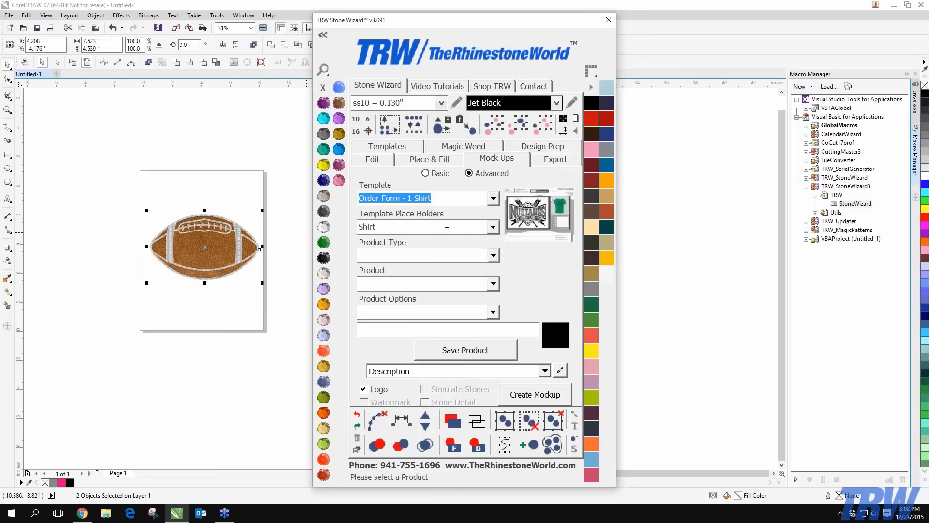
click(483, 228)
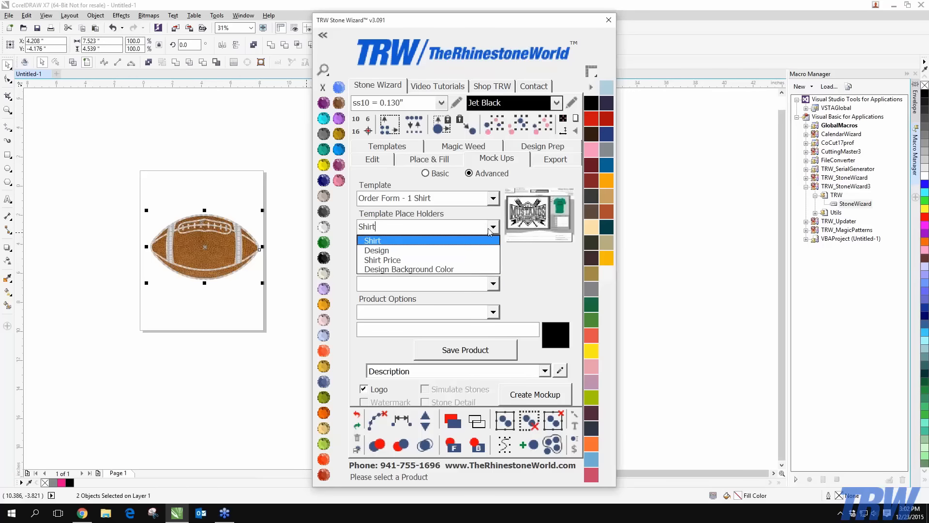
click(440, 175)
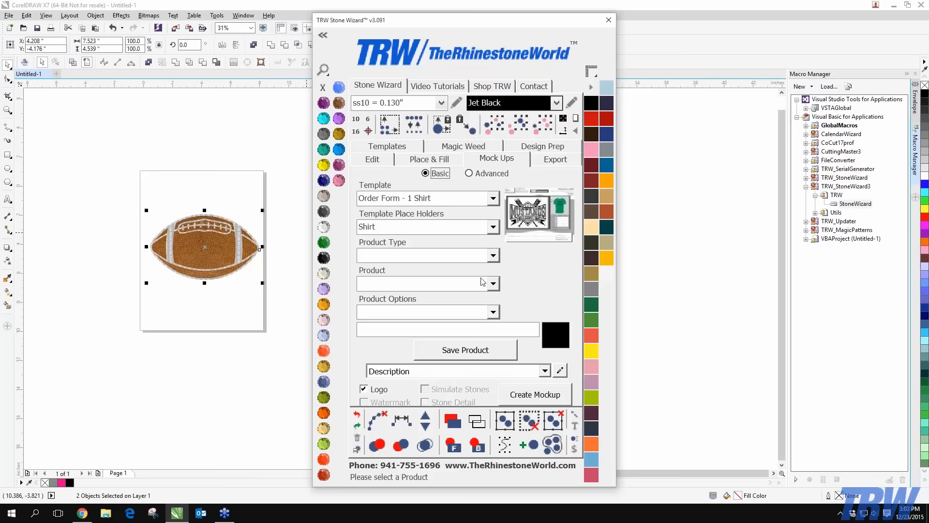
Save a Mens T-Shirt as the shirt product
click(494, 256)
click(421, 276)
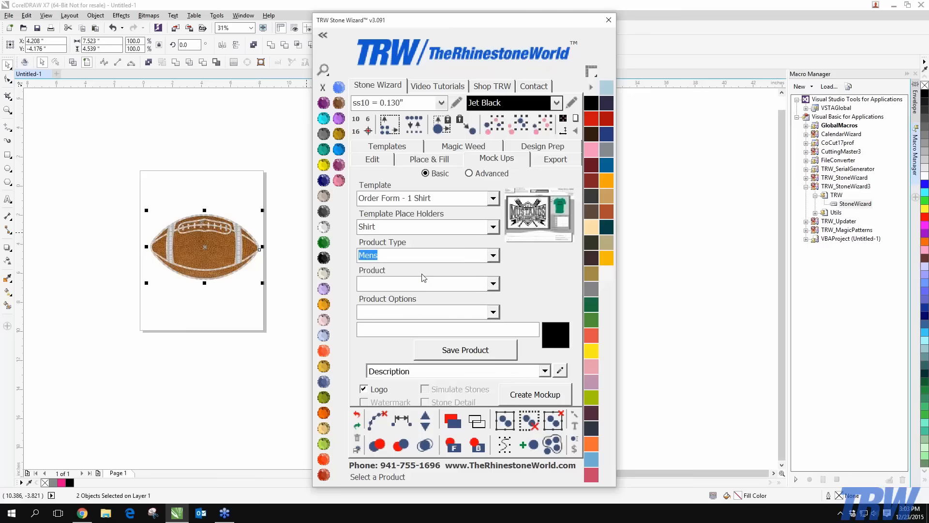
click(493, 284)
click(479, 297)
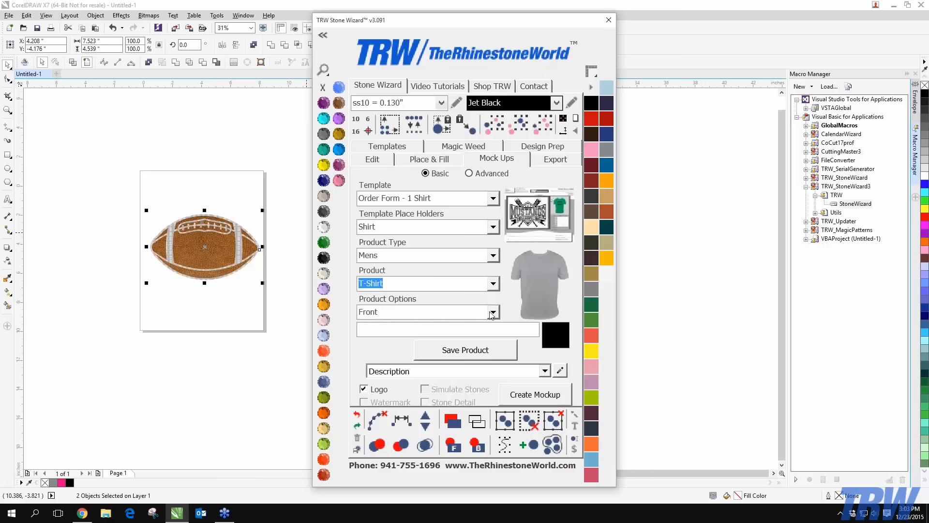
click(468, 352)
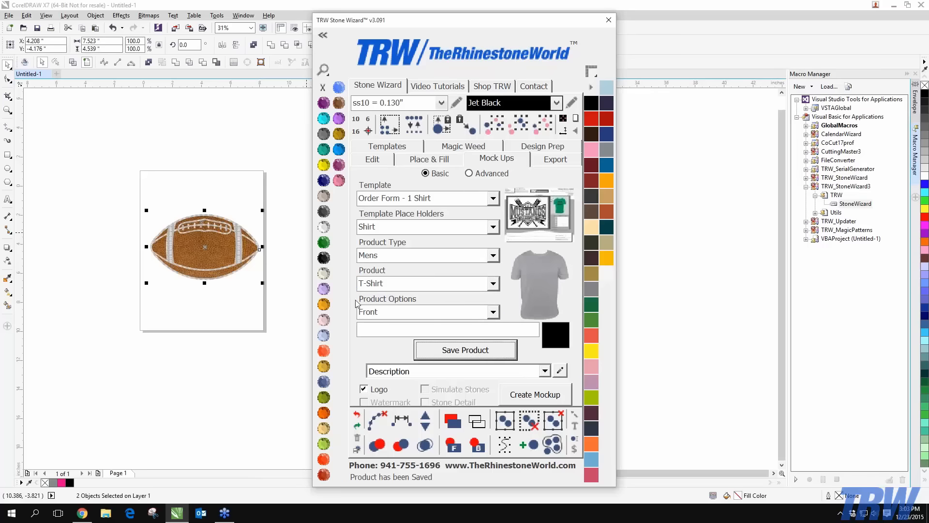
Save the football as the Design placeholder and create the mockup
click(493, 227)
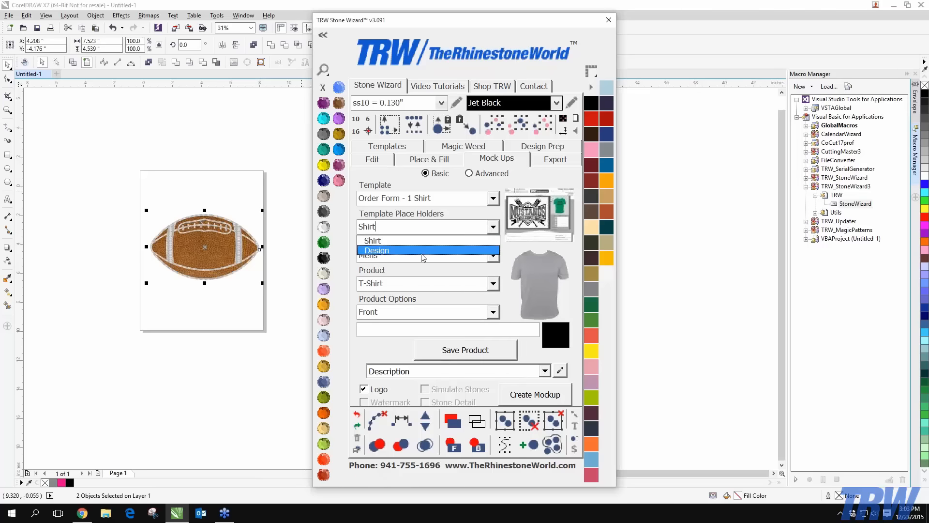
click(422, 253)
click(480, 357)
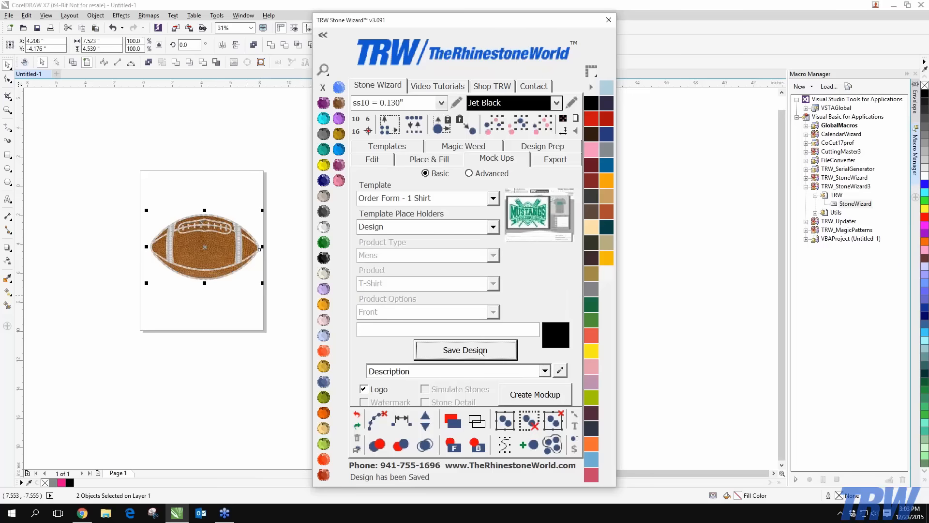
drag(93, 198, 308, 337)
click(552, 396)
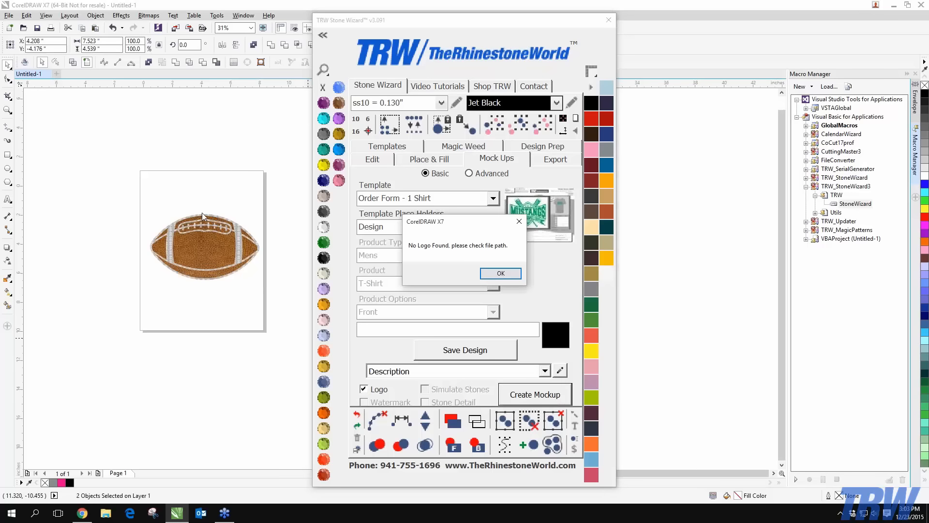
Dismiss the No Logo Found warning, zoom in on the mockup, and select the $27 price text
click(500, 273)
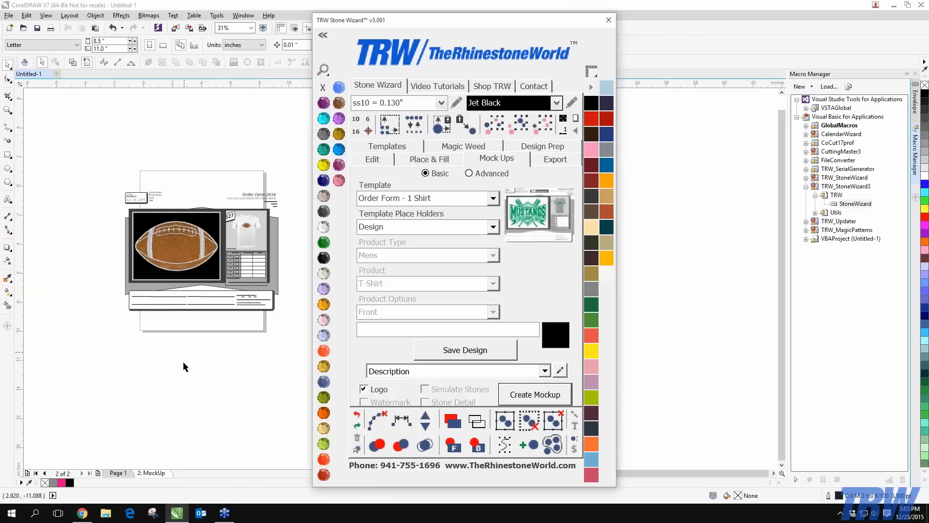
click(205, 345)
scroll(245, 218, up, 1)
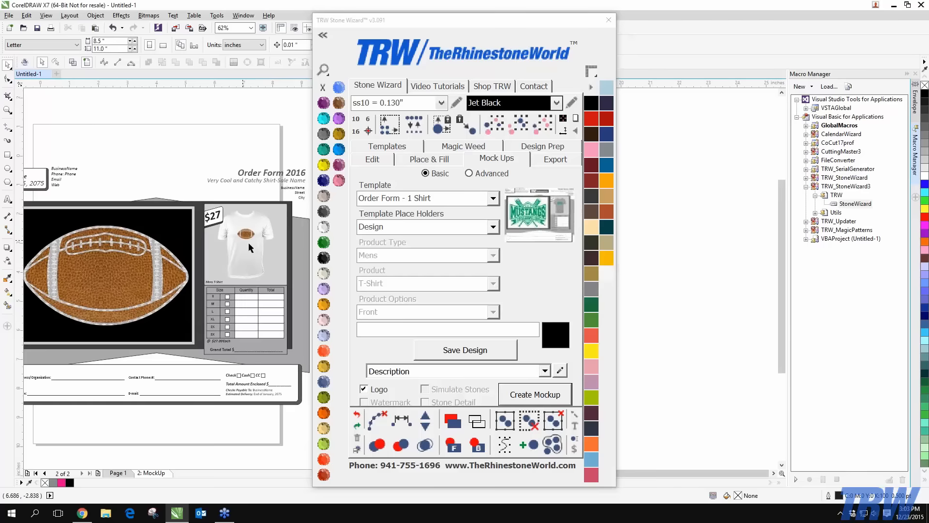
scroll(225, 279, up, 1)
scroll(204, 281, up, 2)
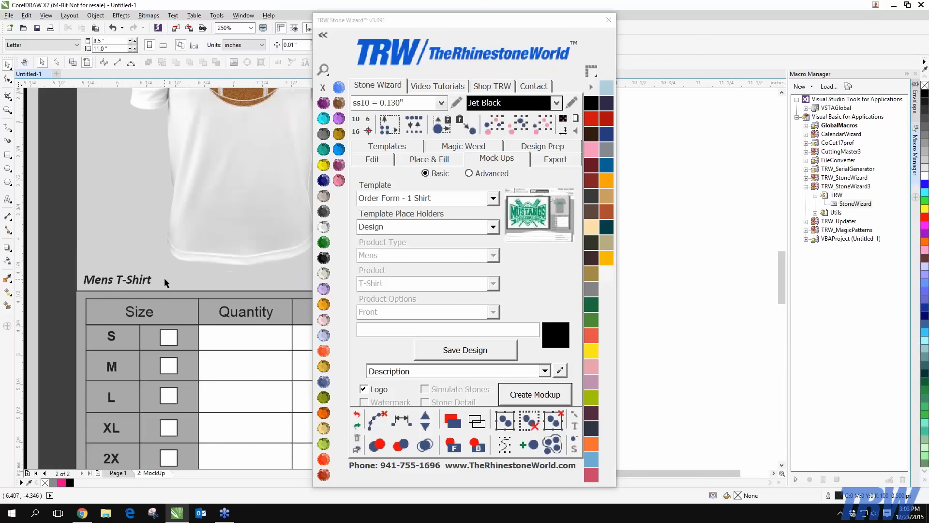
scroll(146, 269, down, 2)
scroll(127, 258, up, 2)
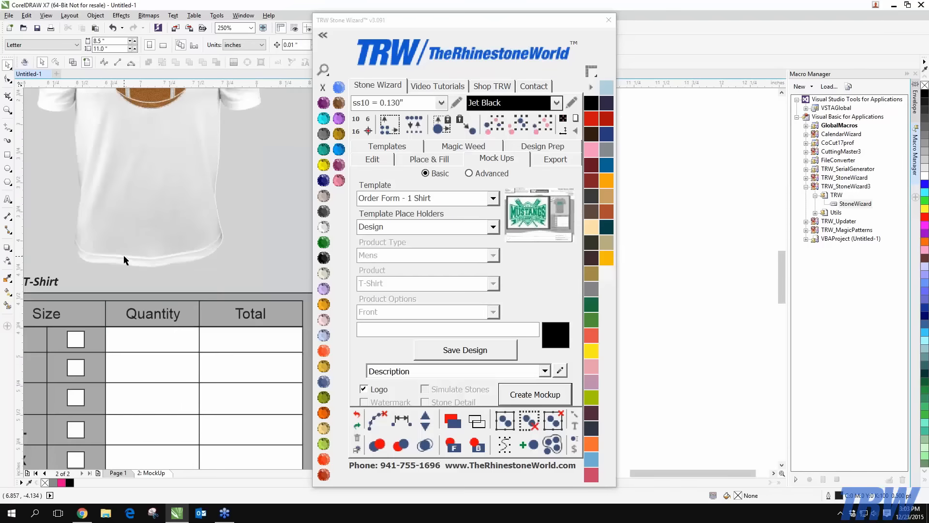
scroll(138, 274, down, 2)
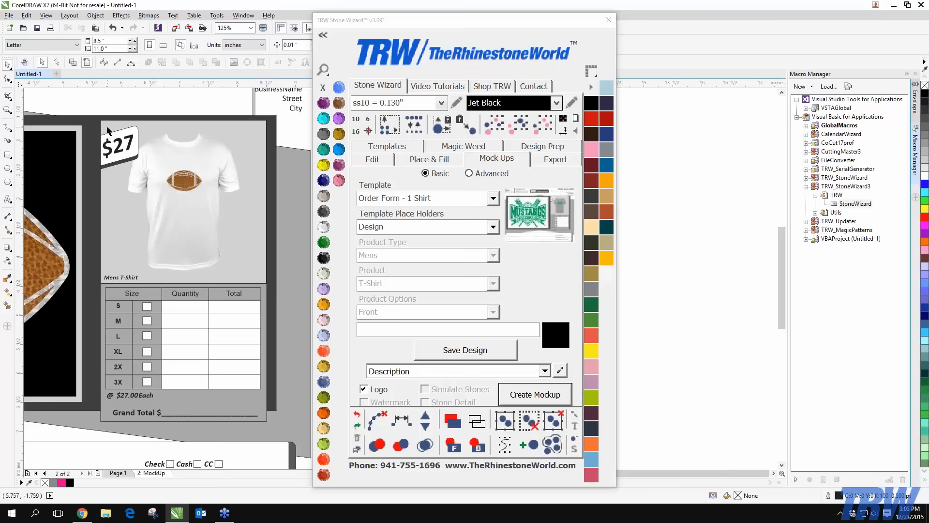
scroll(107, 129, up, 3)
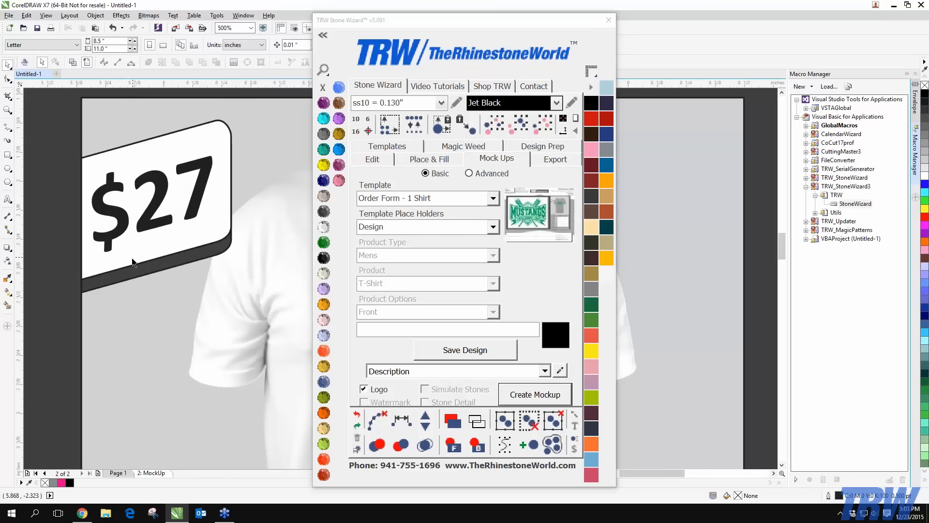
click(179, 201)
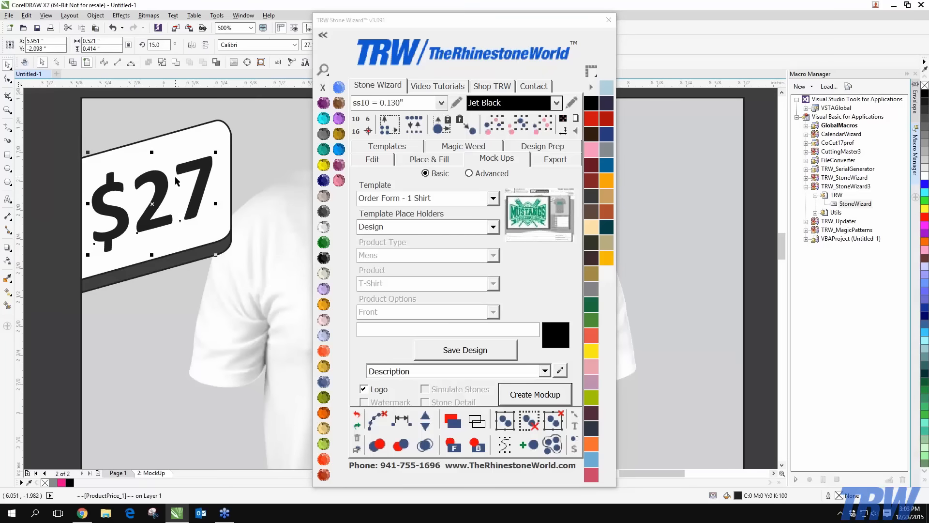
Set the price text to 12 pt and add a second line (2xl-) under $27
click(278, 62)
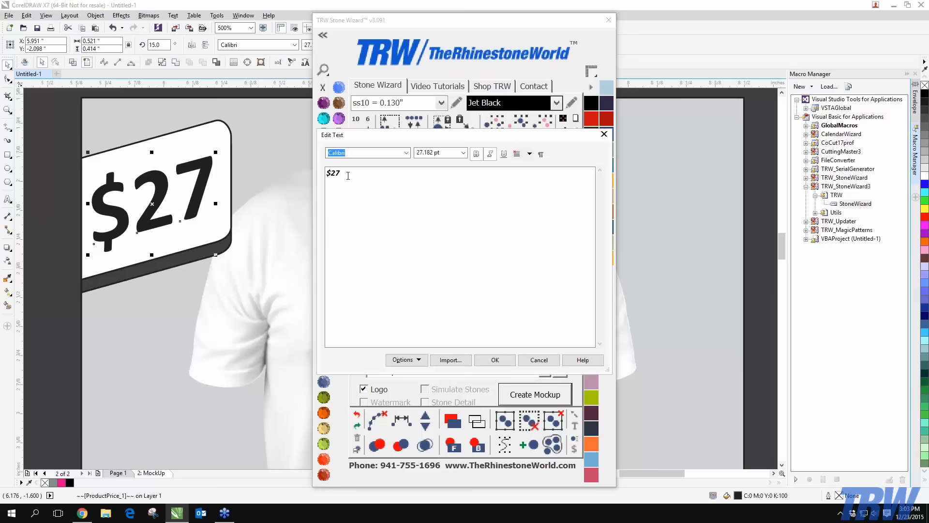
click(463, 152)
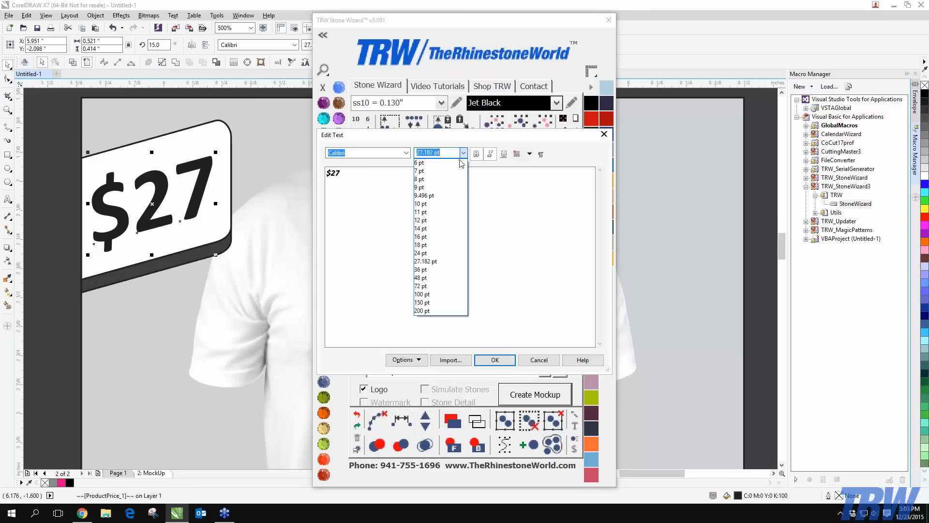
click(438, 225)
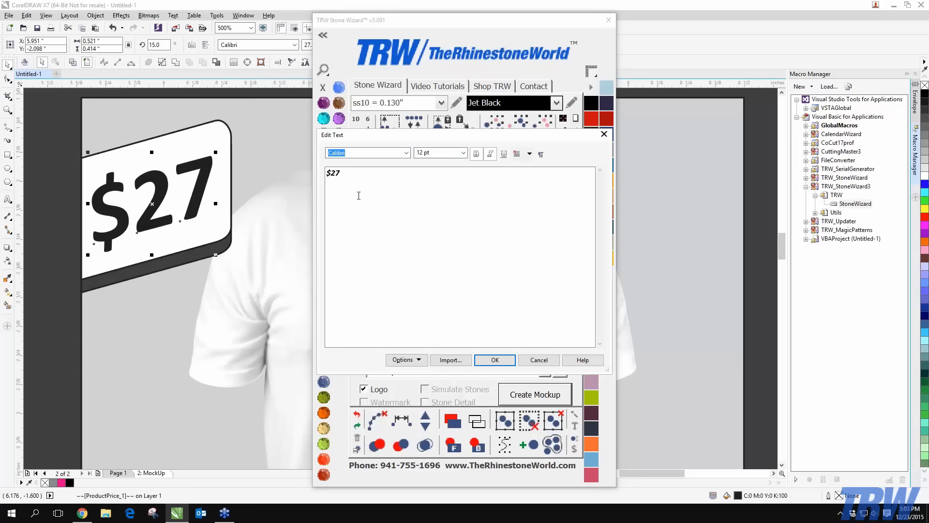
click(366, 179)
key(Return)
text((2xl-))
click(509, 360)
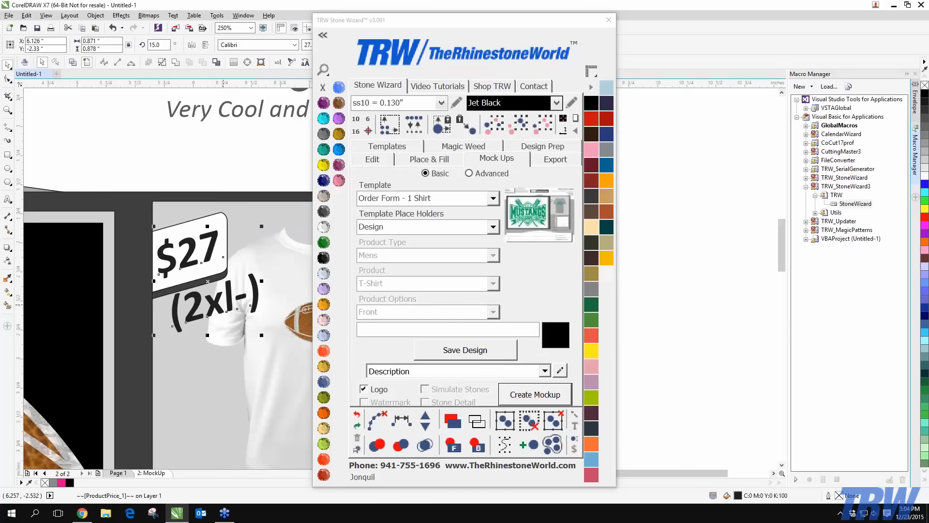
Scale the price text down so it fits inside the tag
scroll(222, 302, down, 1)
drag(262, 335, 212, 285)
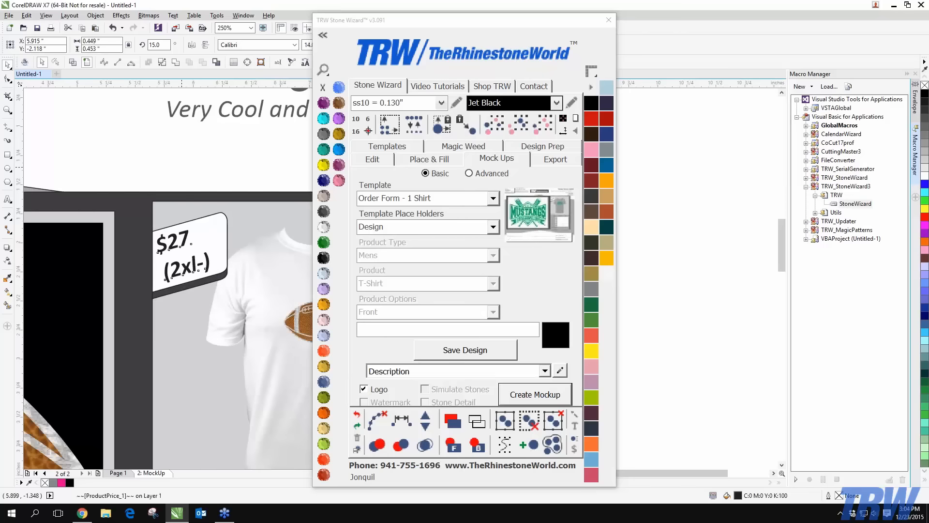
key(Escape)
scroll(200, 269, down, 2)
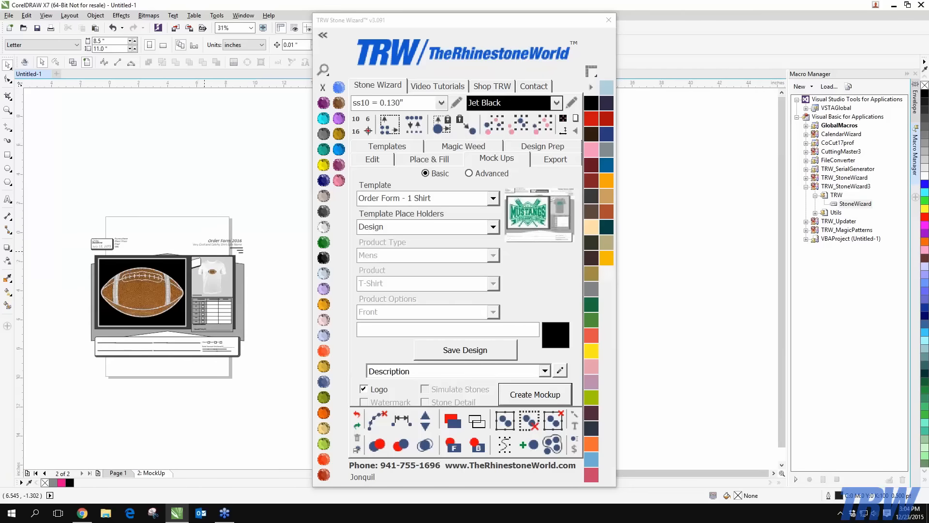
scroll(208, 269, up, 1)
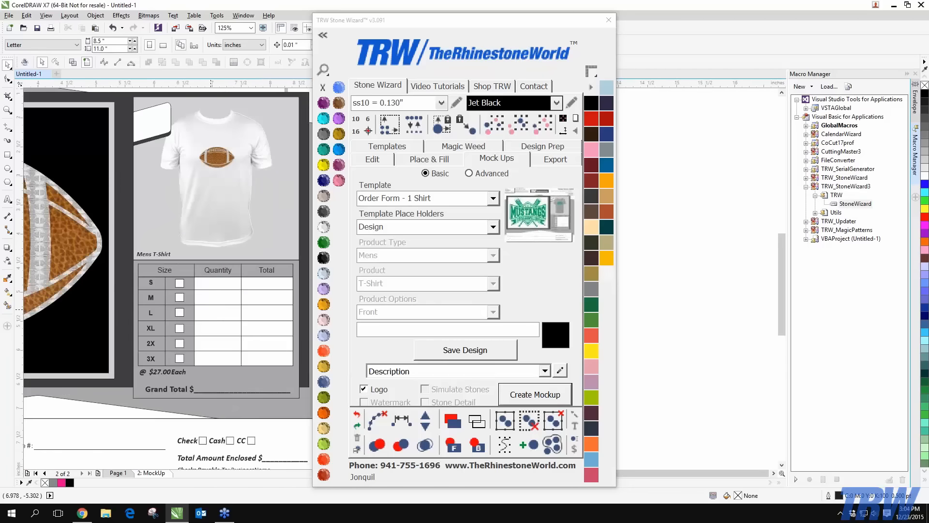
scroll(210, 309, down, 1)
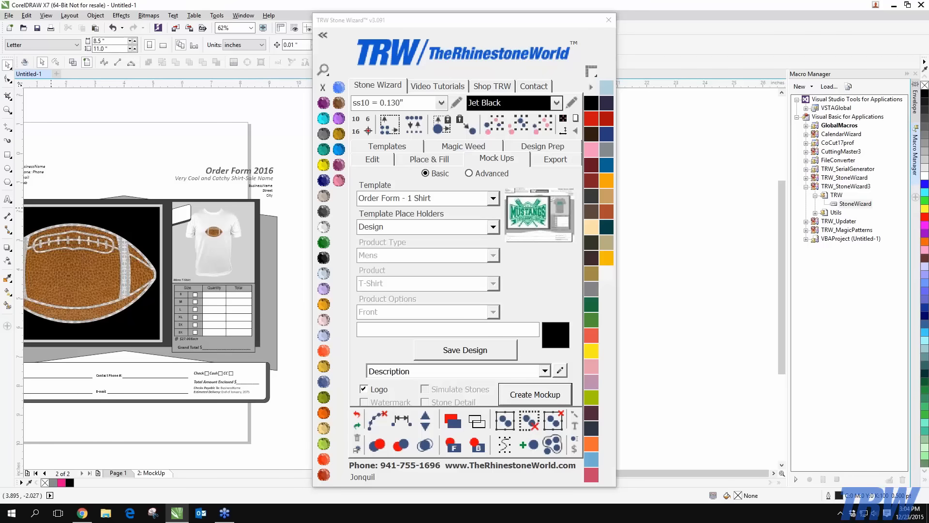
click(242, 324)
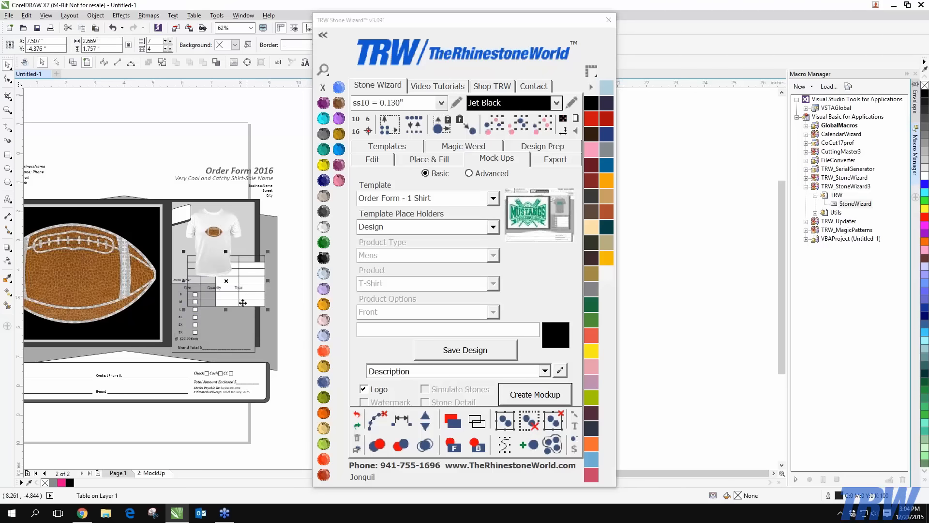
scroll(216, 332, up, 2)
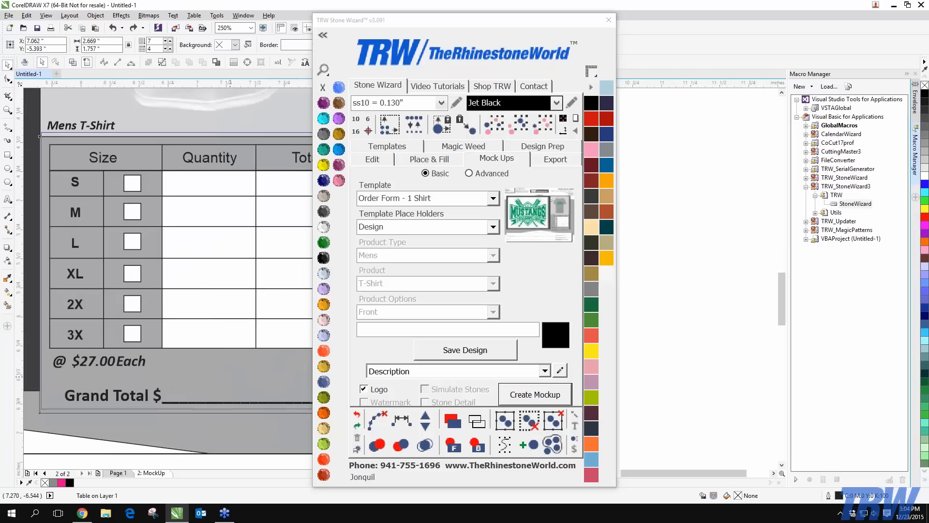
scroll(215, 275, down, 2)
drag(215, 389, 186, 198)
key(ctrl+z)
key(ctrl+z)
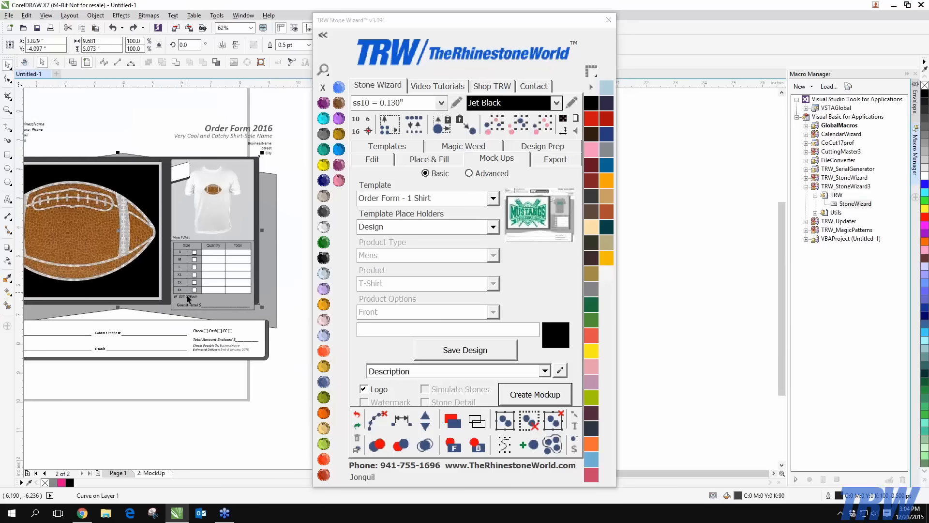
scroll(184, 338, down, 2)
click(194, 374)
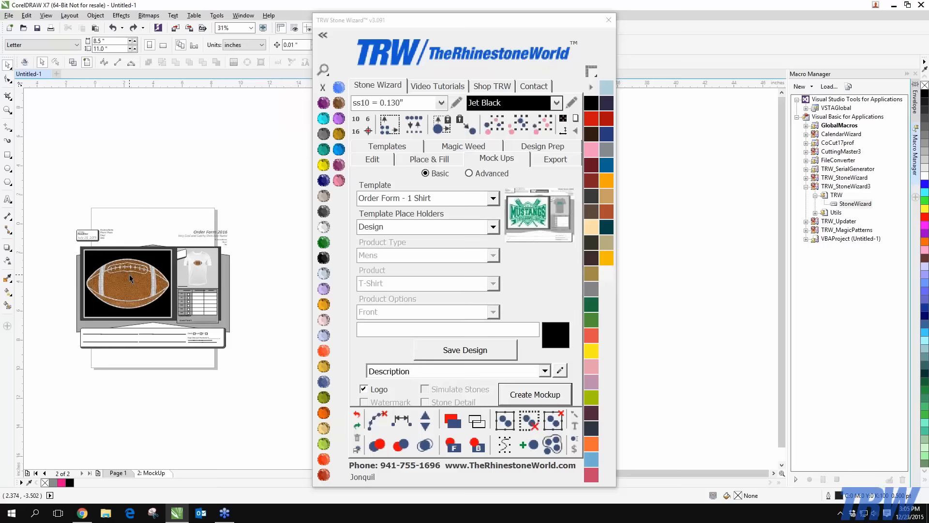
scroll(115, 334, up, 4)
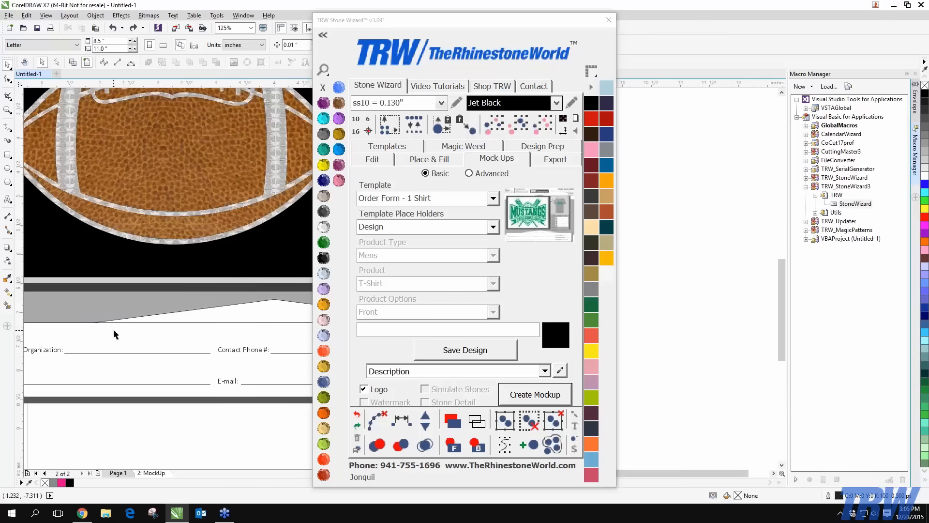
scroll(126, 300, down, 4)
scroll(126, 300, up, 2)
scroll(126, 300, down, 2)
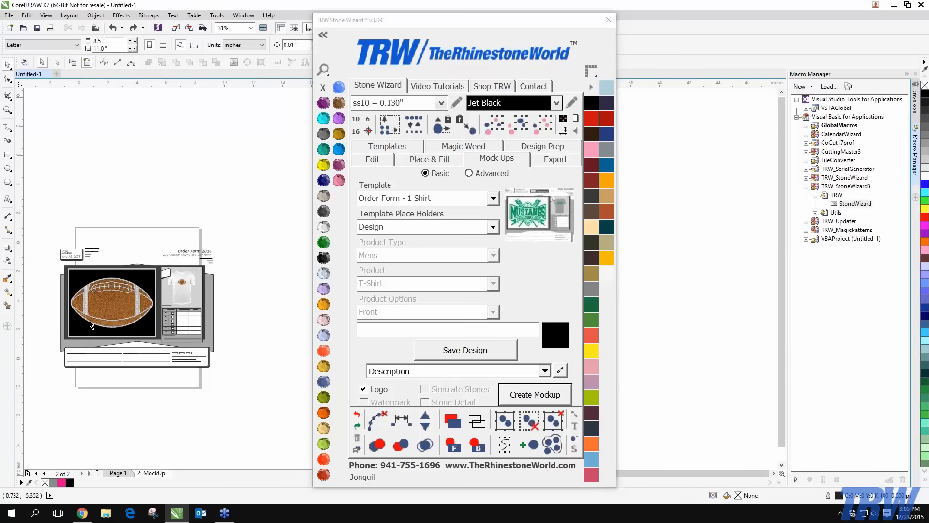
scroll(100, 314, up, 2)
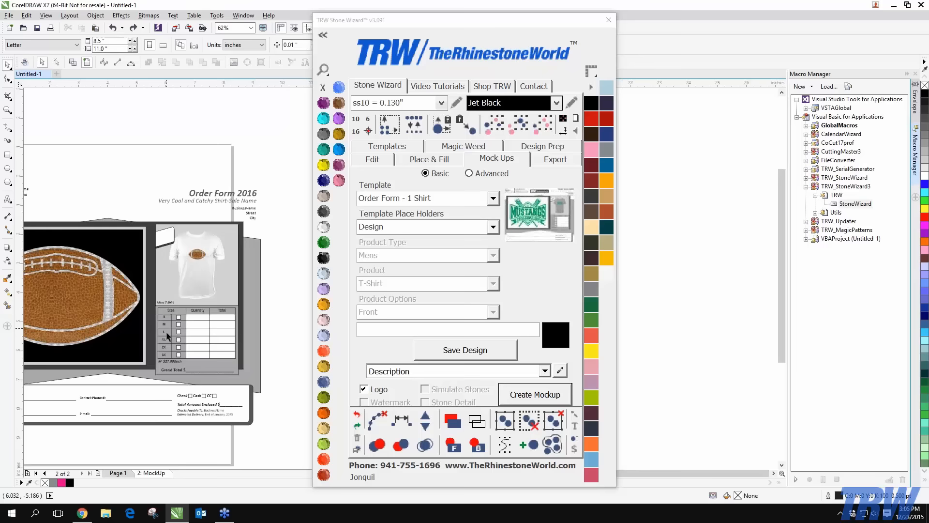
scroll(173, 357, up, 4)
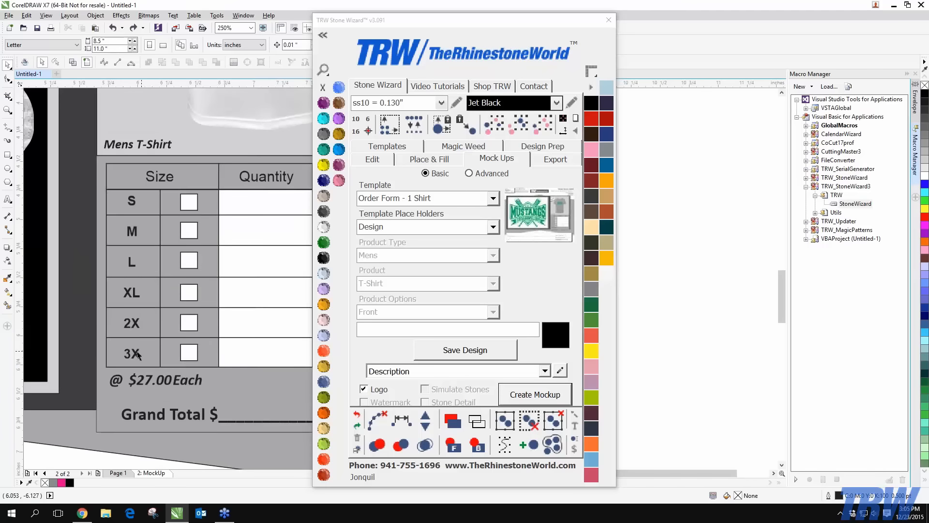
scroll(151, 353, down, 2)
scroll(213, 350, up, 2)
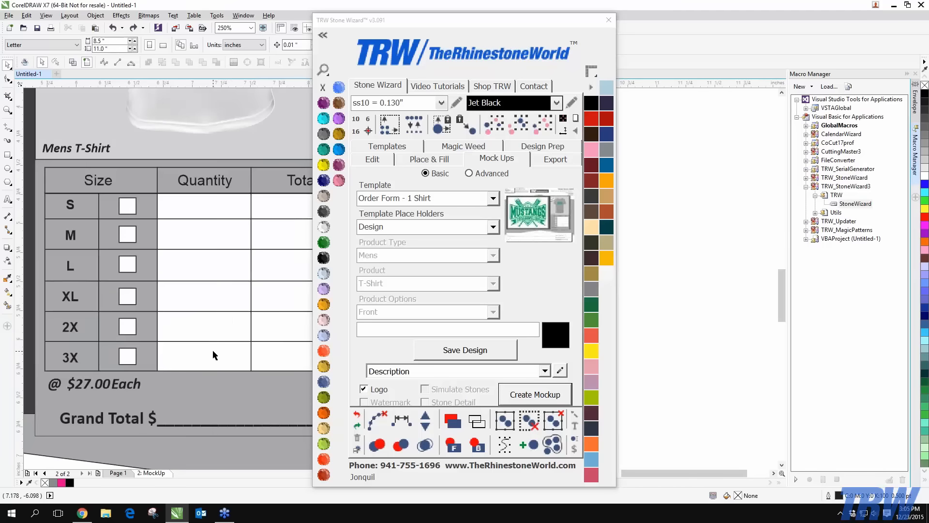
scroll(147, 344, down, 2)
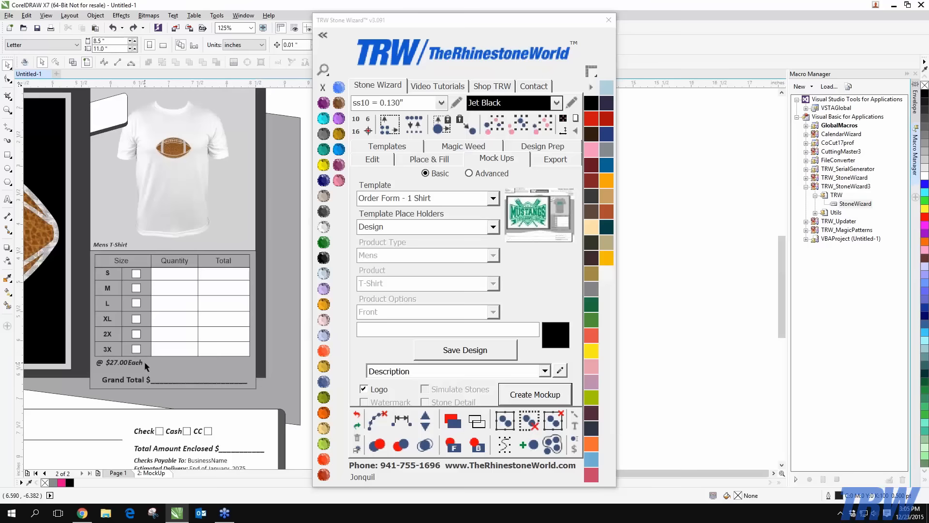
scroll(126, 258, up, 2)
click(132, 276)
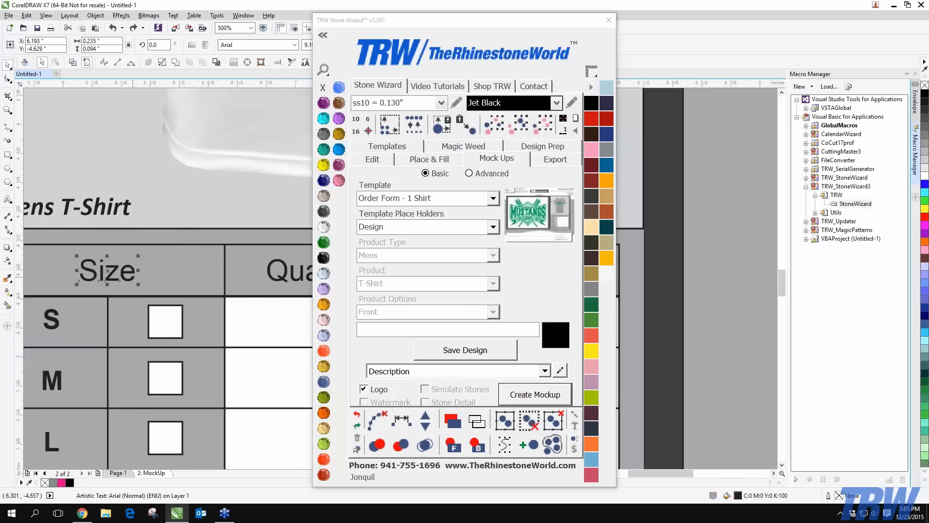
scroll(132, 276, down, 1)
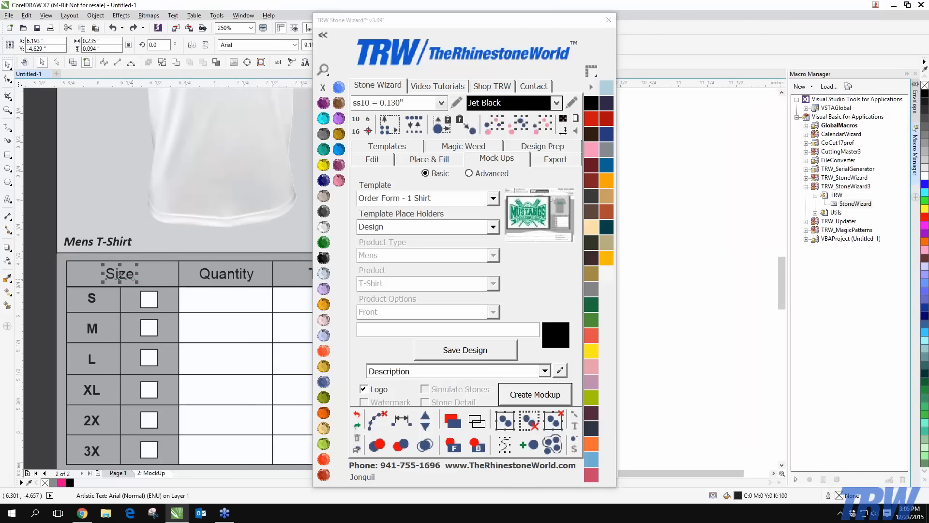
scroll(133, 279, down, 2)
click(269, 288)
scroll(269, 287, down, 1)
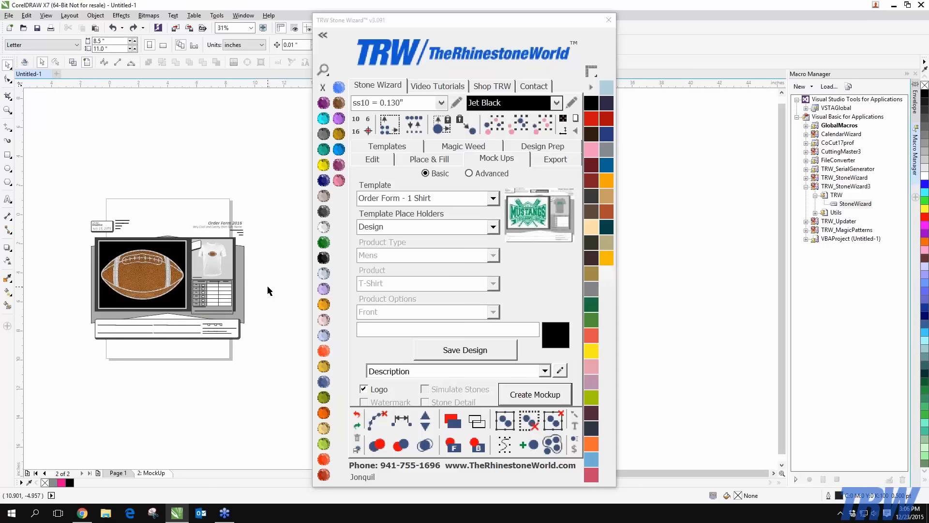
Use Advanced mode with the Order Form - 1 Shirt Front / Back template, keeping placeholder Shirt Front
click(469, 174)
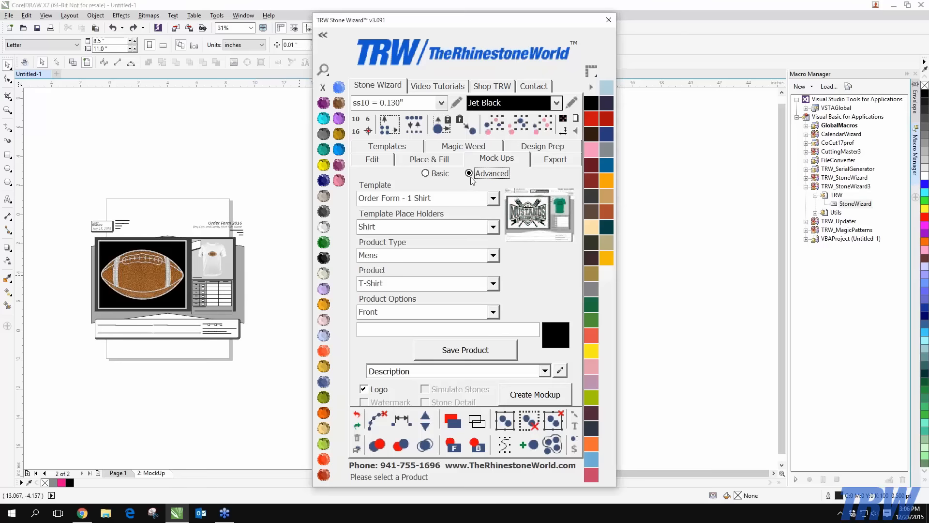
click(493, 227)
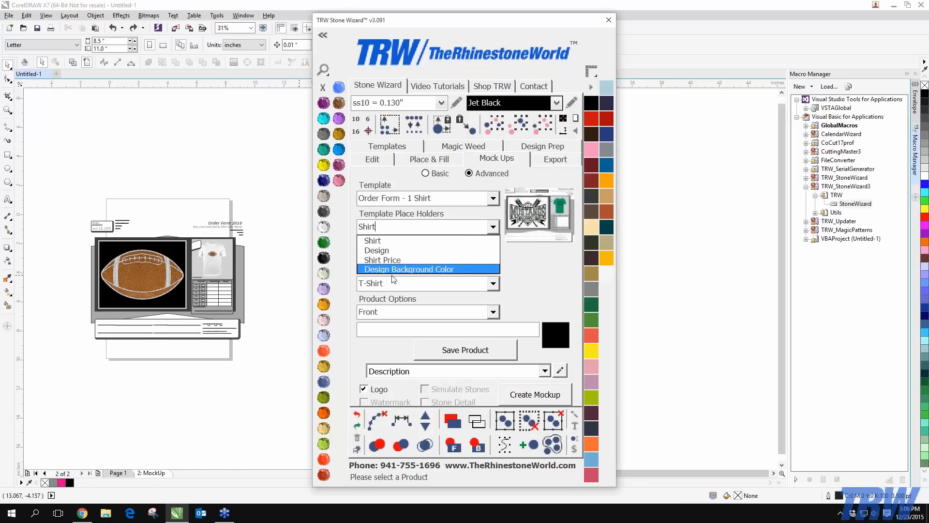
click(493, 198)
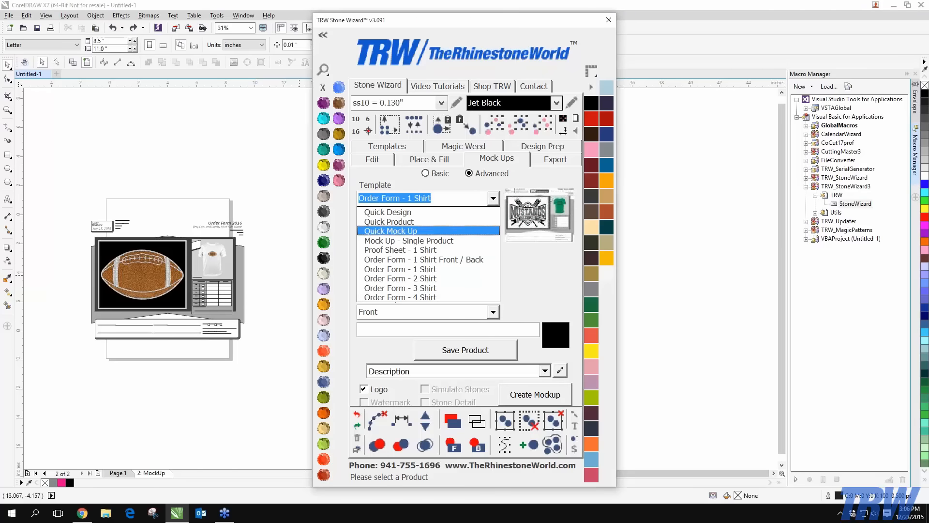
click(416, 260)
click(493, 226)
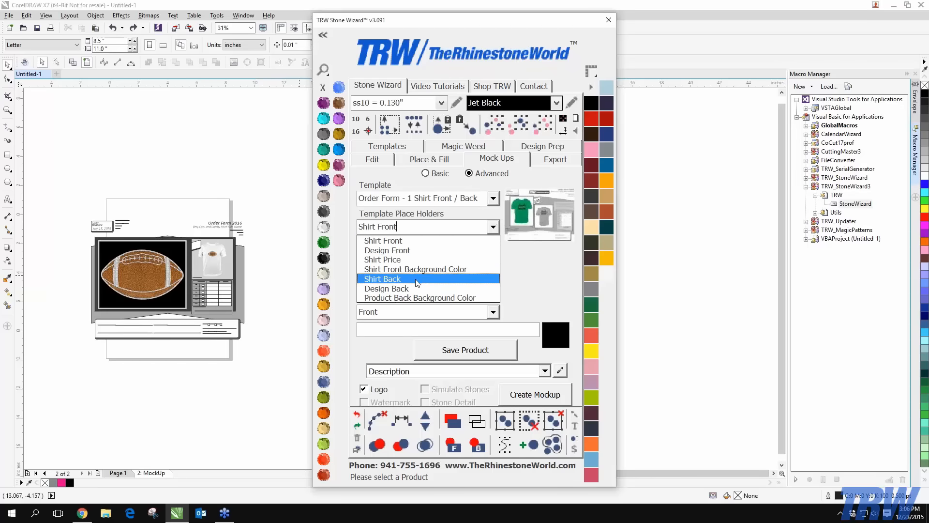
click(514, 273)
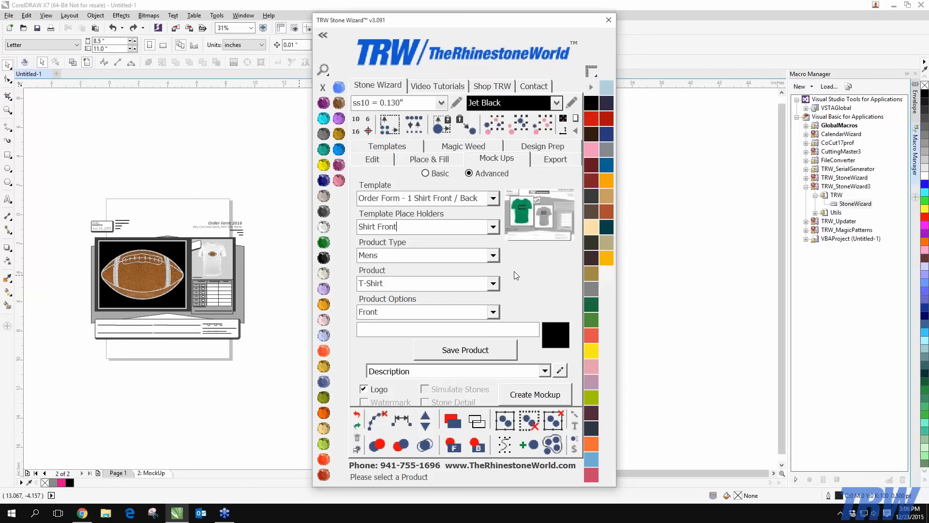
Zoom out and marquee-select the entire order-form mockup
scroll(210, 321, up, 2)
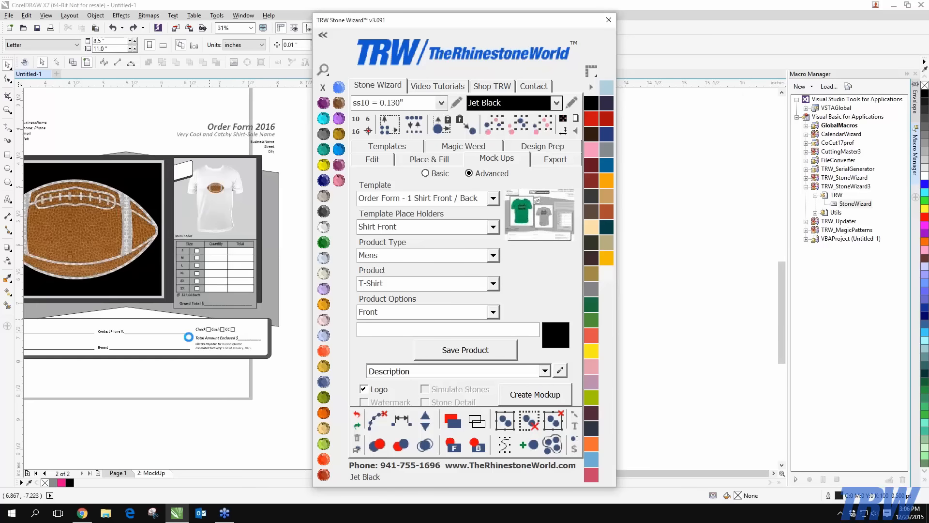
scroll(143, 338, down, 1)
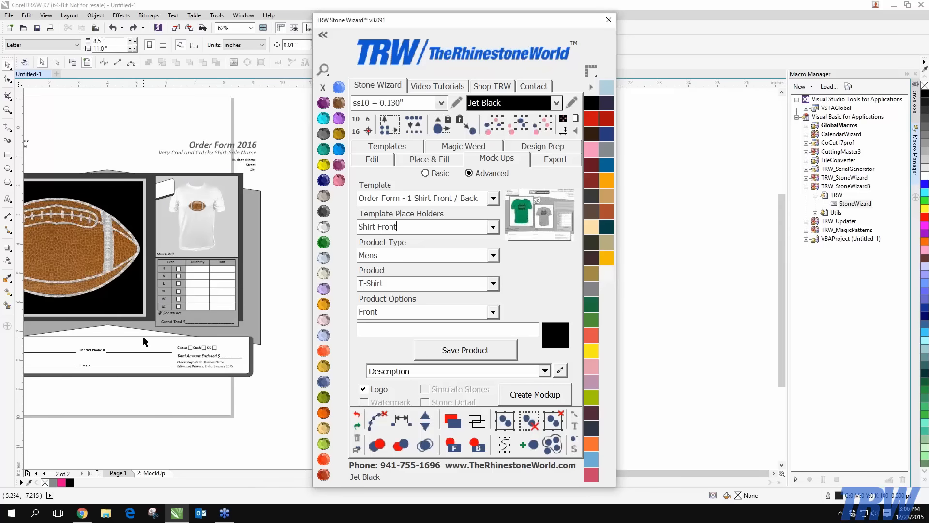
scroll(143, 341, down, 1)
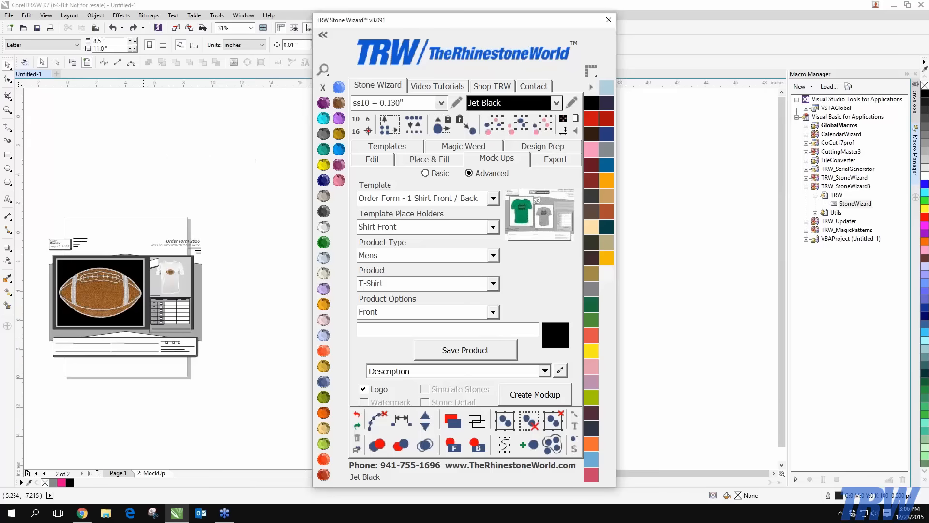
scroll(113, 346, up, 2)
scroll(72, 341, down, 1)
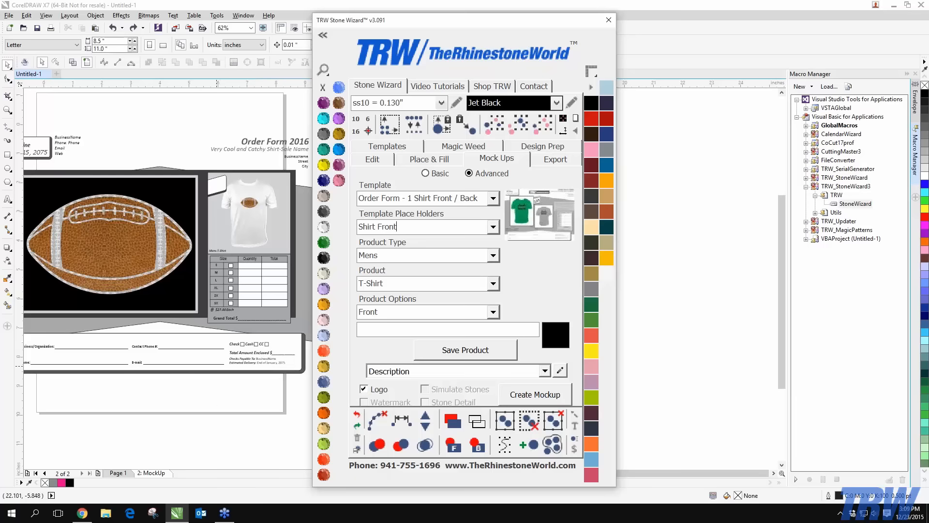
scroll(208, 324, down, 1)
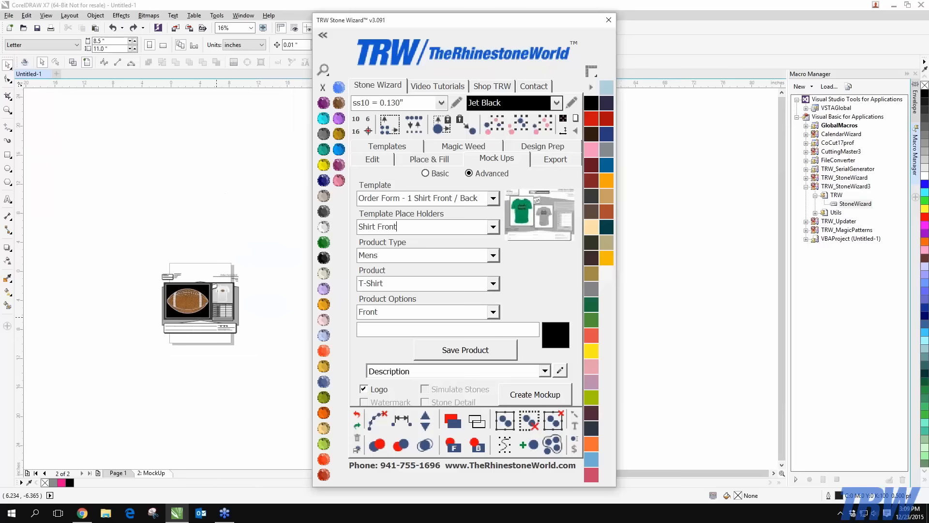
drag(66, 180, 291, 399)
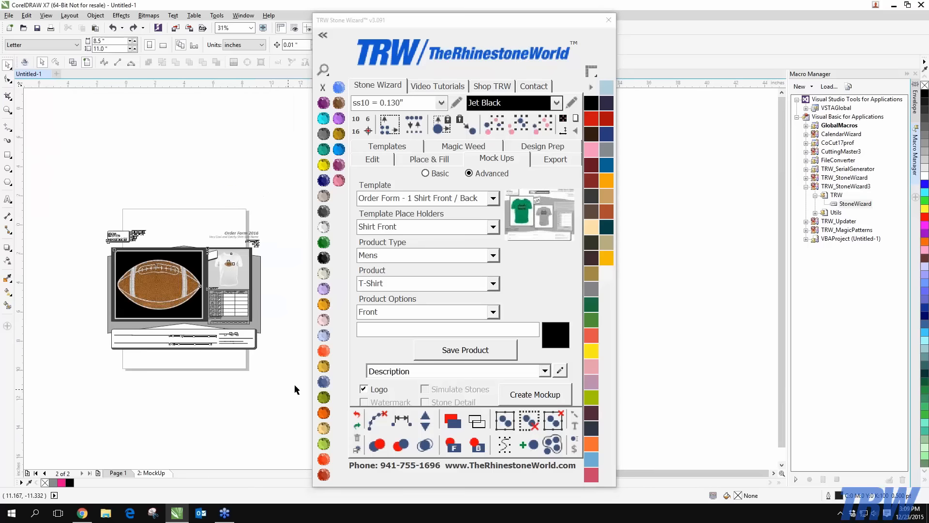